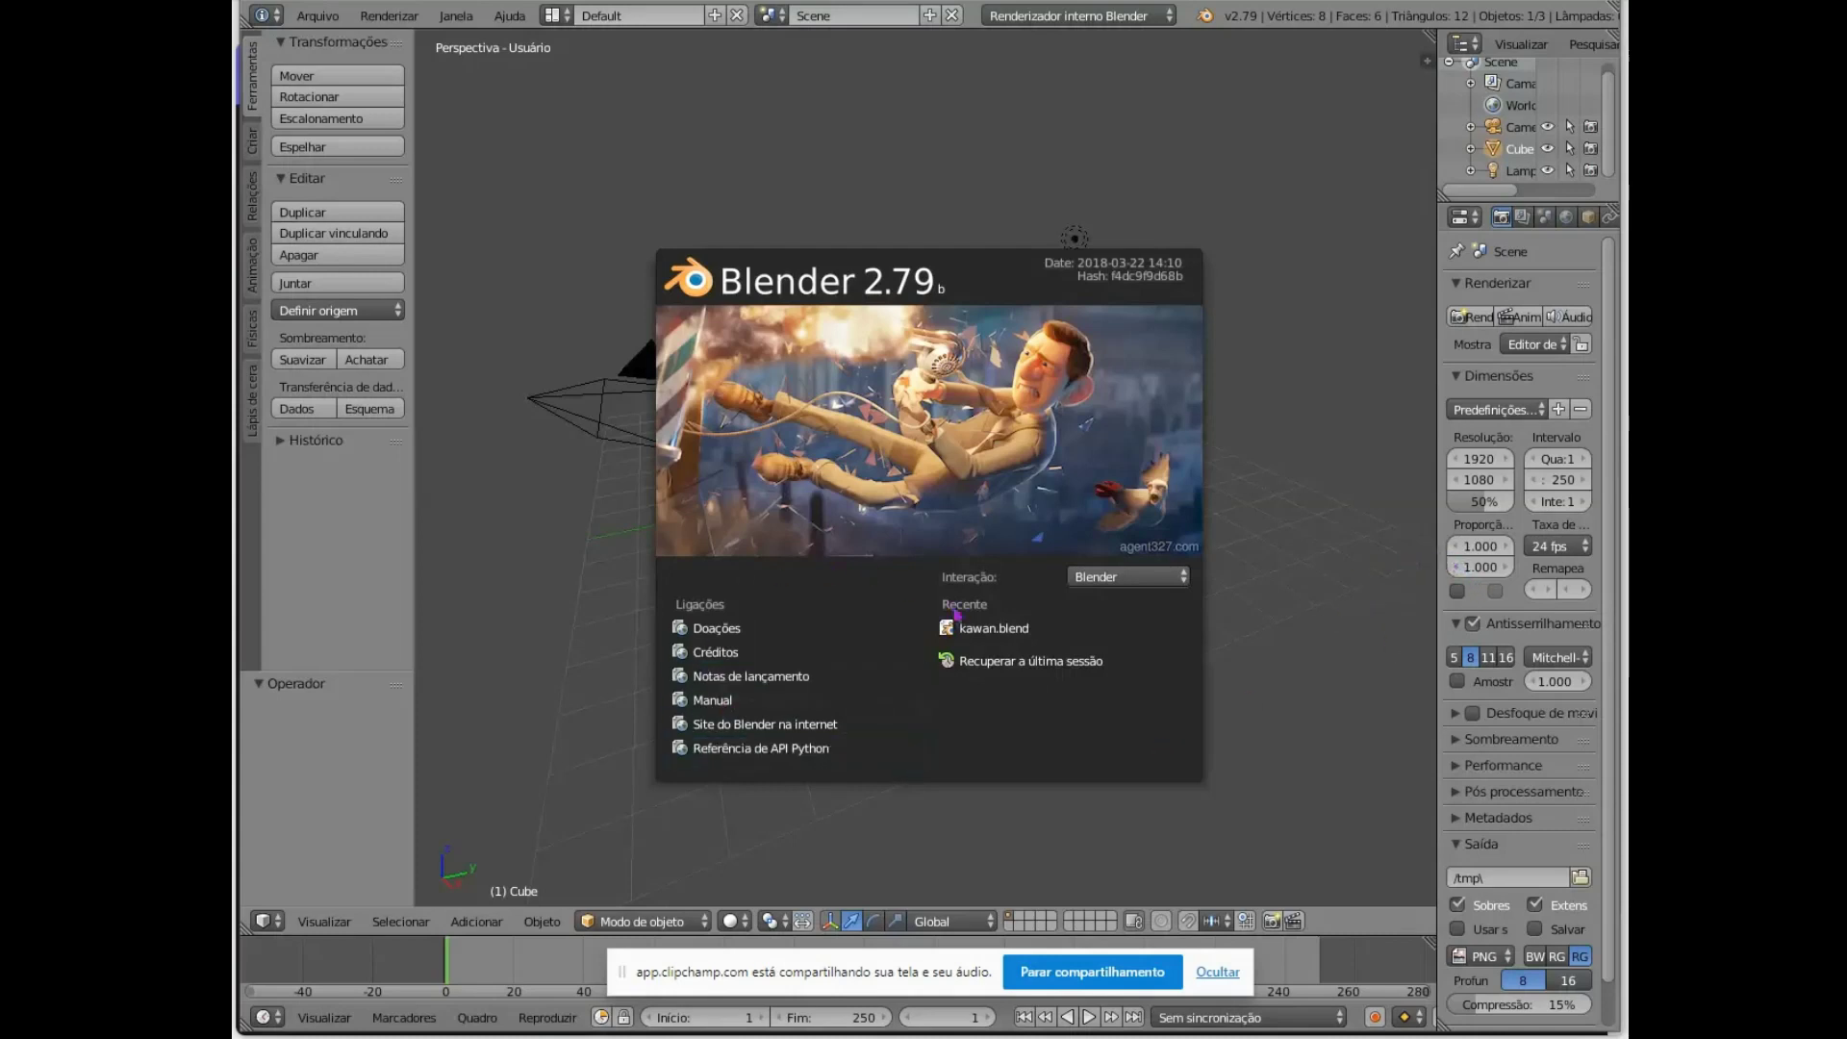
- Close the Blender 2.79 splash screen to reveal the default cube, camera and lamp
left_click(866, 723)
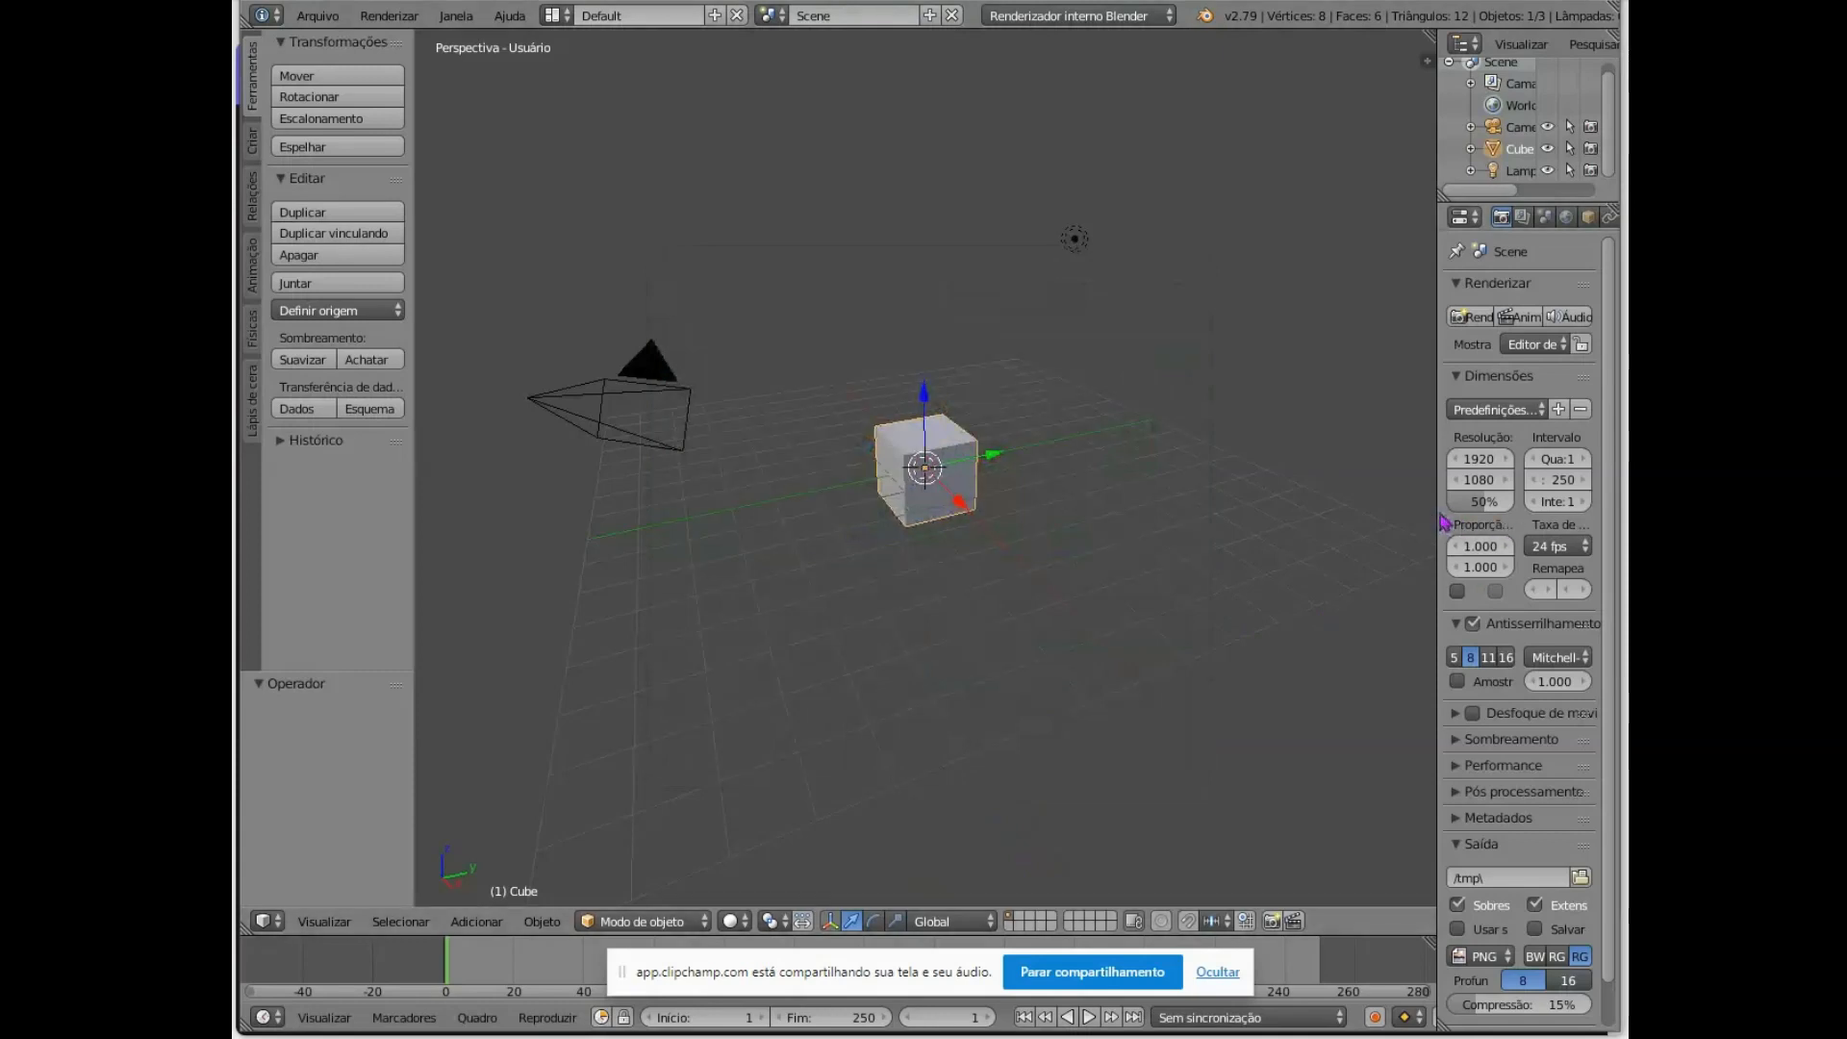
- Raise the cube 1.056 units along Z, resizing the Properties panel around it
left_click_drag(1436, 514, 1261, 550)
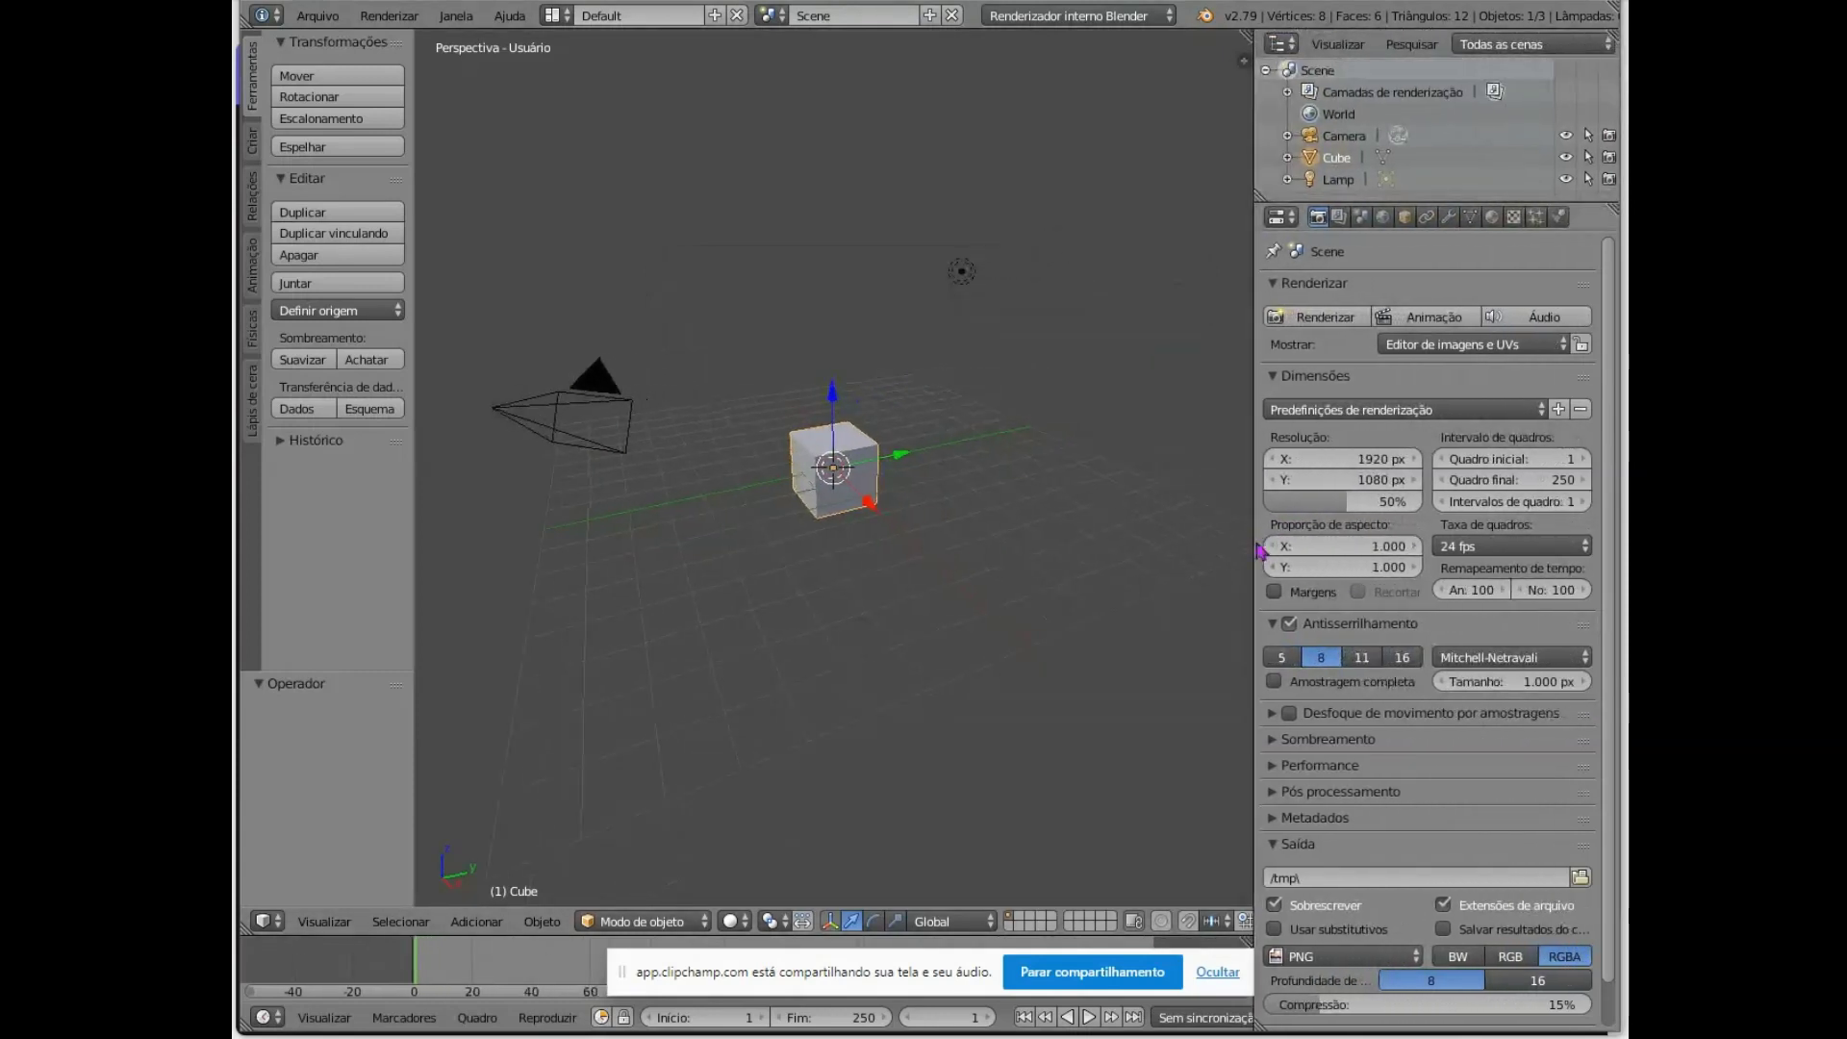
middle_click_drag(1200, 535, 1120, 550)
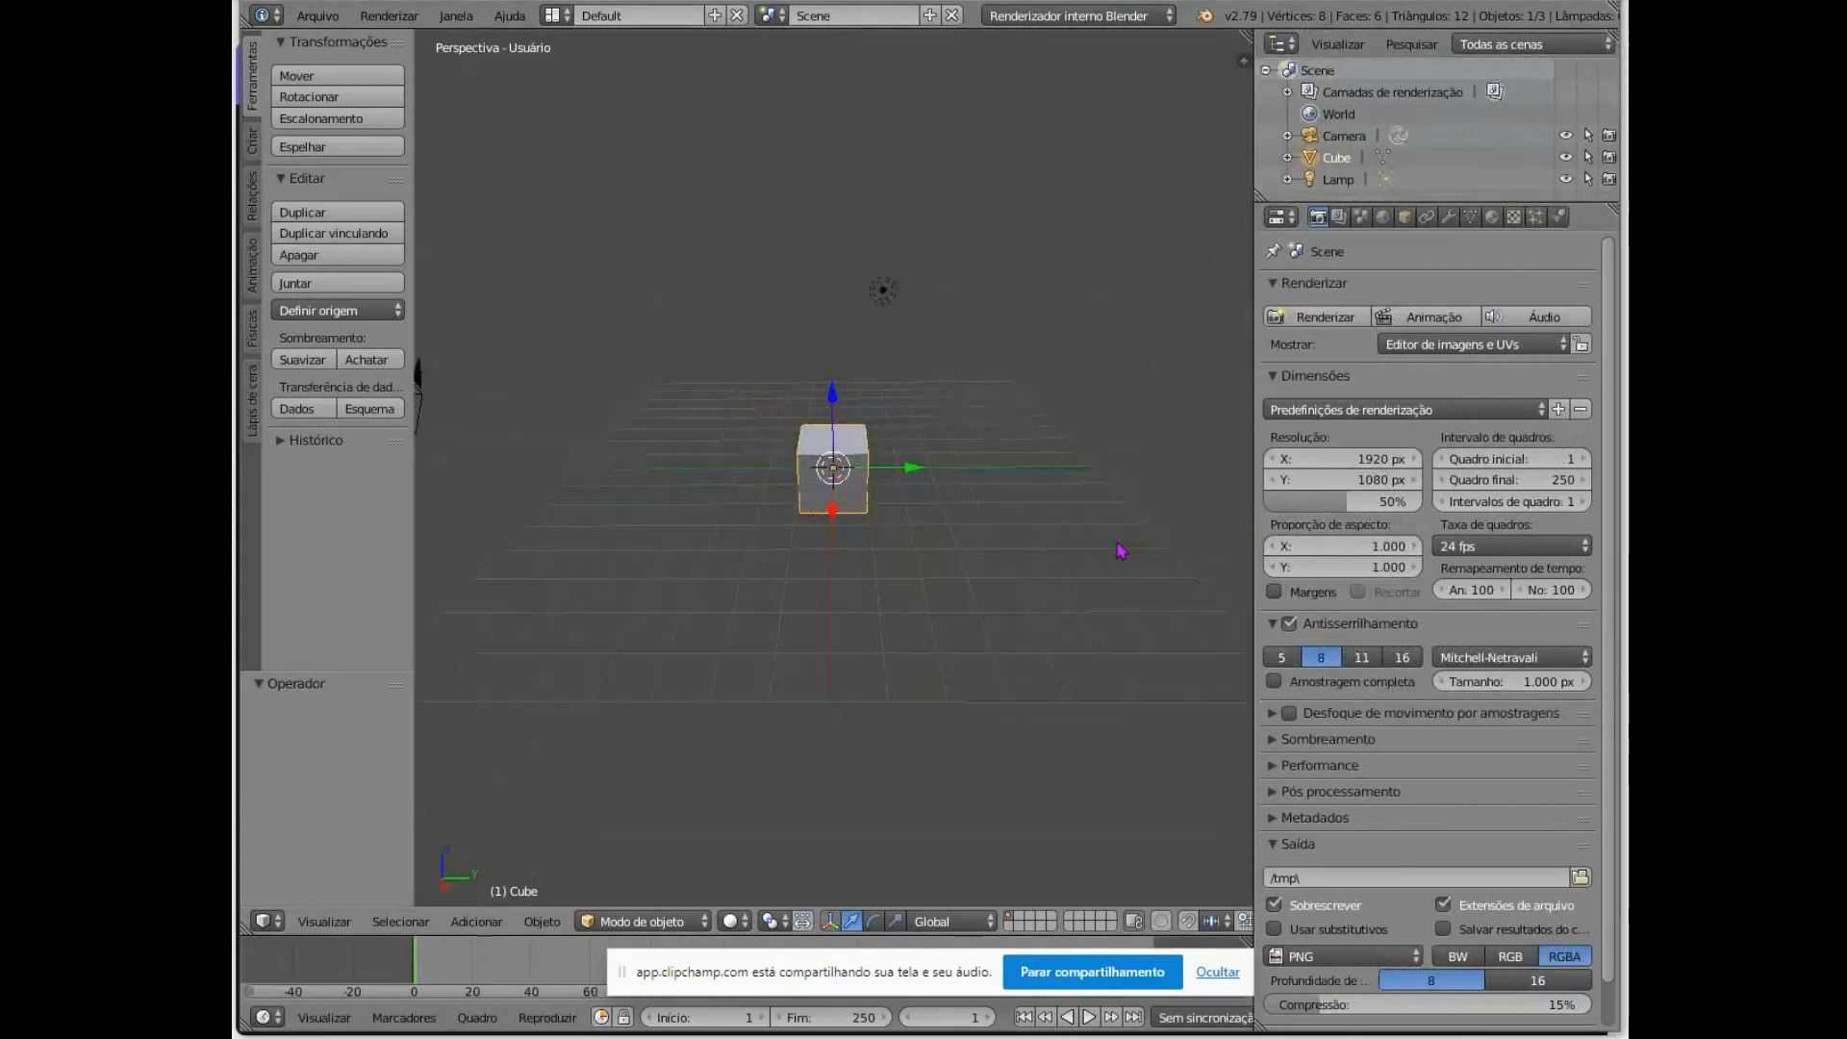
scroll(1014, 631, "up", 4)
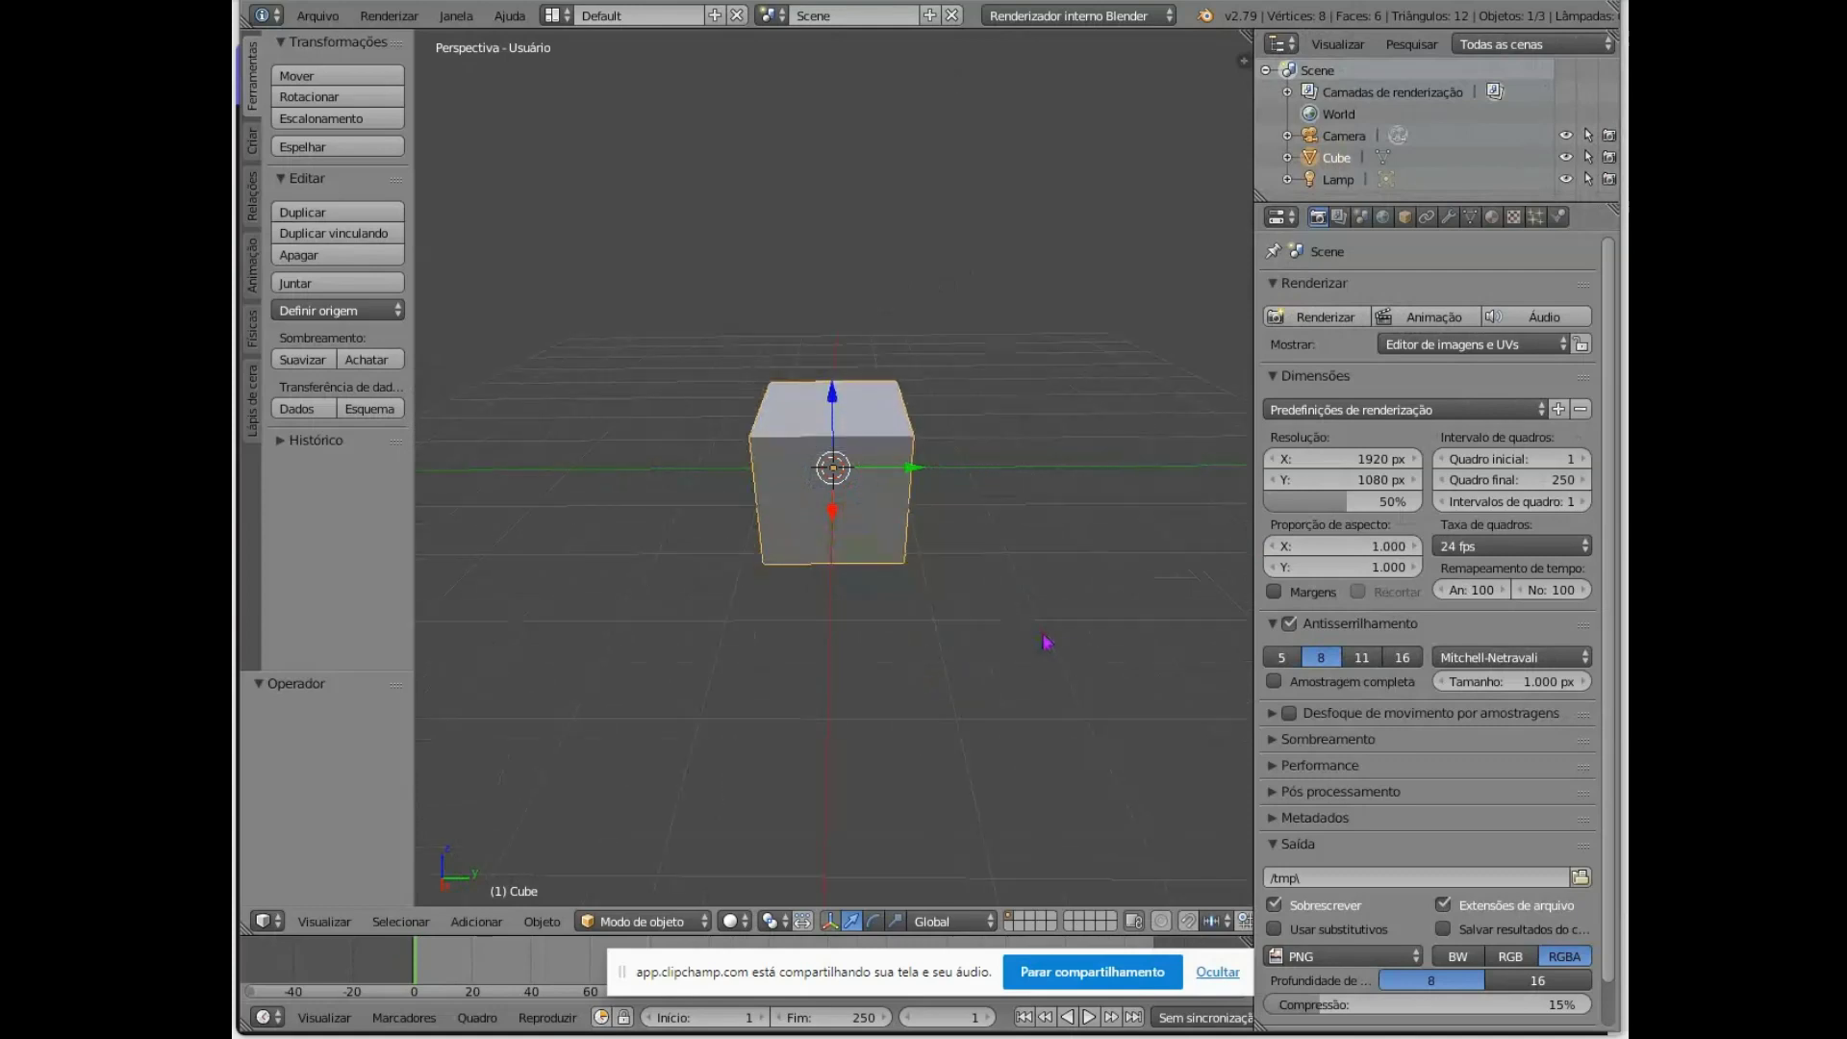
scroll(1047, 640, "down", 6)
scroll(1044, 640, "up", 5)
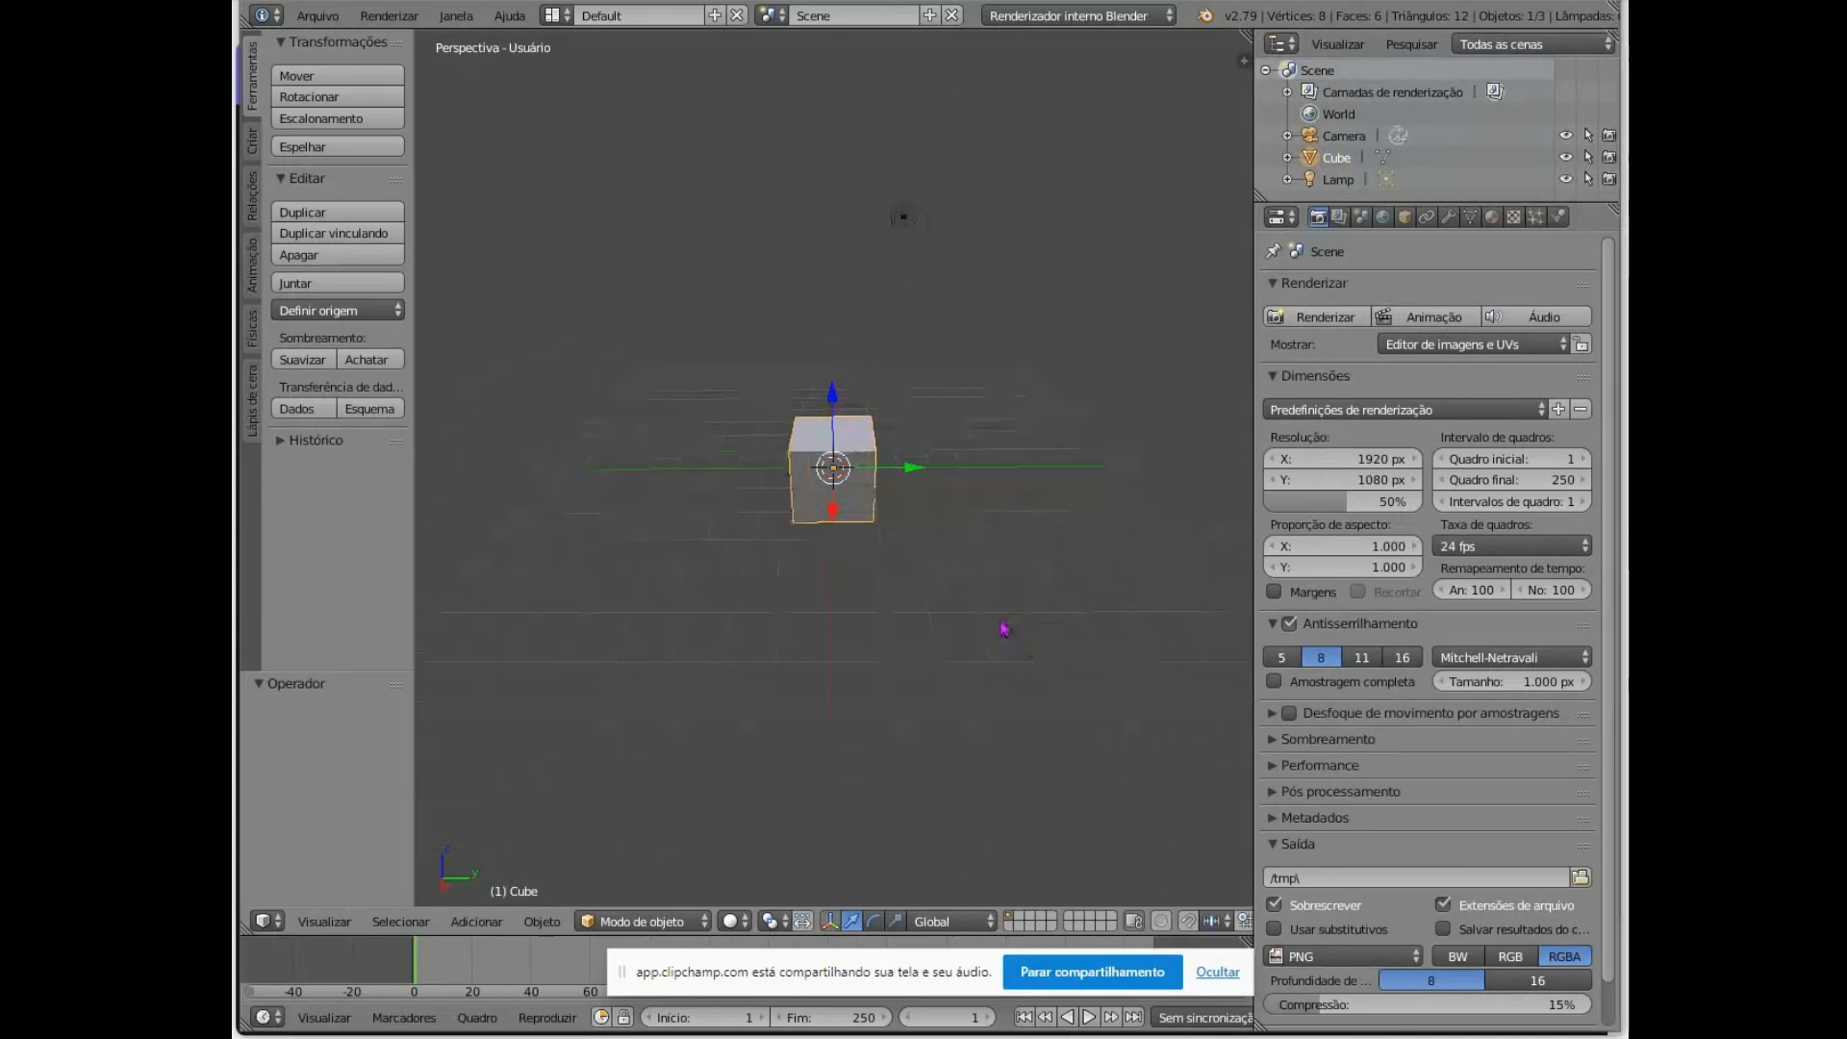
middle_click_drag(1004, 652, 1009, 595)
left_click_drag(833, 400, 833, 348)
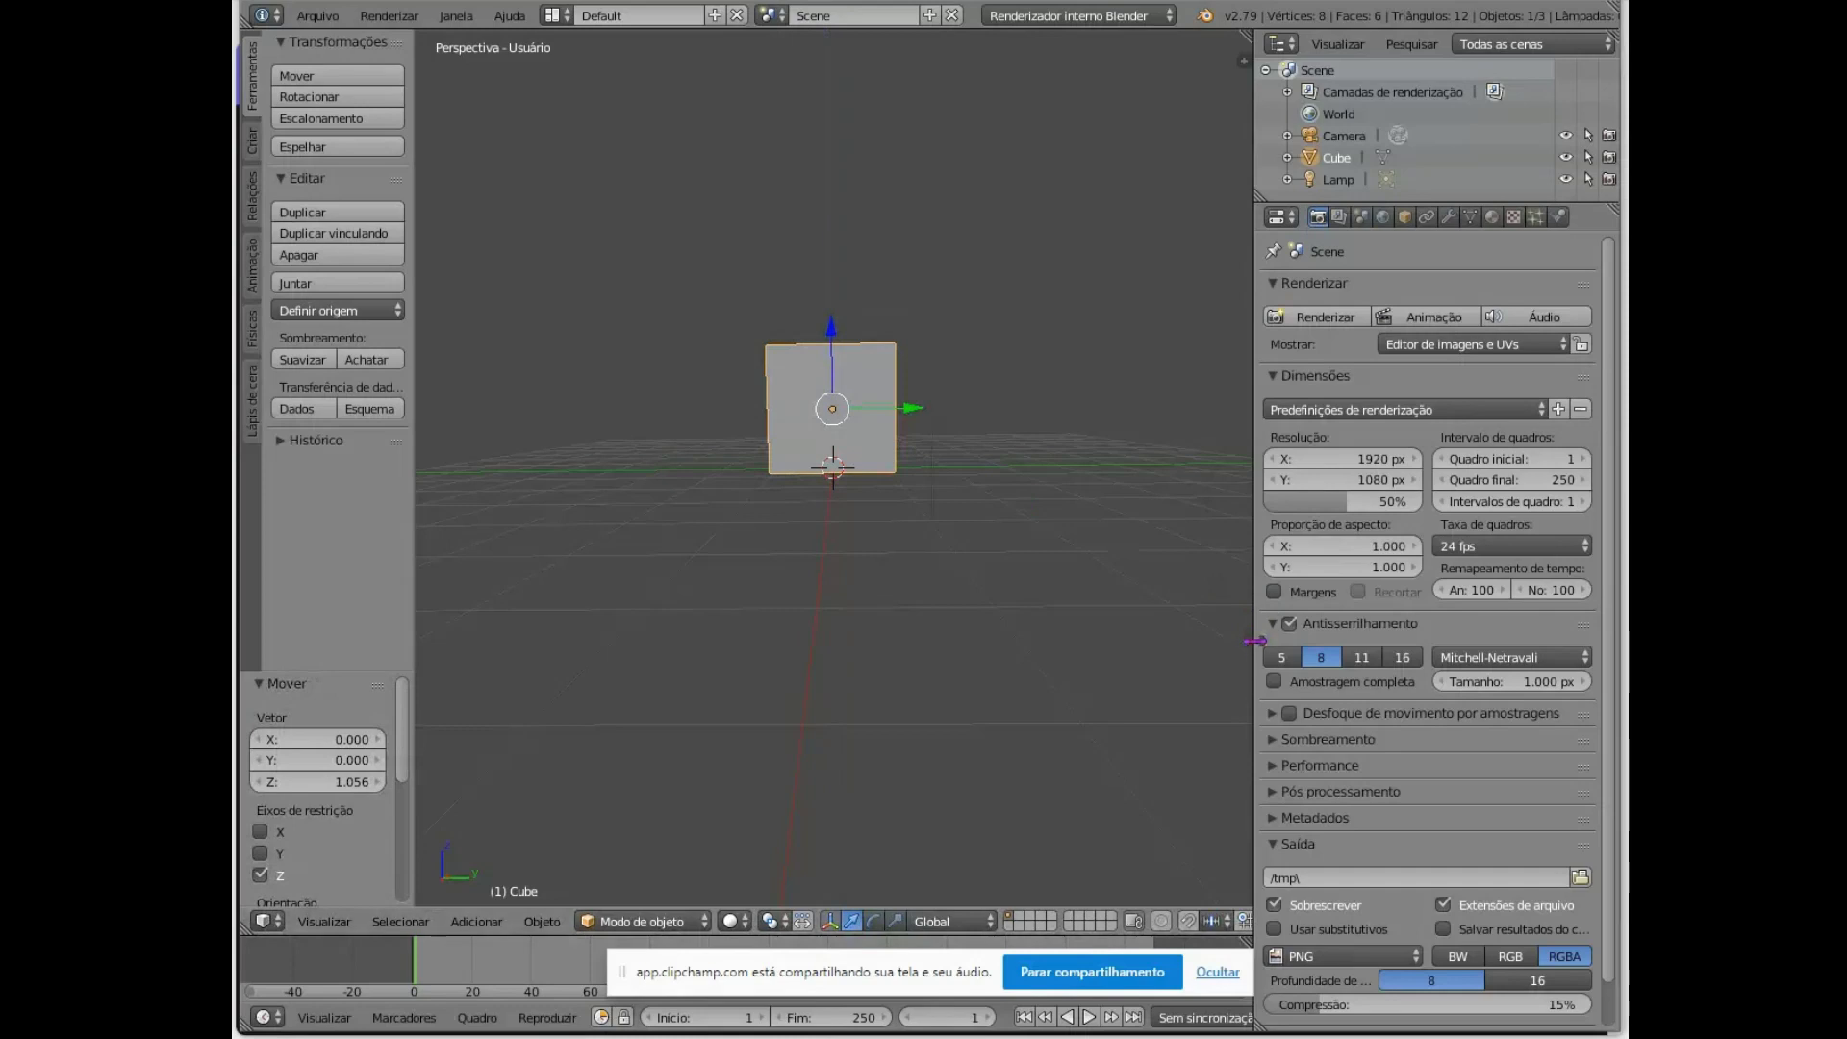
left_click_drag(1254, 640, 1475, 665)
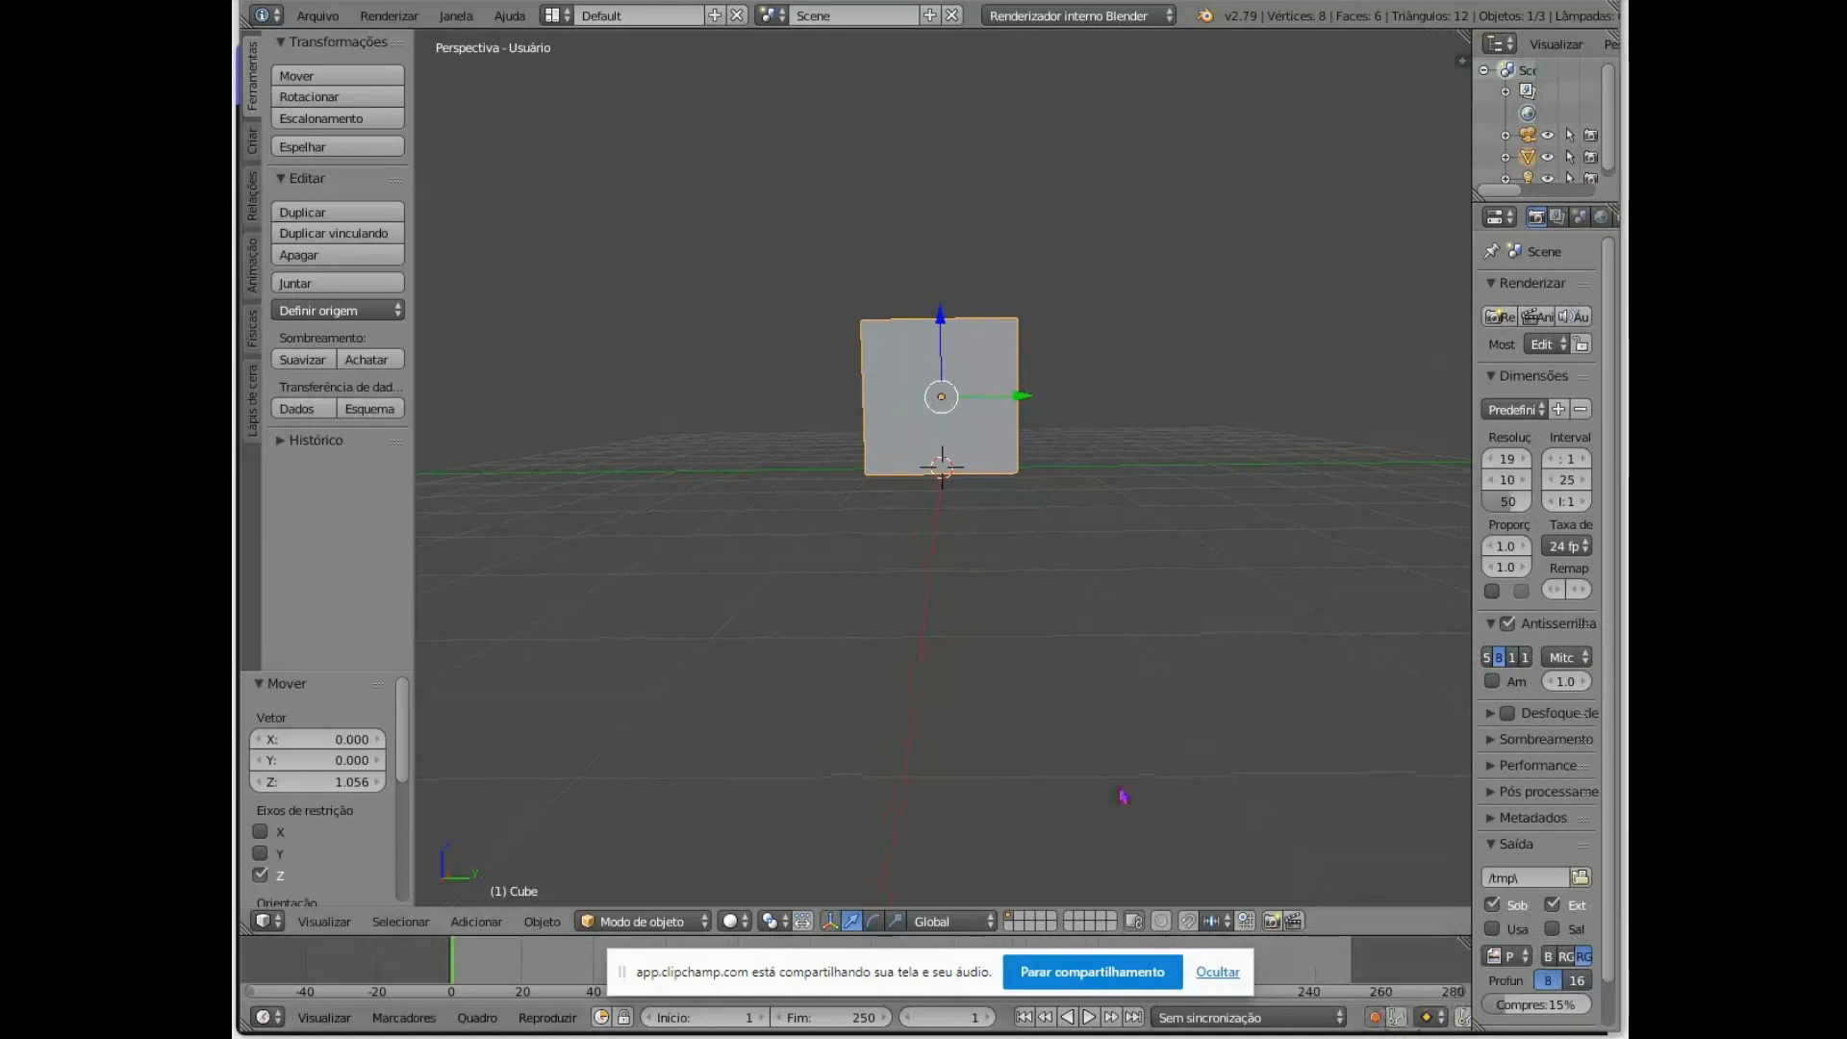
scroll(1122, 797, "down", 3)
middle_click_drag(1121, 796, 1065, 520)
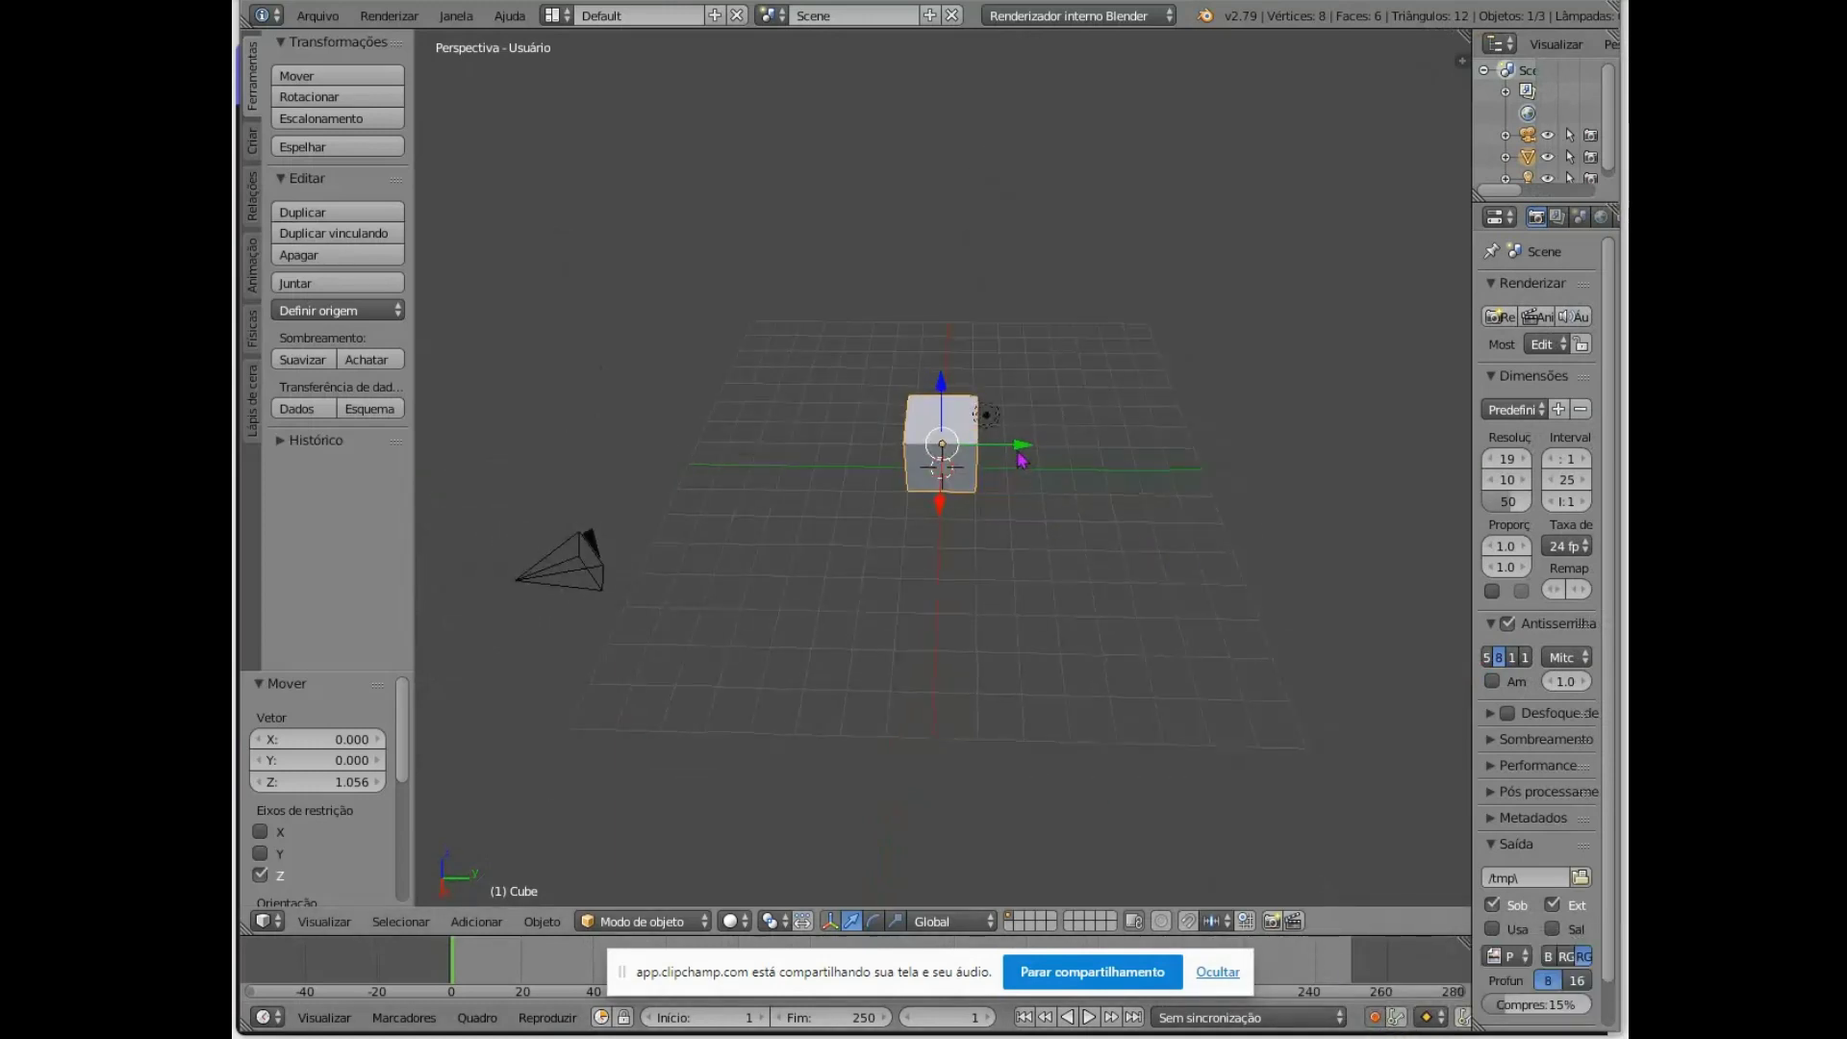
- Key cube positions at frames 0, 19 and 39, lifting it to about 6.123 on Z
left_click_drag(1024, 457, 803, 445)
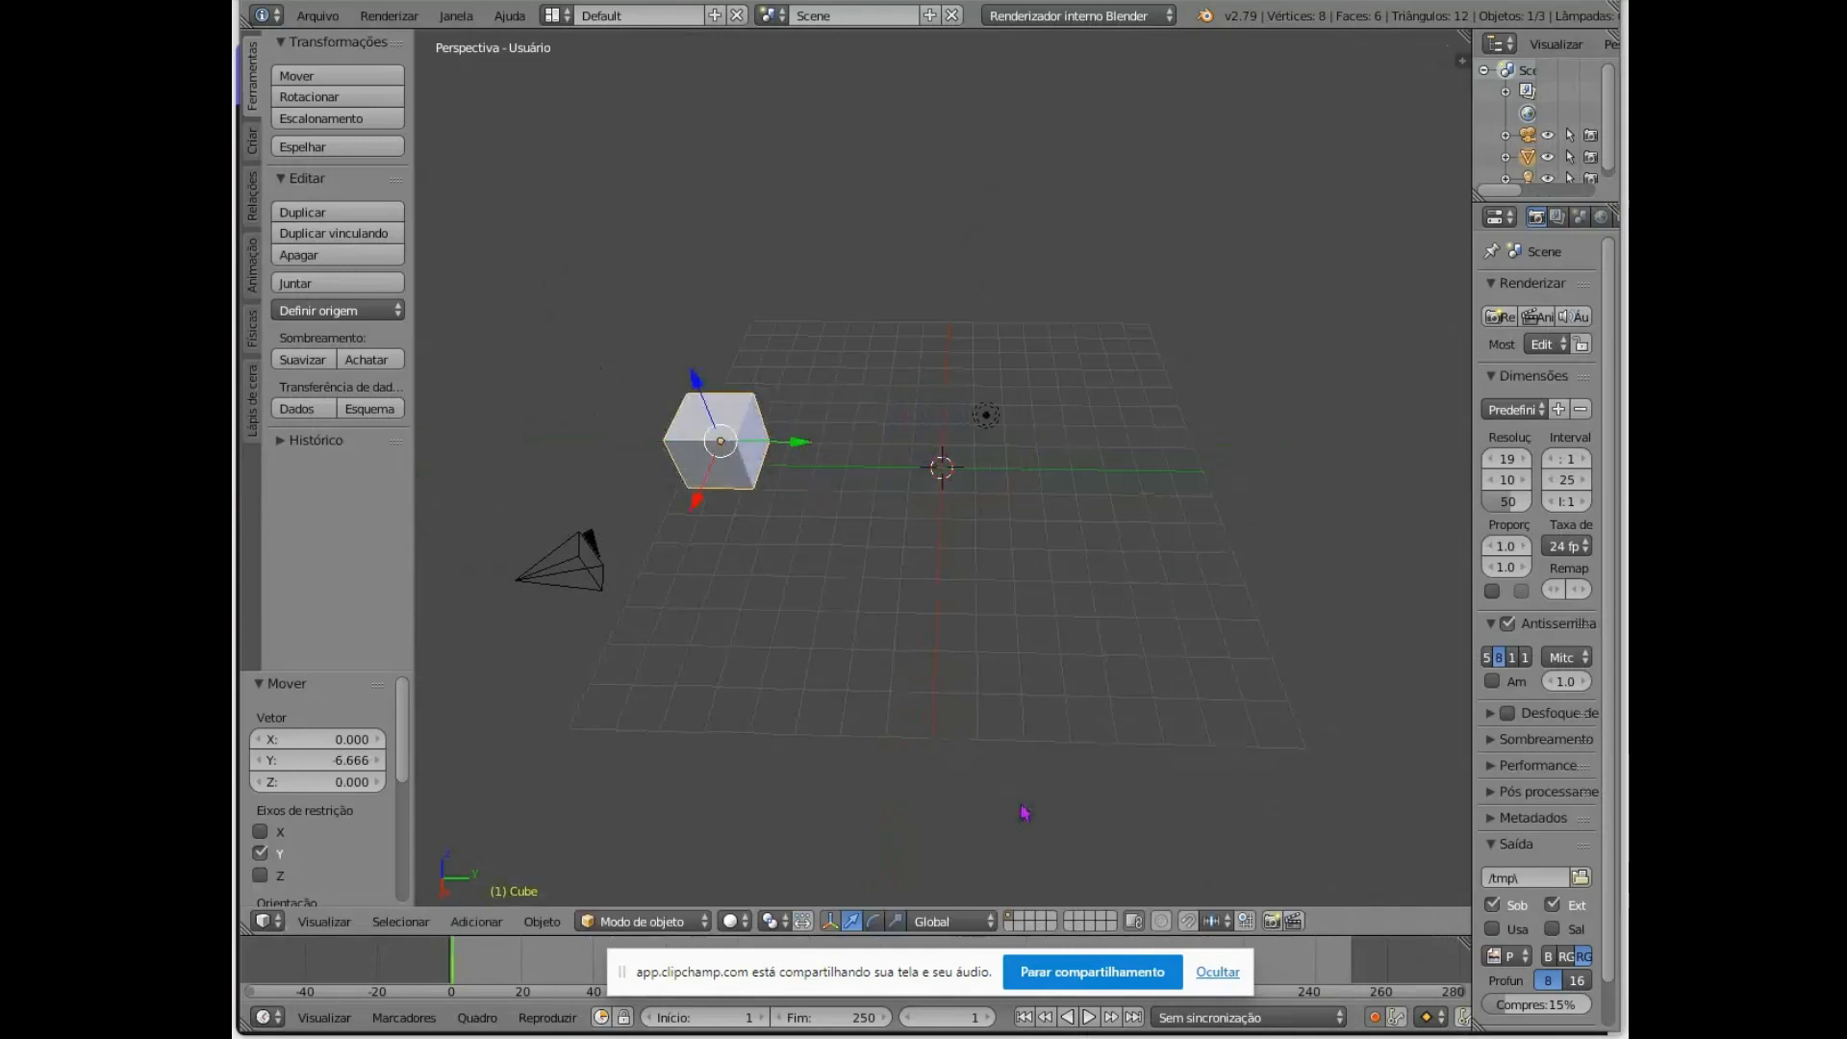
left_click(1204, 971)
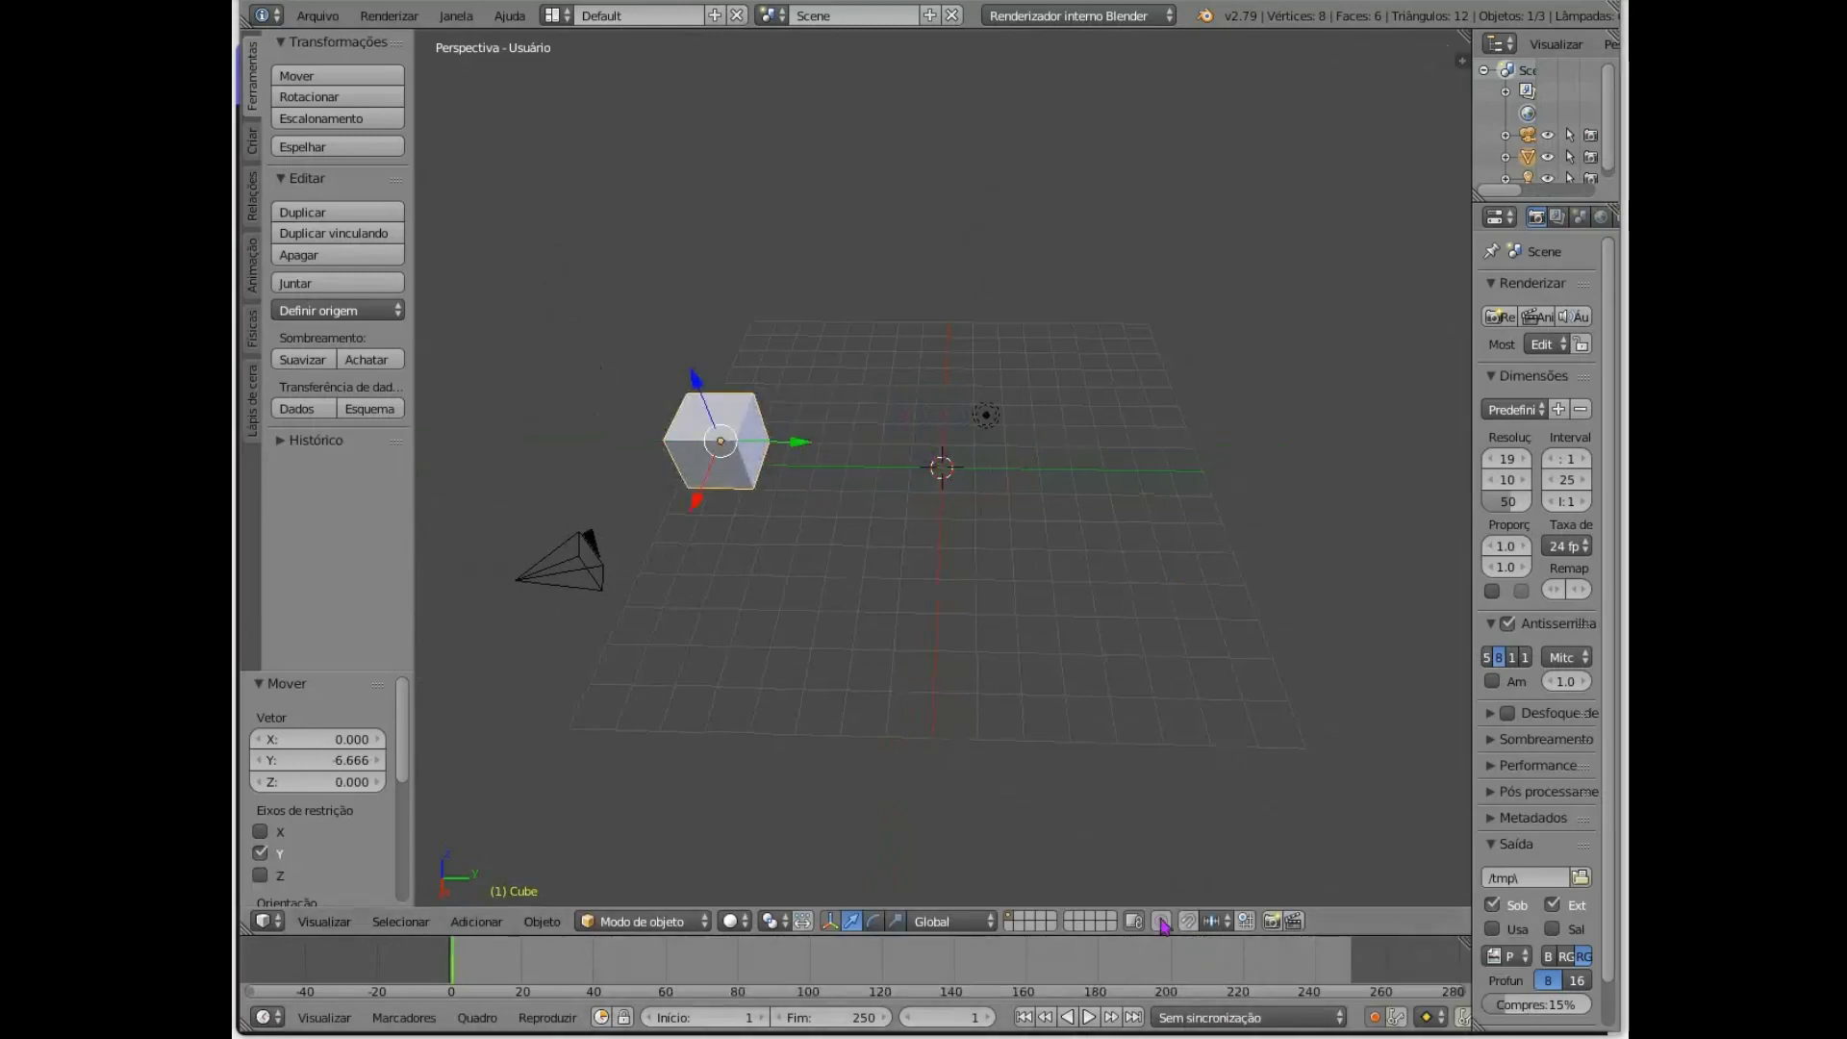
left_click(518, 973)
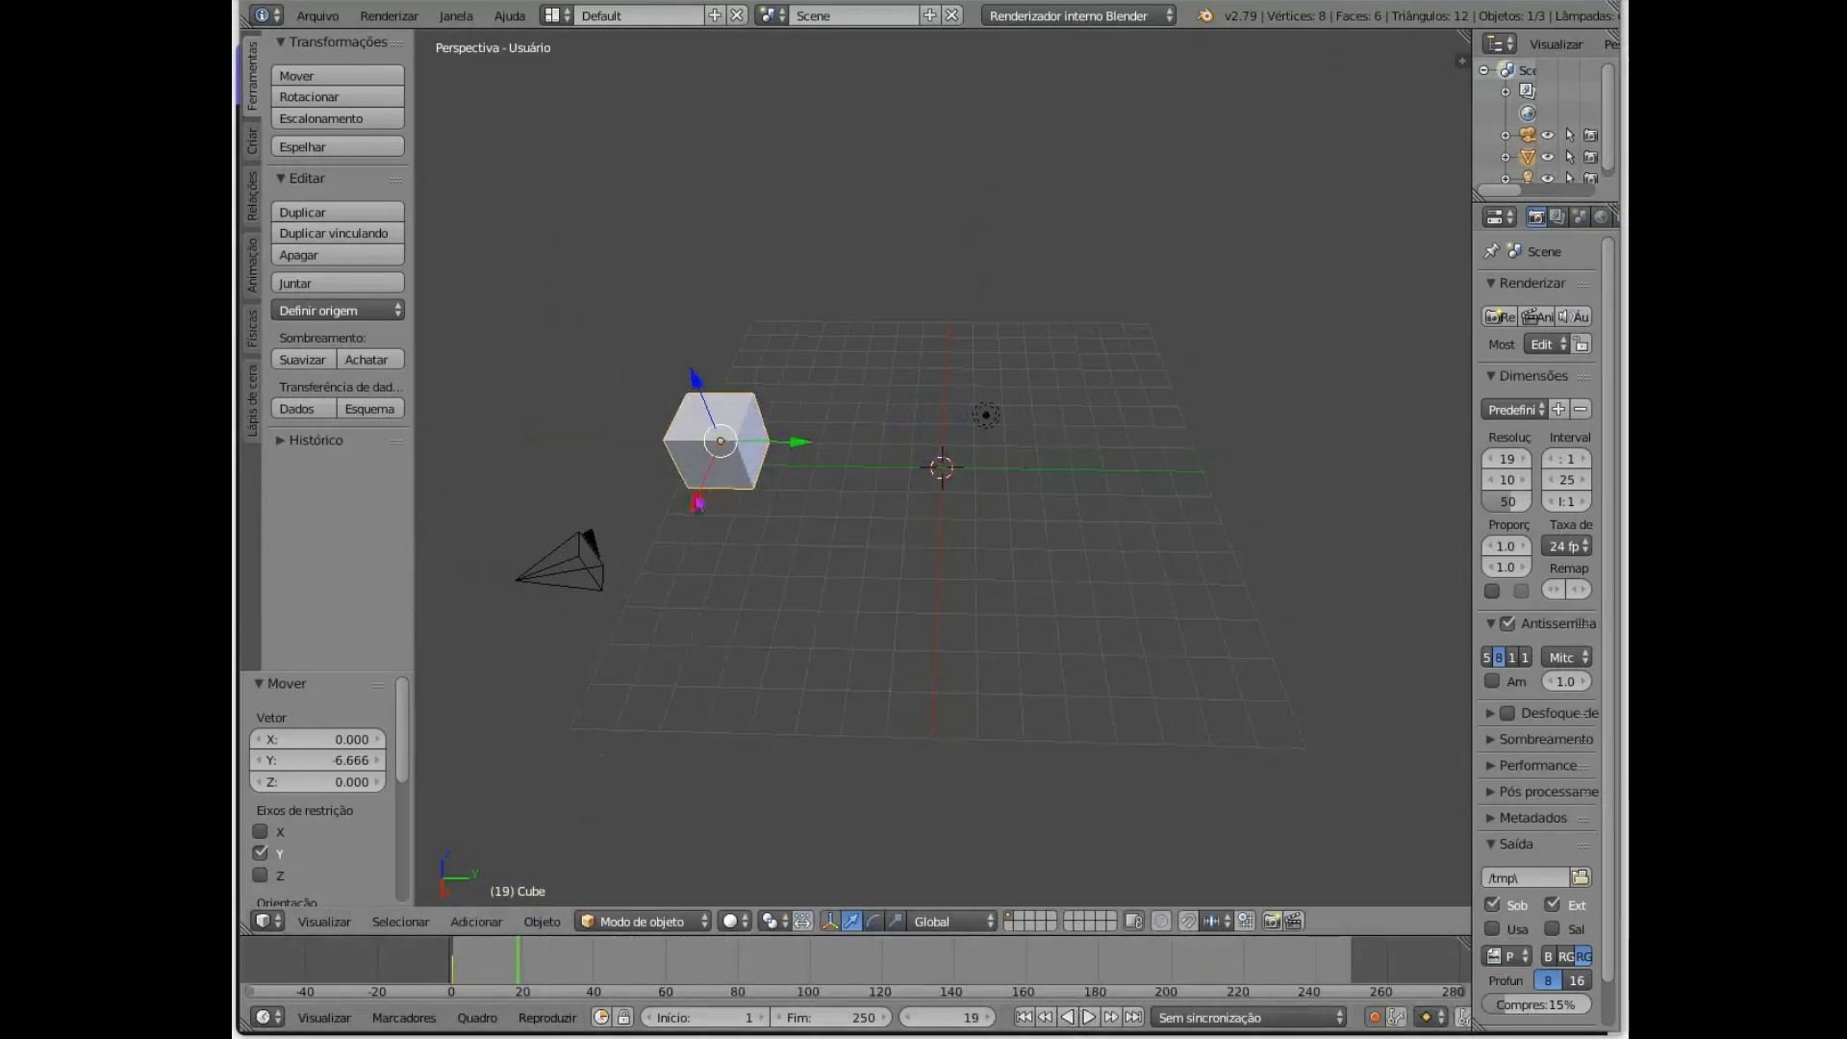
left_click_drag(698, 501, 775, 351)
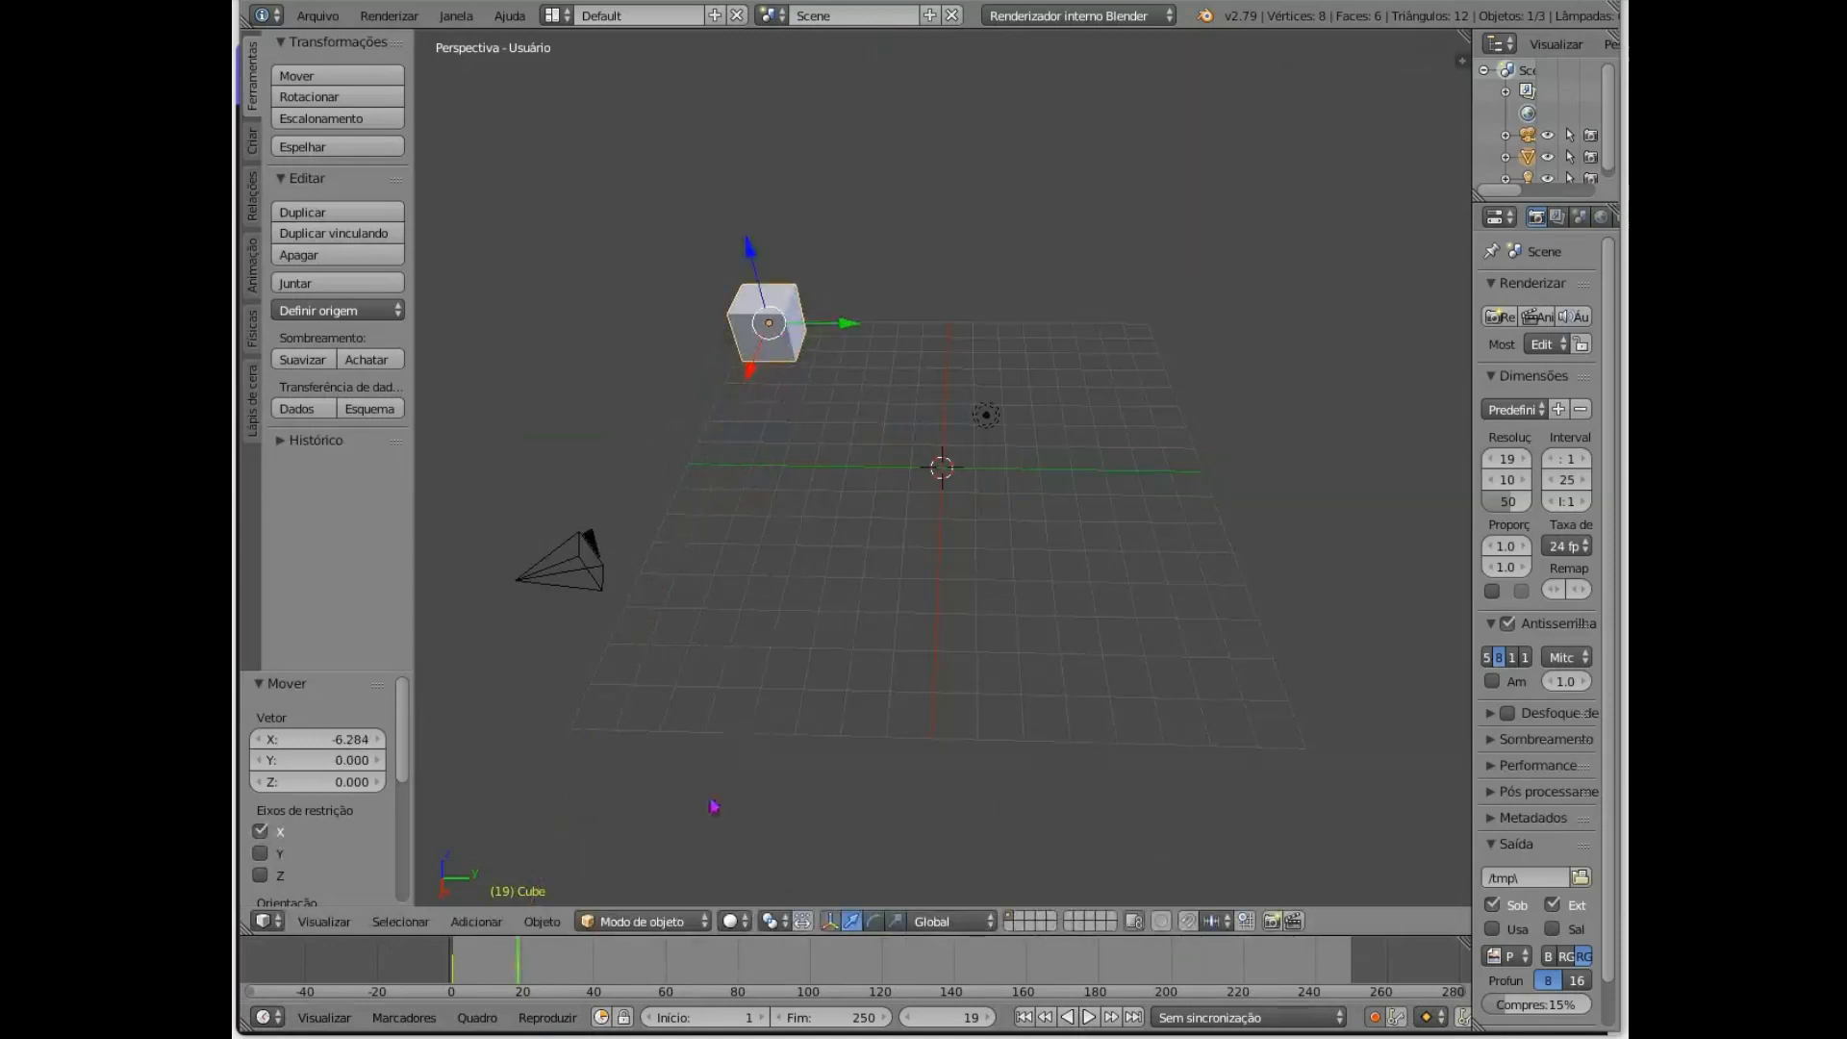
left_click(590, 973)
left_click_drag(837, 324, 1010, 326)
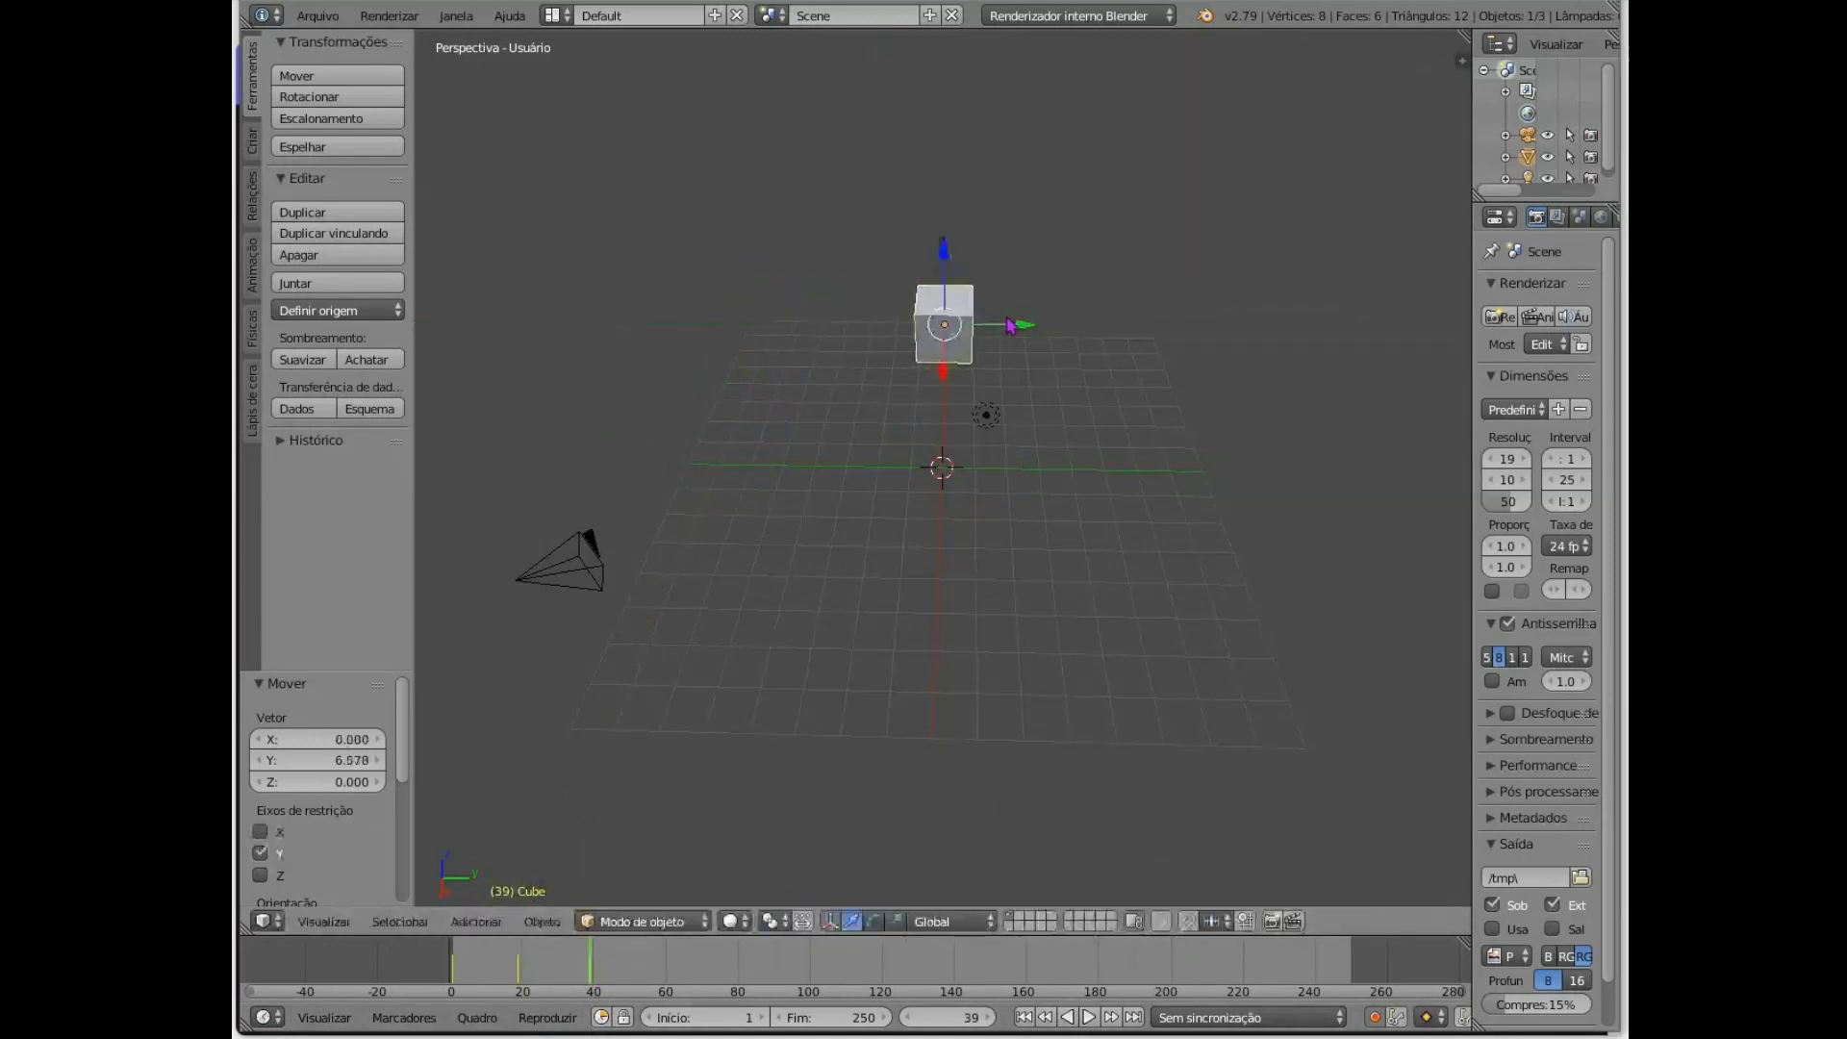
middle_click_drag(1082, 542, 940, 310)
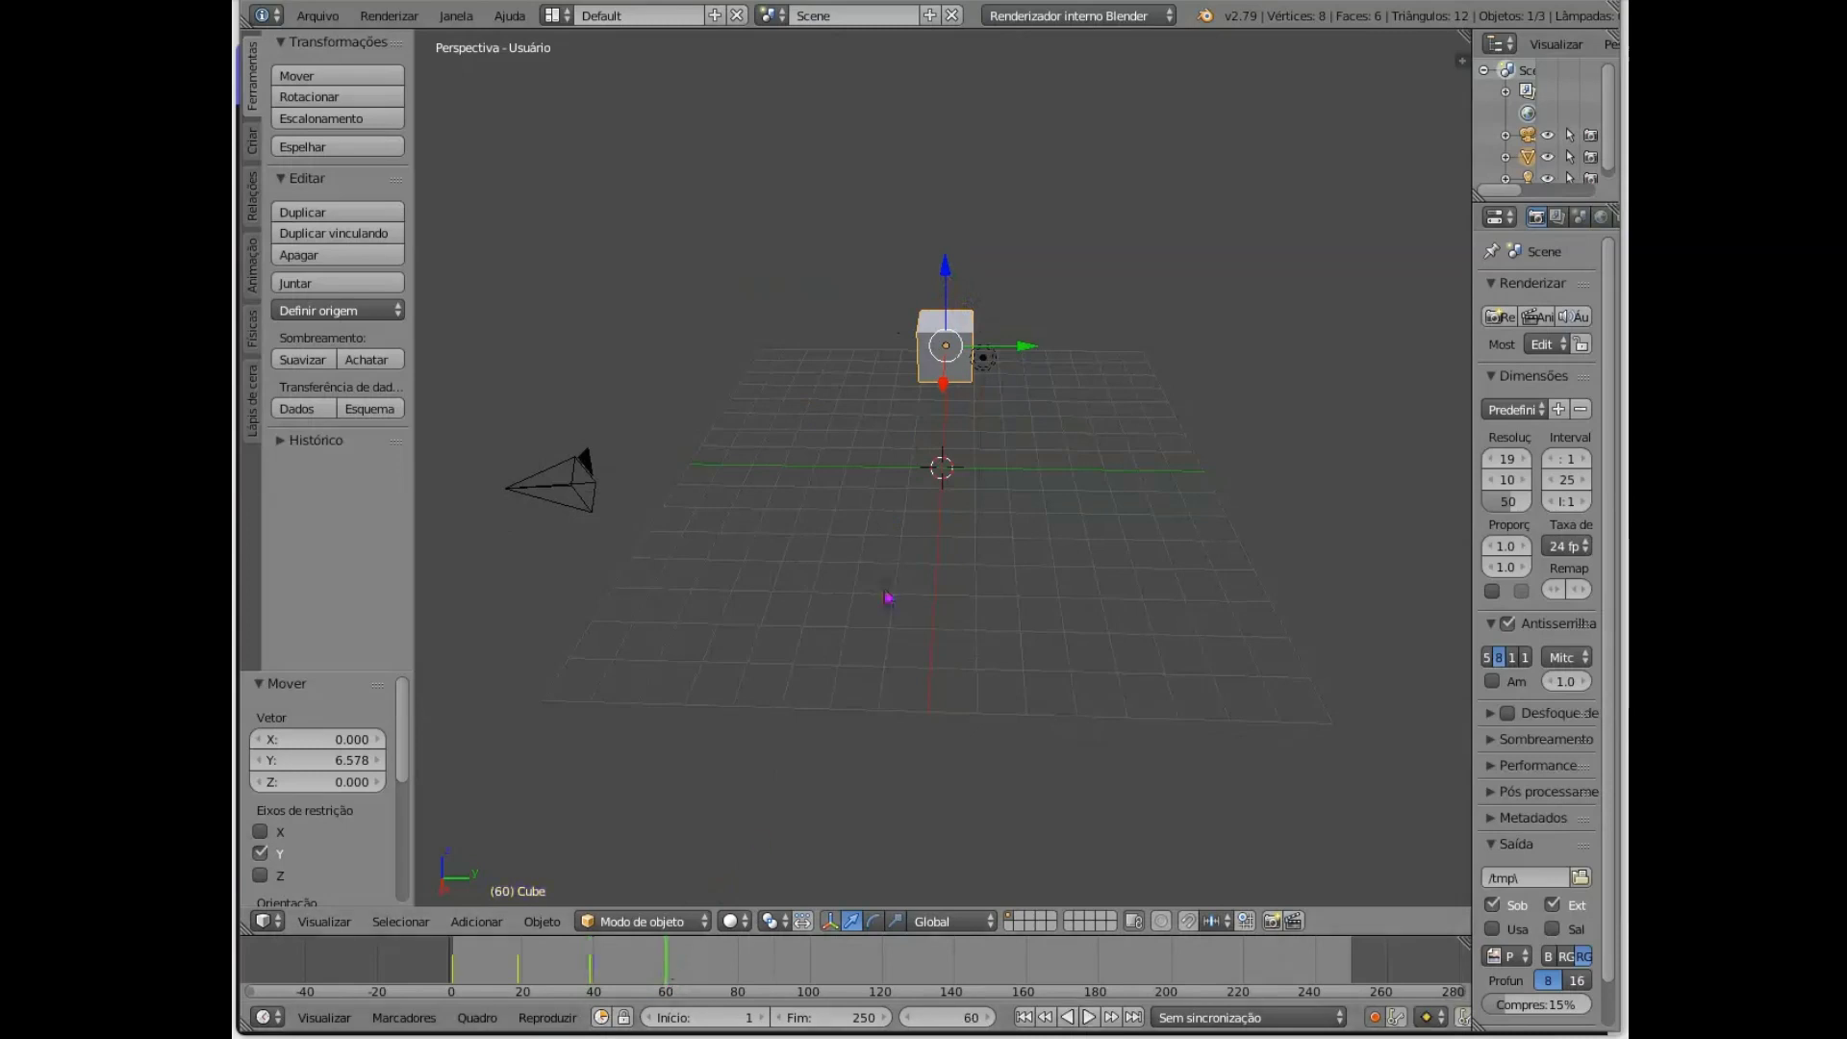
left_click_drag(941, 266, 955, 104)
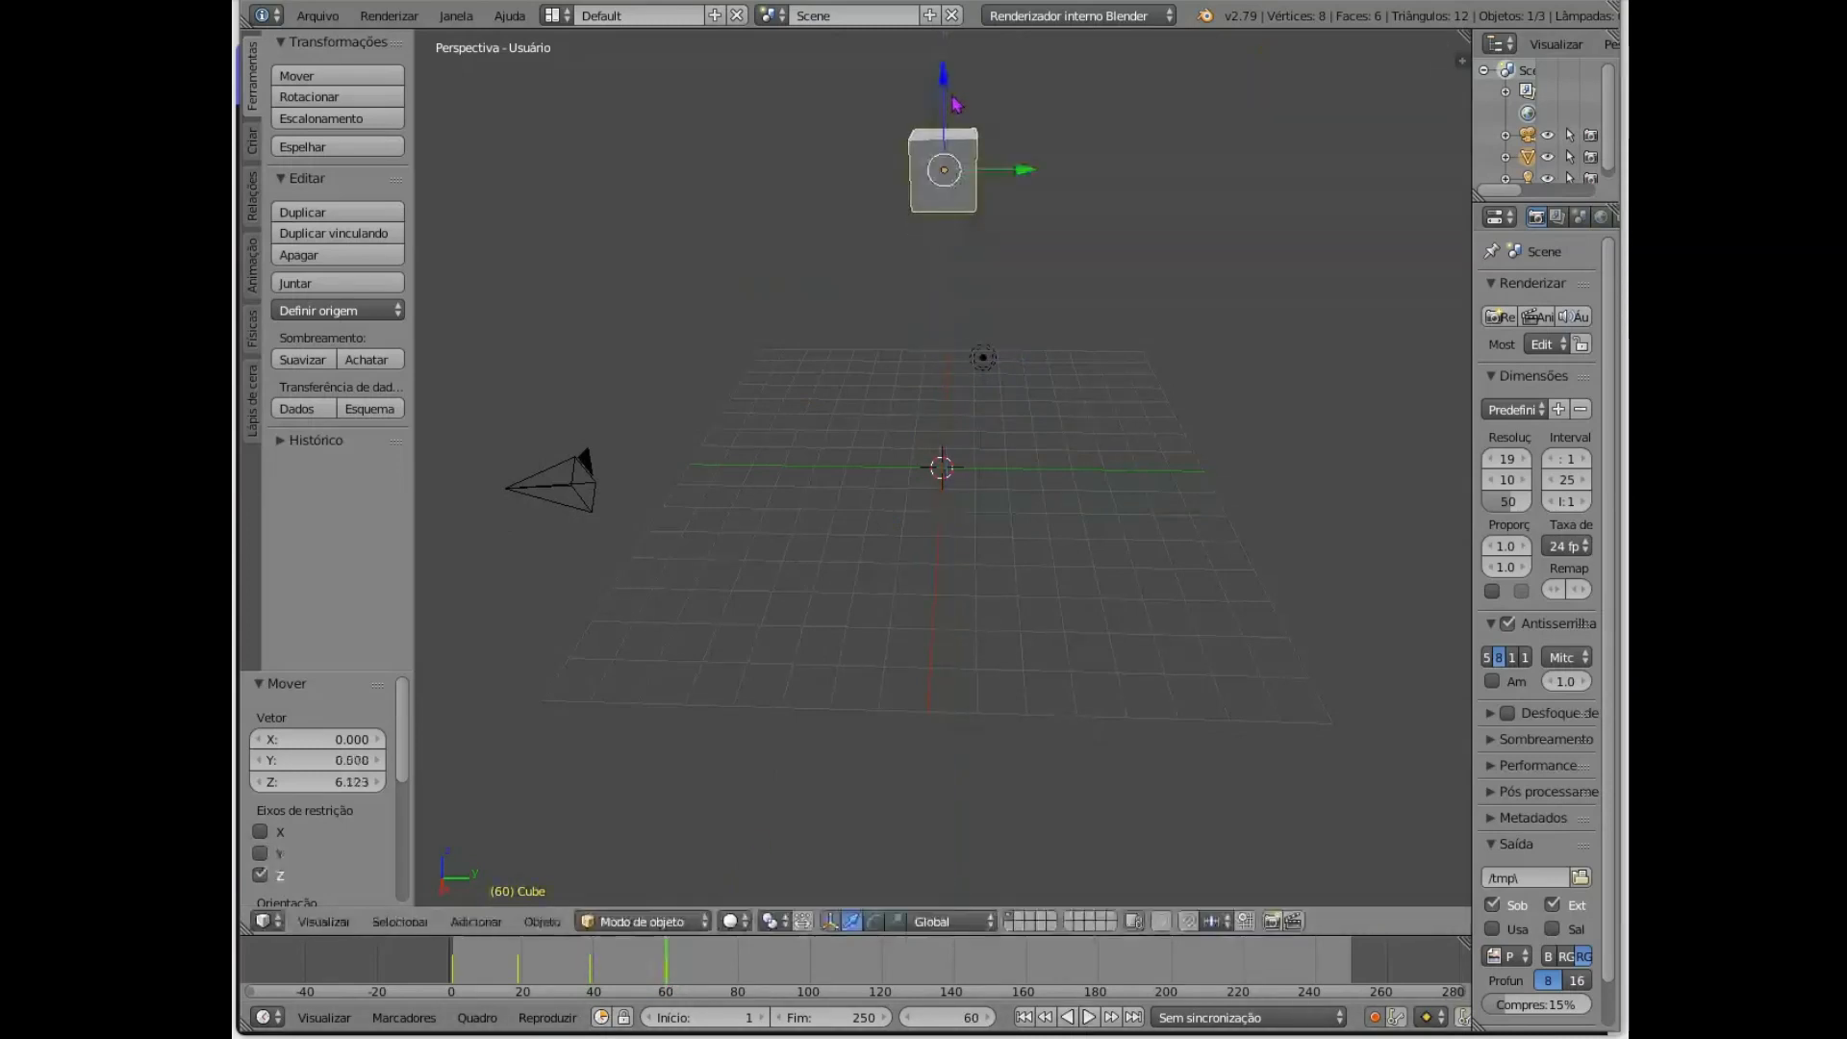
- Key cube positions at frames 79 and 100 (X 6.809), then step to frames 120 and 138
middle_click_drag(1296, 502, 812, 822)
key("alt+a")
key("alt+a")
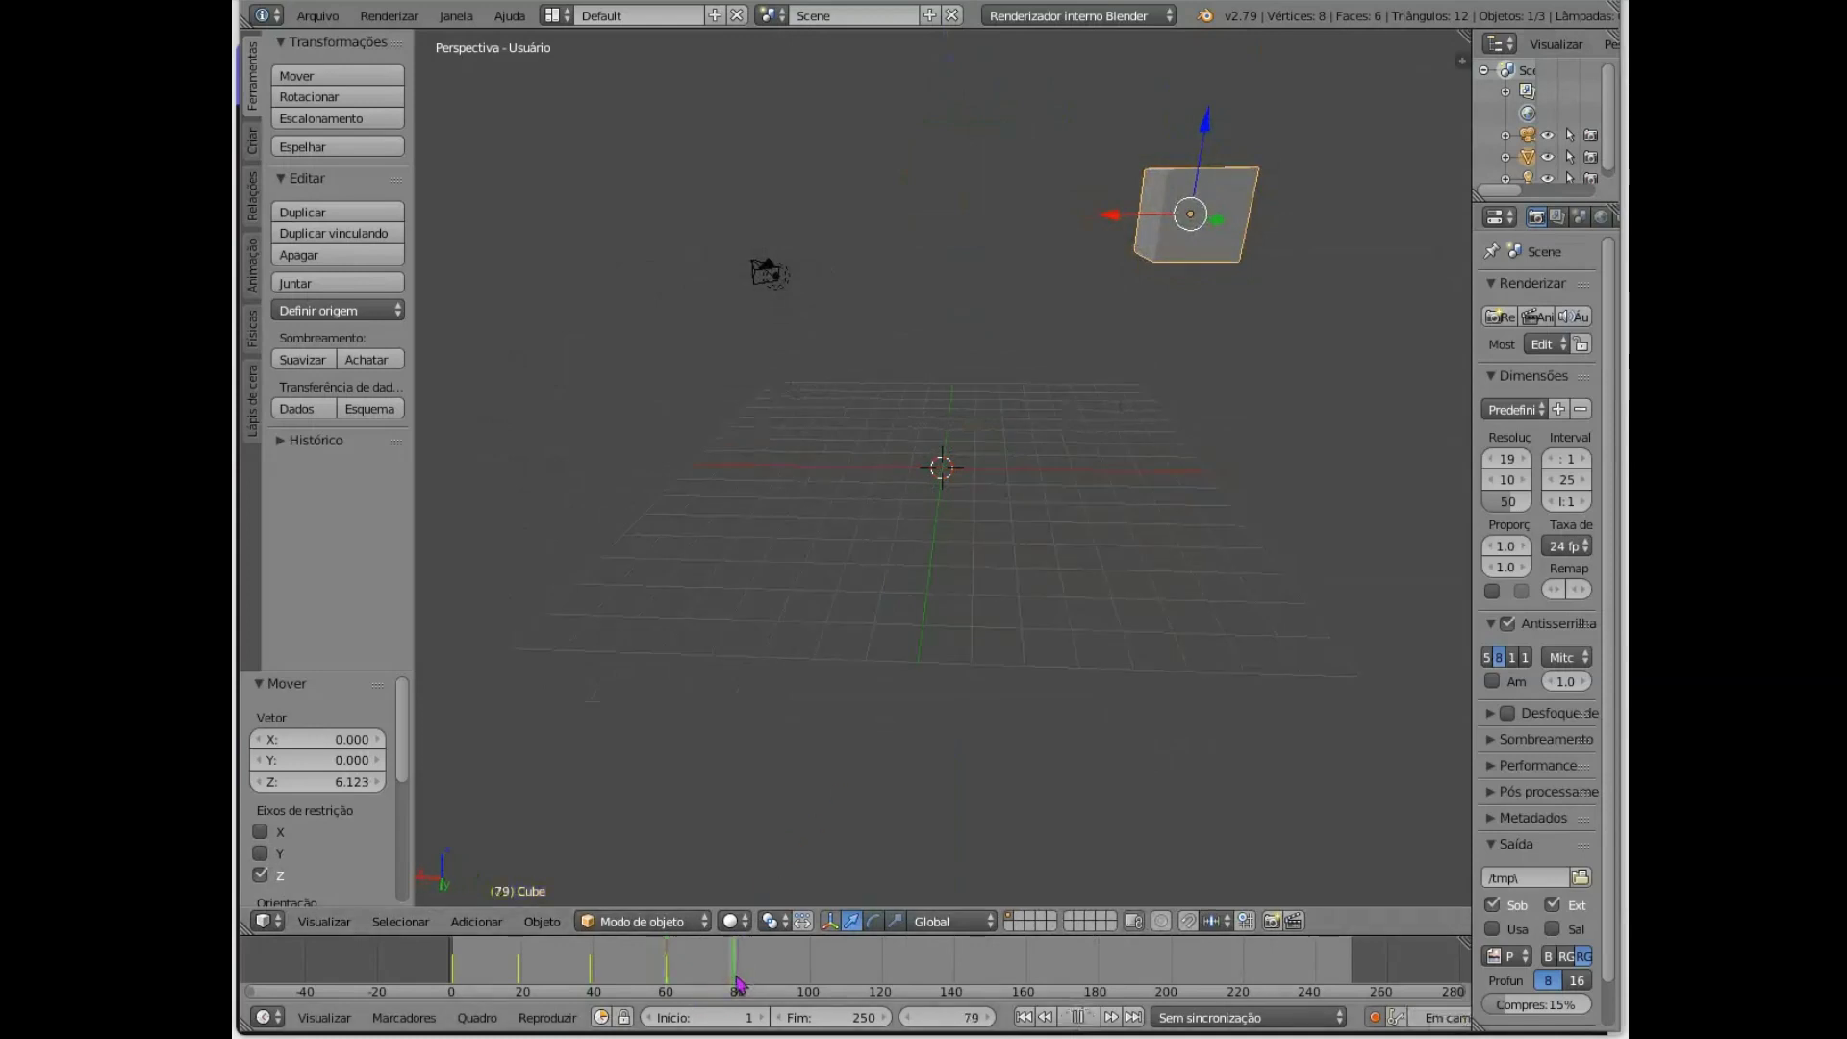
left_click_drag(1127, 223, 904, 277)
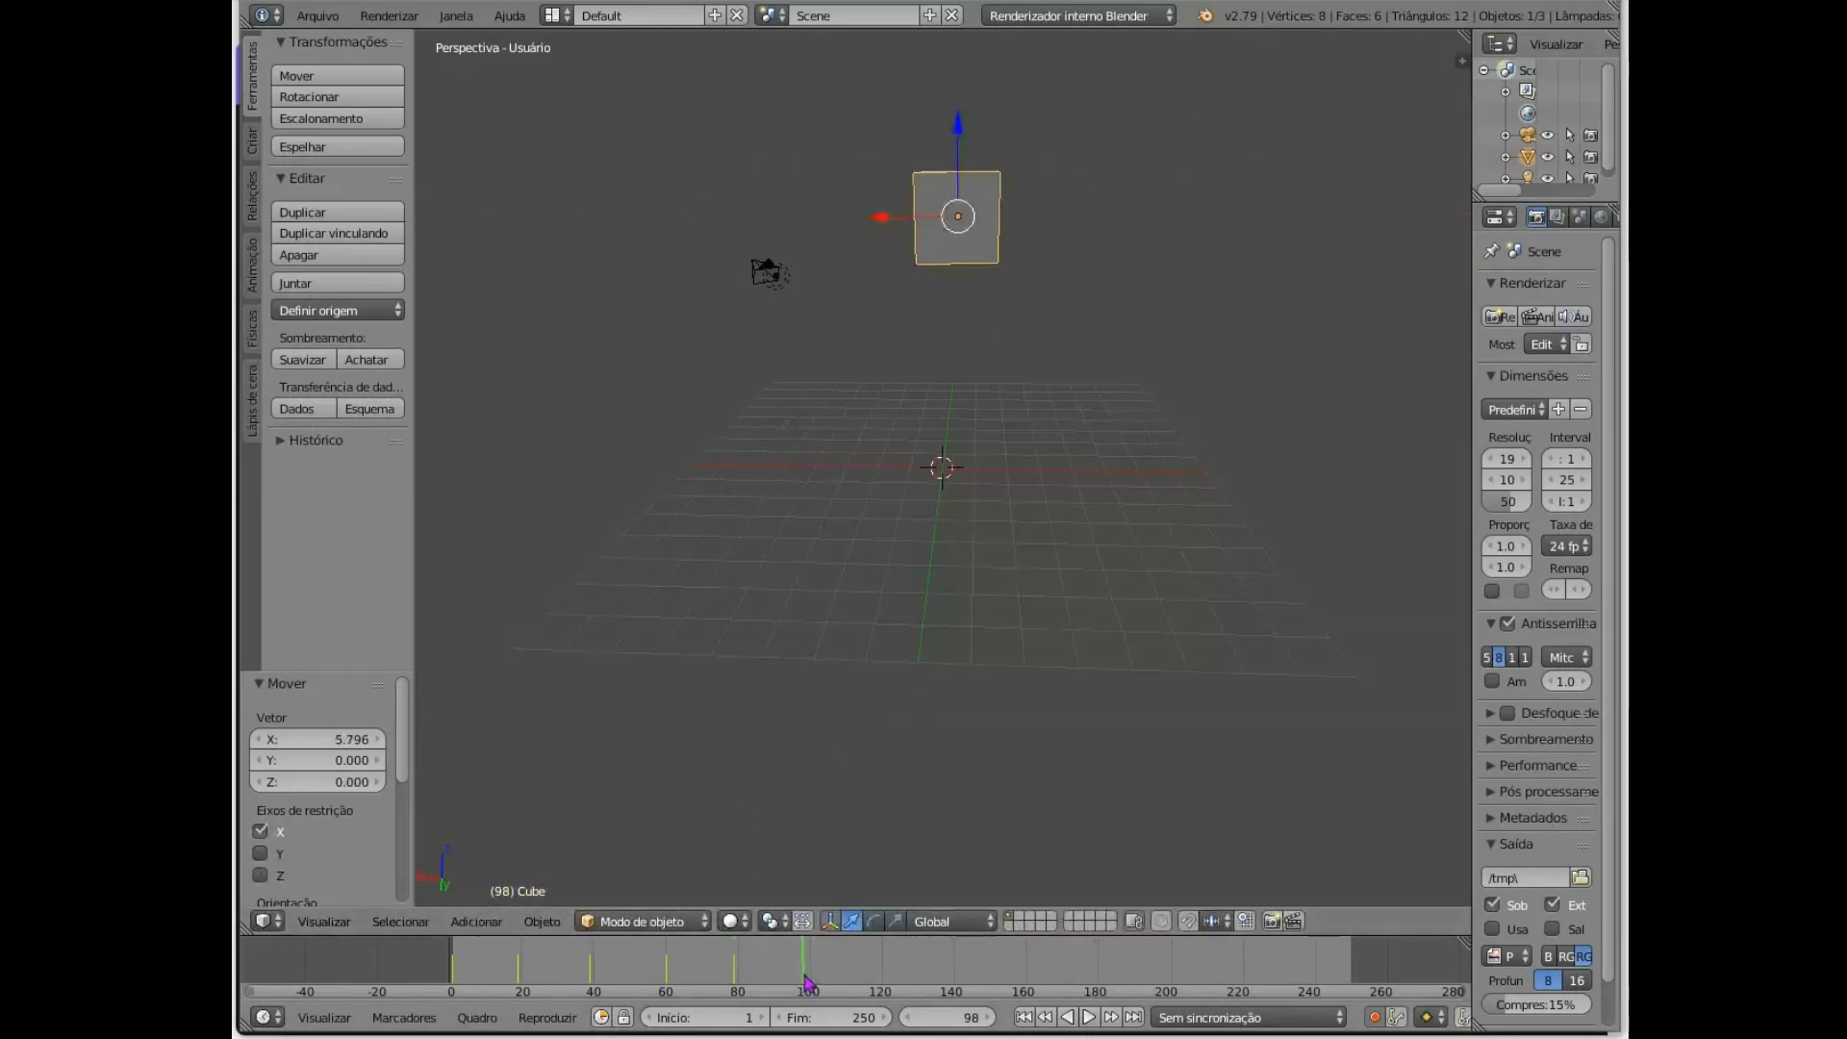
left_click_drag(813, 986, 810, 986)
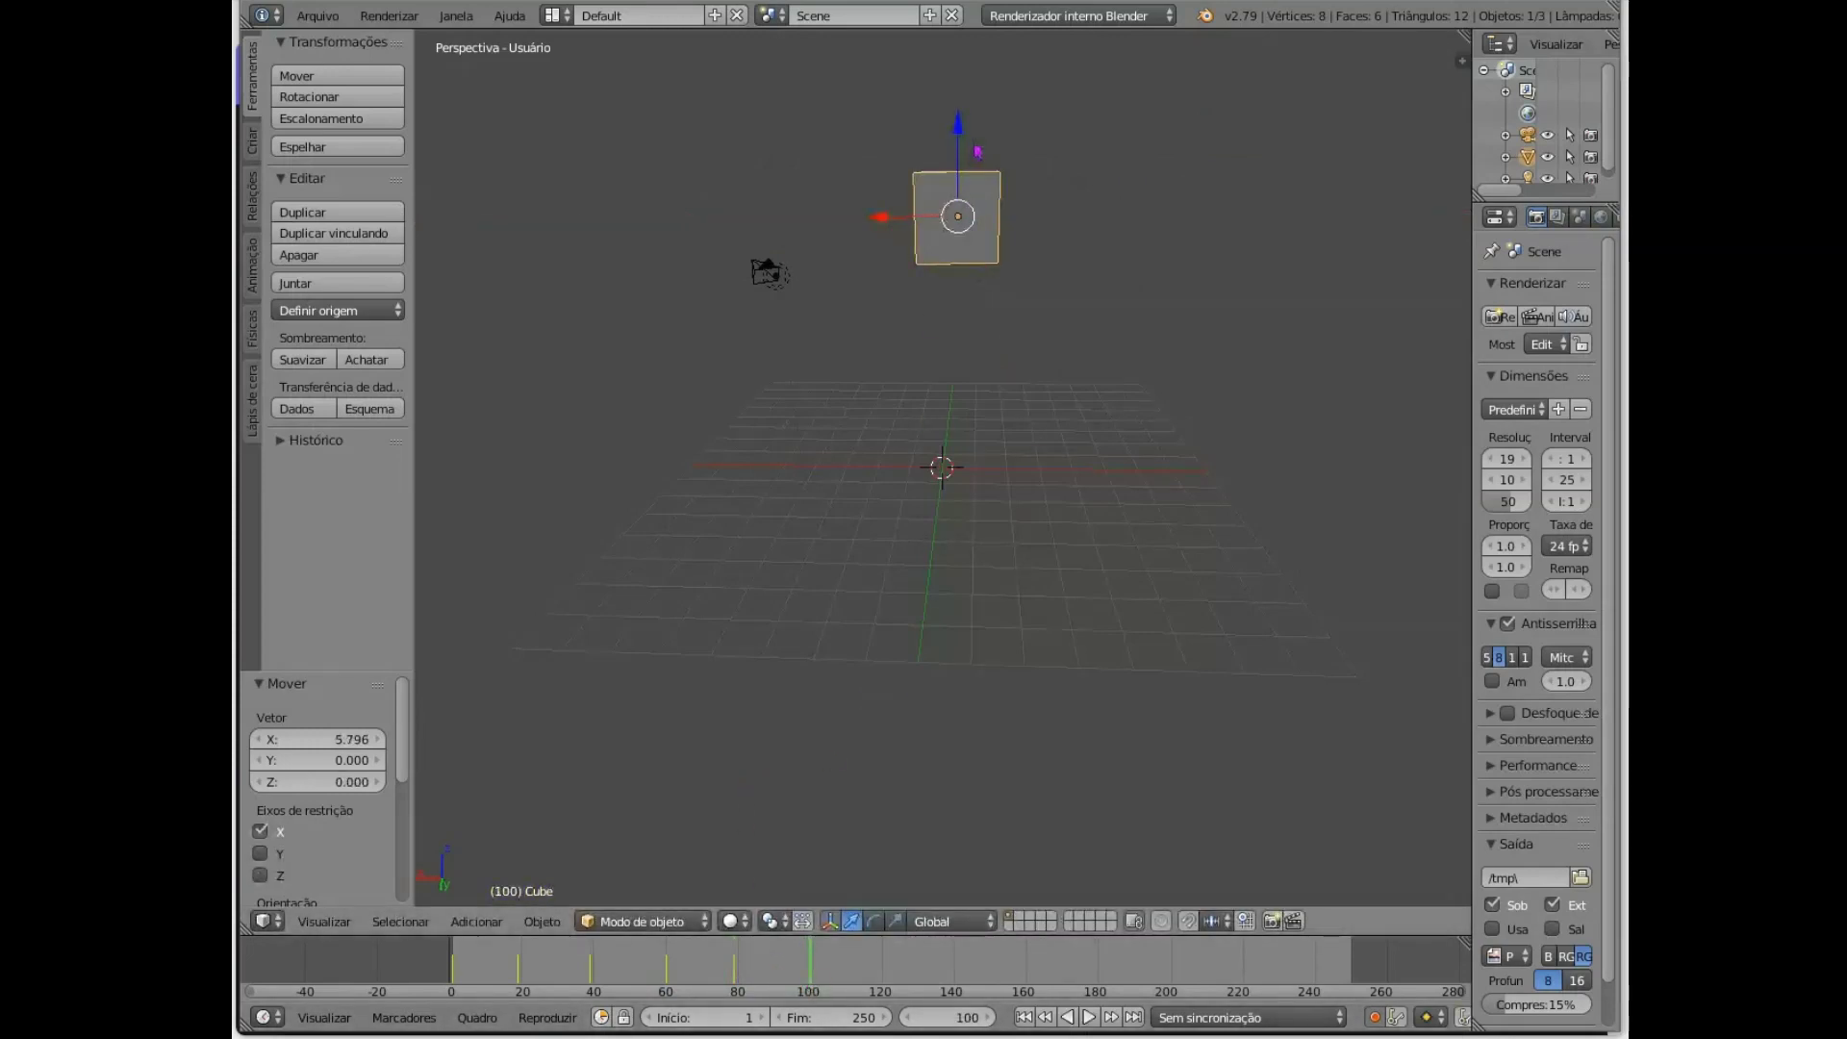
left_click_drag(965, 151, 986, 345)
left_click_drag(921, 417, 694, 420)
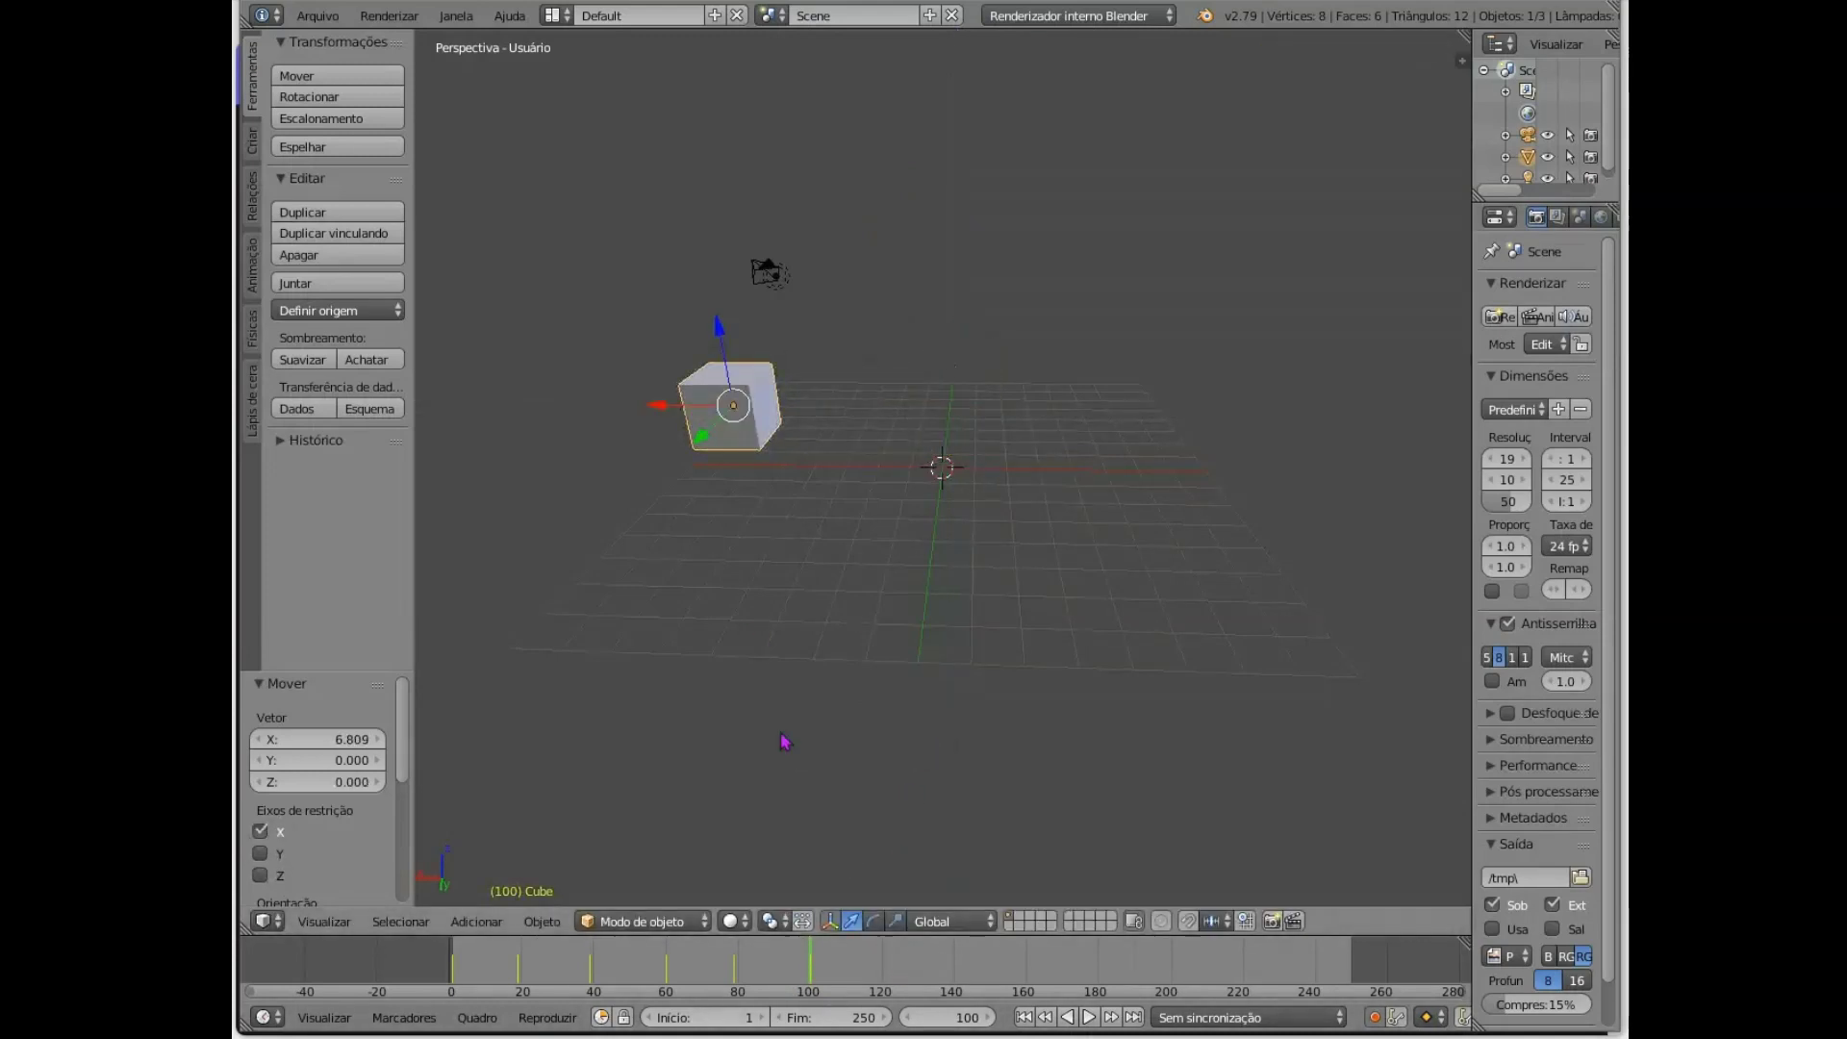
left_click(883, 975)
middle_click_drag(1351, 464, 1014, 478)
left_click(945, 957)
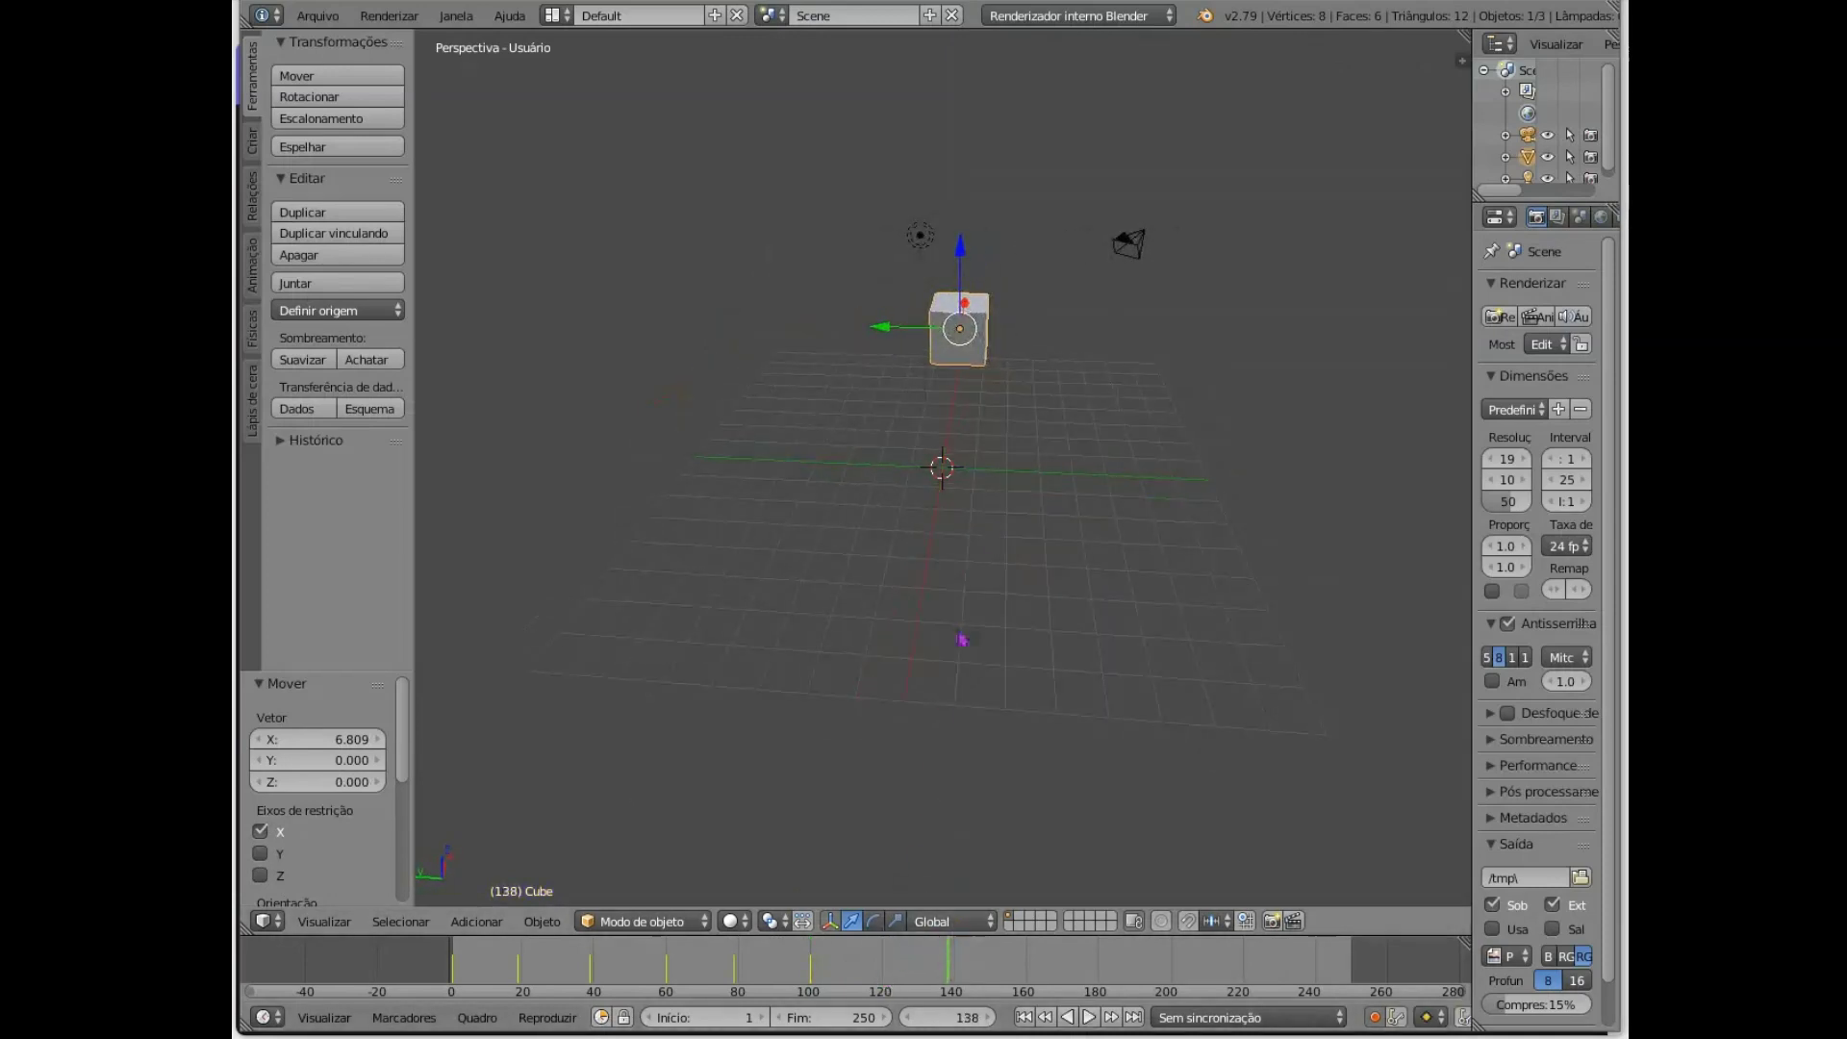
- Preview the animation, then shift the cube slightly along Y at frame 120
left_click(879, 979)
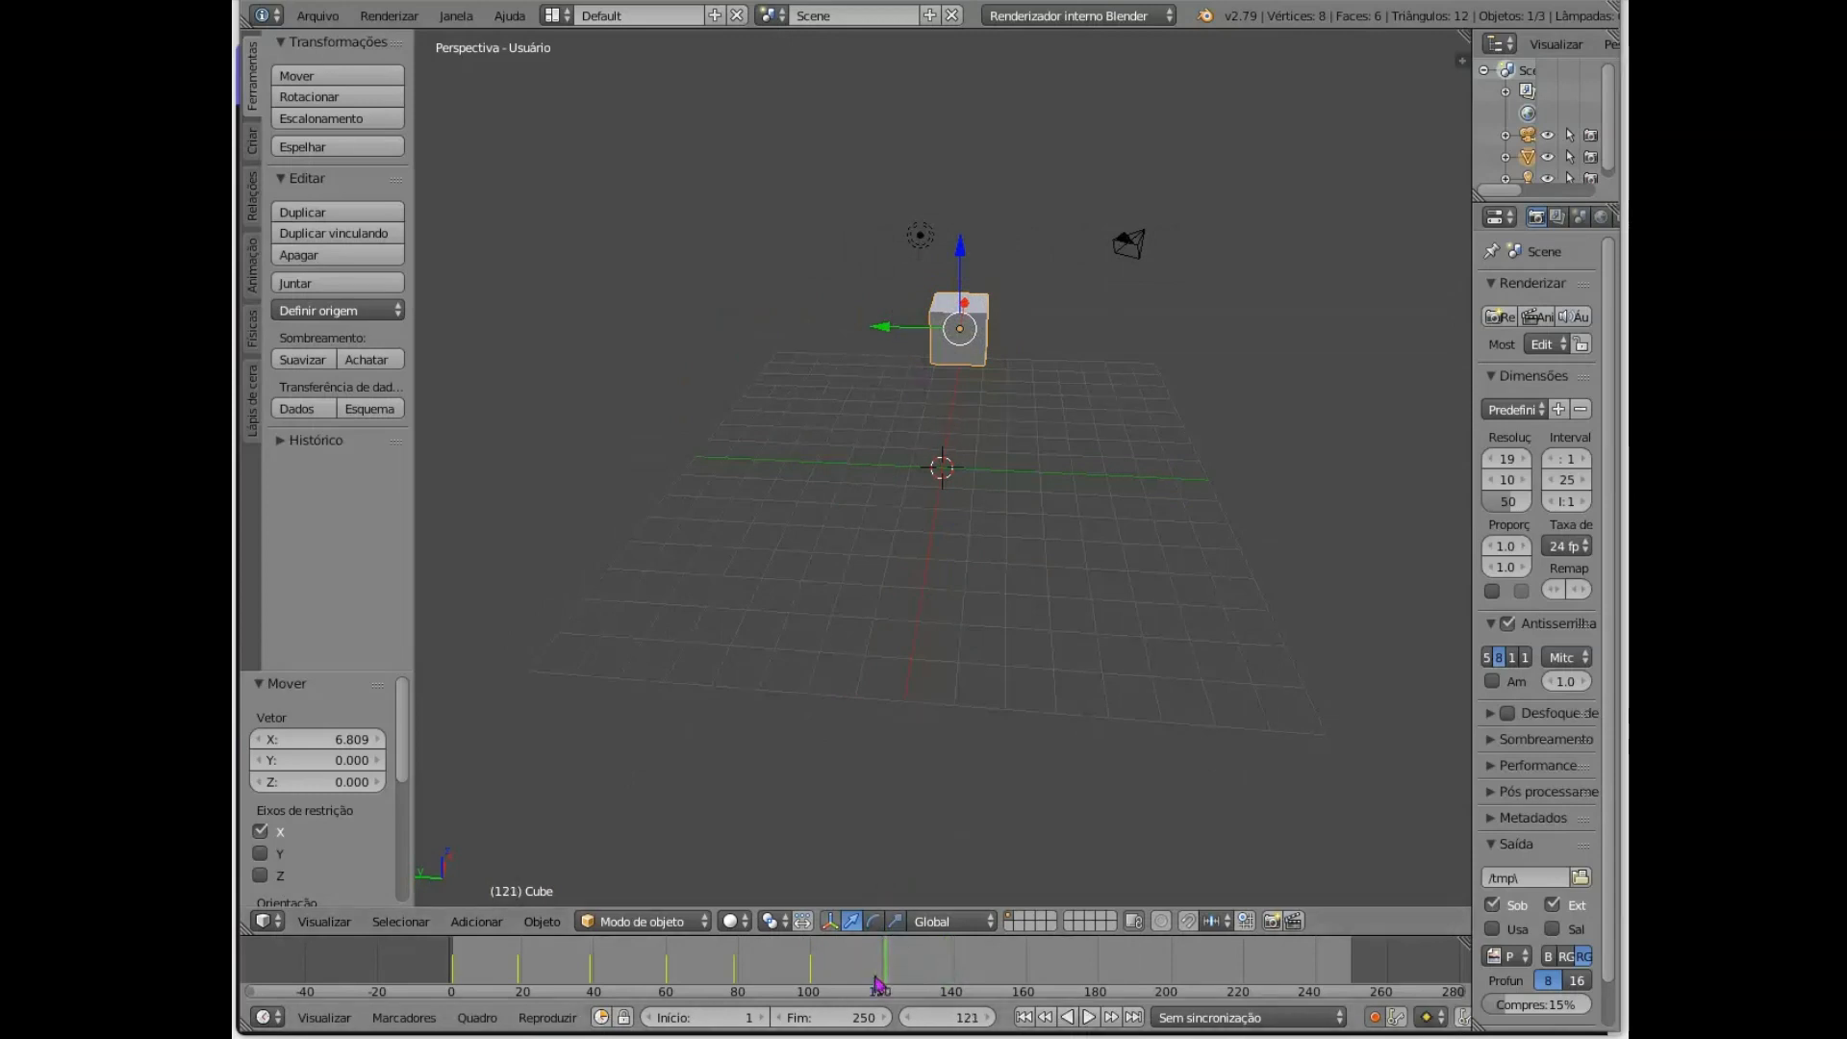
left_click(813, 987)
key("alt+a")
left_click(884, 976)
key("g")
key("y")
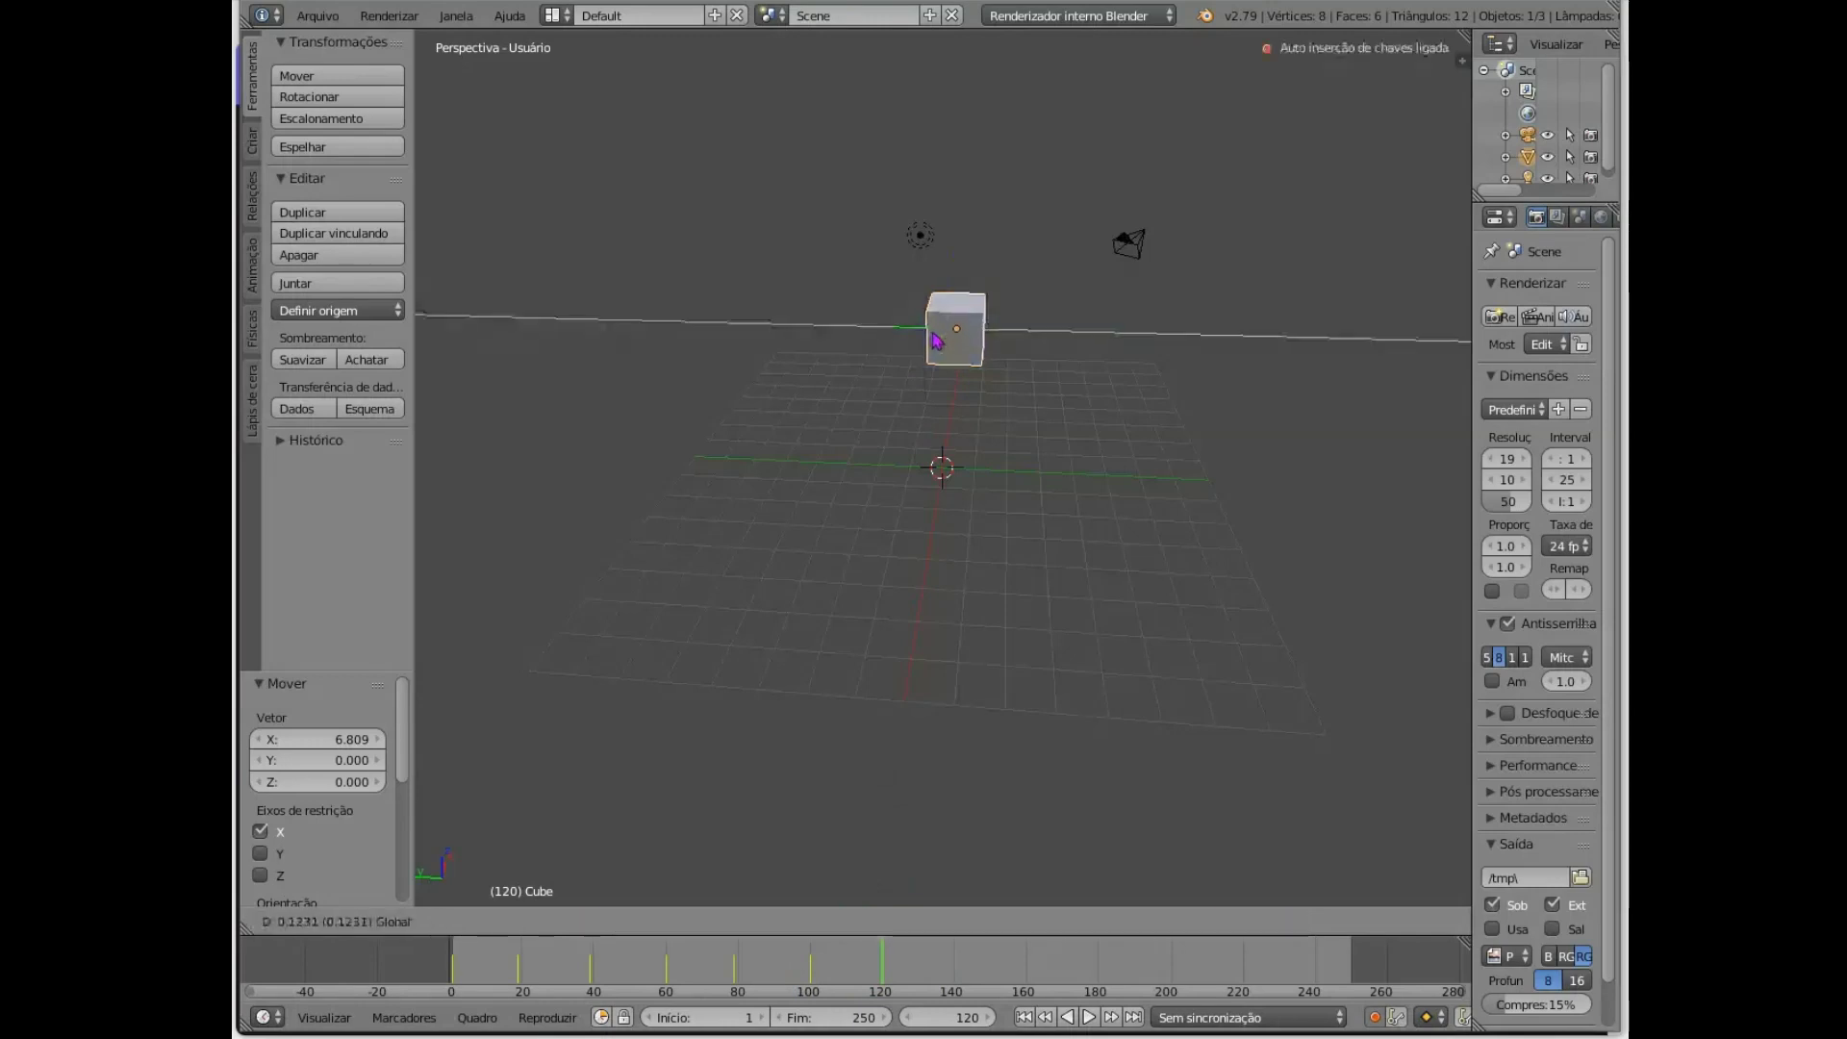
left_click(962, 338)
- Move the cube along Y at frame 139 and to X -7.558 at frame 161
left_click(952, 979)
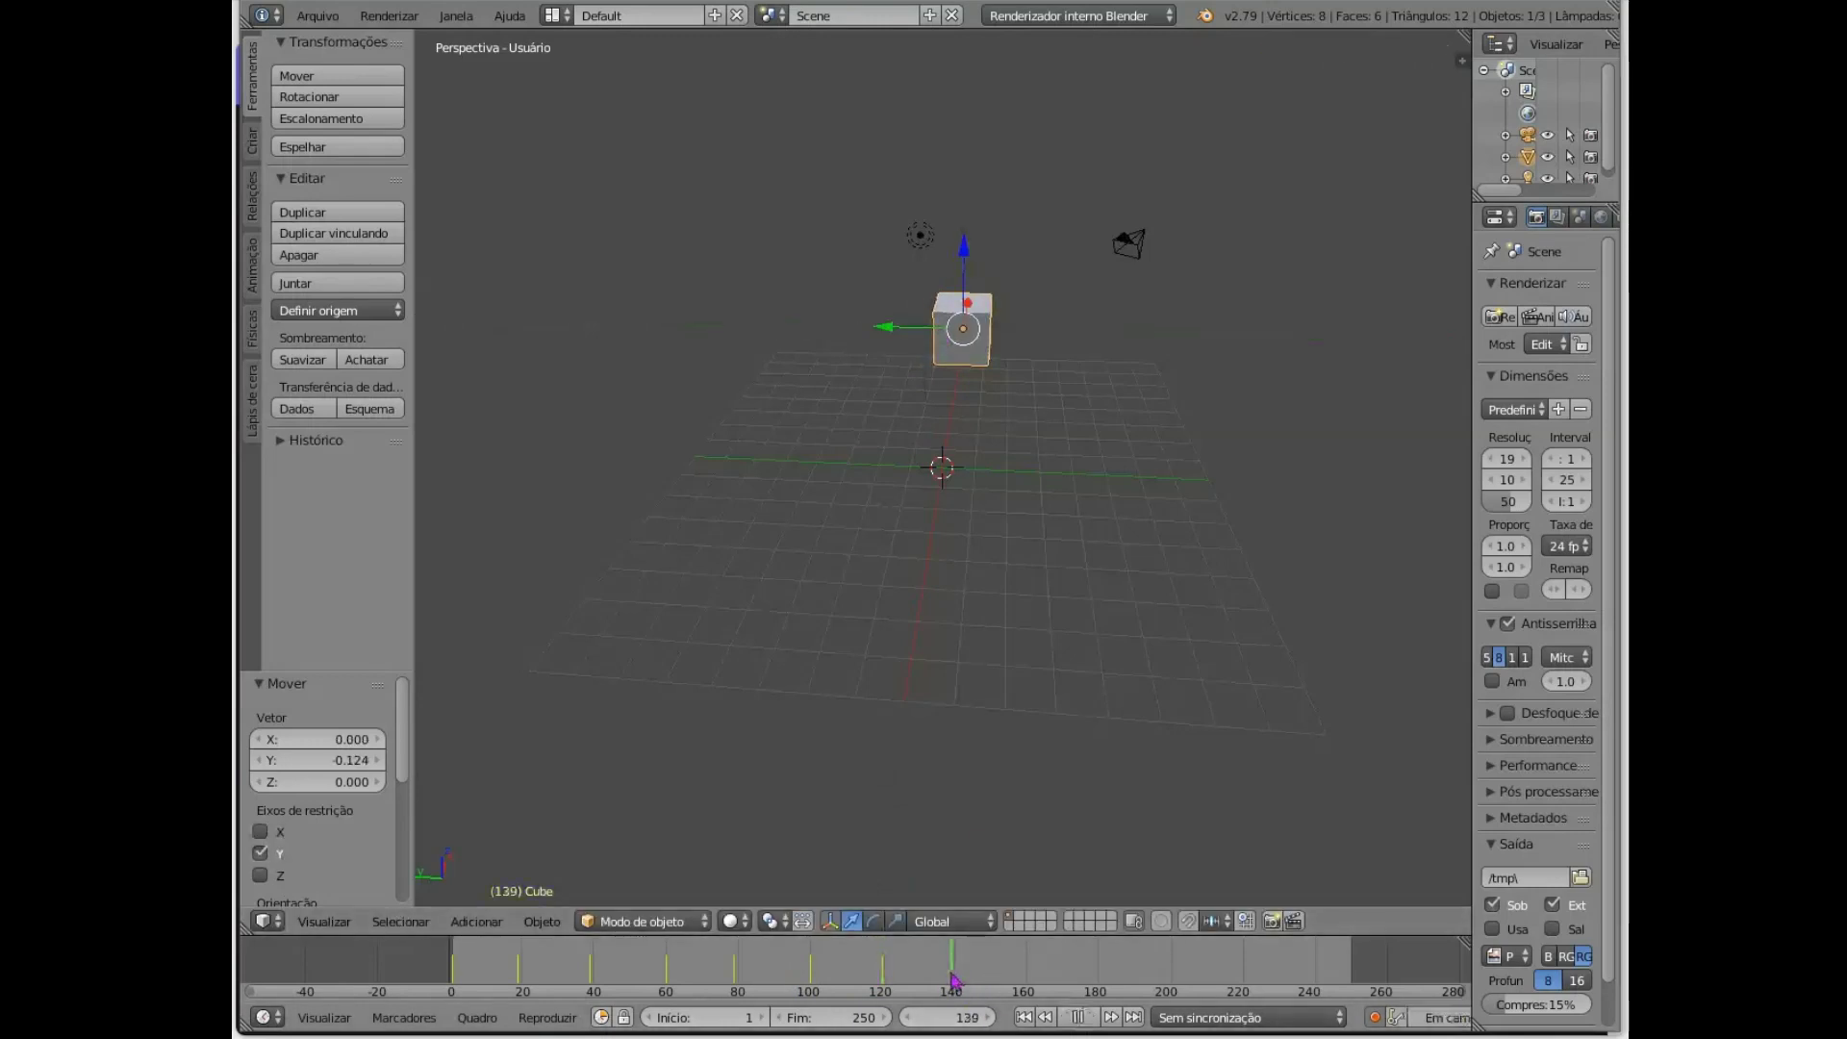
key("g")
key("y")
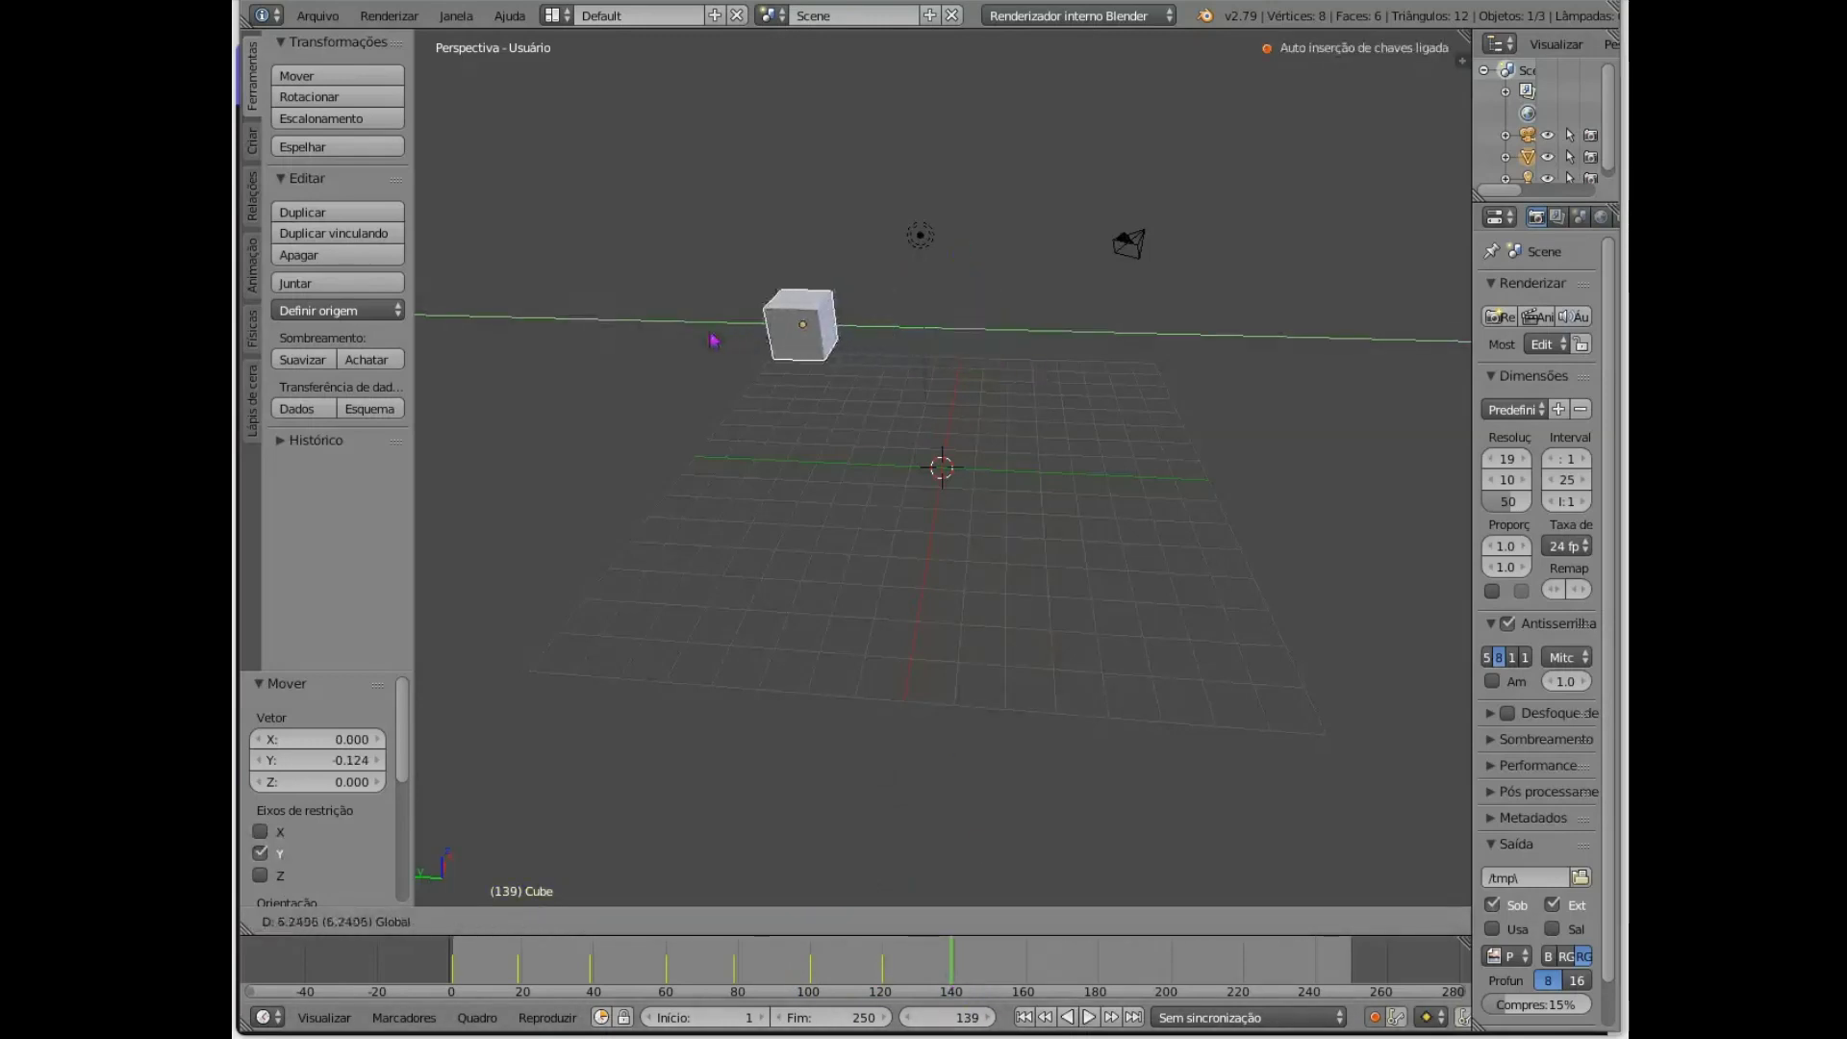
left_click(712, 342)
left_click(1031, 981)
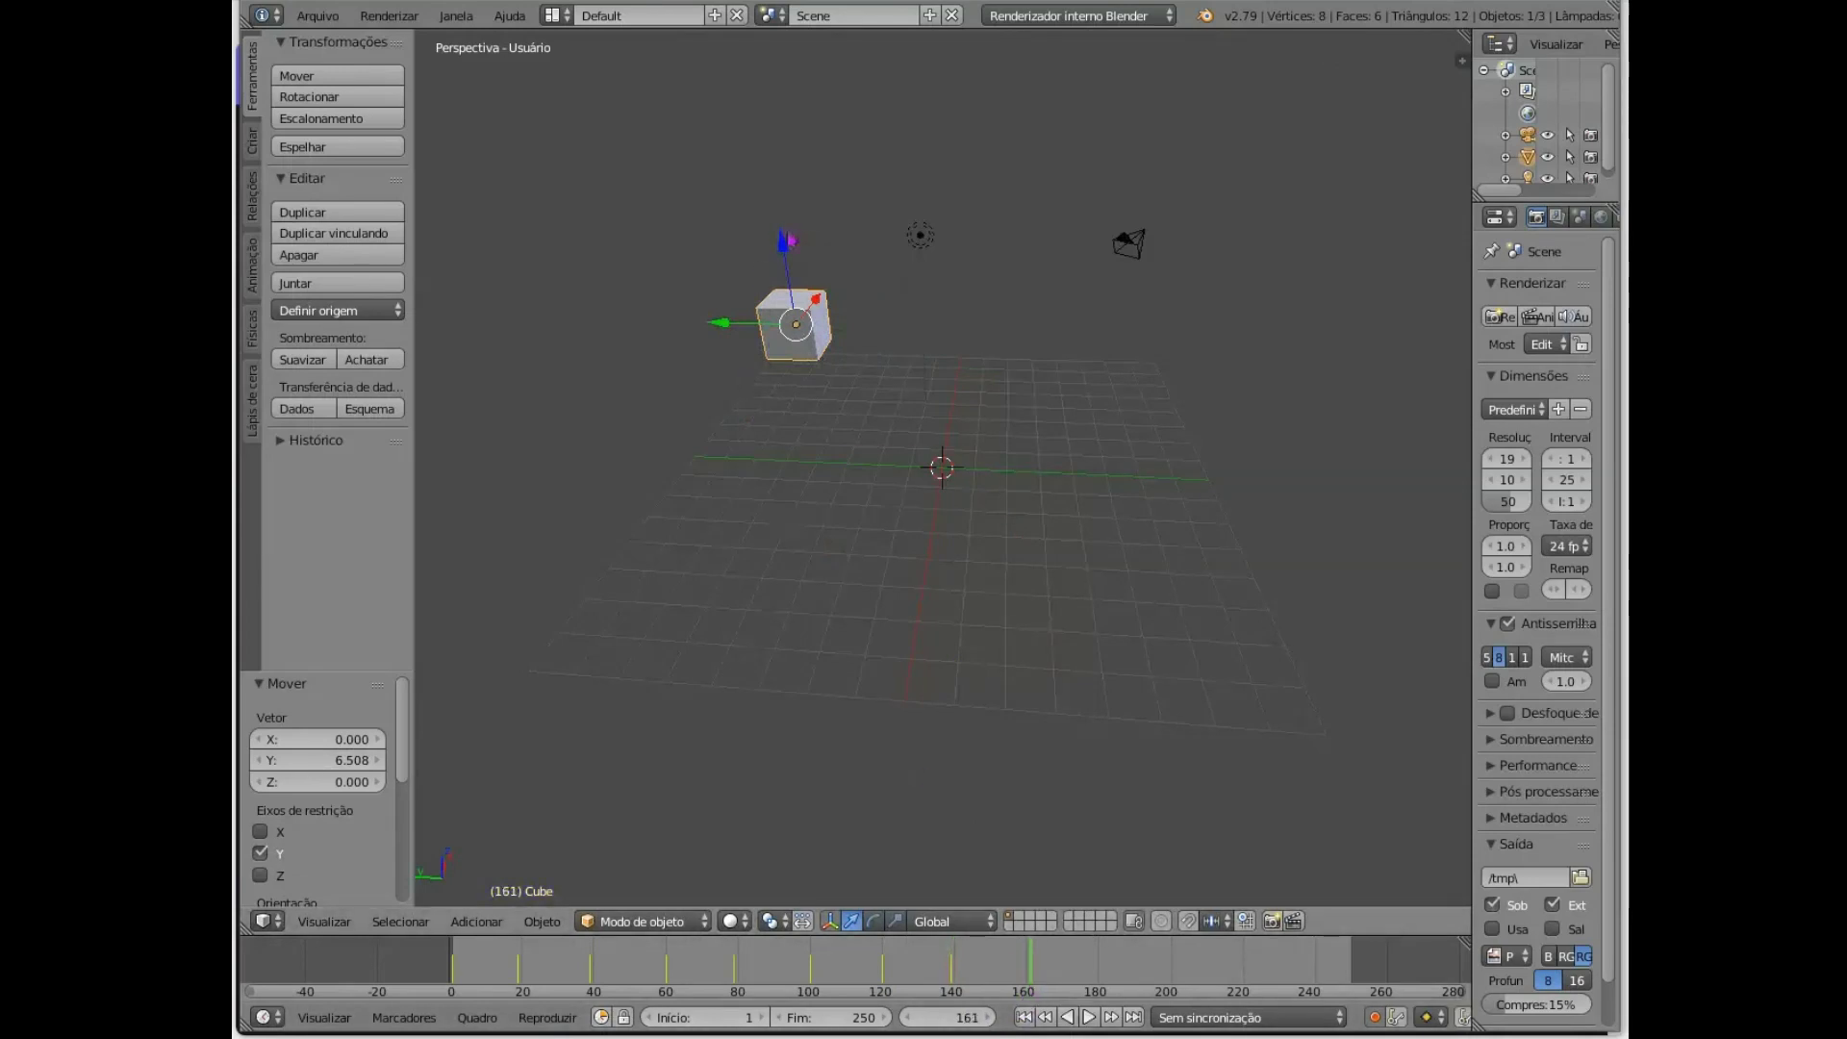
left_click_drag(816, 315, 735, 418)
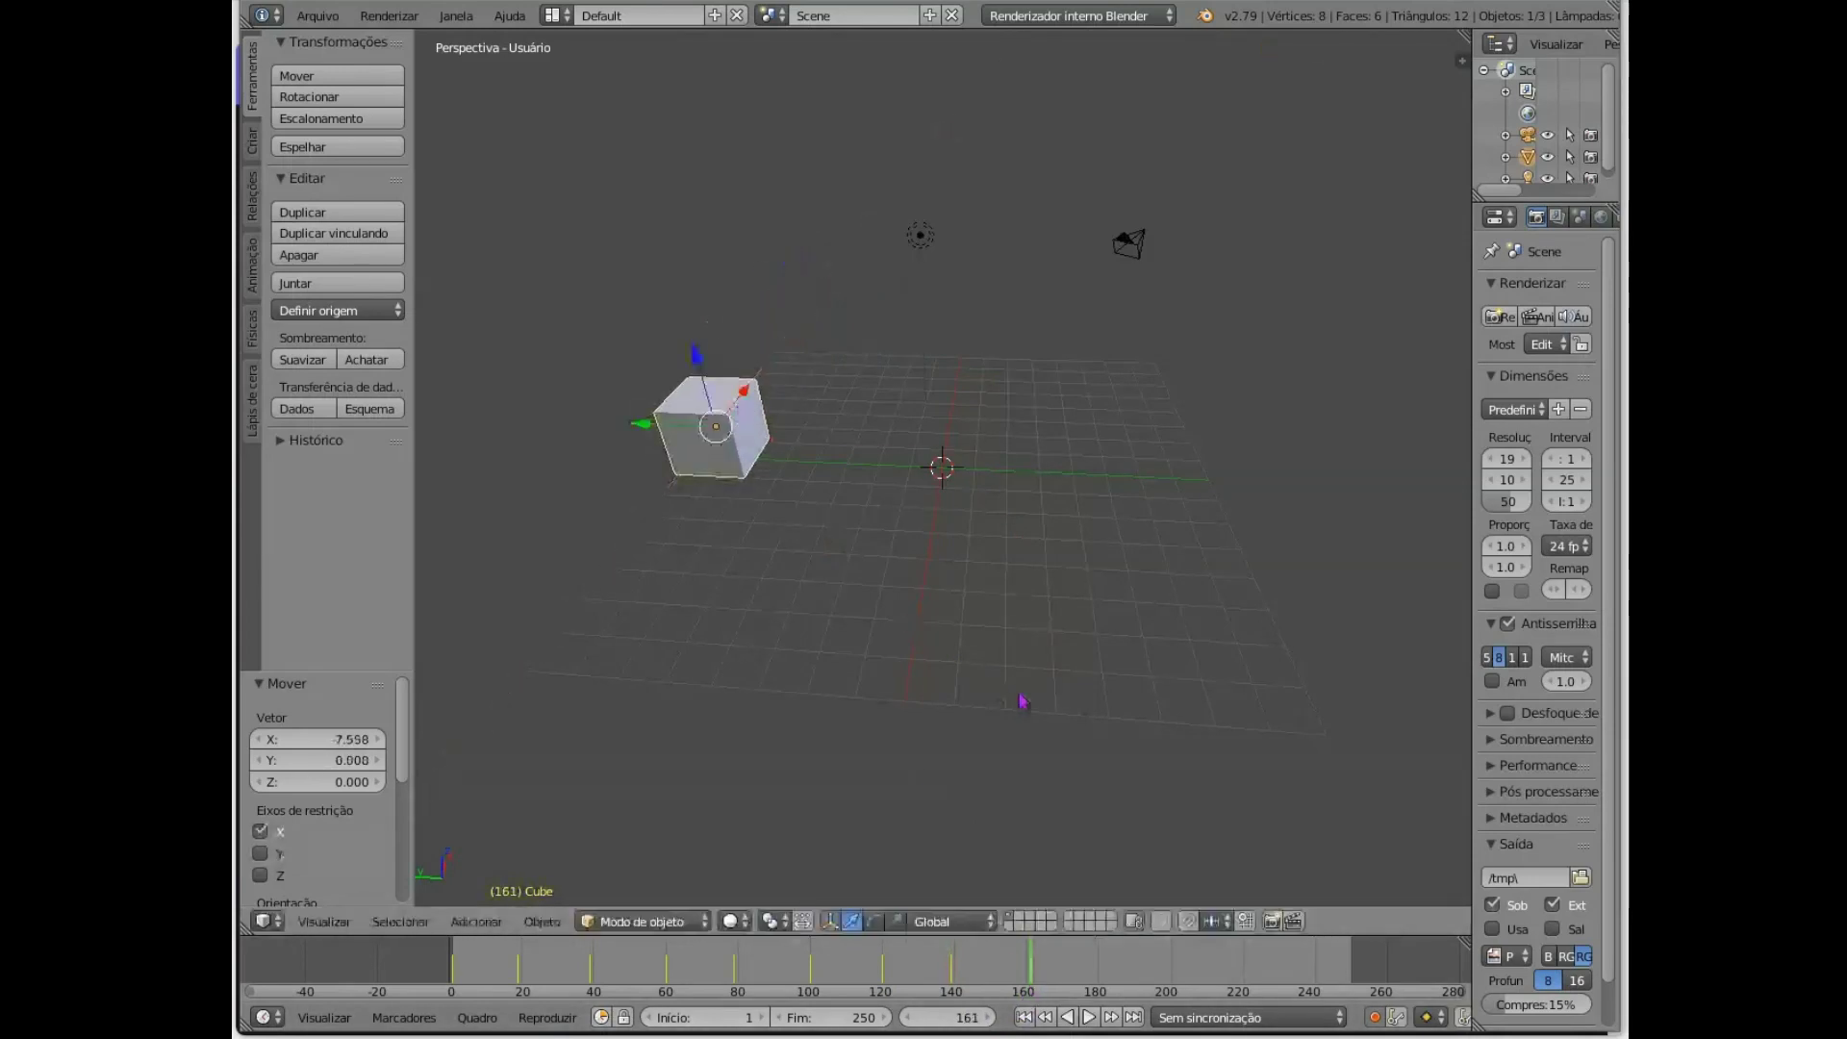
- At frame 178, bring the cube back near centre on Y and to X 1.343
left_click(1090, 961)
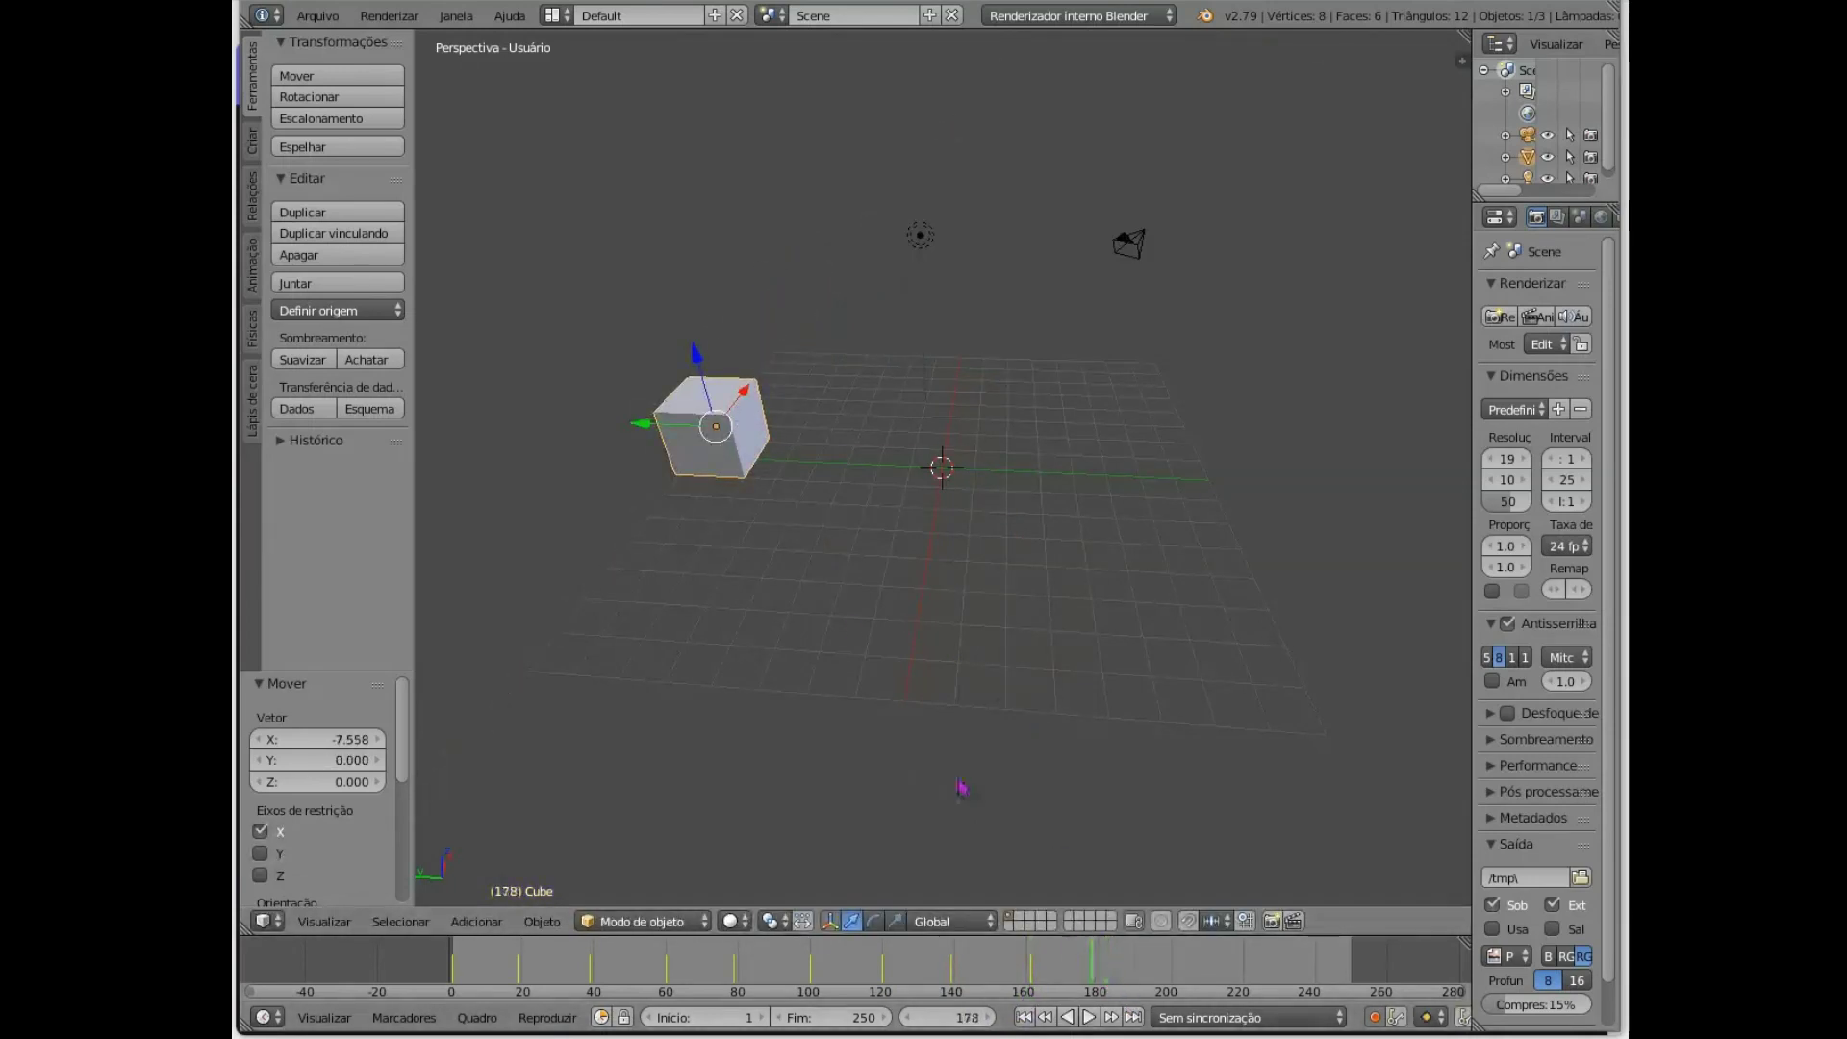
left_click_drag(680, 433, 916, 462)
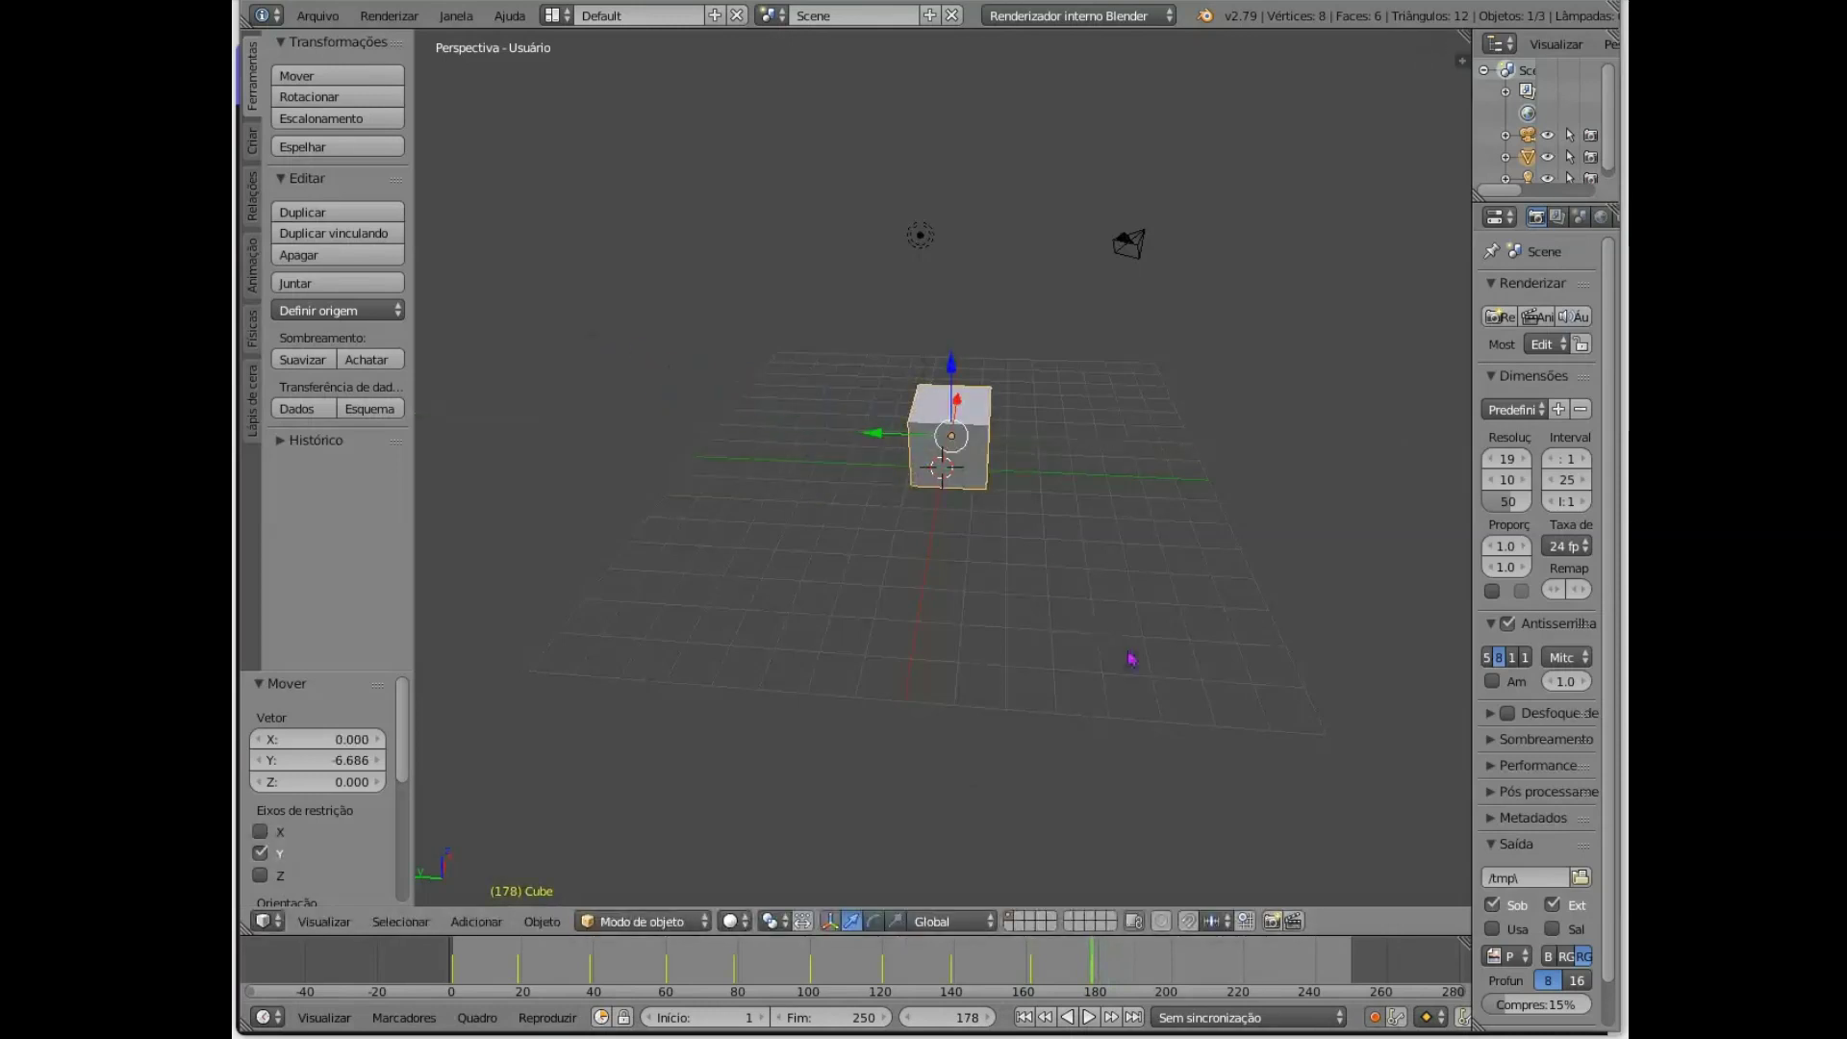
middle_click_drag(1195, 375, 1027, 451)
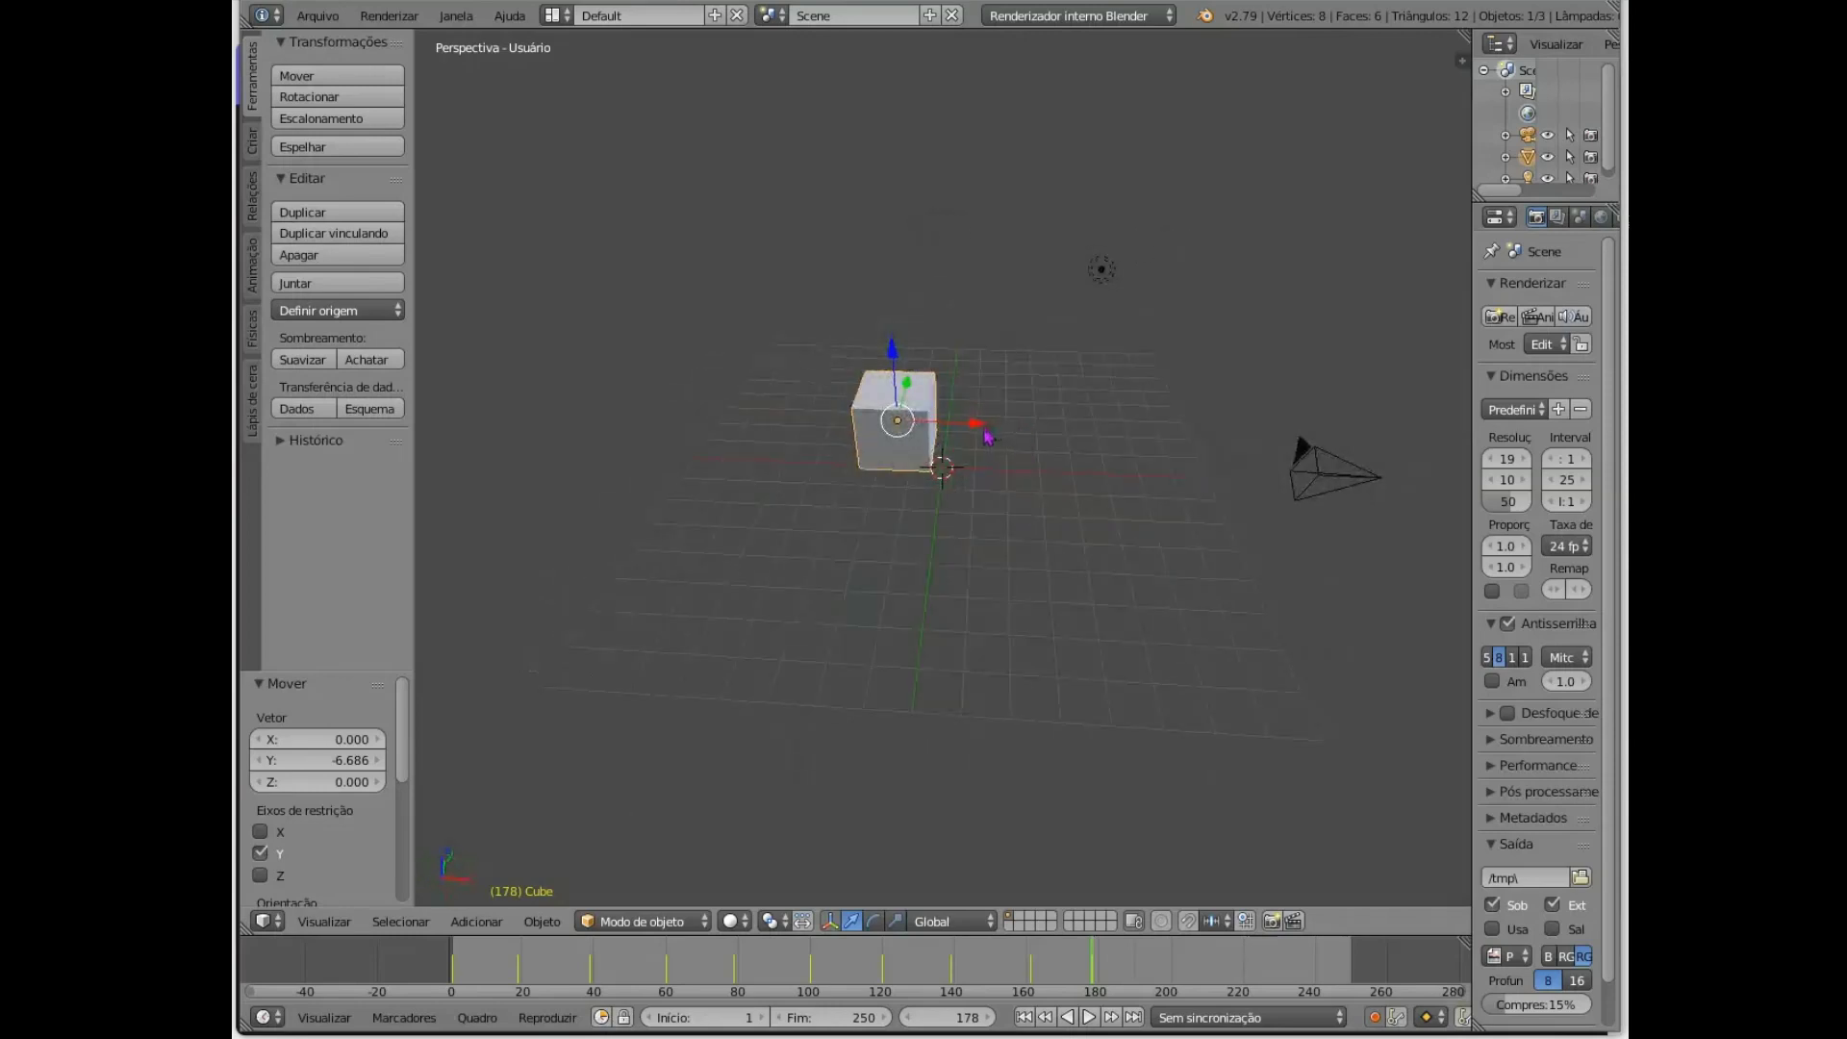
left_click_drag(988, 438, 1069, 485)
scroll(997, 343, "up", 3)
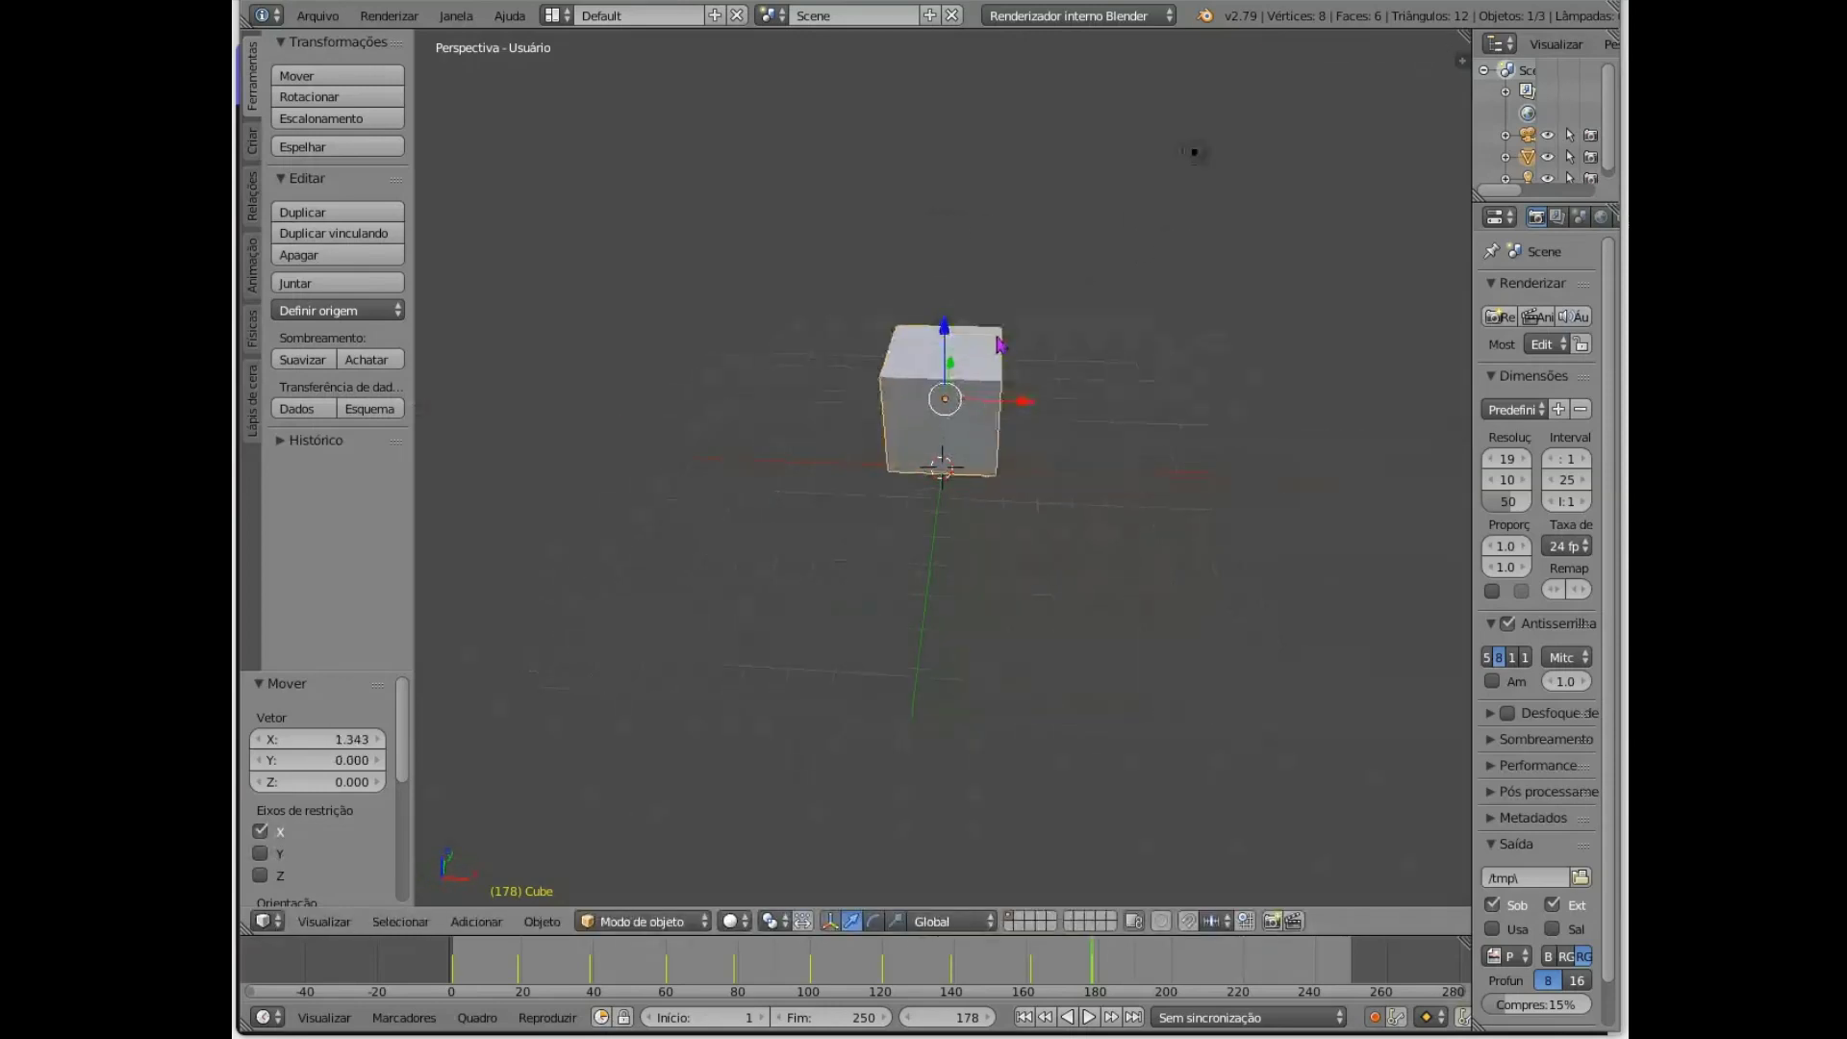
middle_click_drag(1127, 248, 1097, 377)
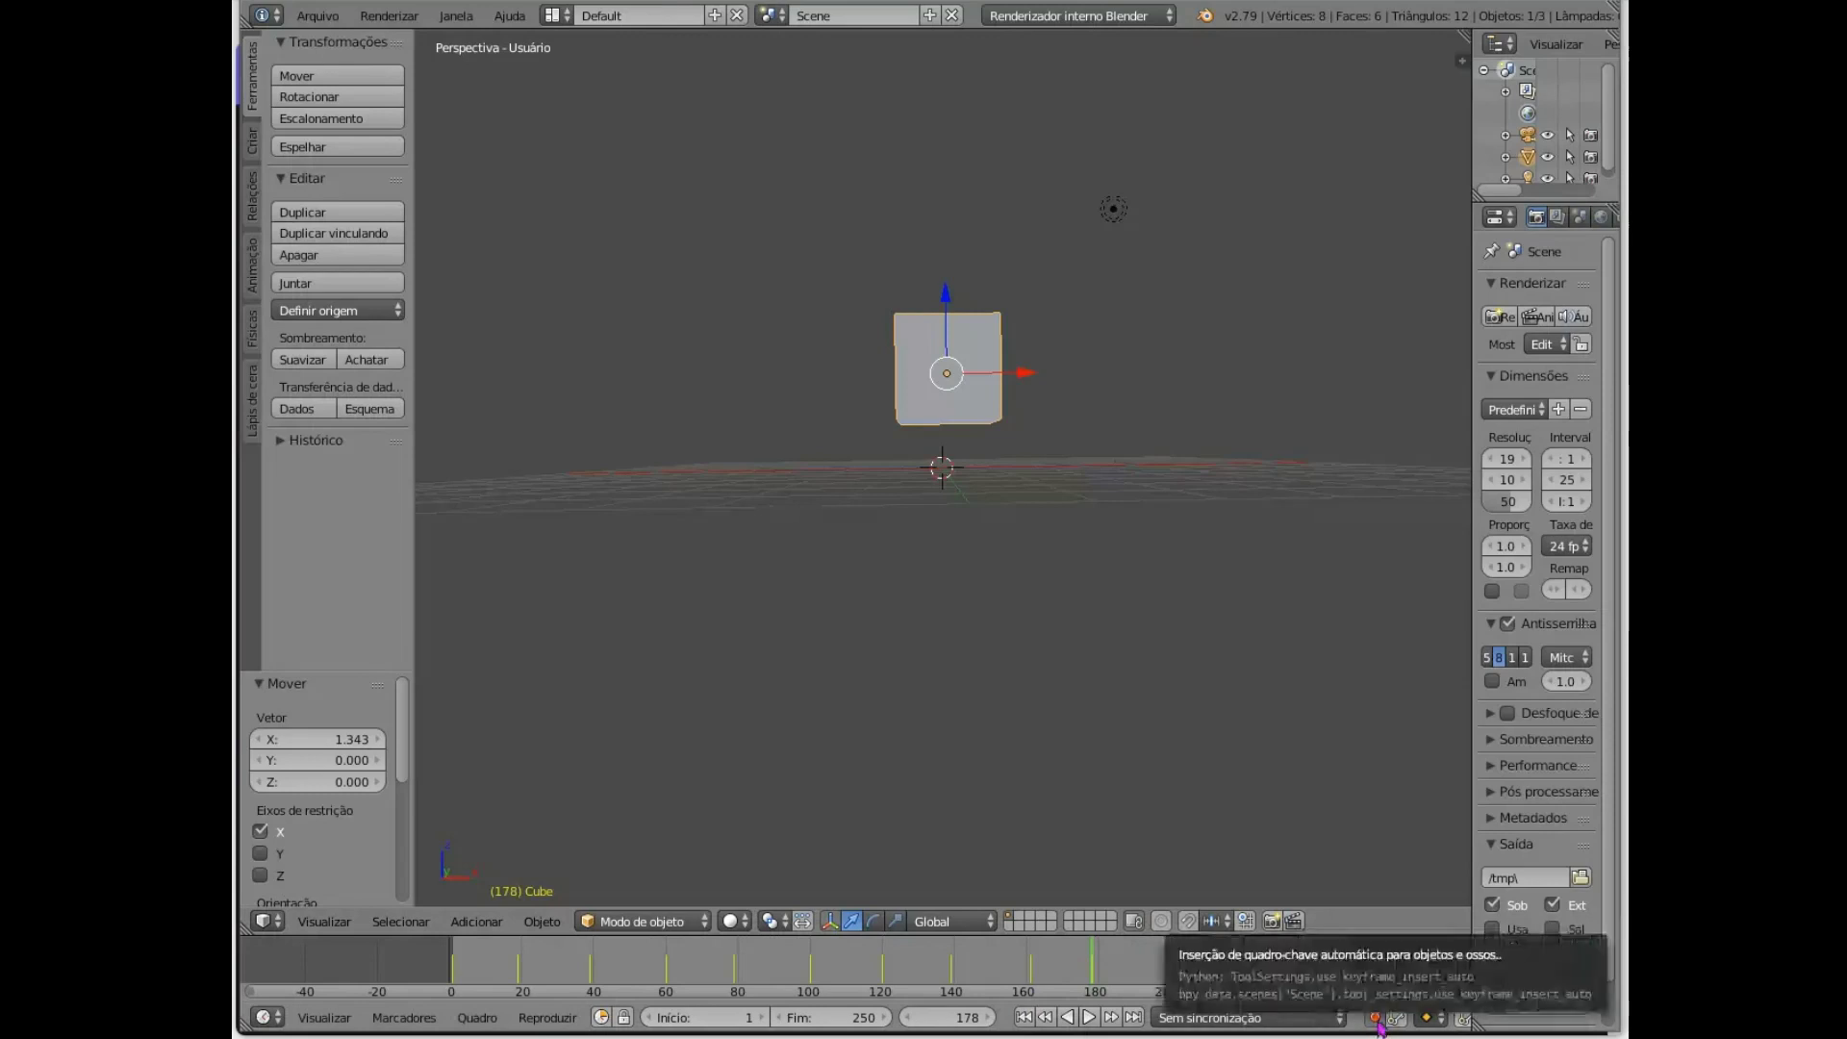
- Turn off auto-keying and lower the animation end frame from 250 to 200
left_click(1376, 1018)
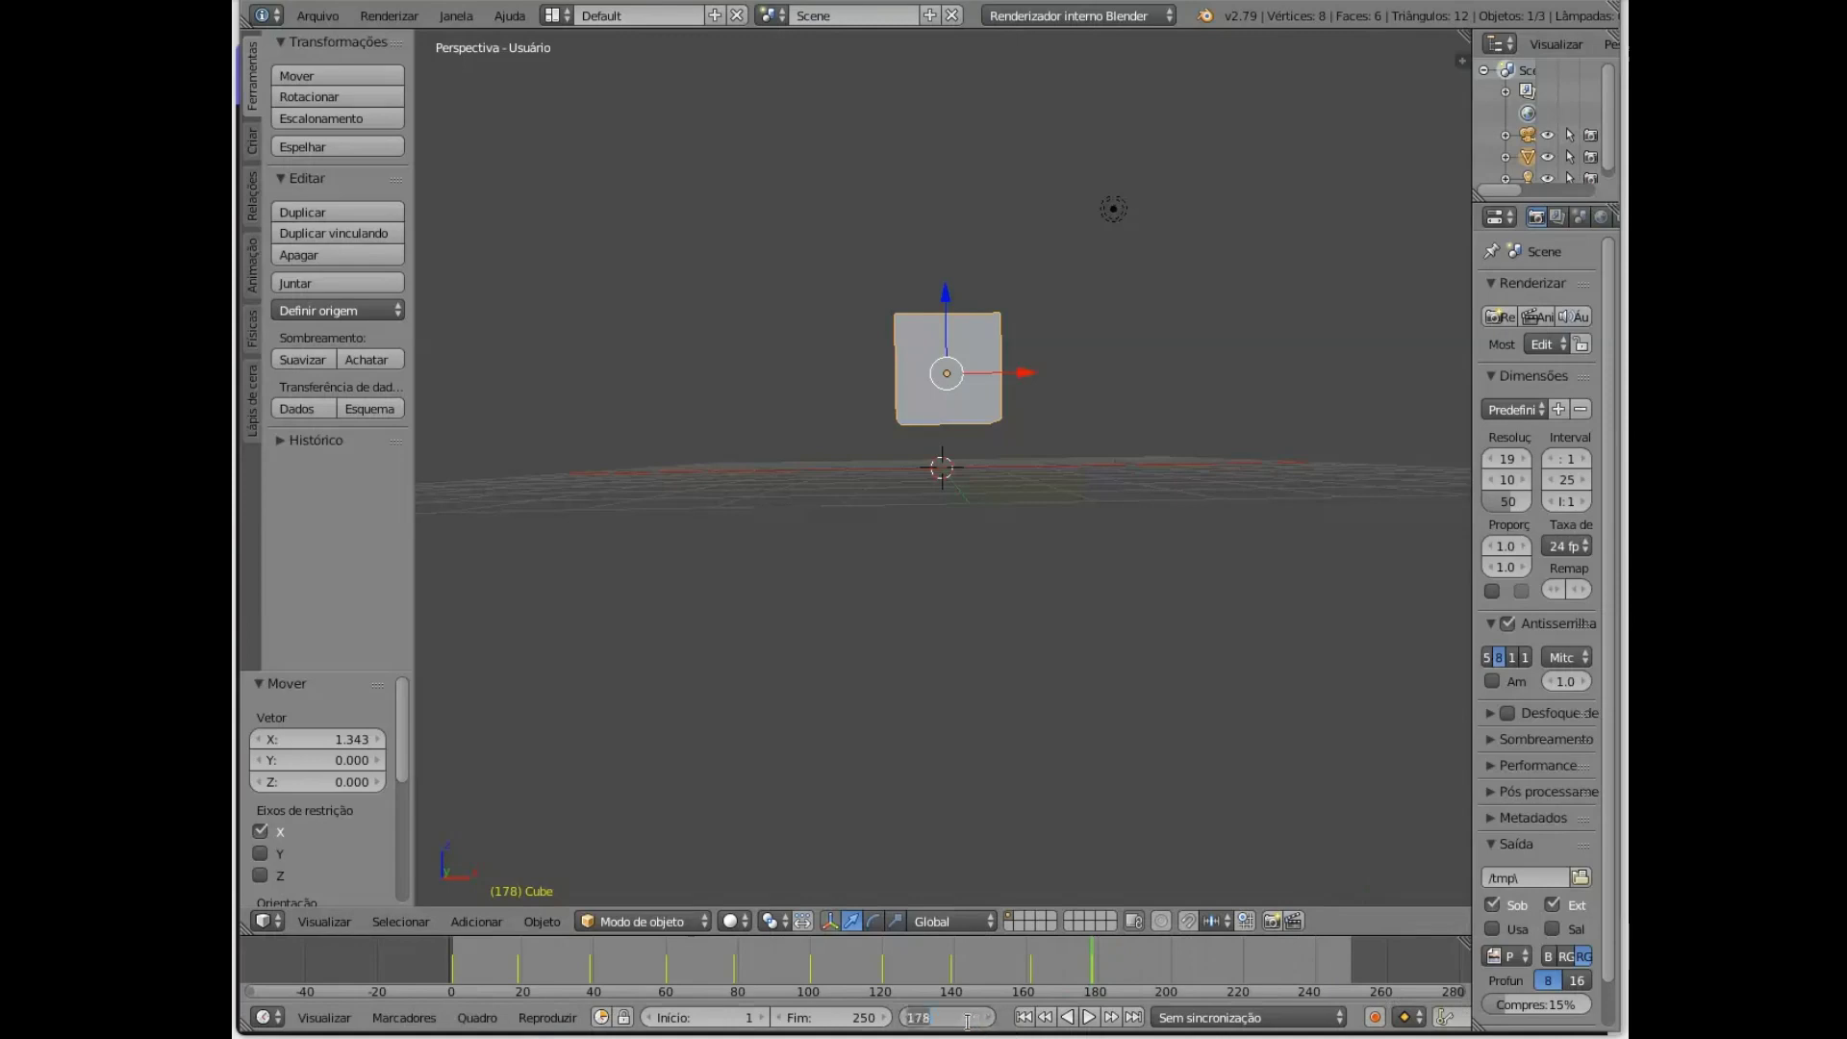
key("Return")
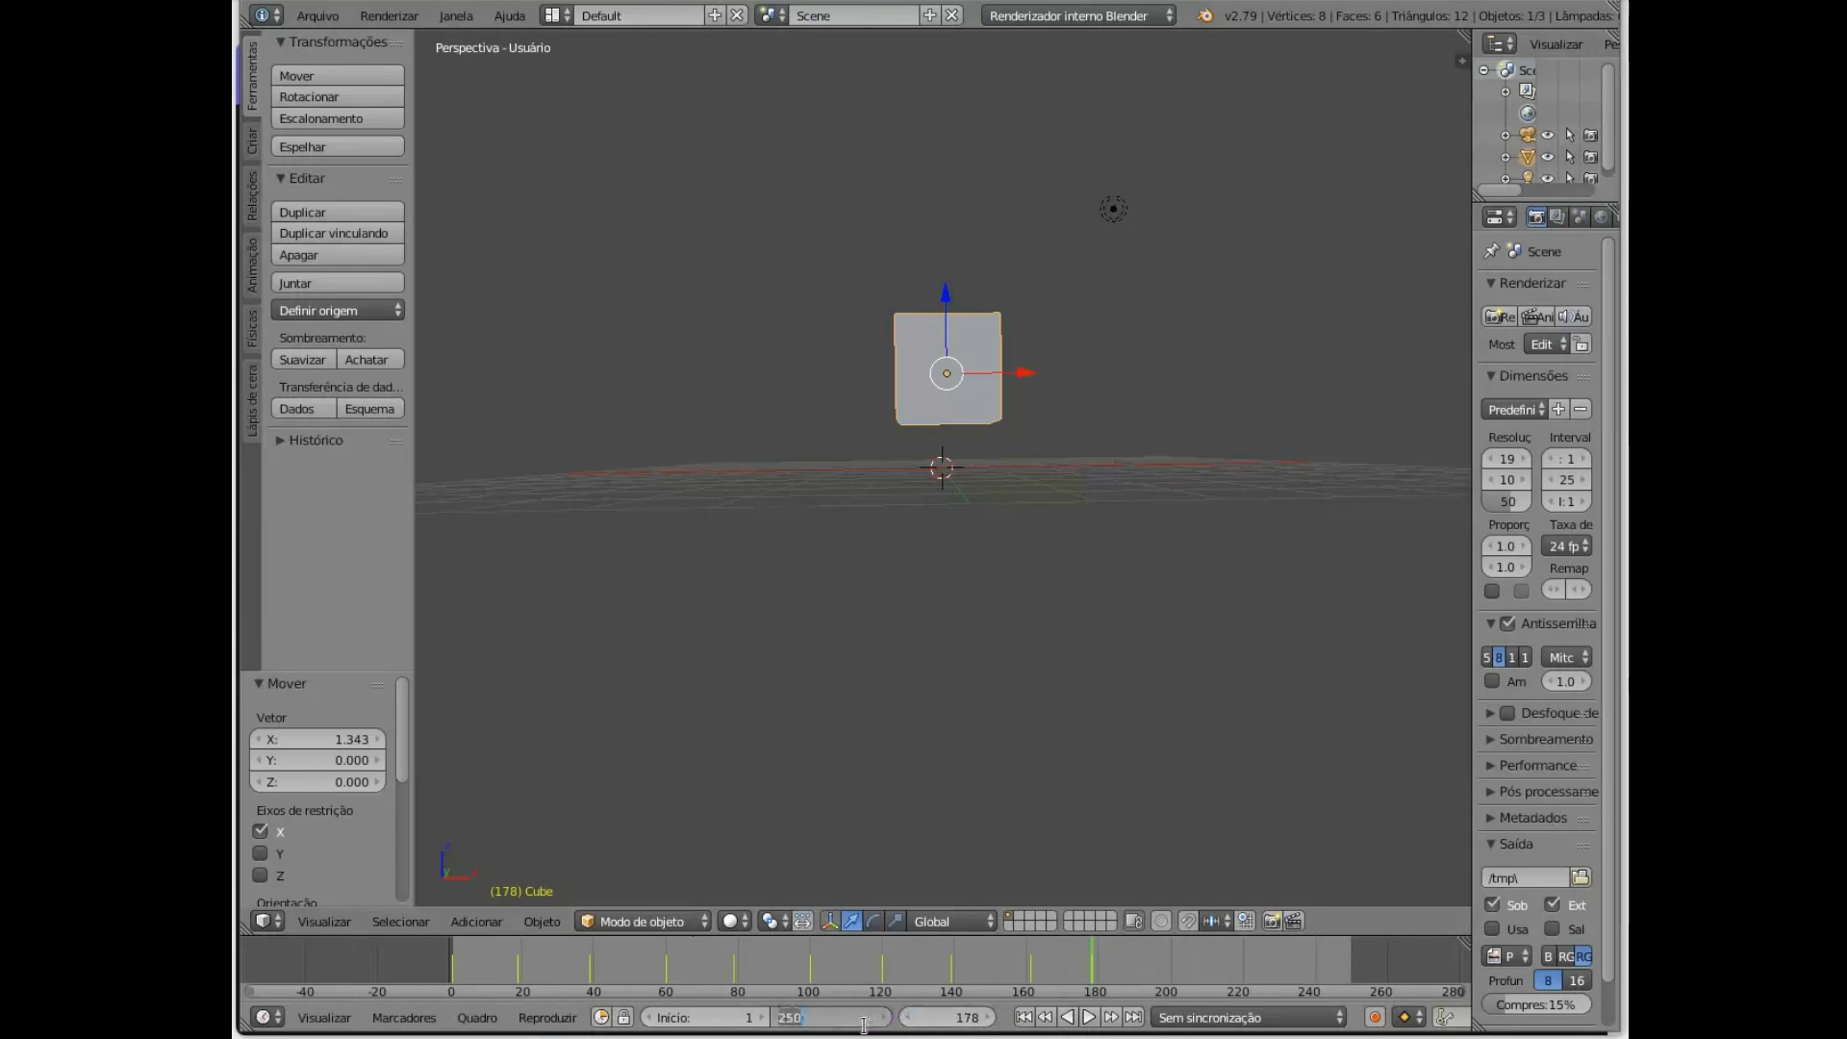
key("Return")
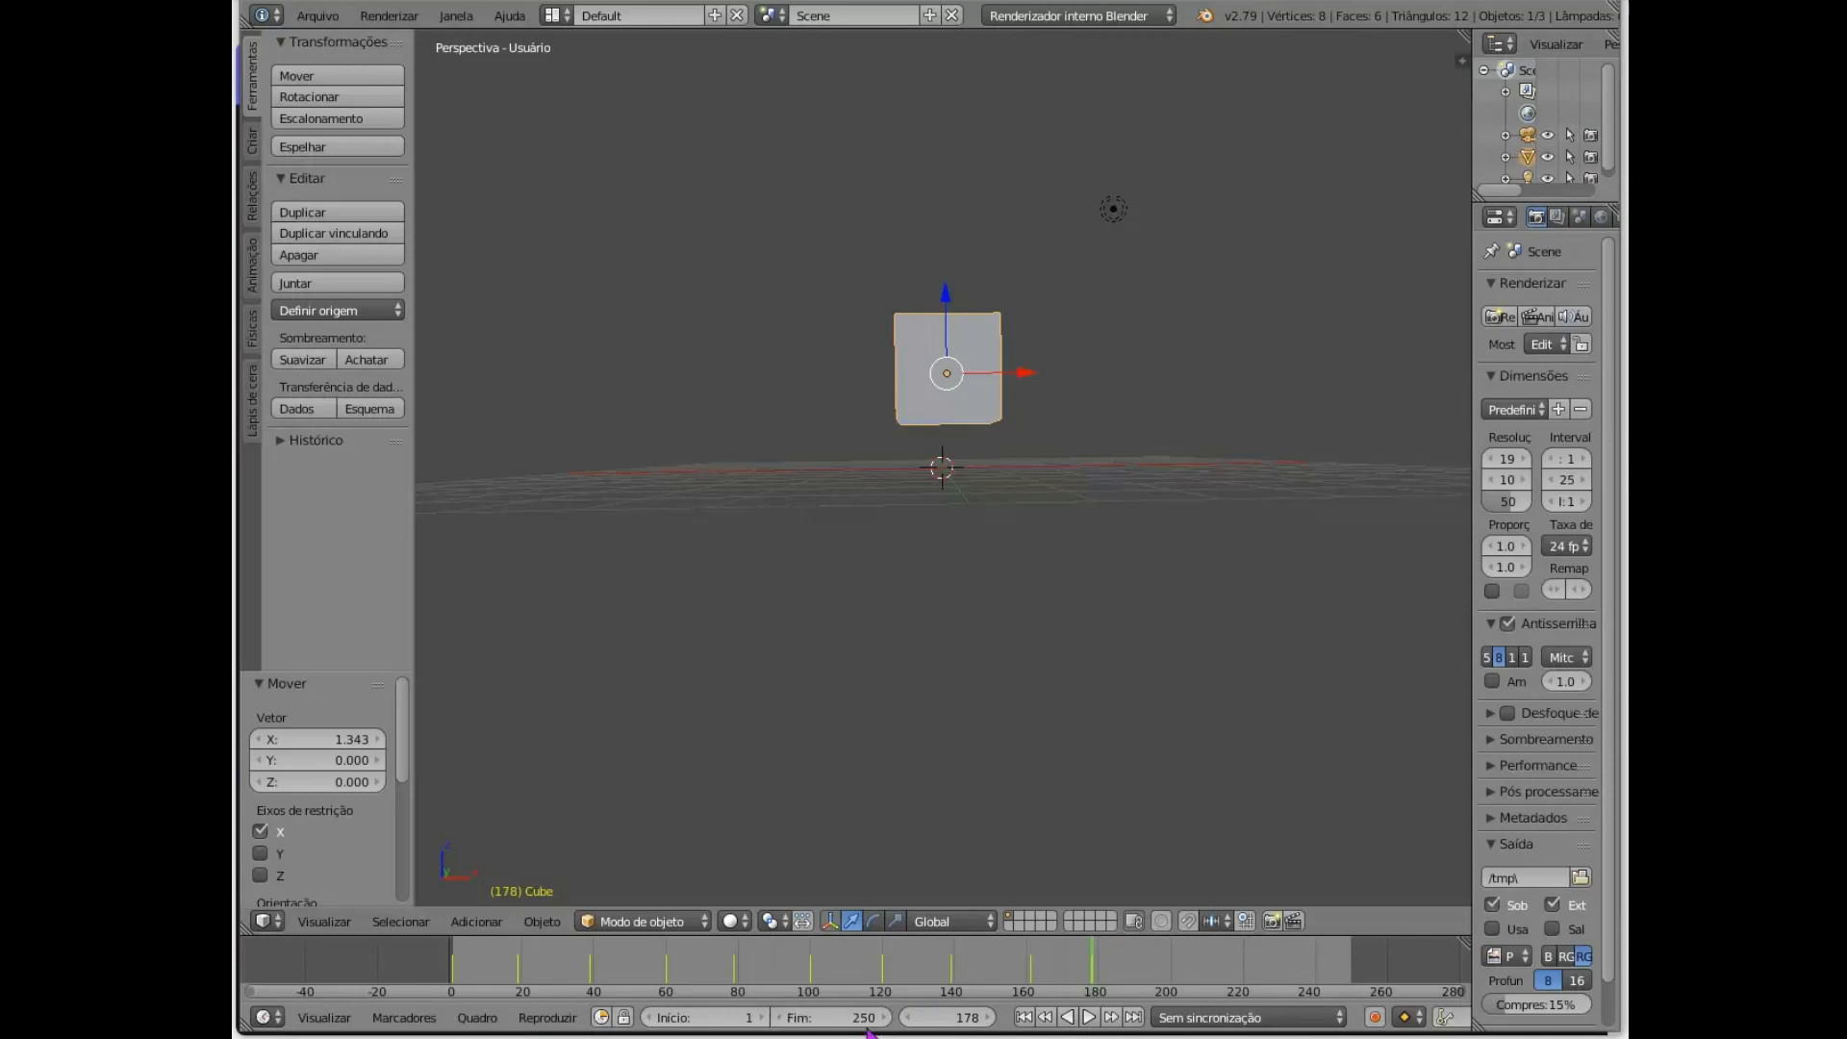
left_click(869, 1030)
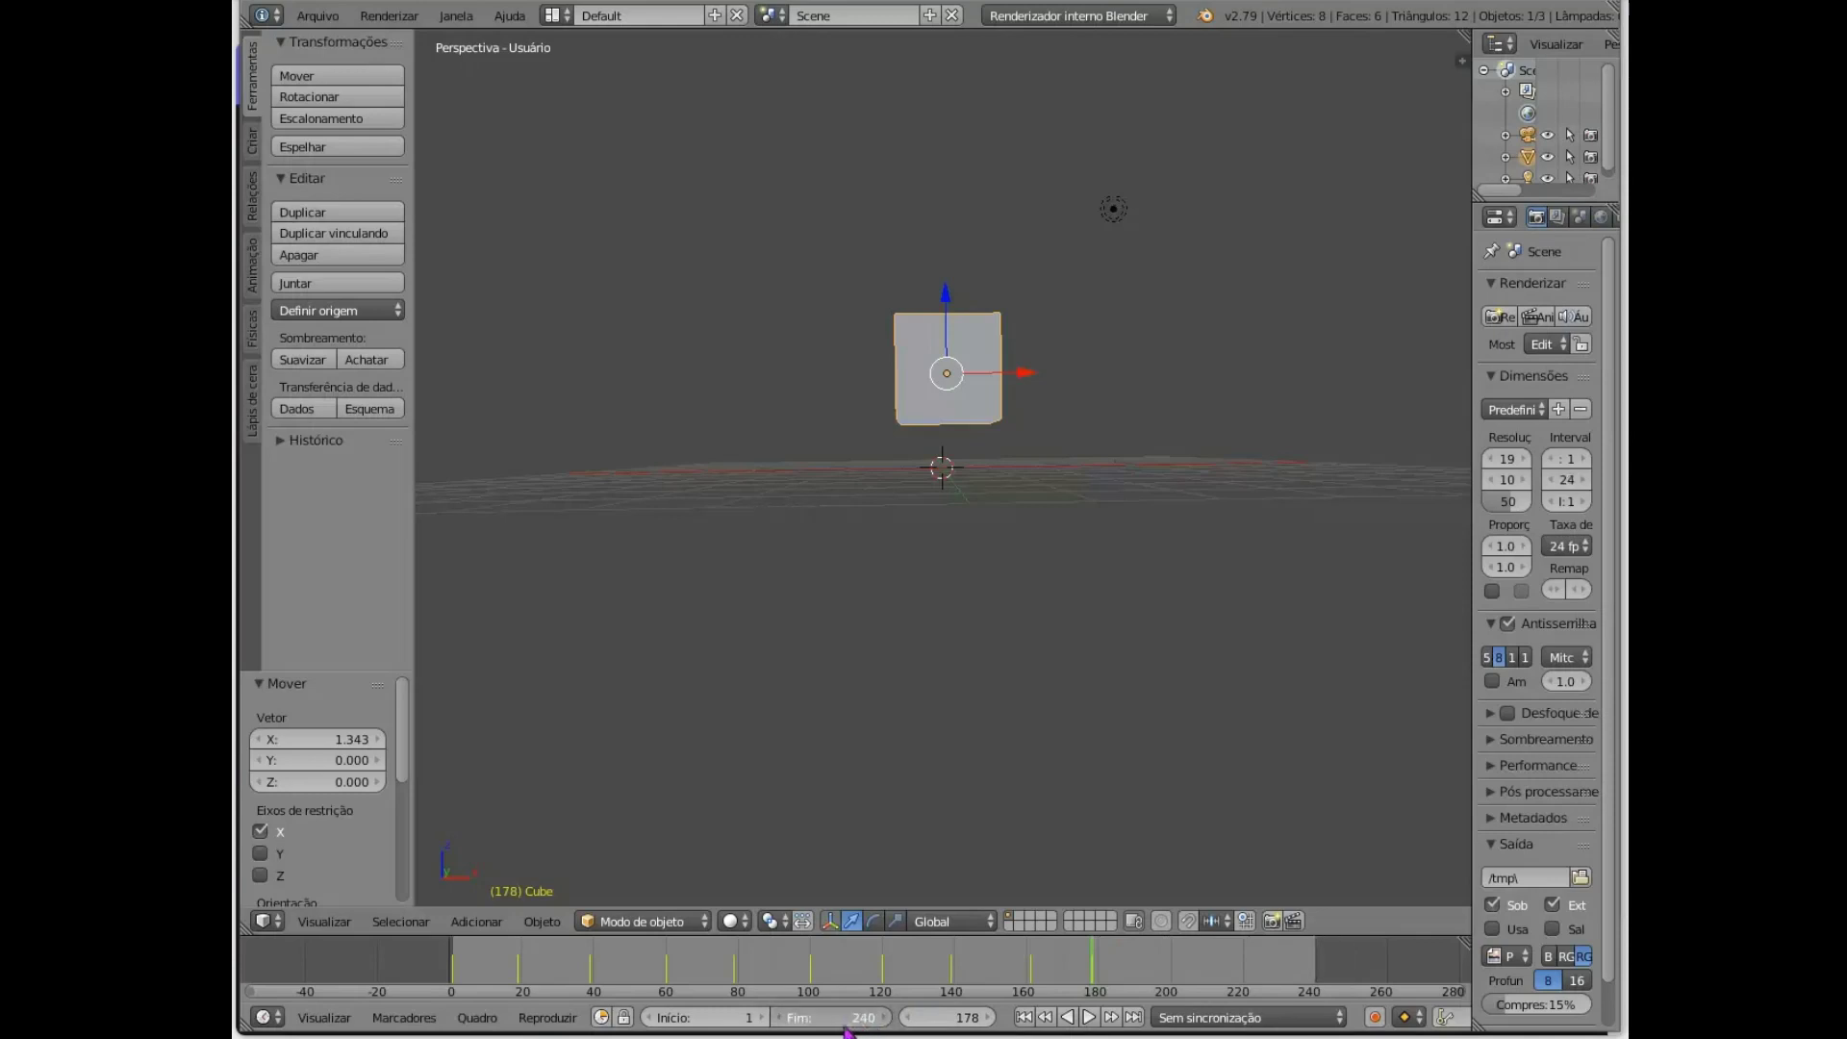
mouse_move(840, 1032)
left_mouse_down()
mouse_move(784, 1030)
mouse_move(807, 1027)
left_mouse_up()
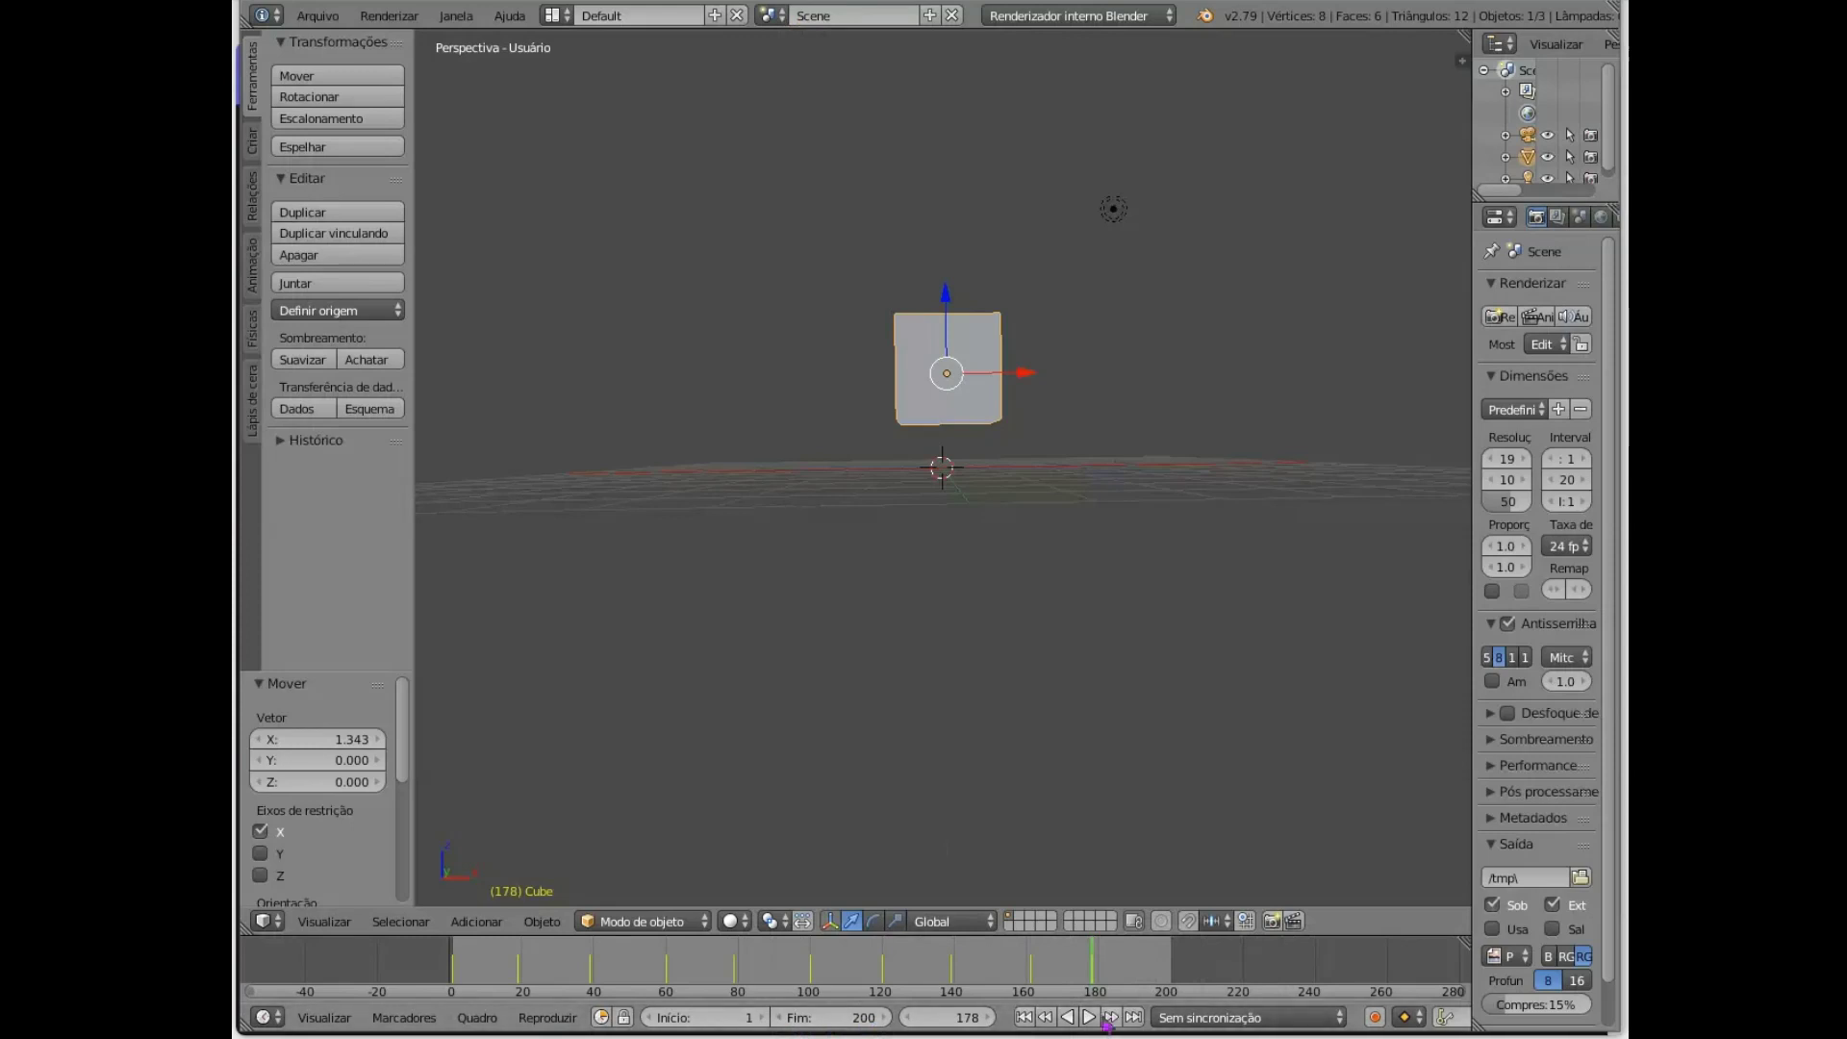
- Play back the 1–200 frame animation and widen the Properties editor
left_click(1088, 1018)
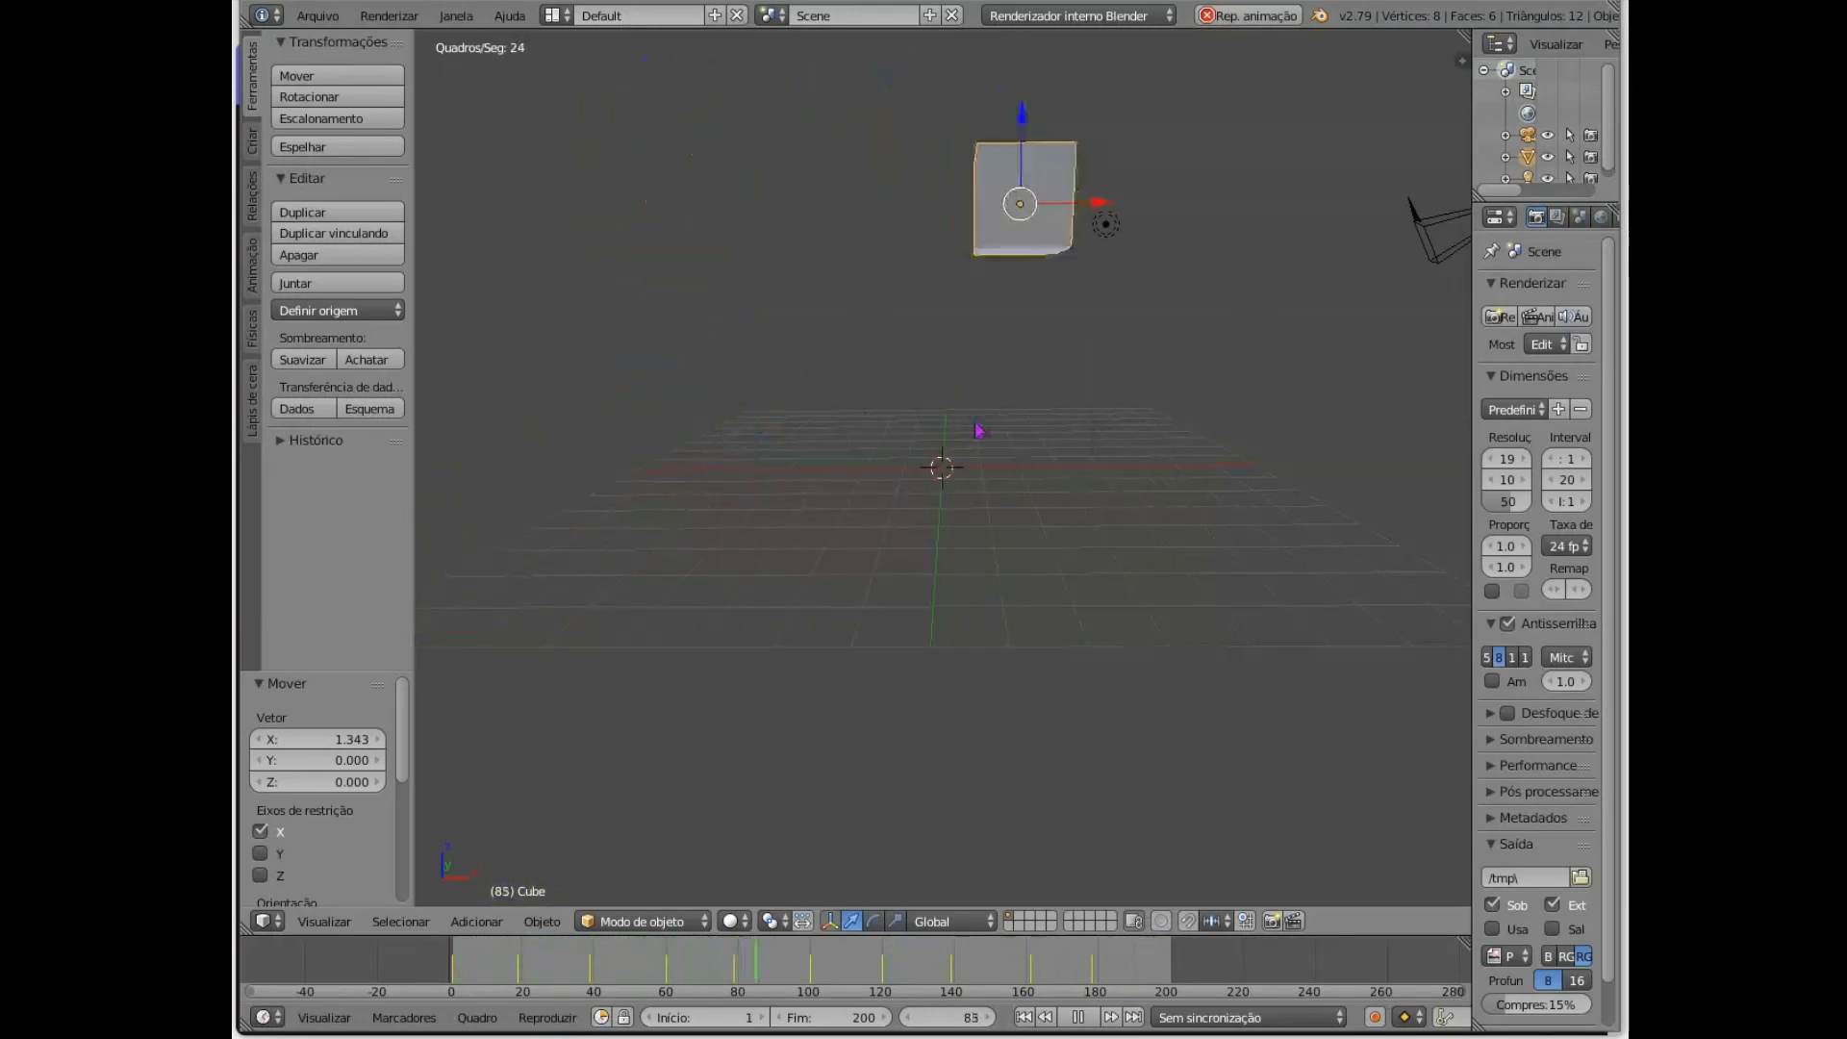
middle_click_drag(1272, 535, 1041, 555)
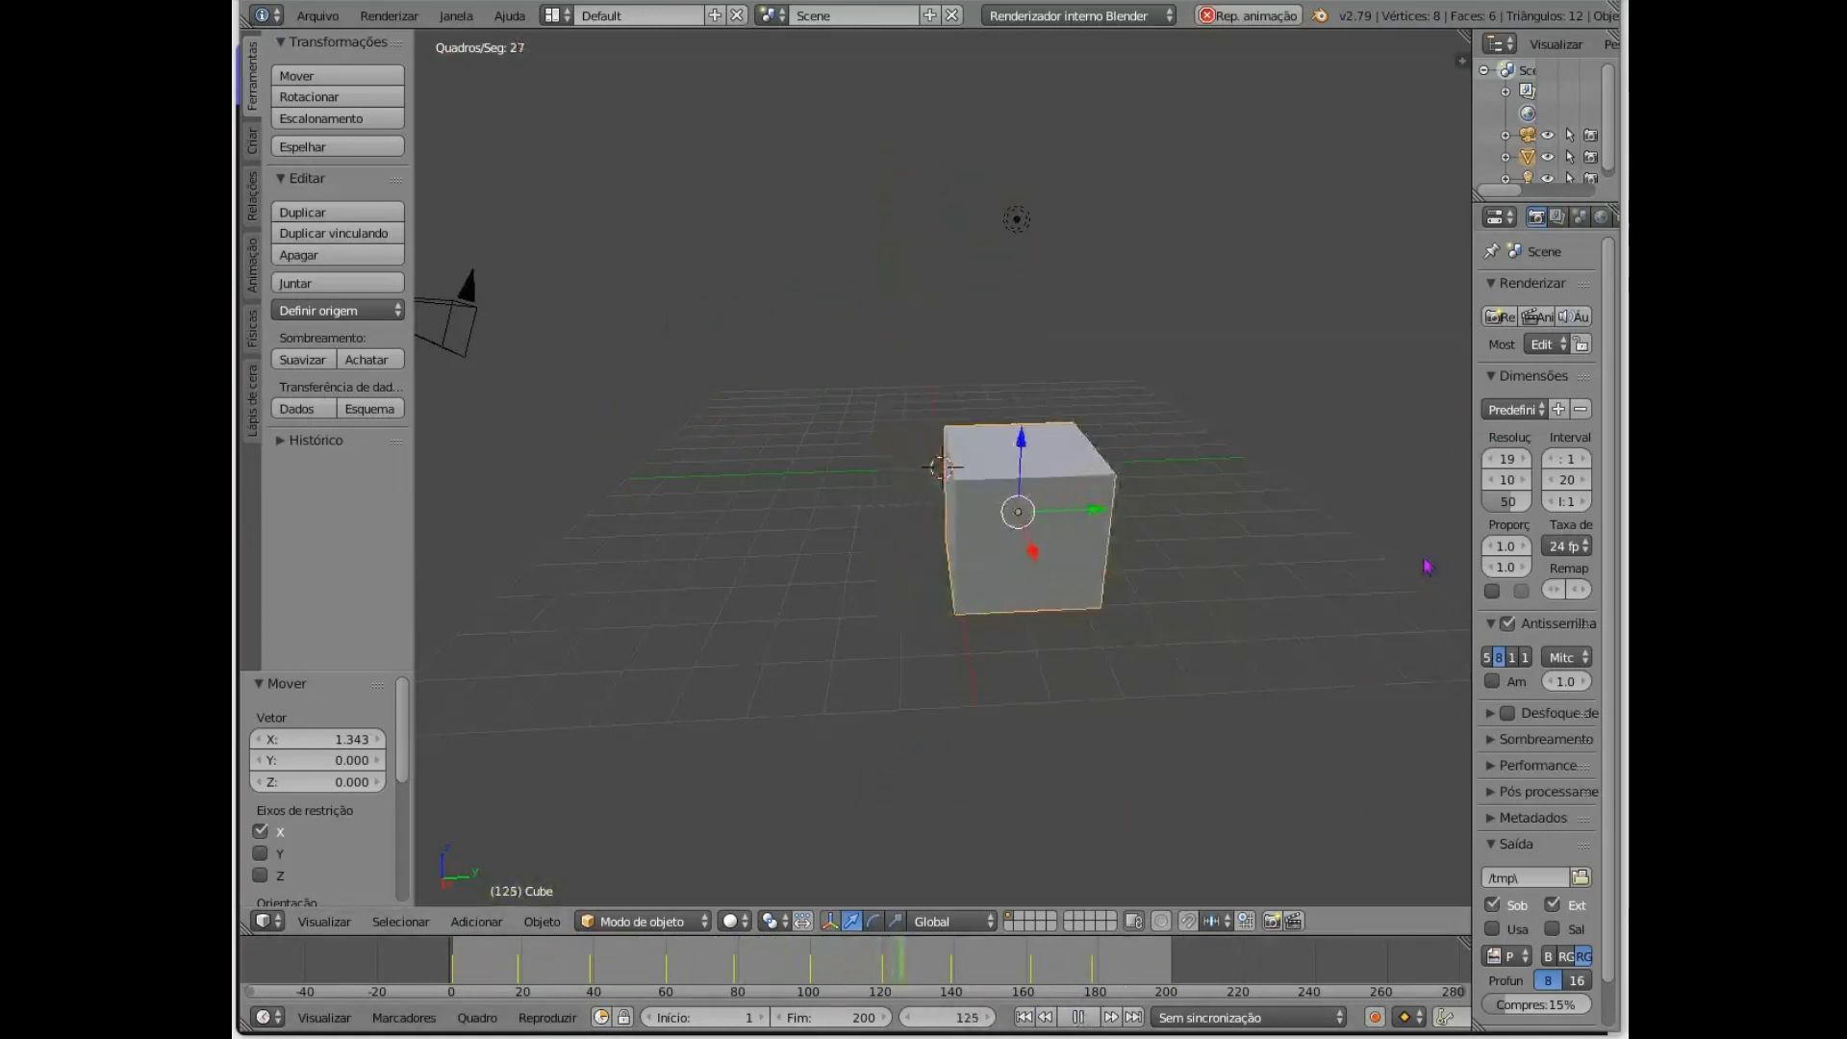
left_click_drag(1474, 517, 1141, 577)
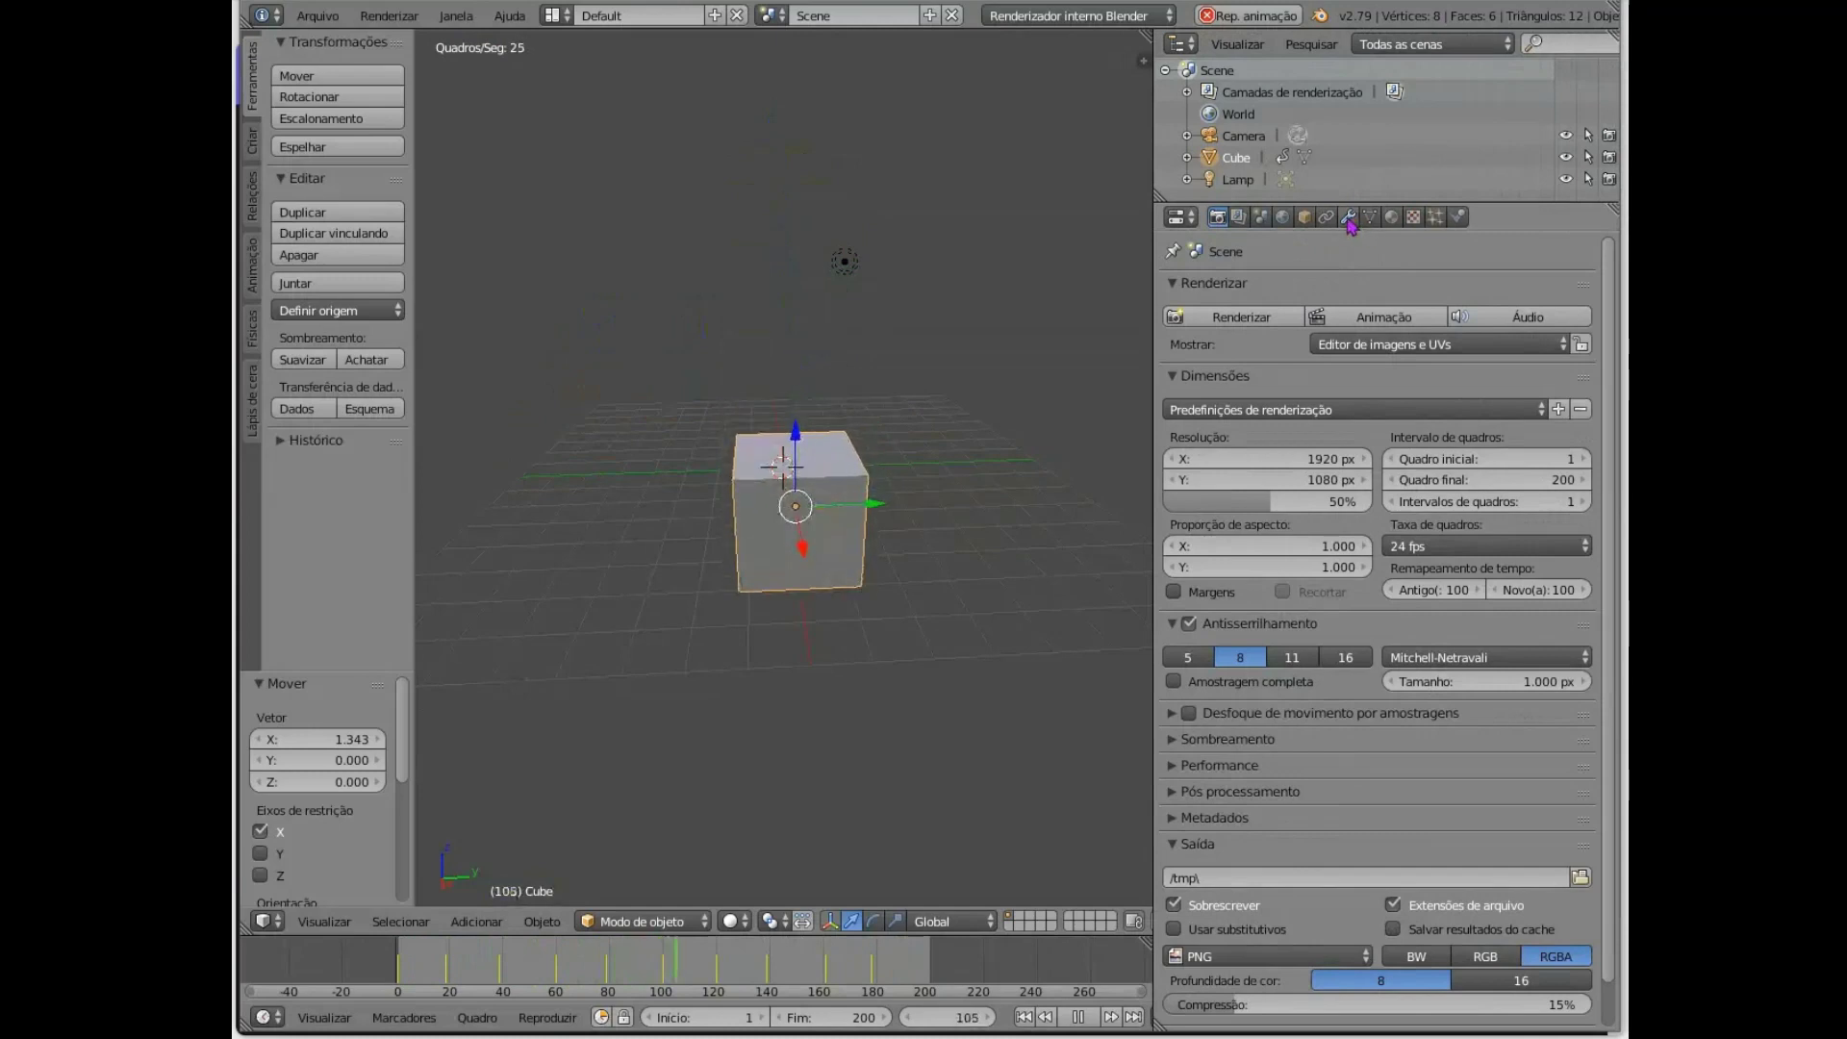
- Show the cube's Modifiers (wrench) tab and open the Add Modifier list
left_click(1349, 220)
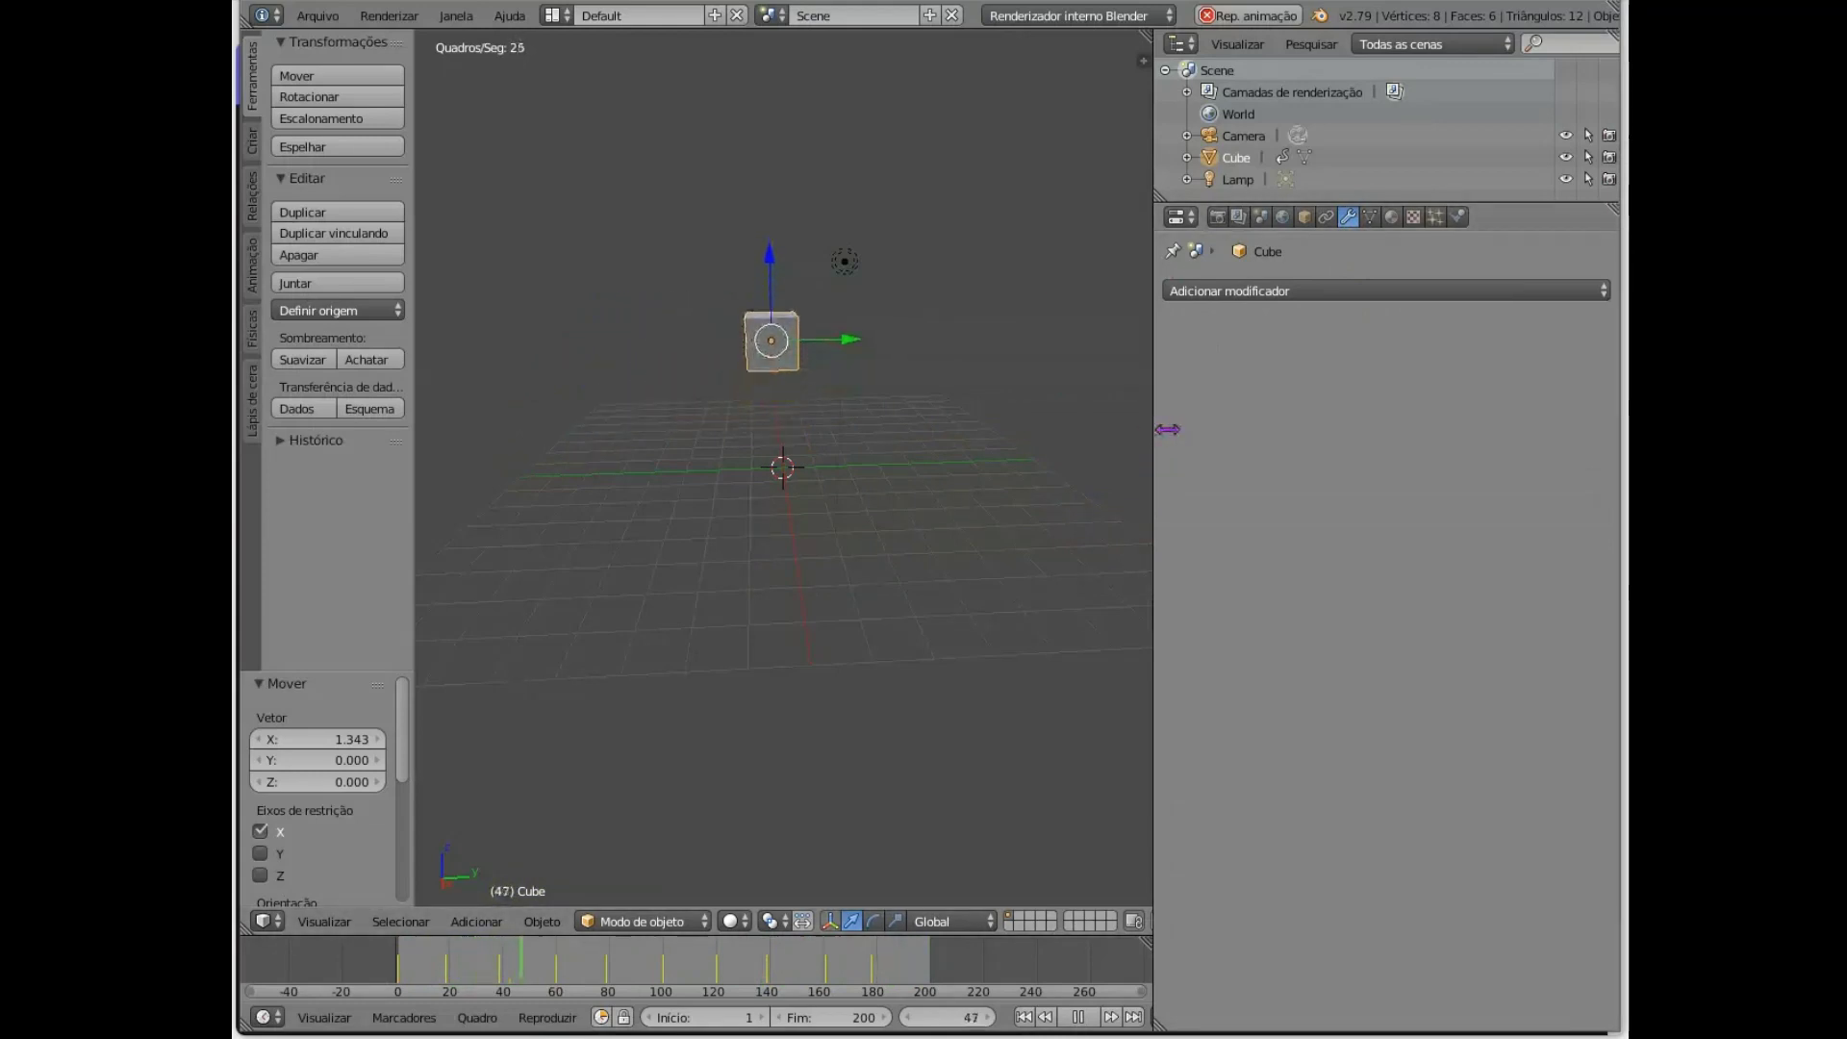
left_click_drag(1152, 431, 1202, 426)
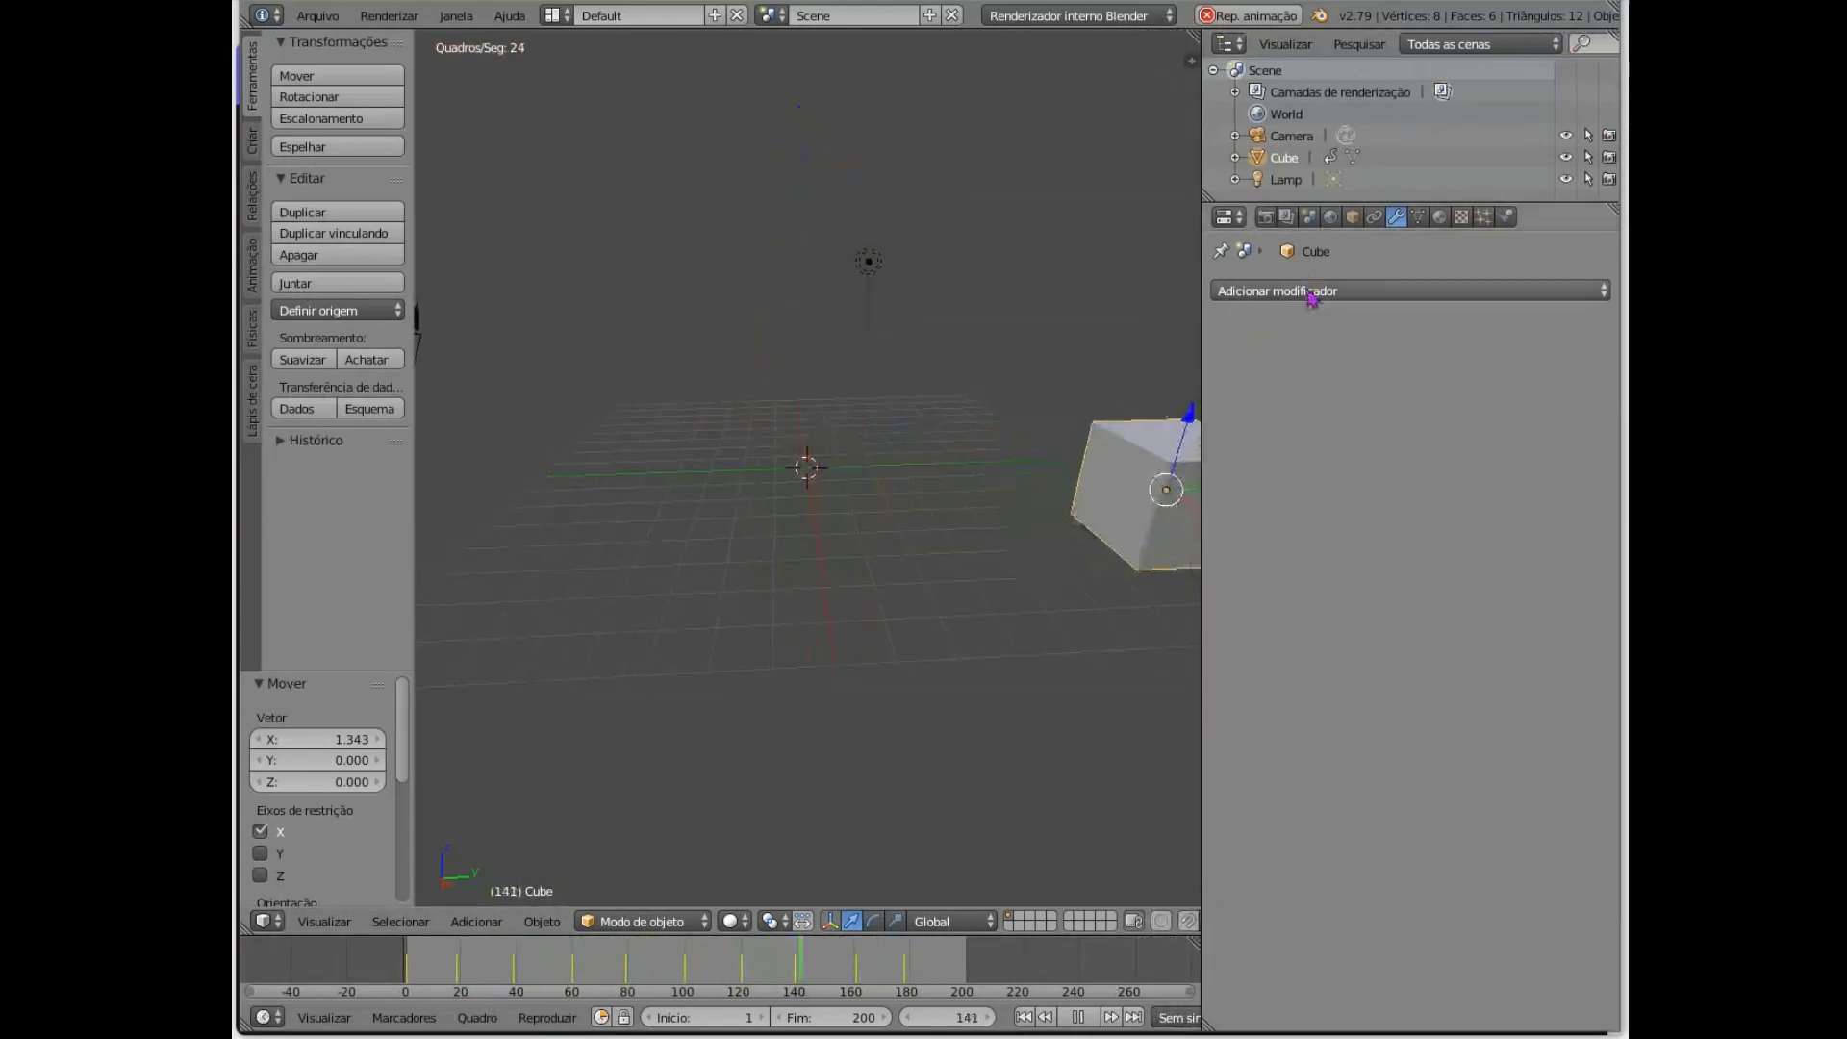
left_click(1314, 289)
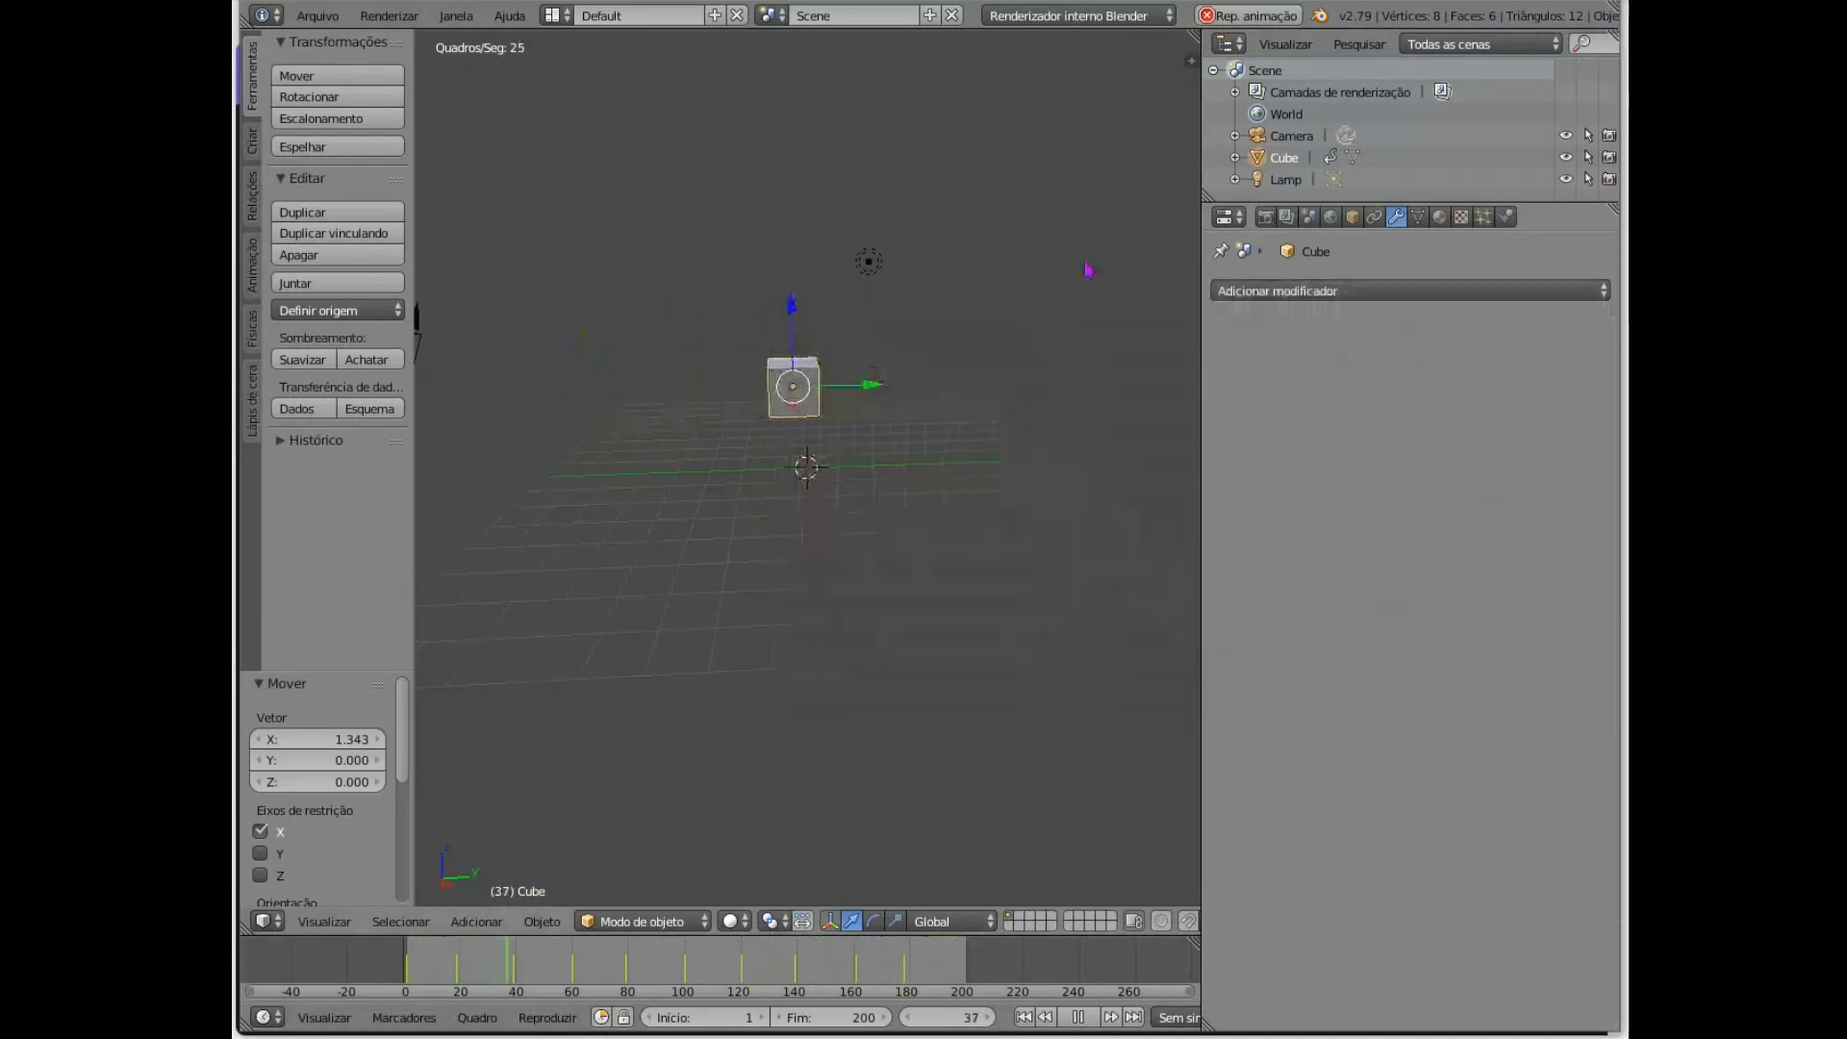
left_click(1322, 298)
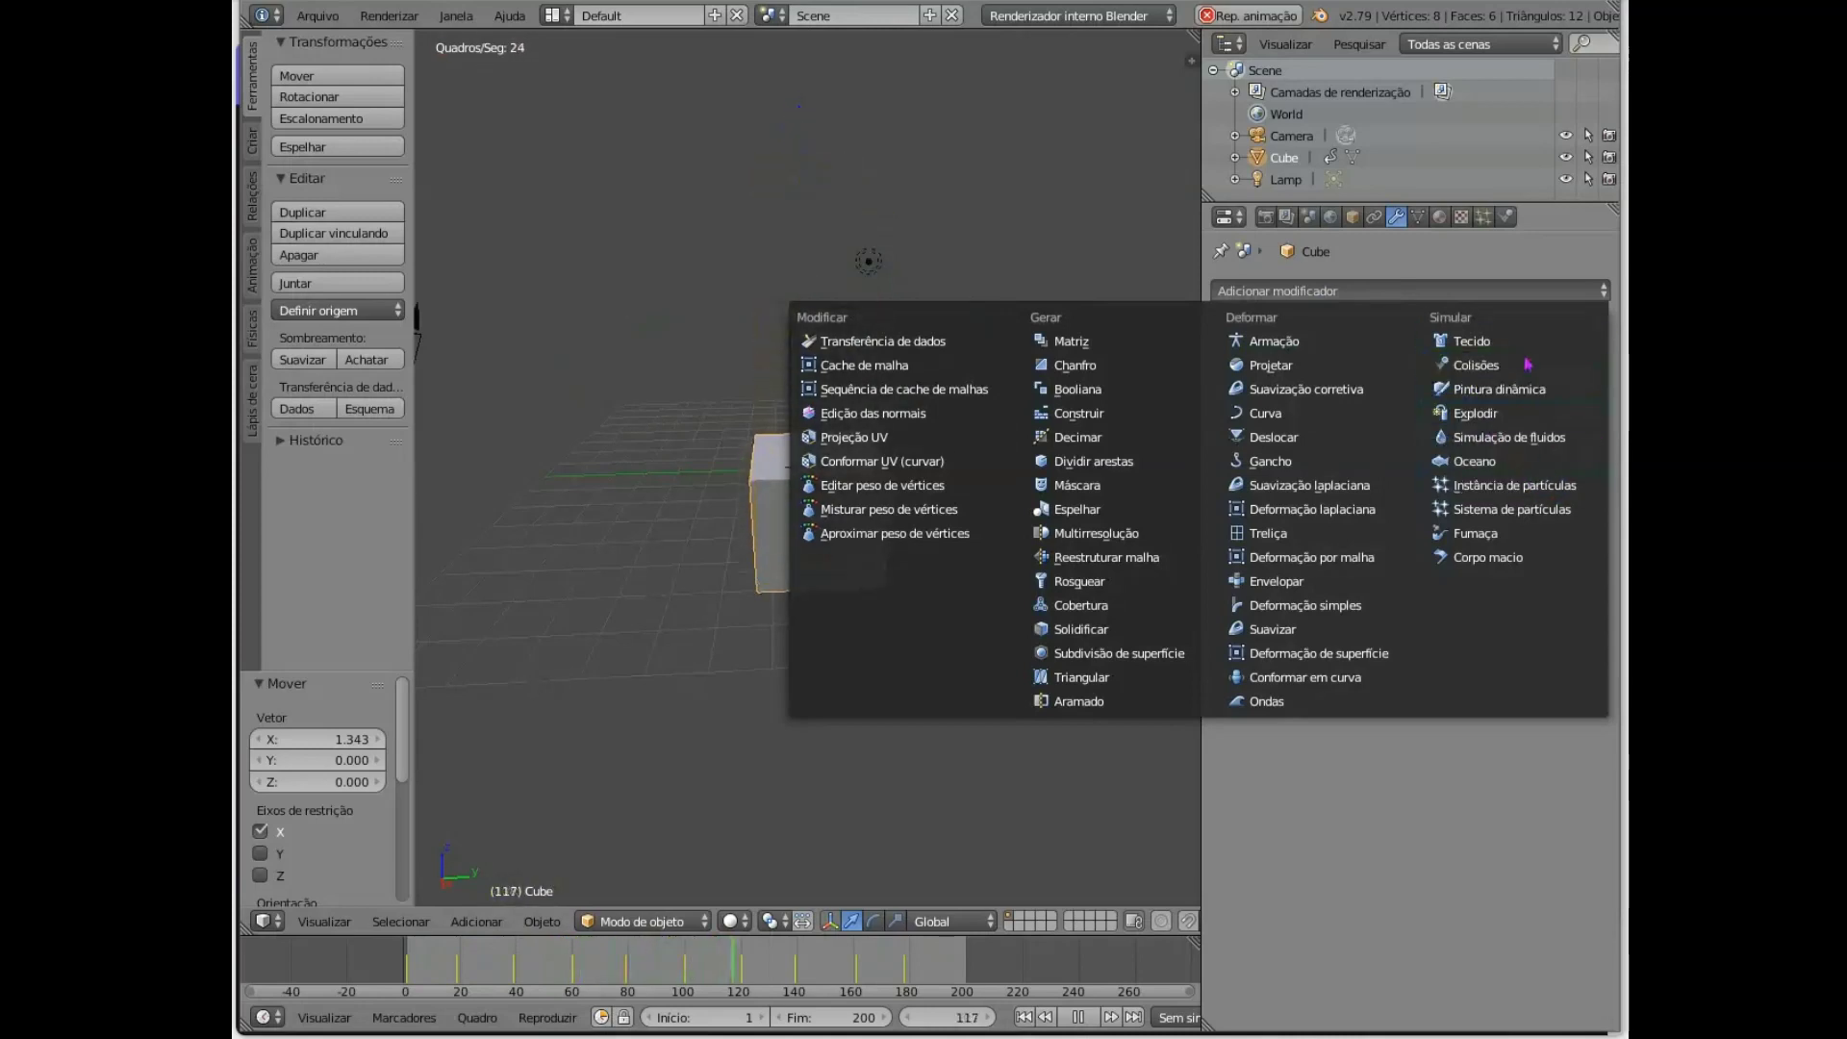
- Add a Soft Body modifier to the cube and switch to its Physics settings
left_click(1513, 566)
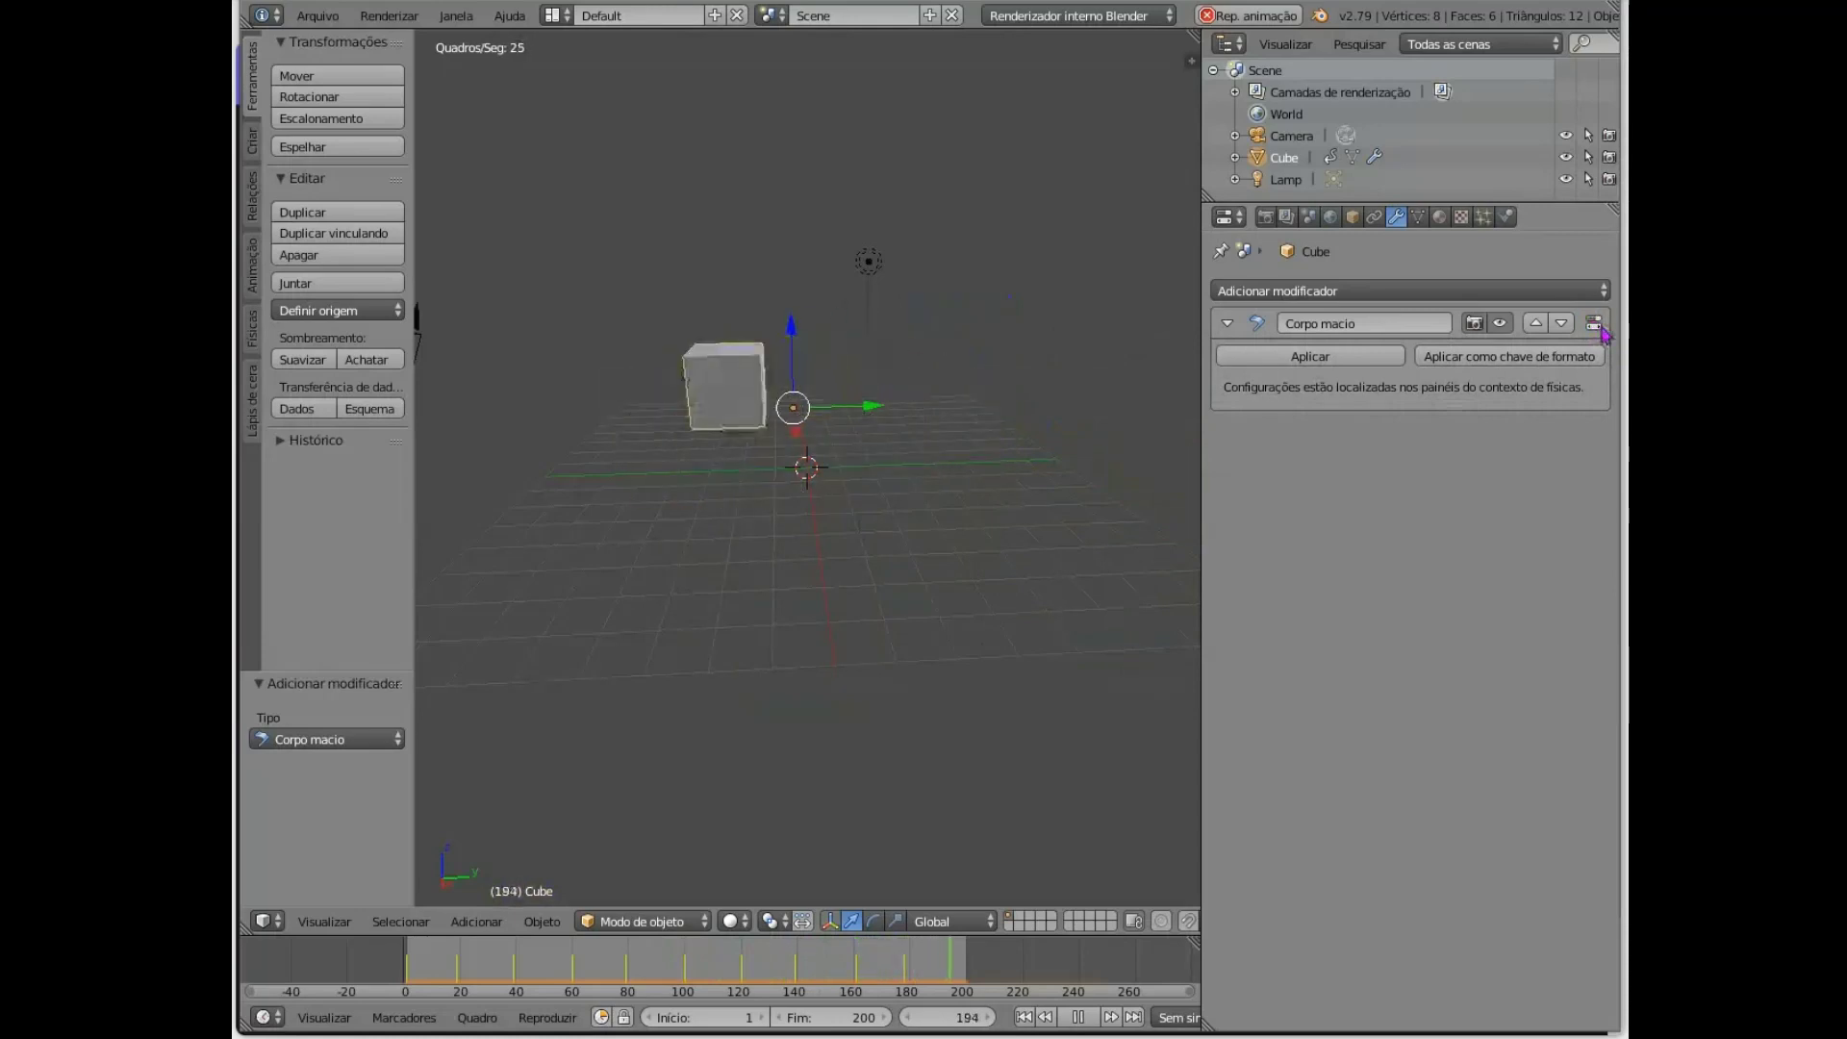
key("ctrl+Tab")
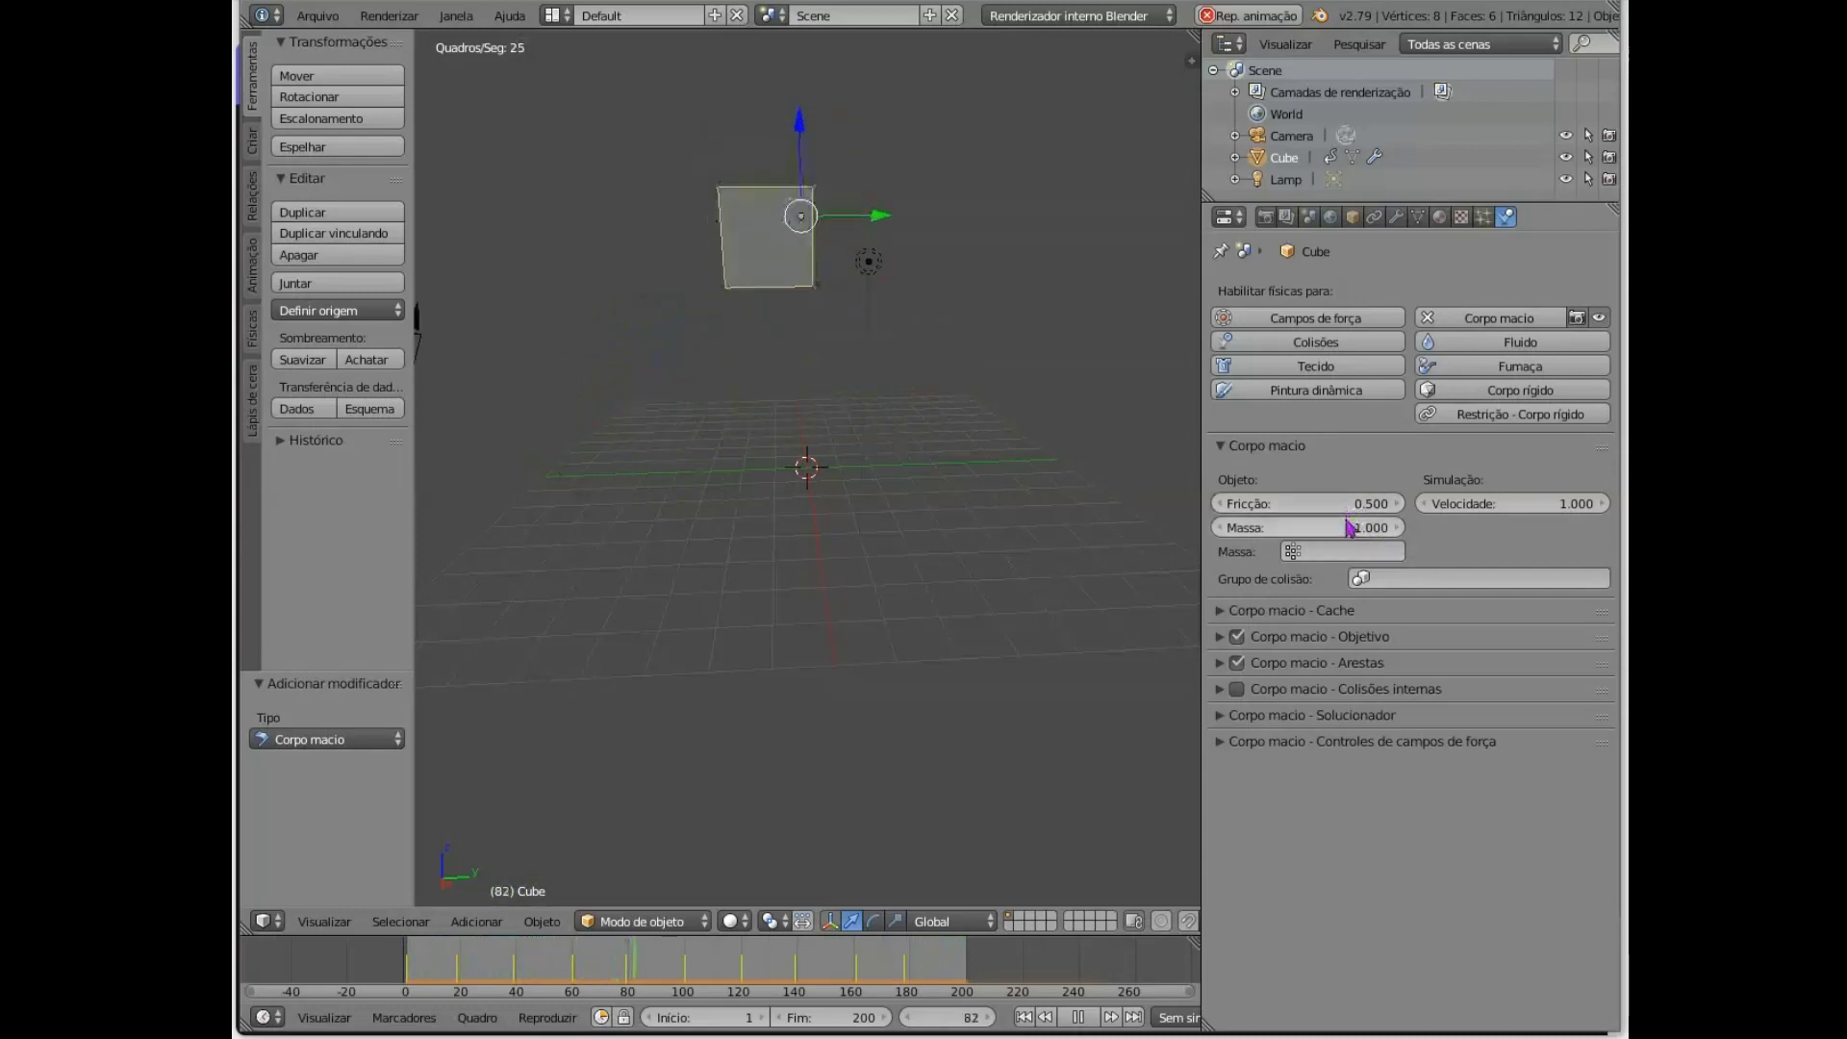
- Set soft body friction to 22.000, mass to 9.200 and speed to 0.510
left_click_drag(1291, 531, 1393, 529)
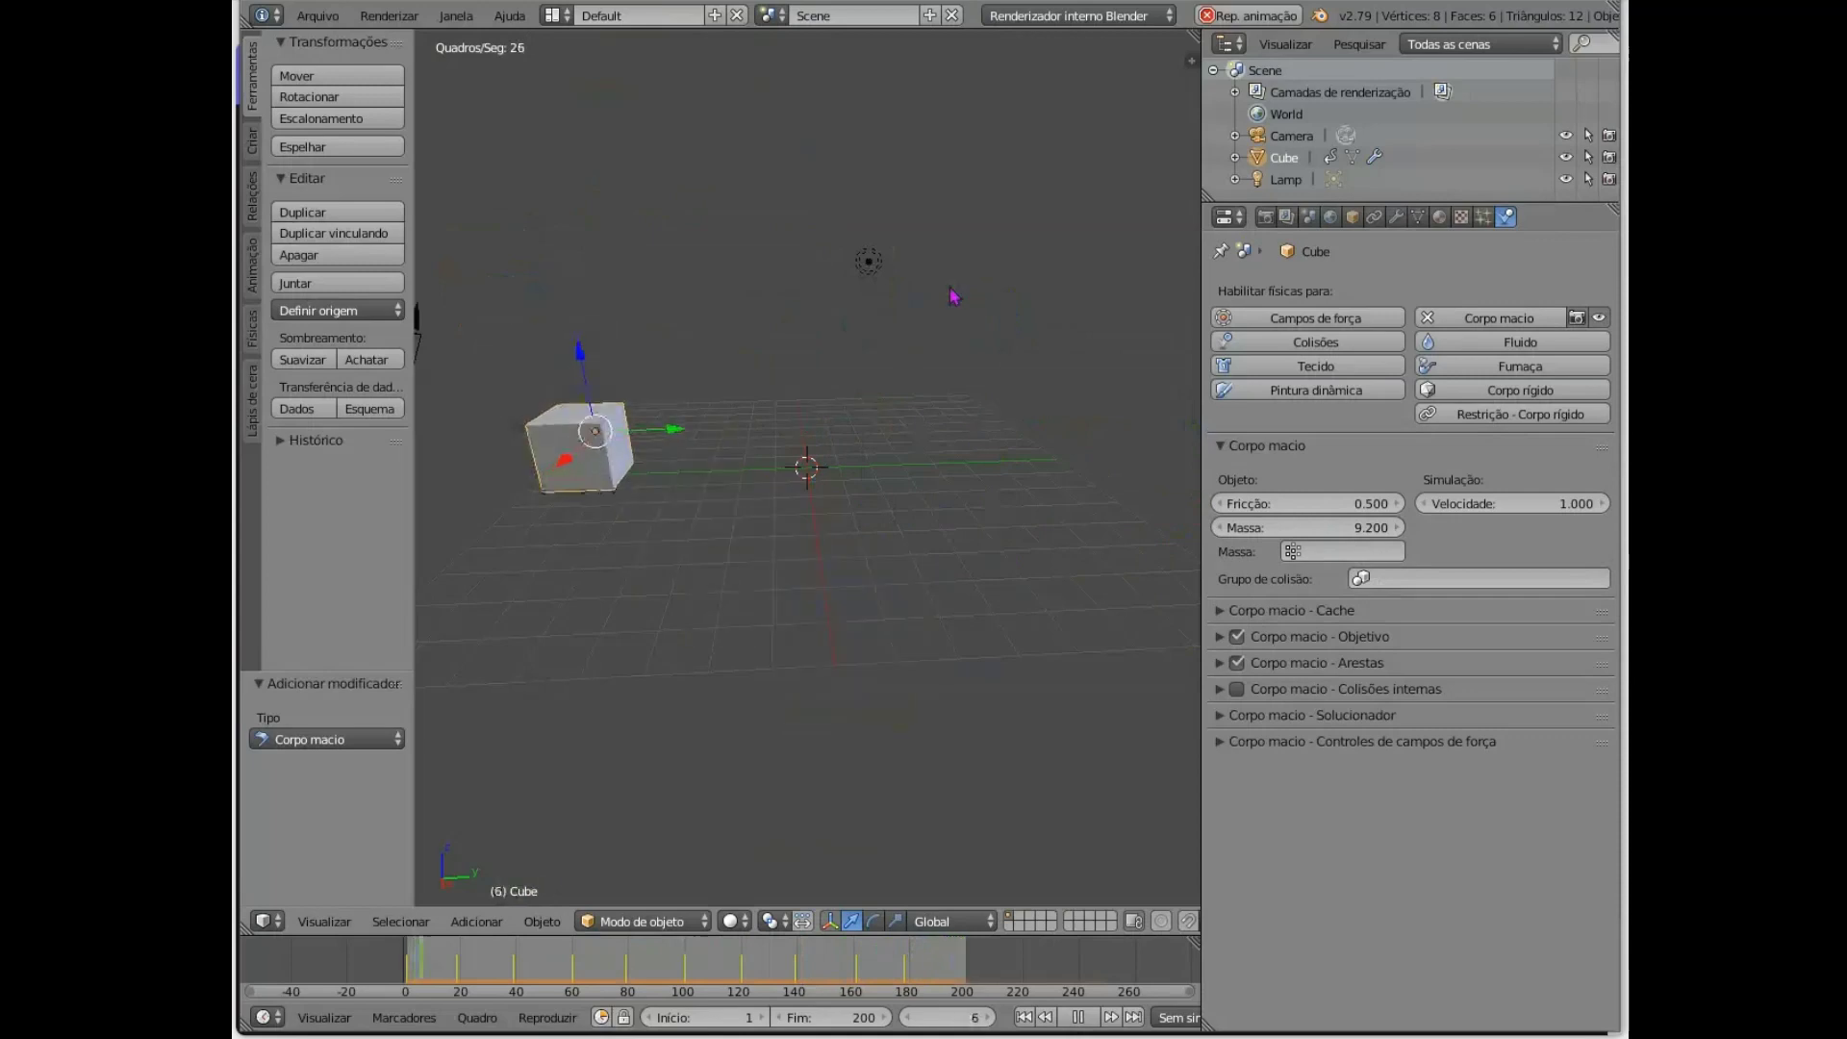
left_click_drag(1250, 503, 1279, 510)
left_click_drag(1546, 507, 1601, 507)
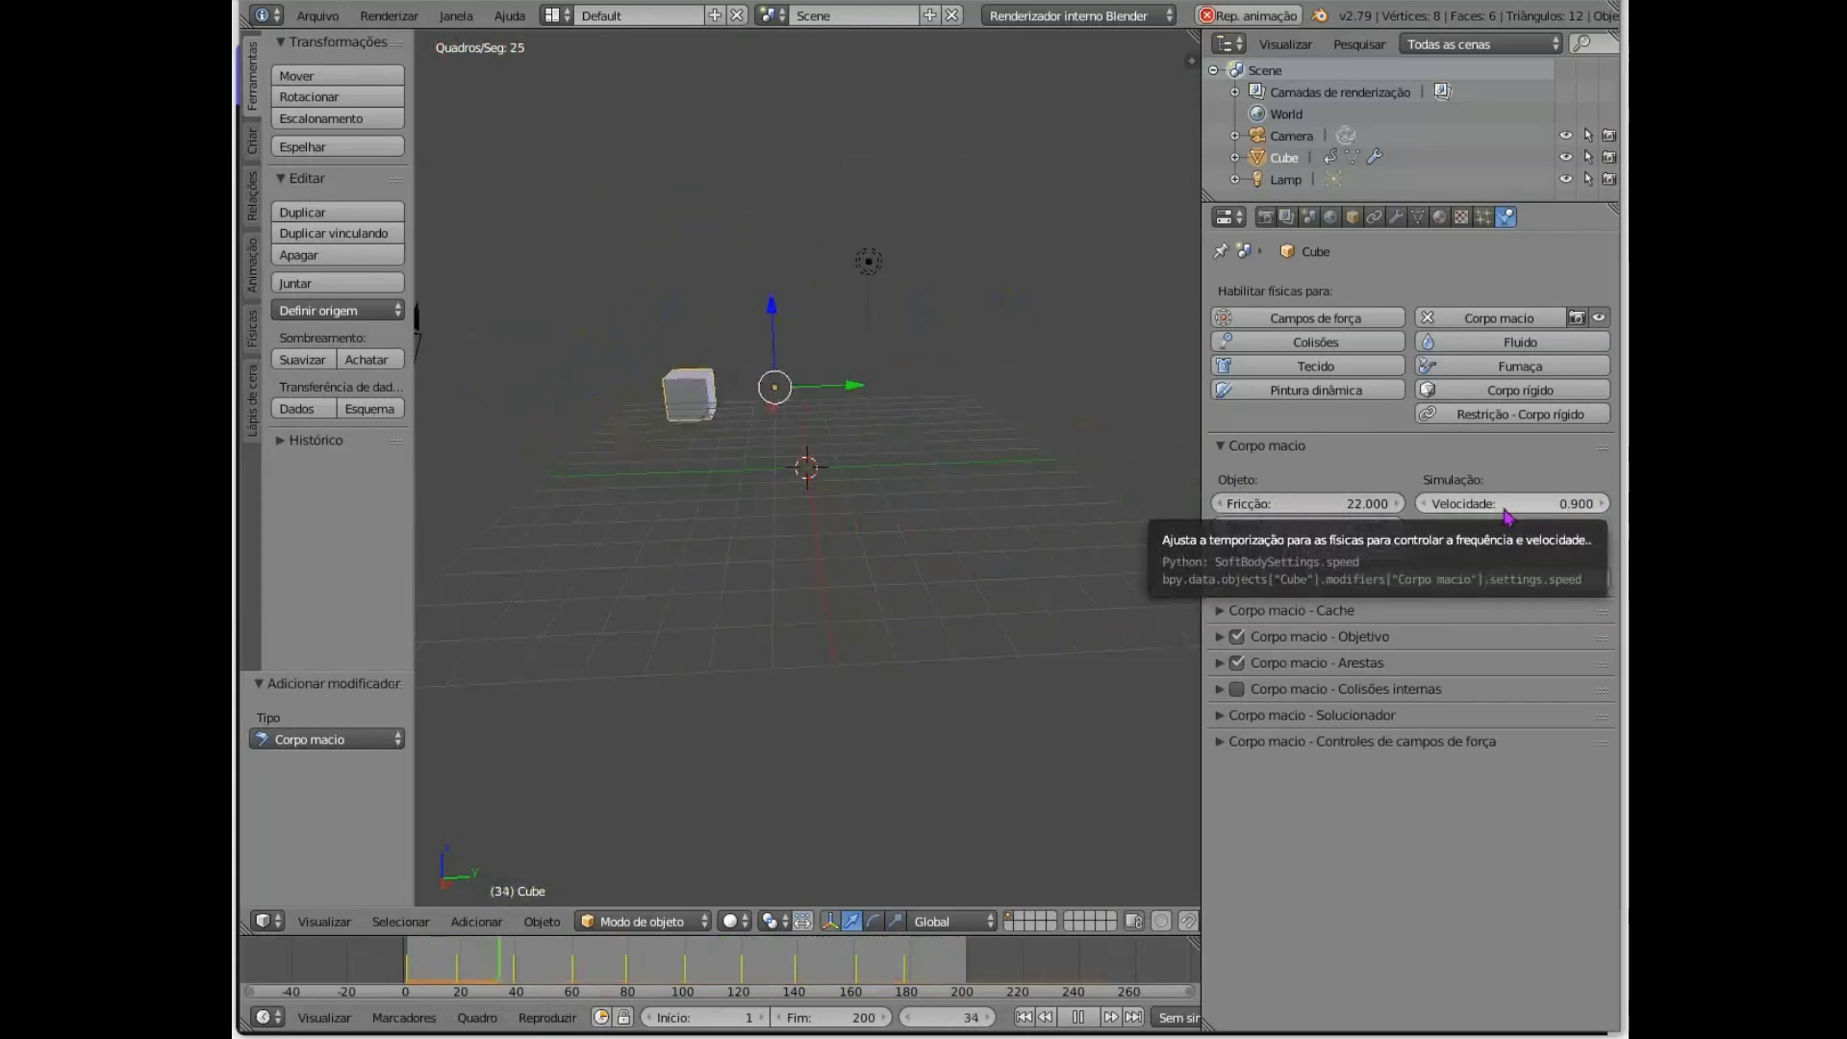
mouse_move(1505, 512)
left_mouse_down()
mouse_move(1527, 511)
mouse_move(1510, 518)
left_mouse_up()
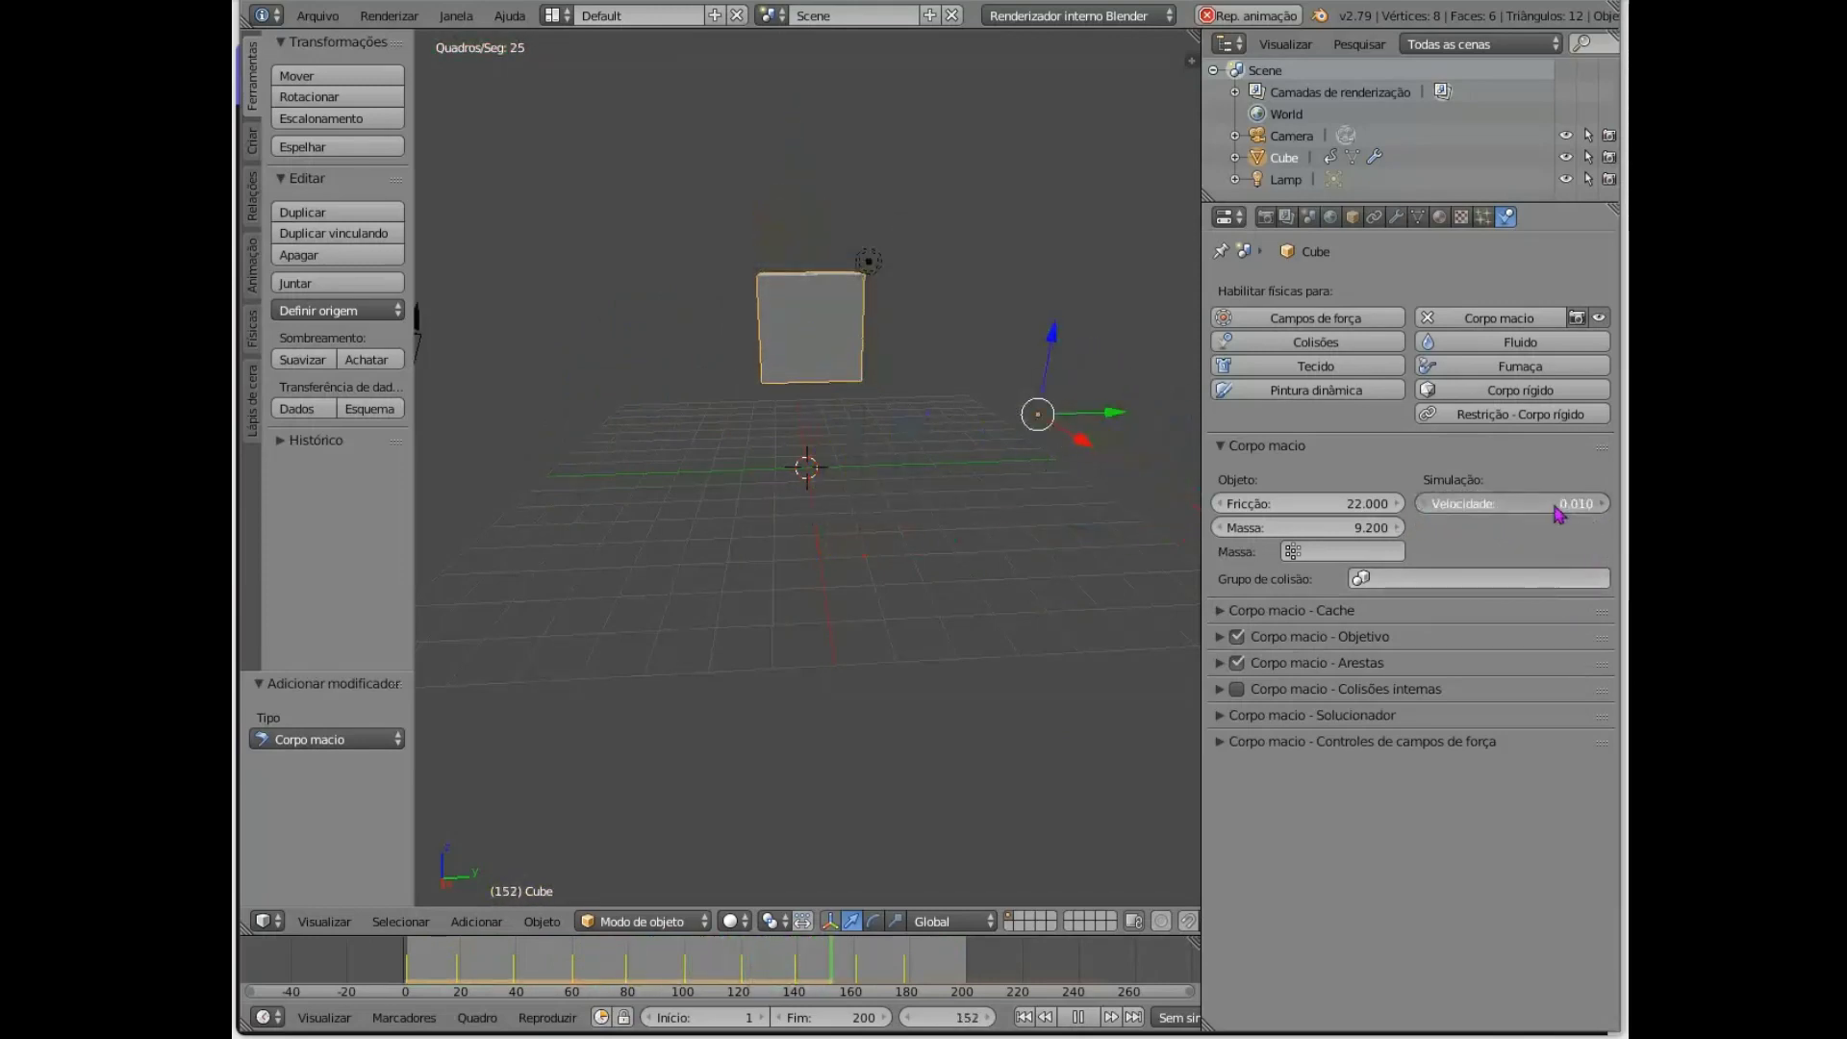
left_click_drag(1559, 515, 1554, 507)
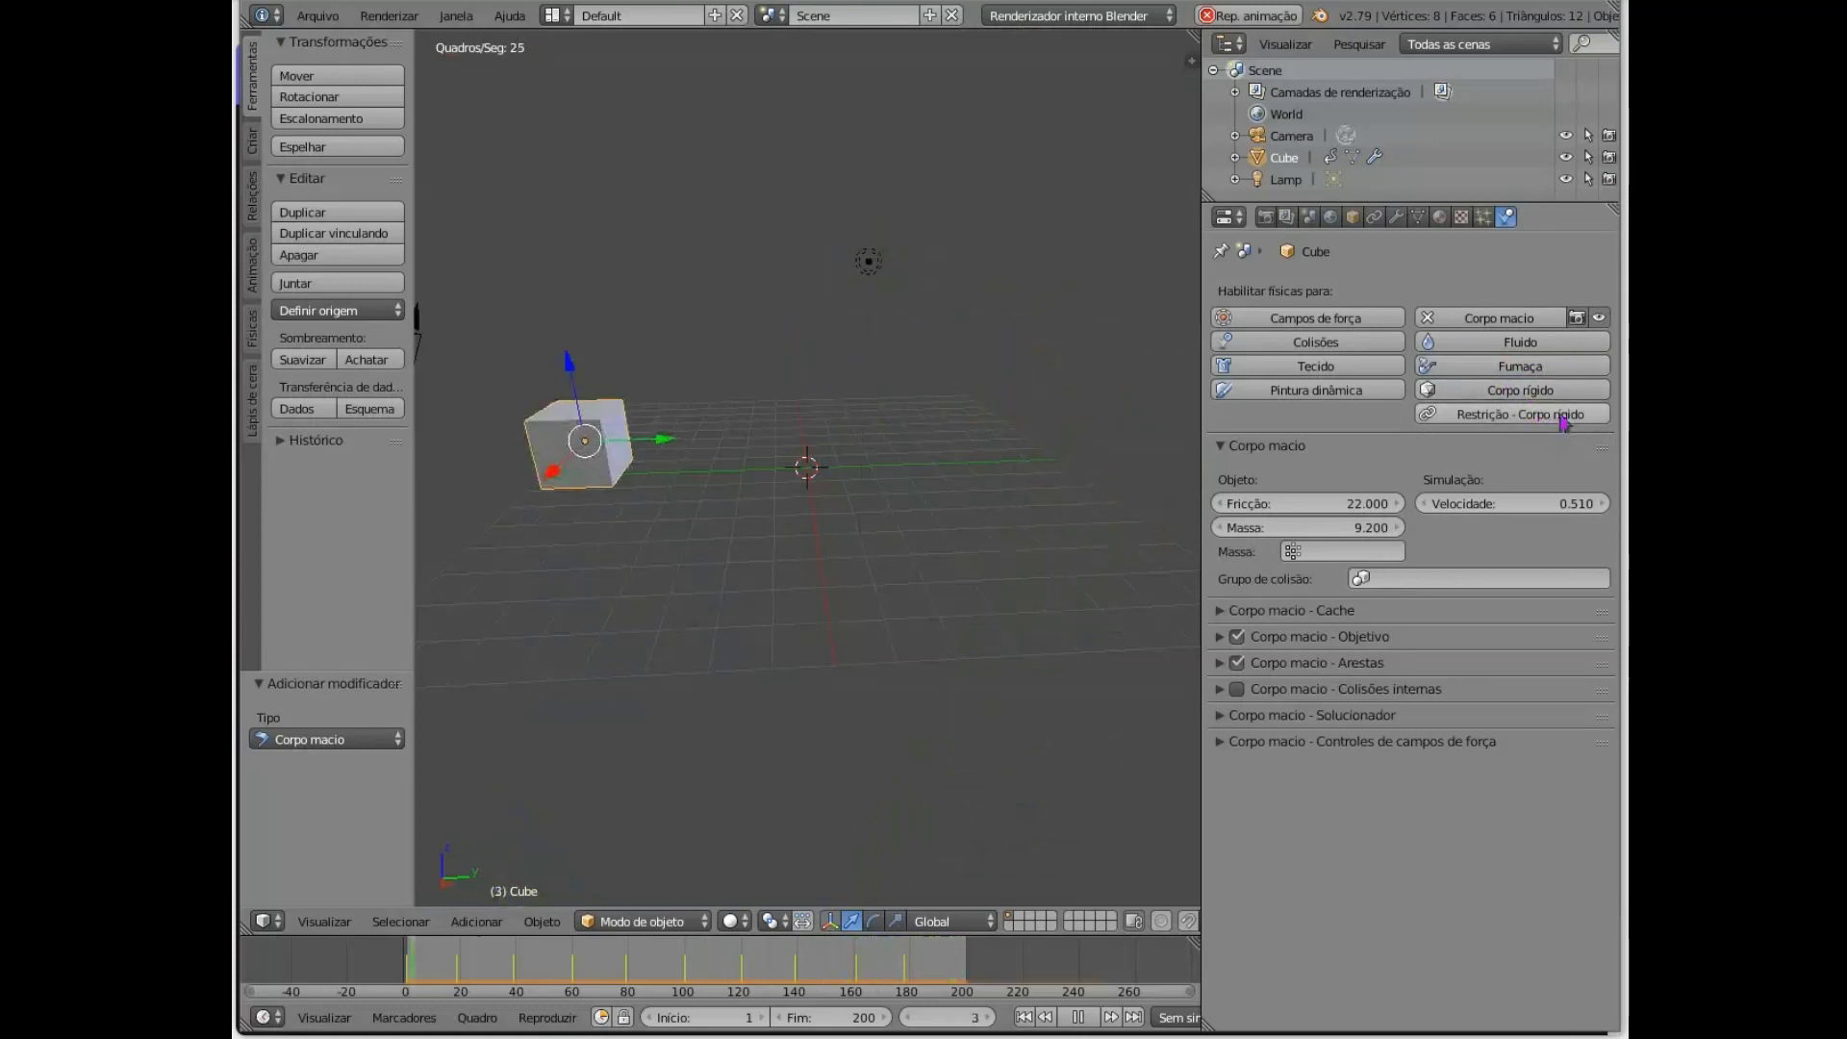
- Remove the Soft Body, add a Particle System modifier to the cube, and show its Particles tab
left_click(1427, 318)
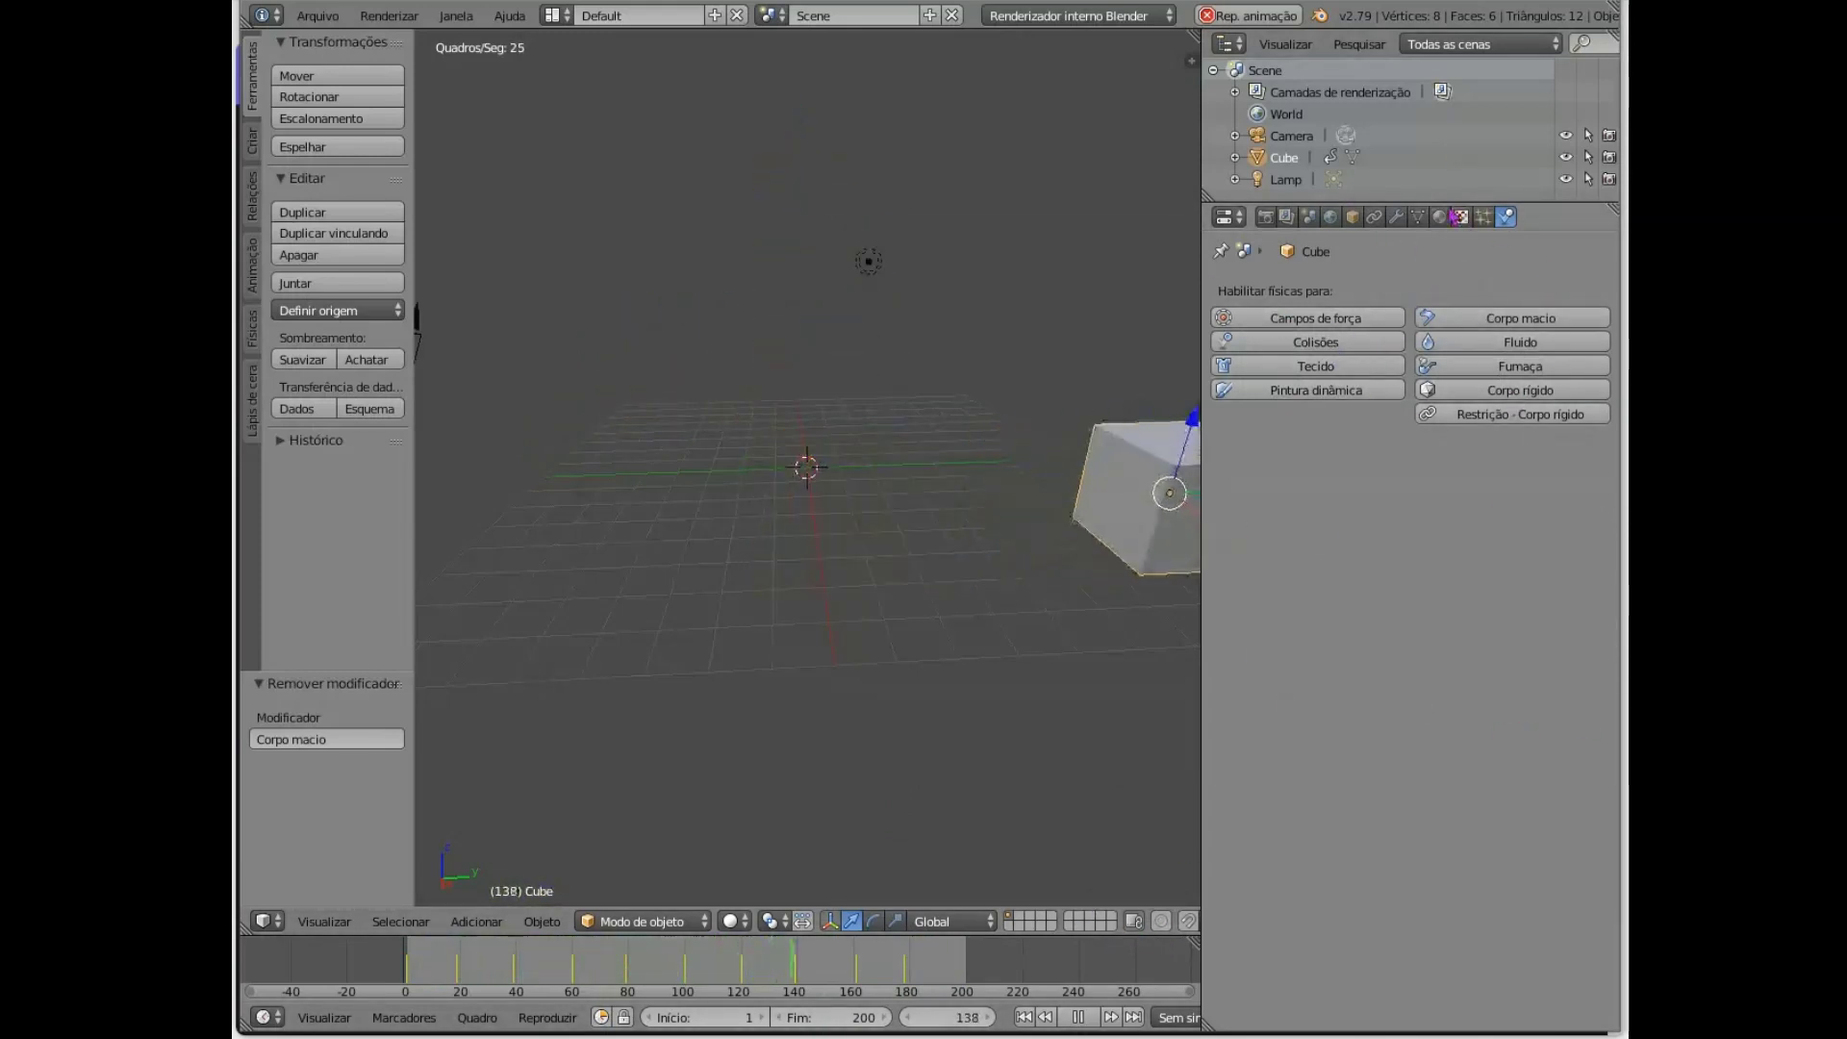
left_click(1399, 219)
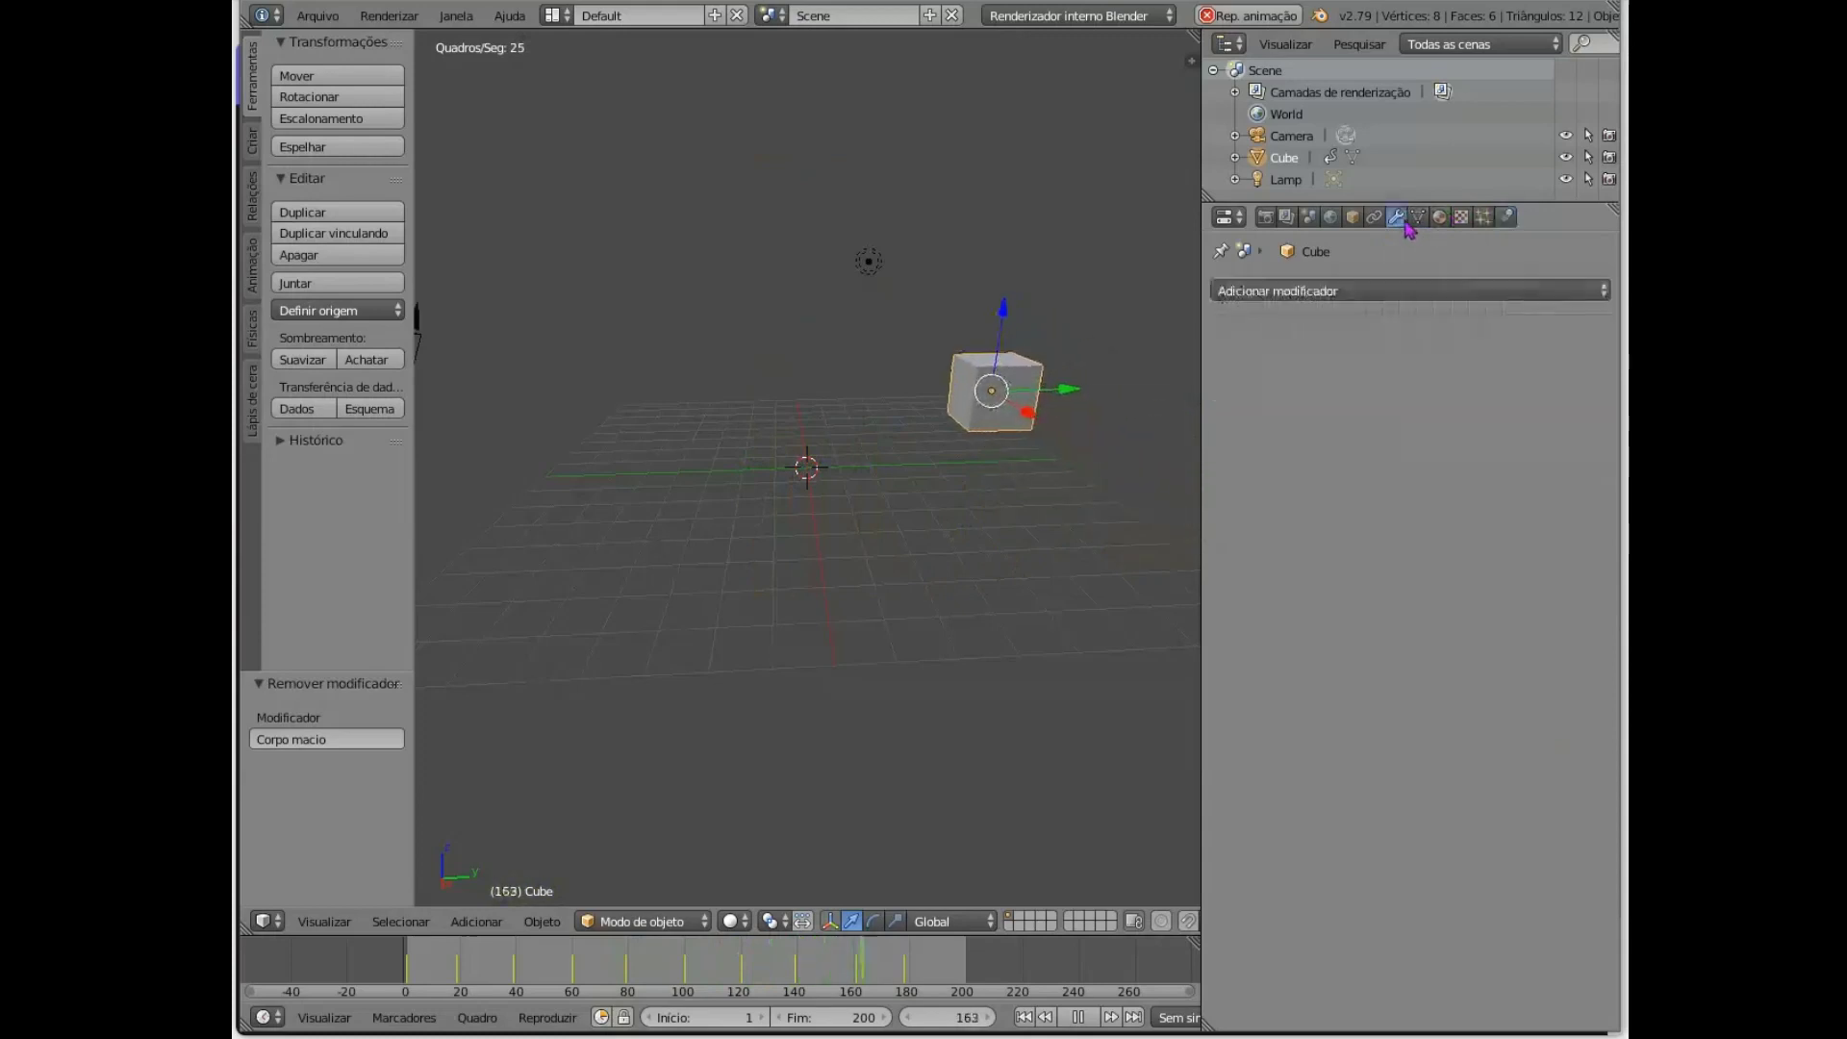
left_click(1361, 291)
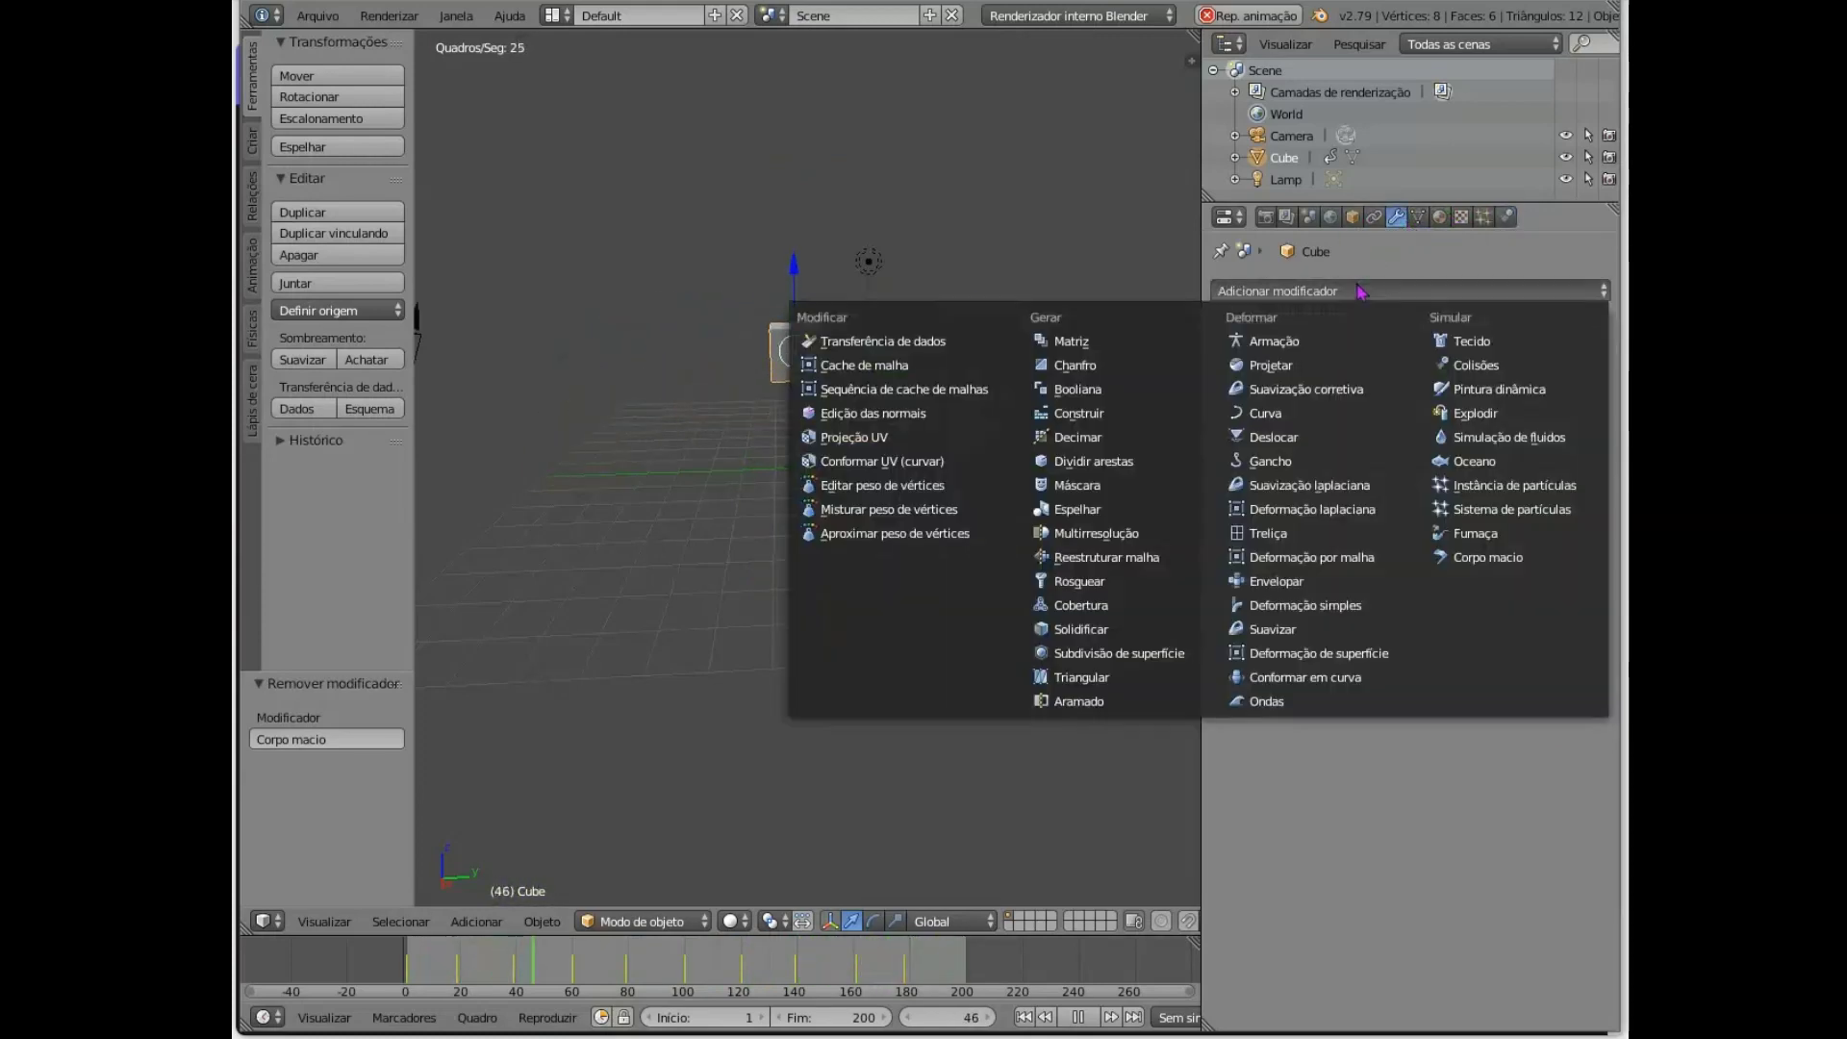
left_click(1513, 513)
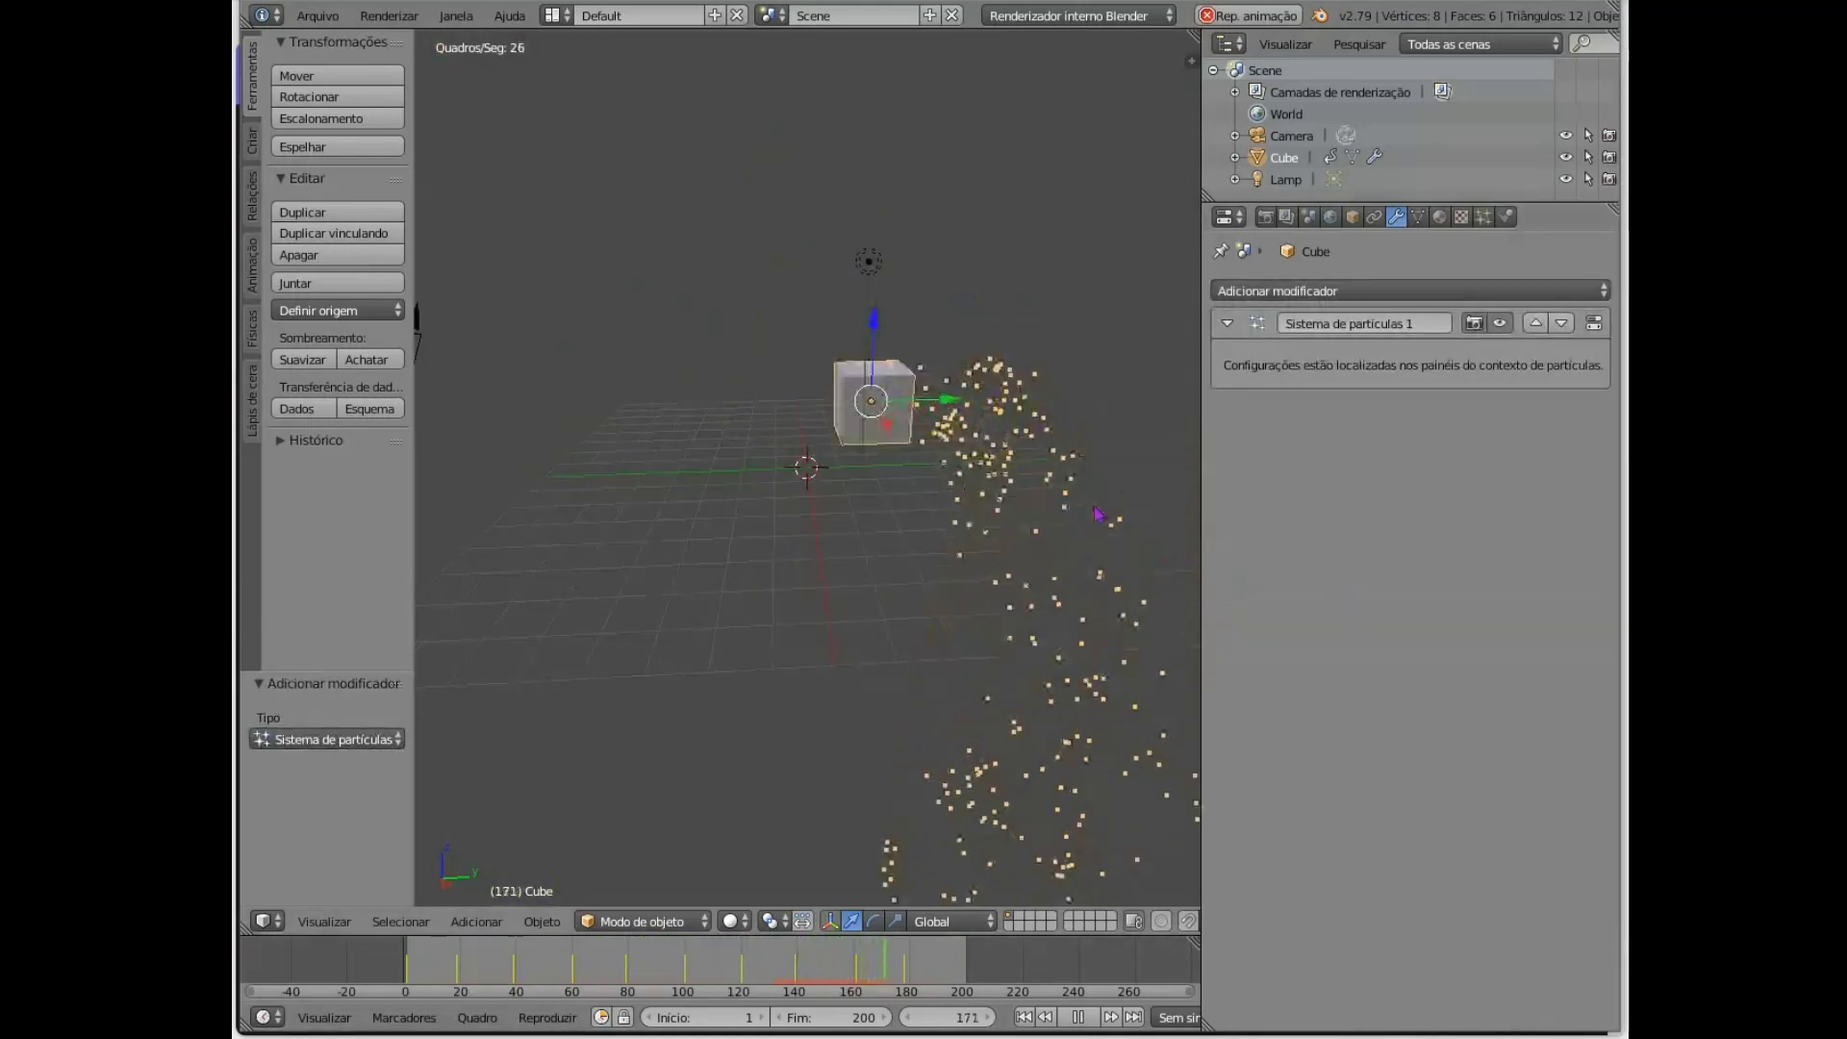
middle_click_drag(977, 413, 1058, 318)
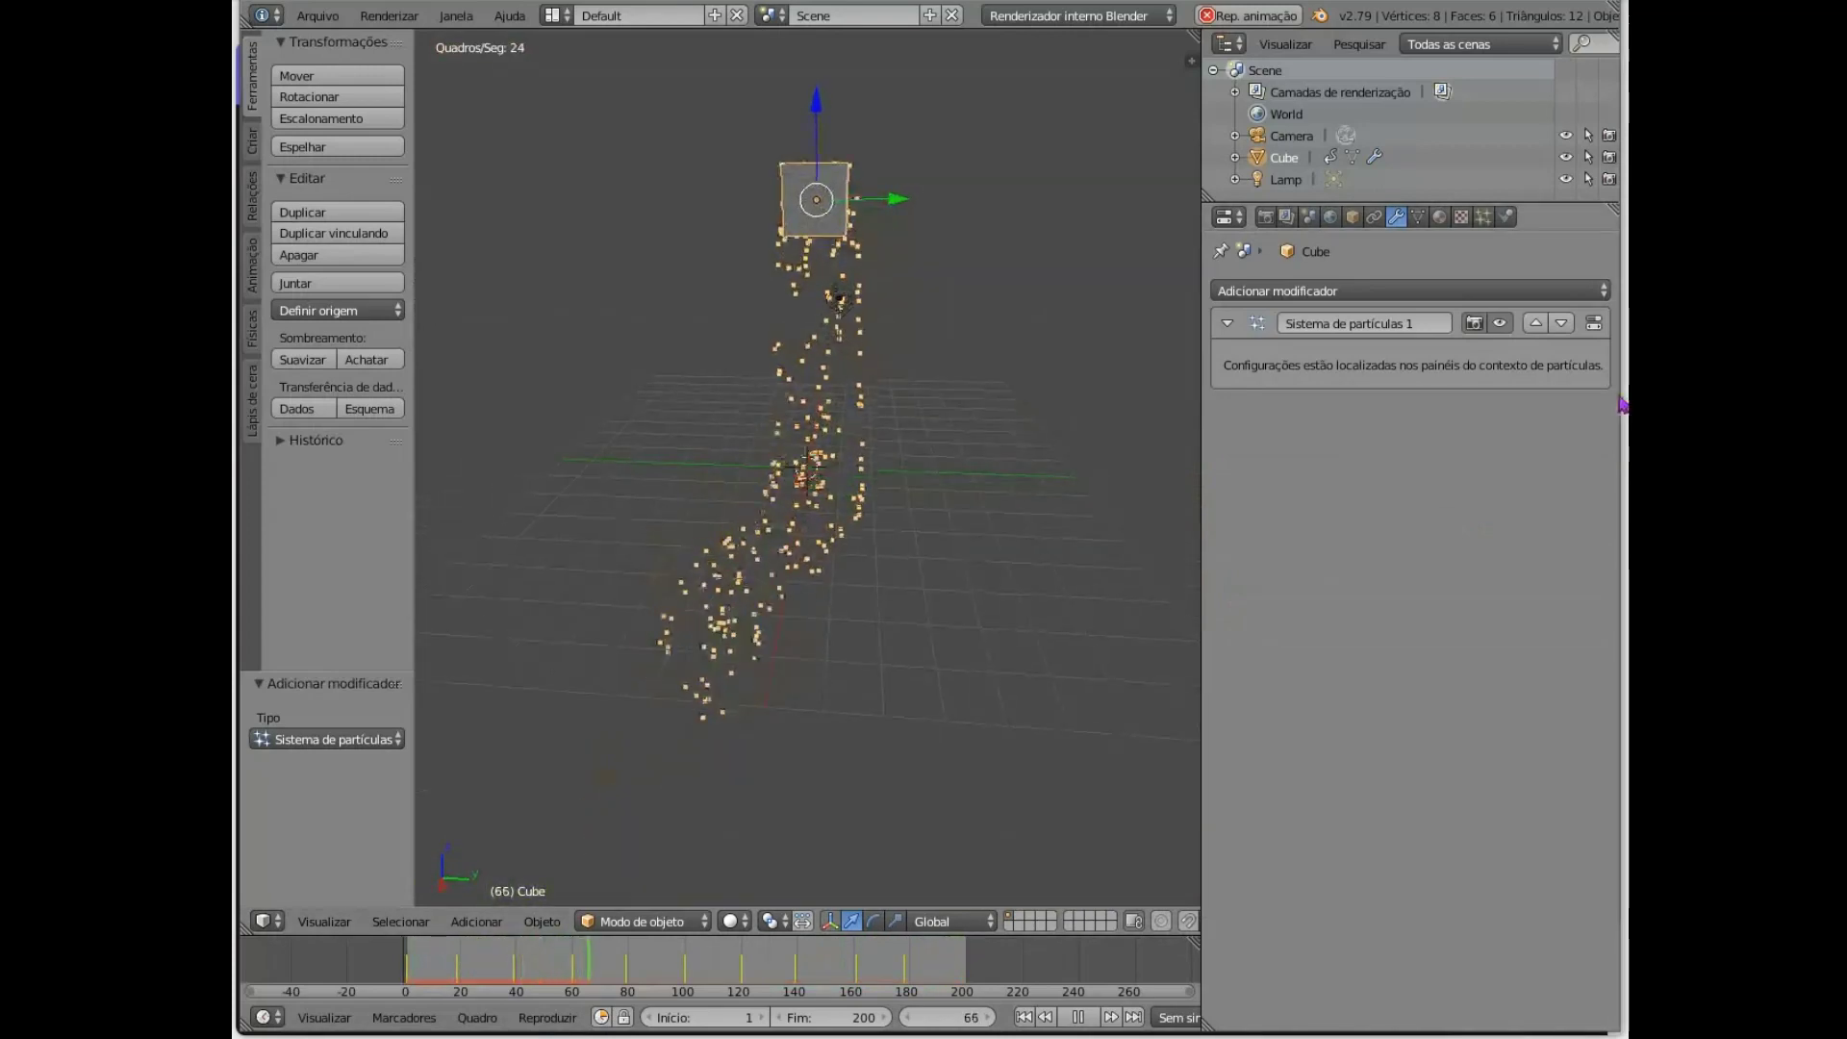
middle_click_drag(1624, 404, 1602, 338)
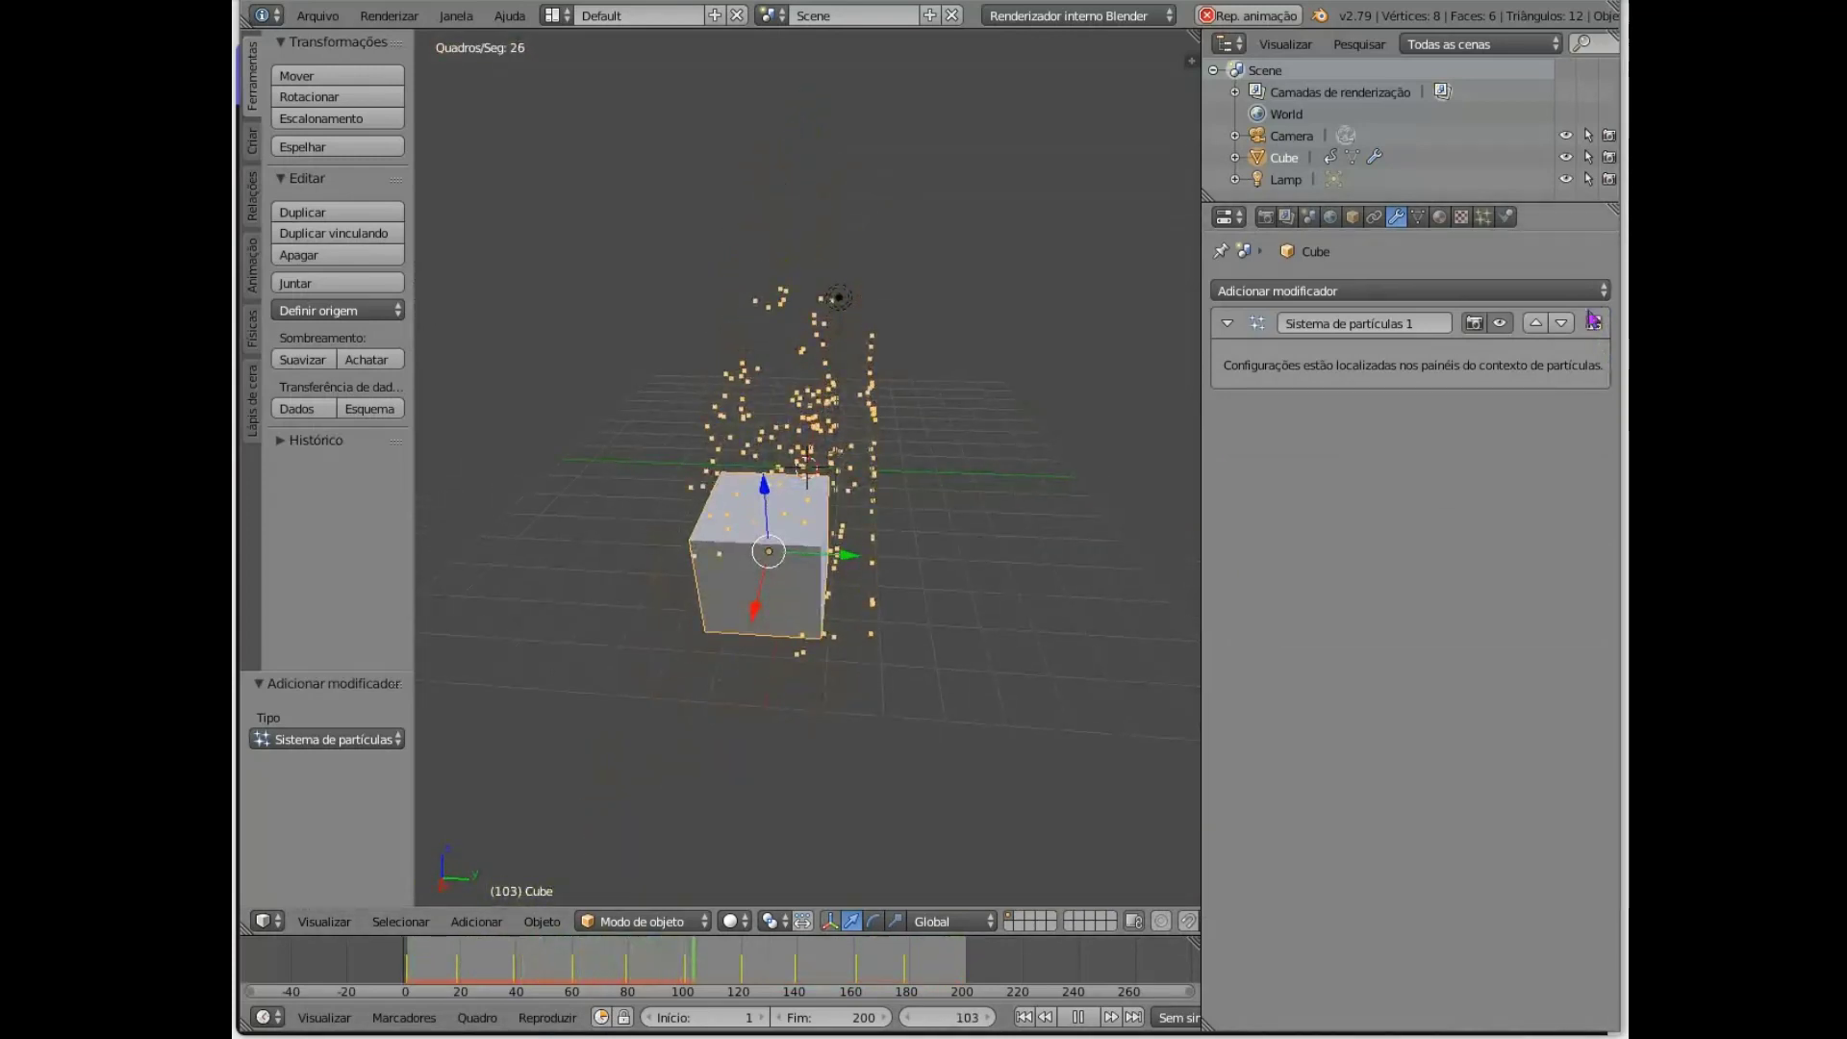
left_click(1482, 217)
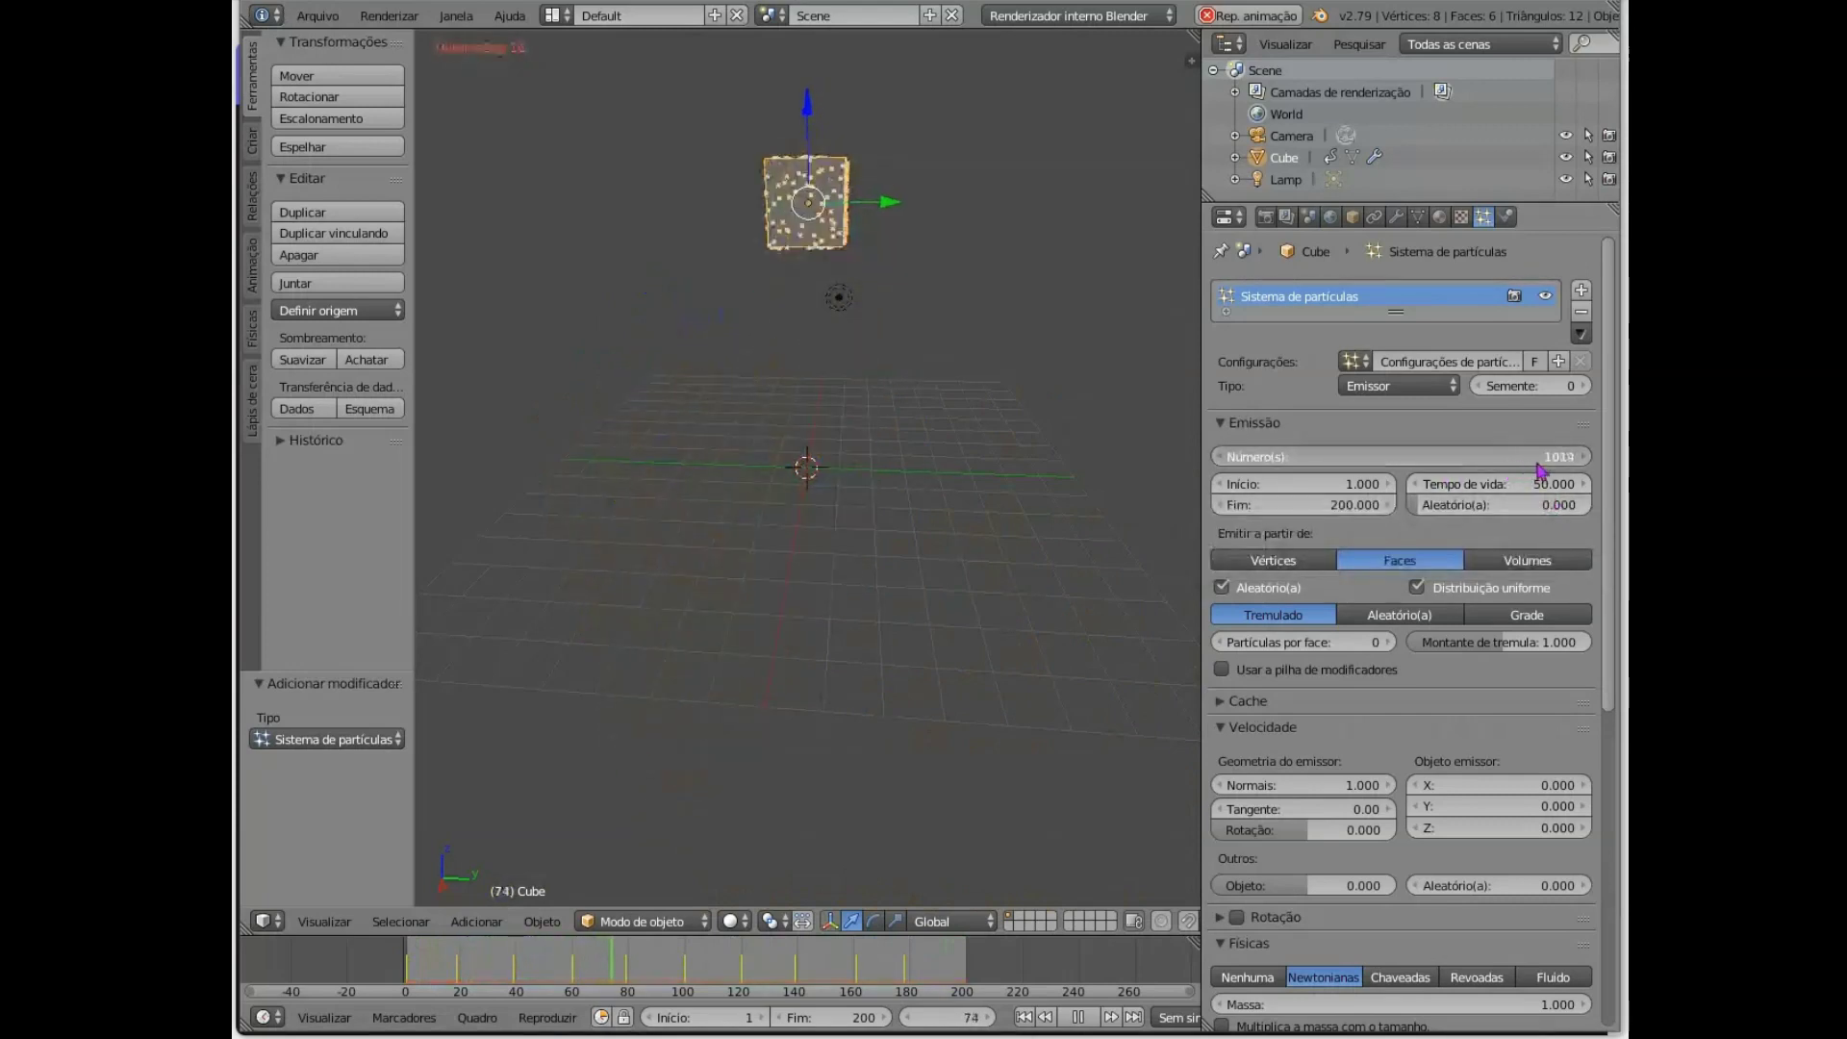
- Set particle emission to 1117 particles, start frame 8.5, and lifetime 64.4 frames
left_click_drag(1586, 468, 262, 469)
left_click_drag(1509, 471, 1505, 473)
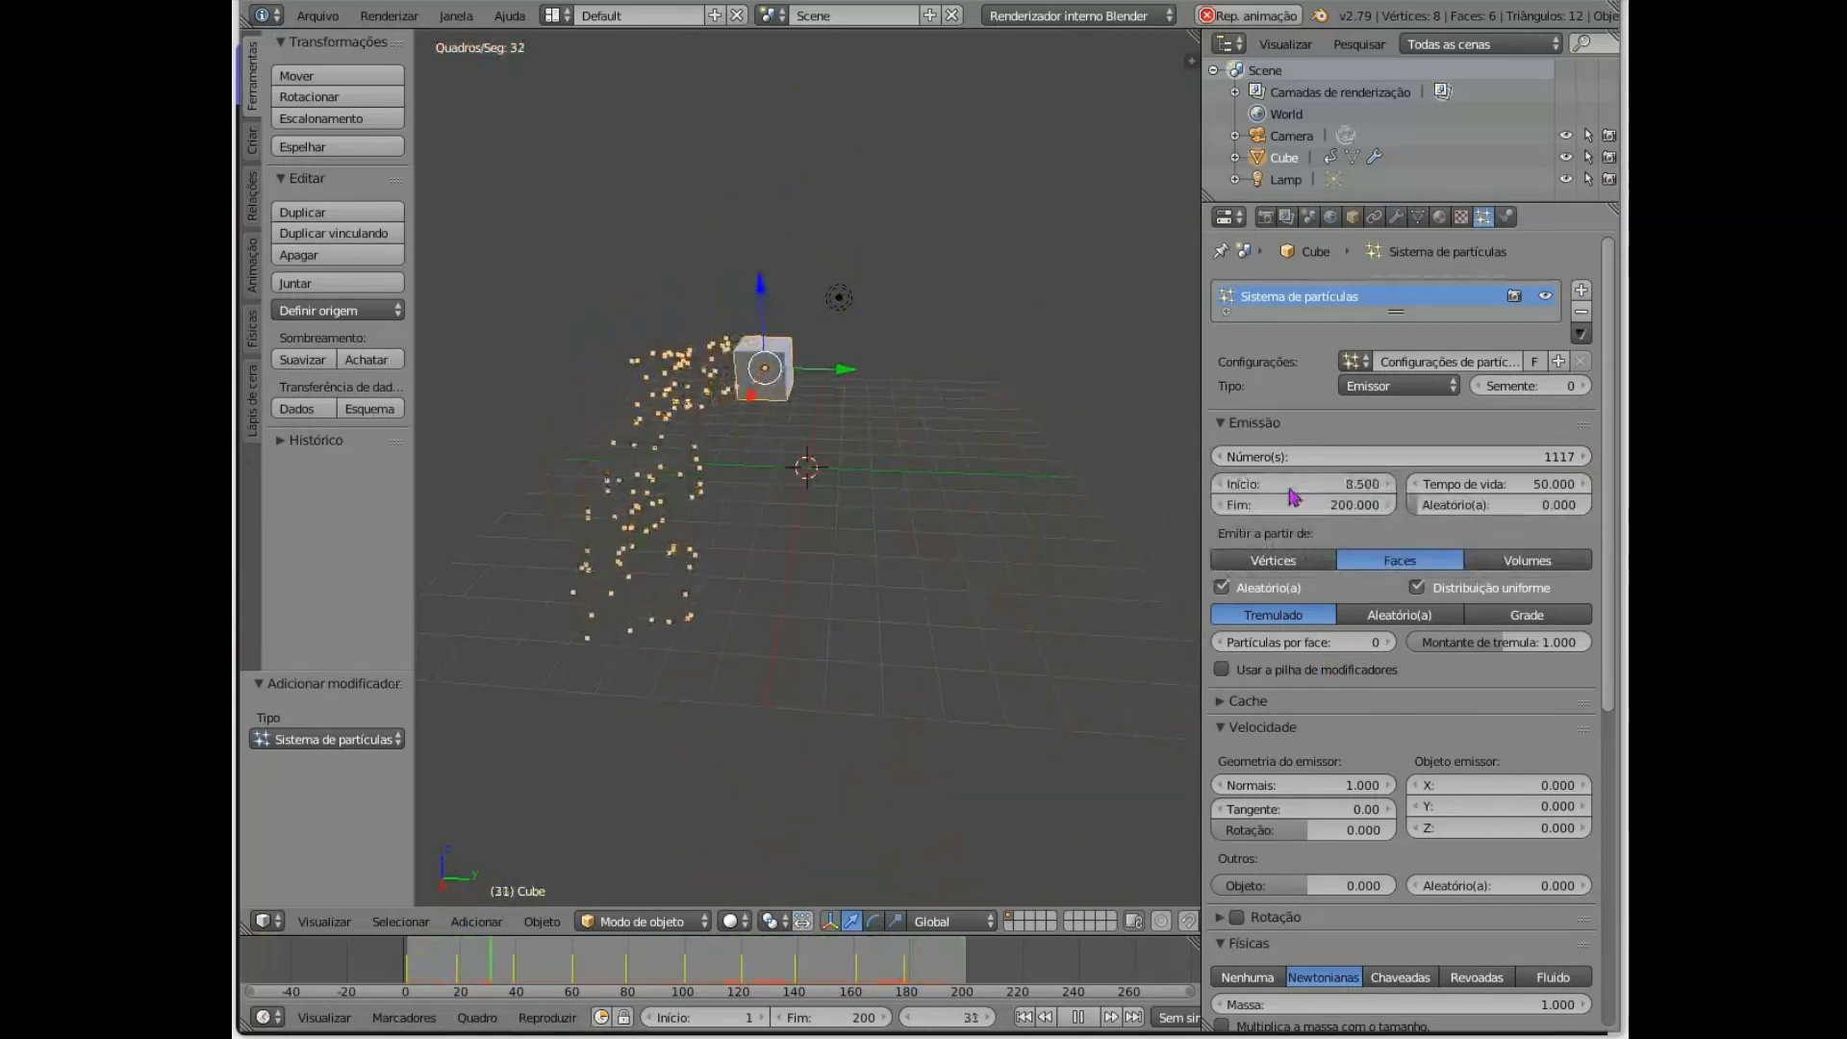
left_click_drag(1377, 488, 1387, 489)
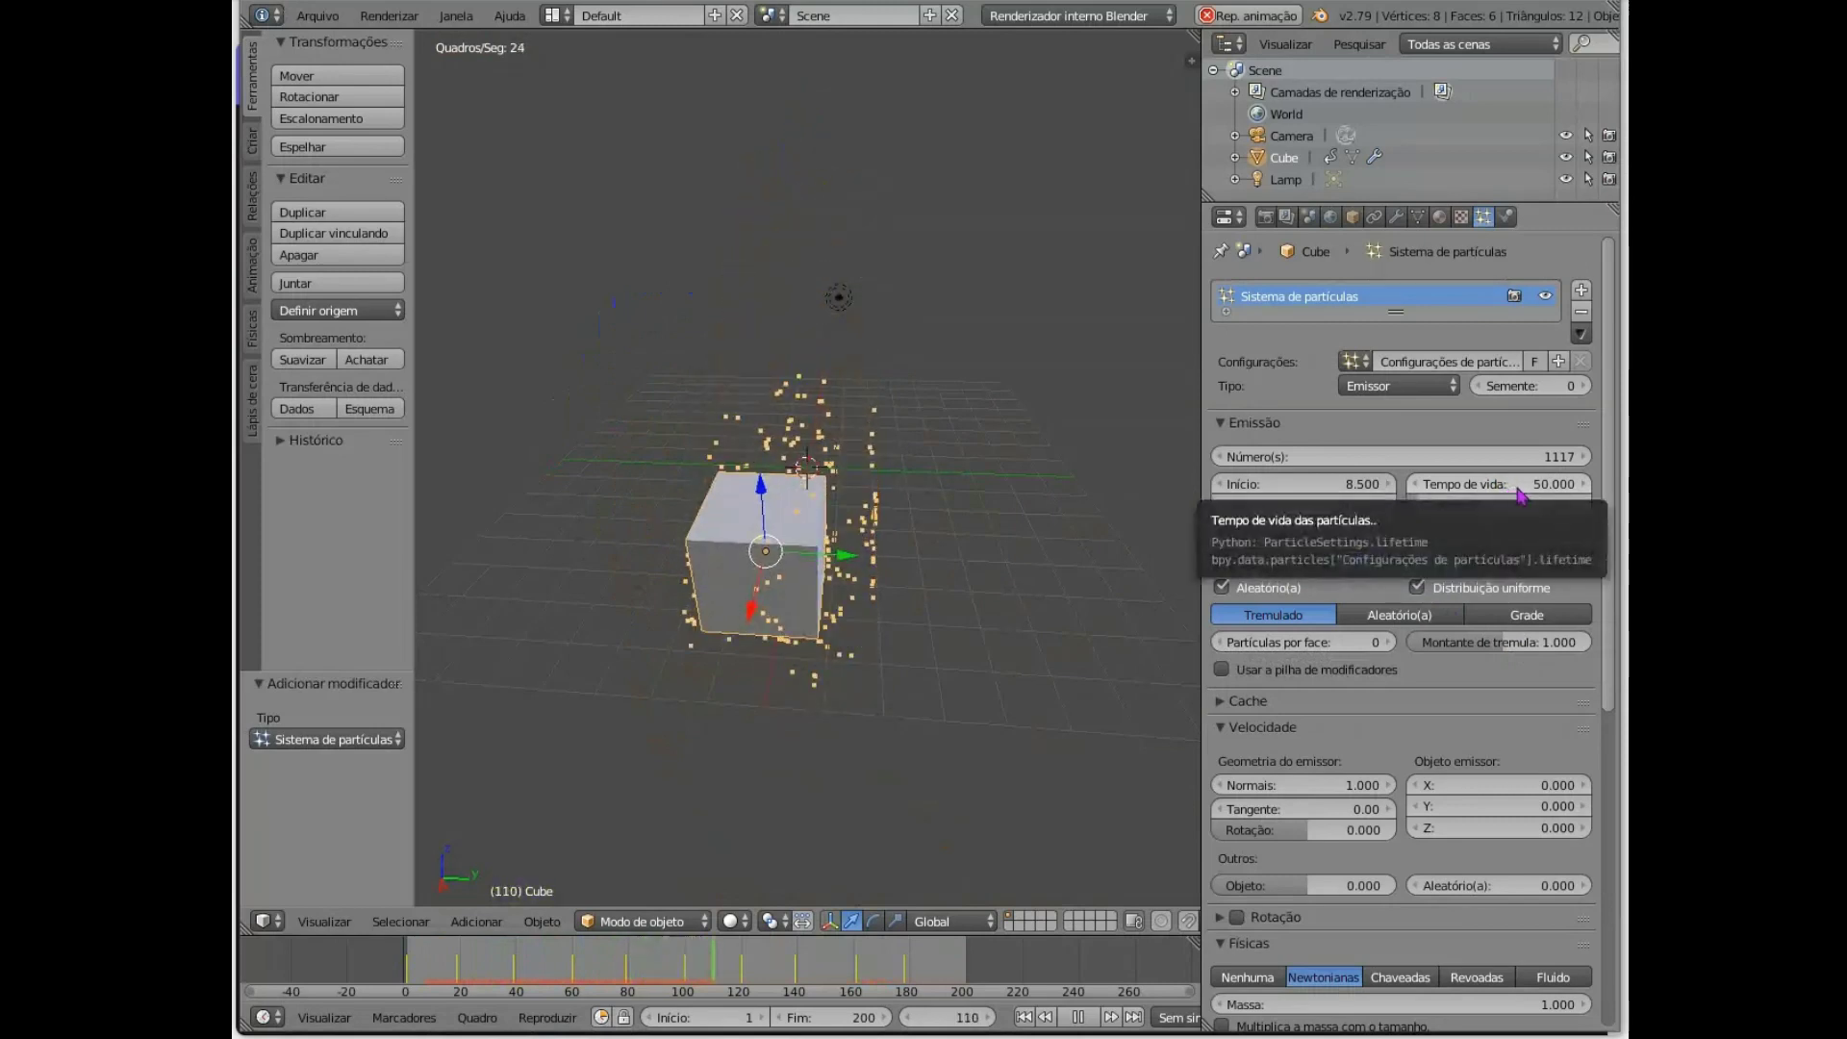
left_click_drag(1516, 492, 424, 463)
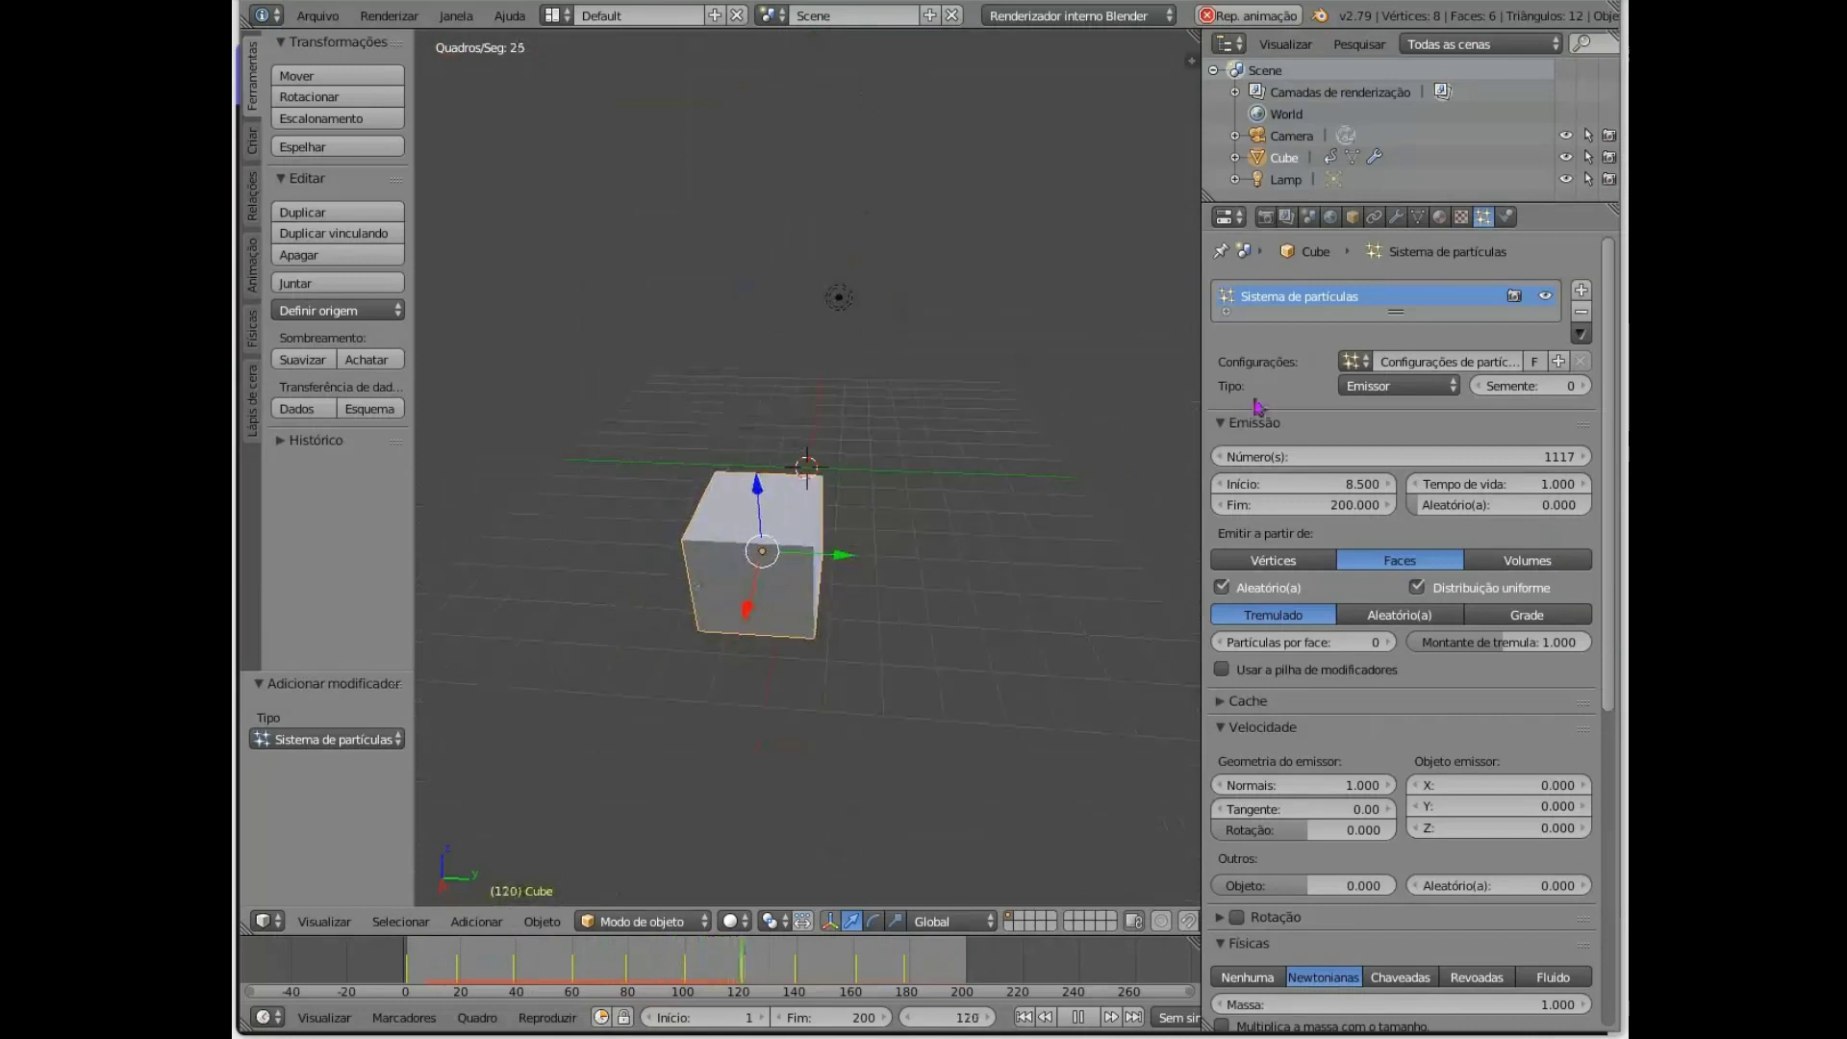
left_click_drag(1444, 483, 1594, 493)
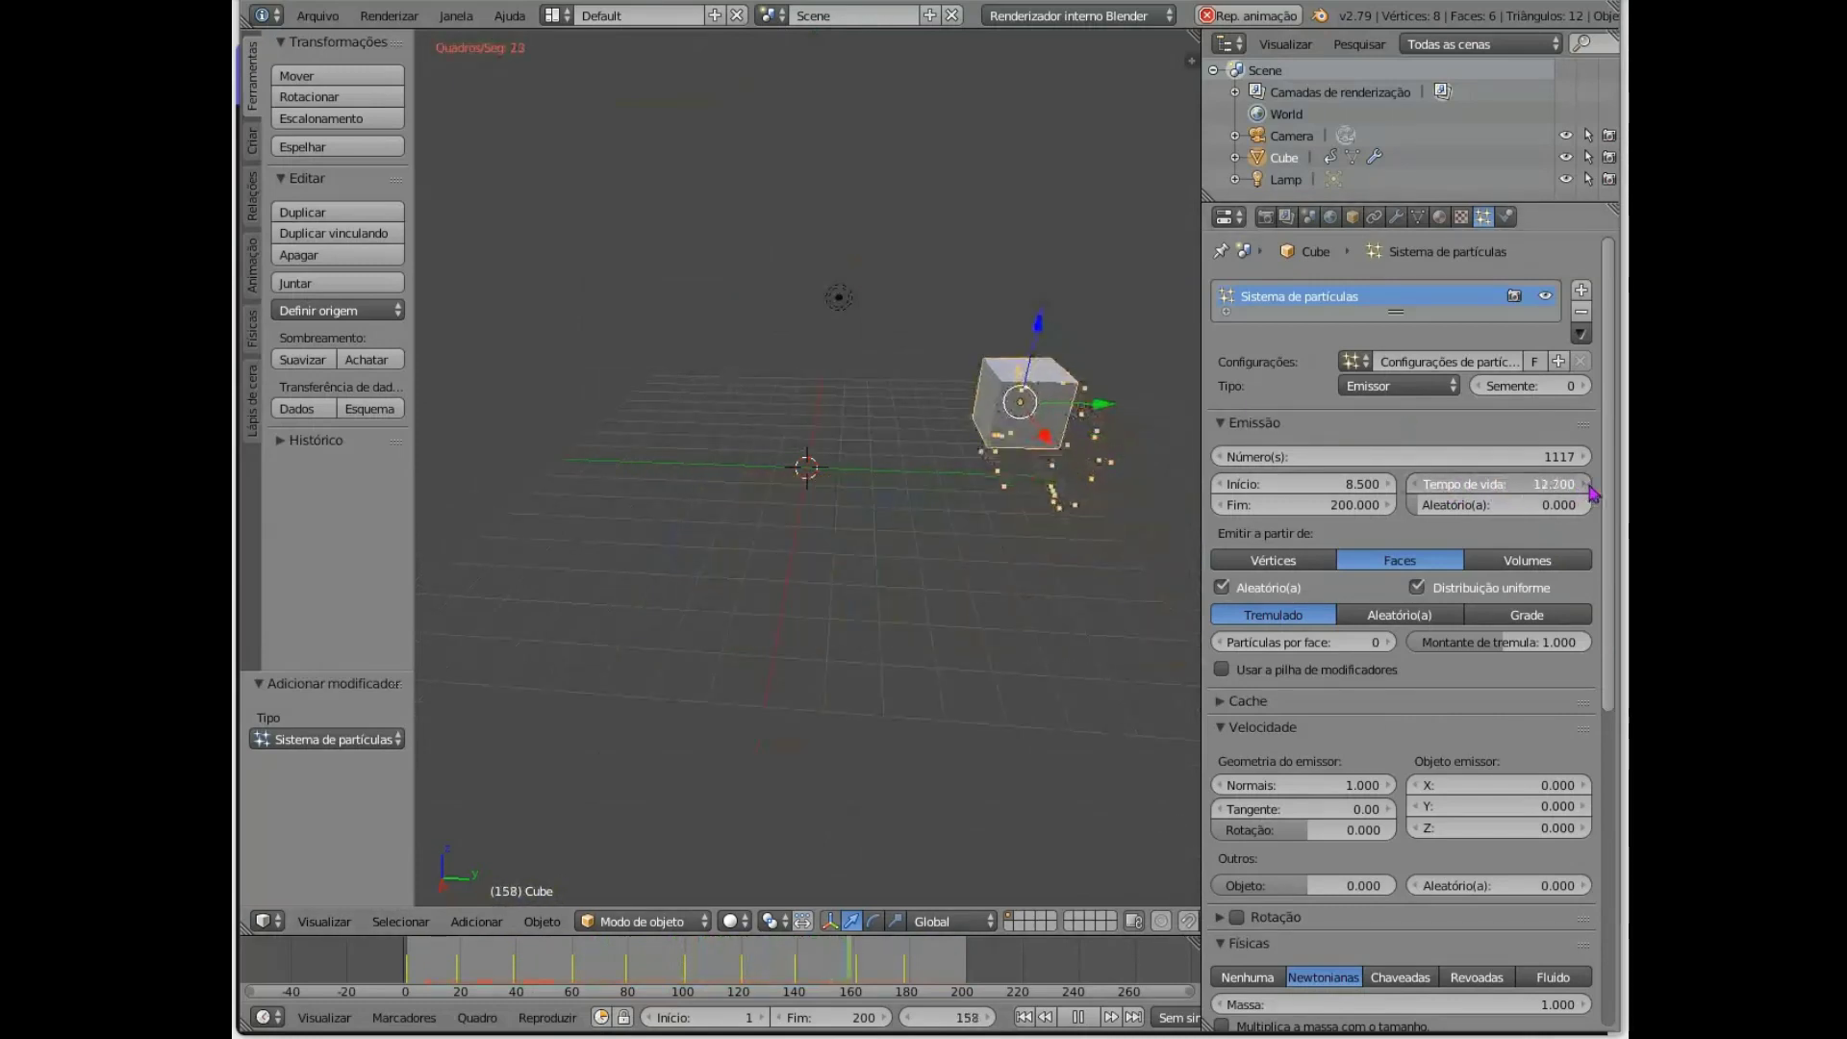
left_click_drag(311, 495, 429, 503)
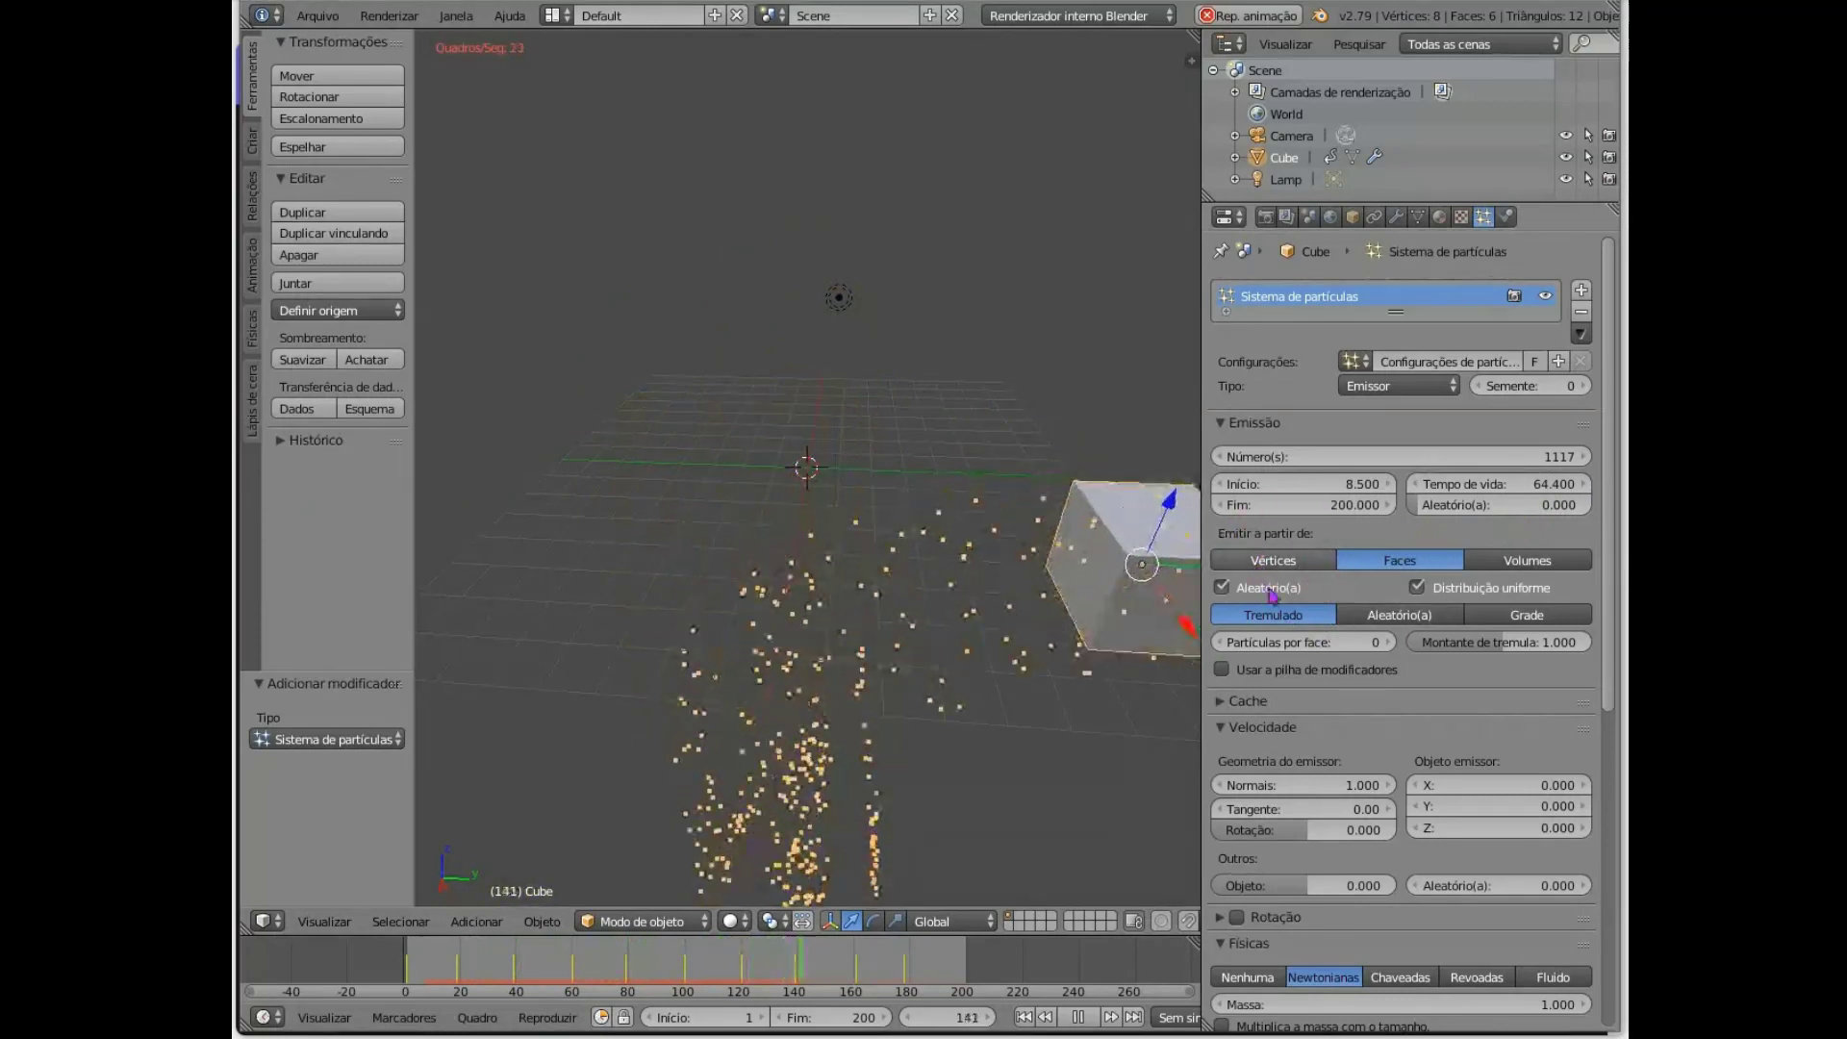
- Emit the particles from the cube's Faces after briefly trying Verts
left_click(1316, 563)
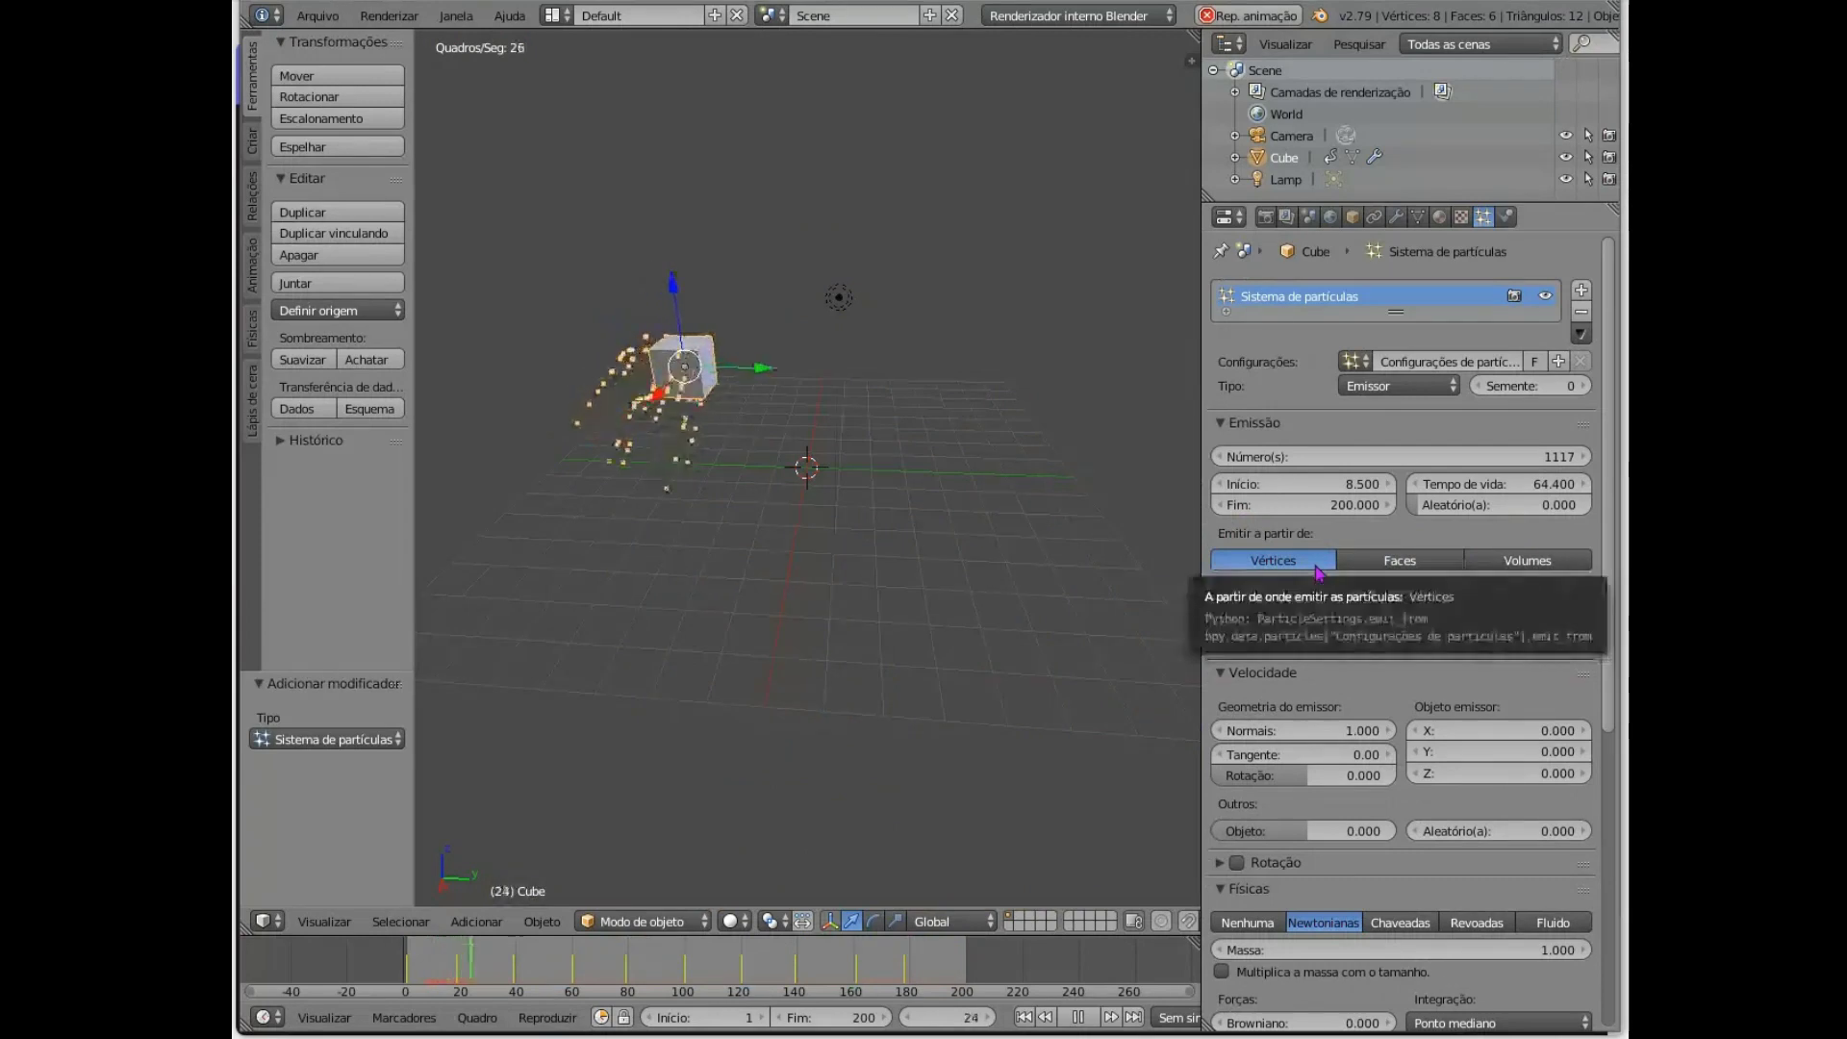
left_click(1403, 561)
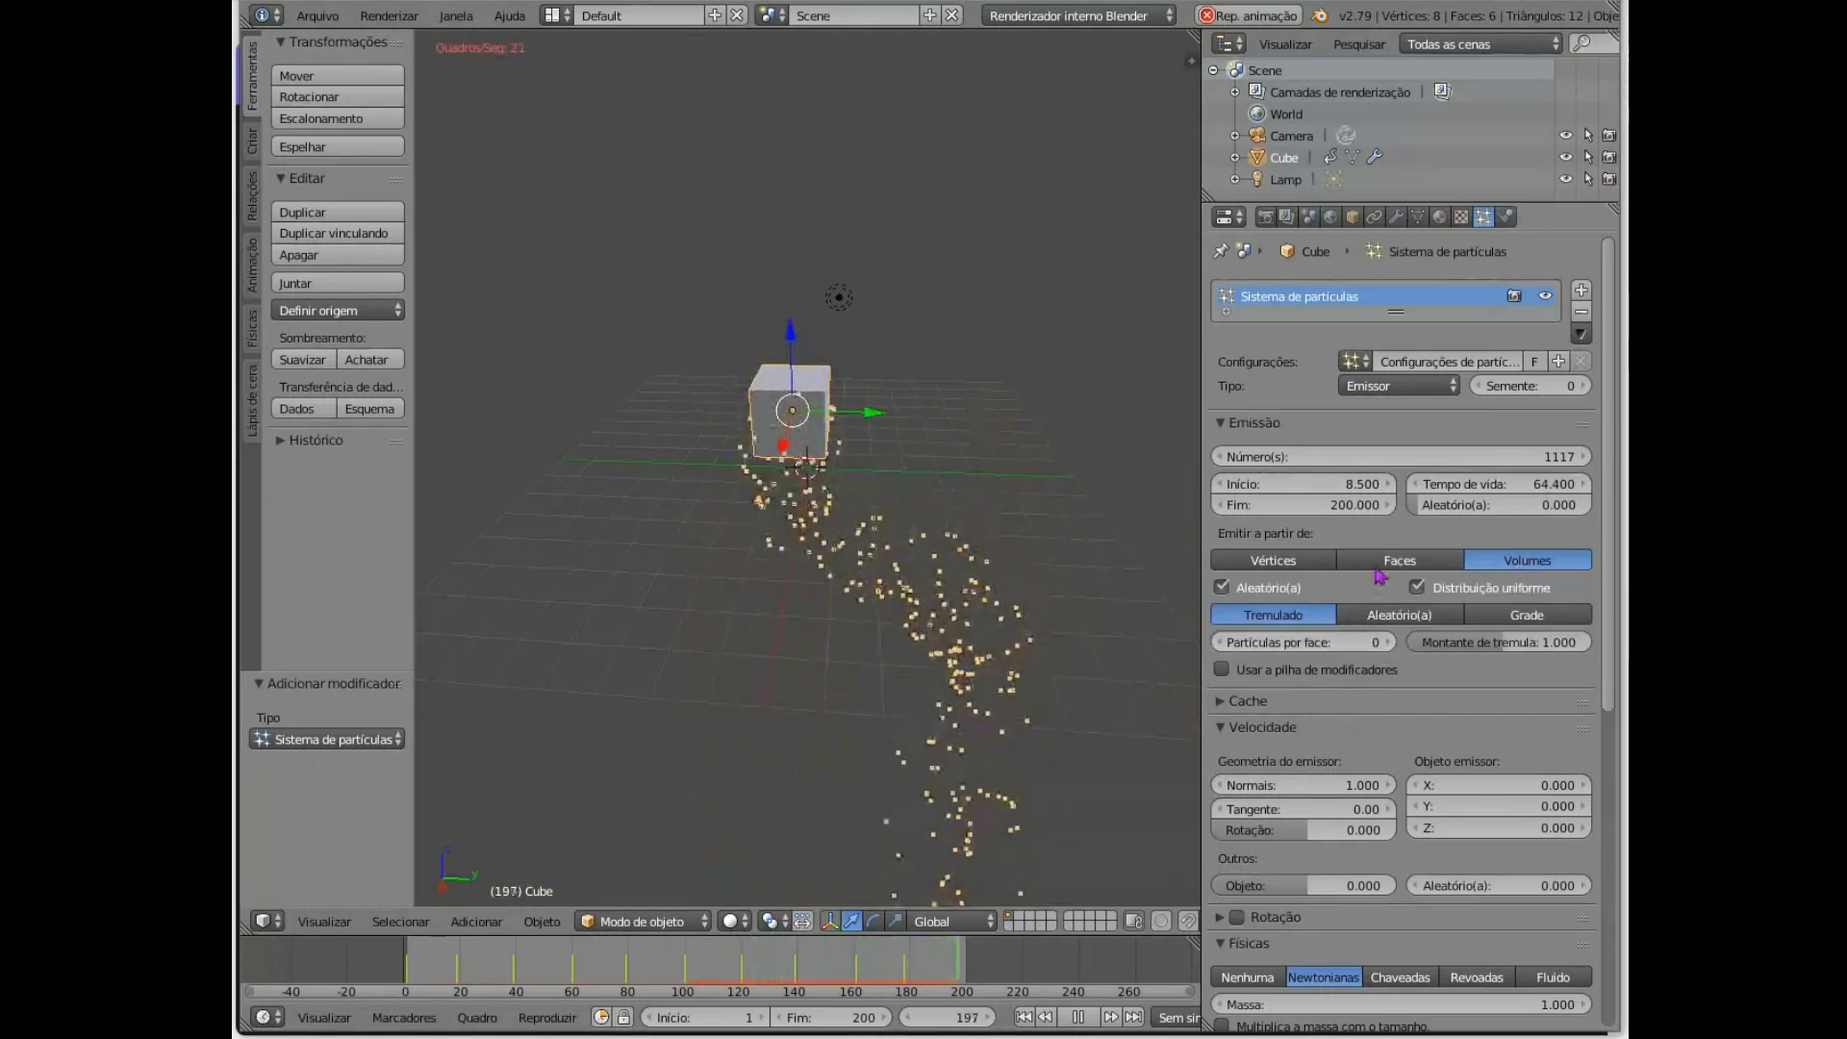
left_click(1410, 557)
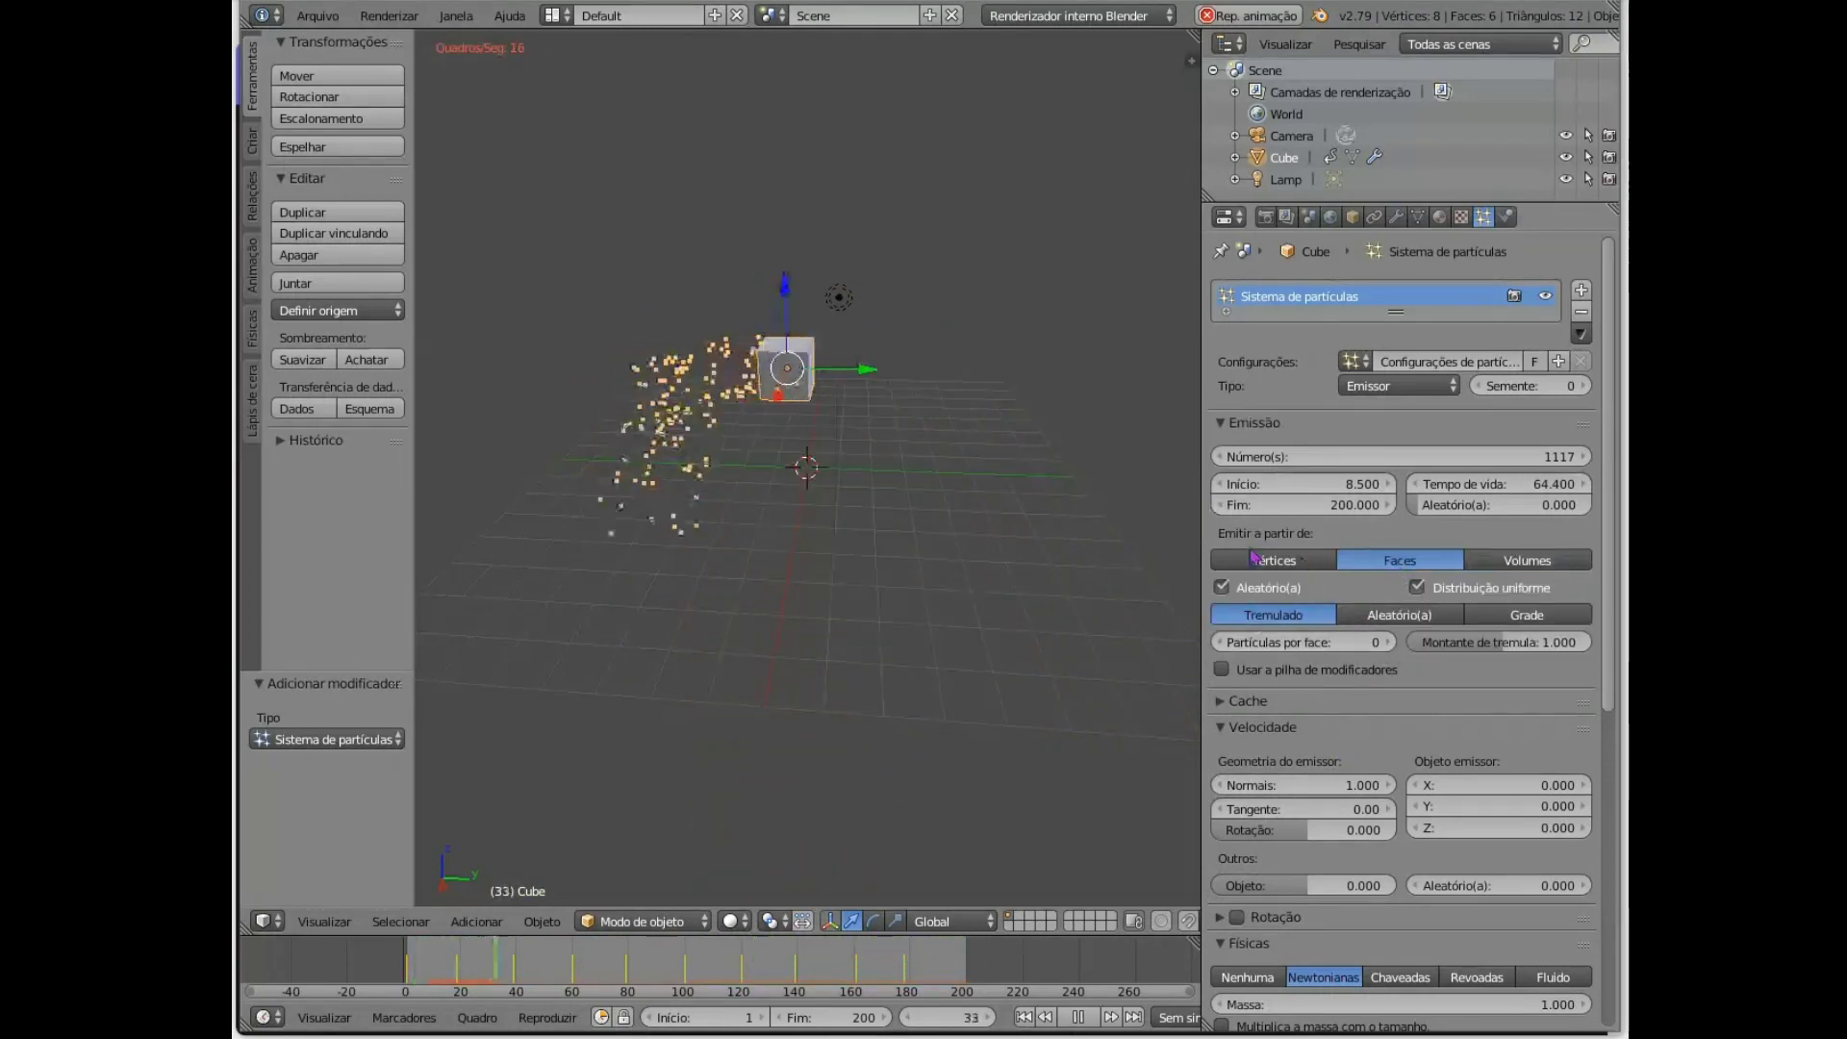
- Try Jittered and Grid particle distributions, then settle on Random
left_click(1418, 616)
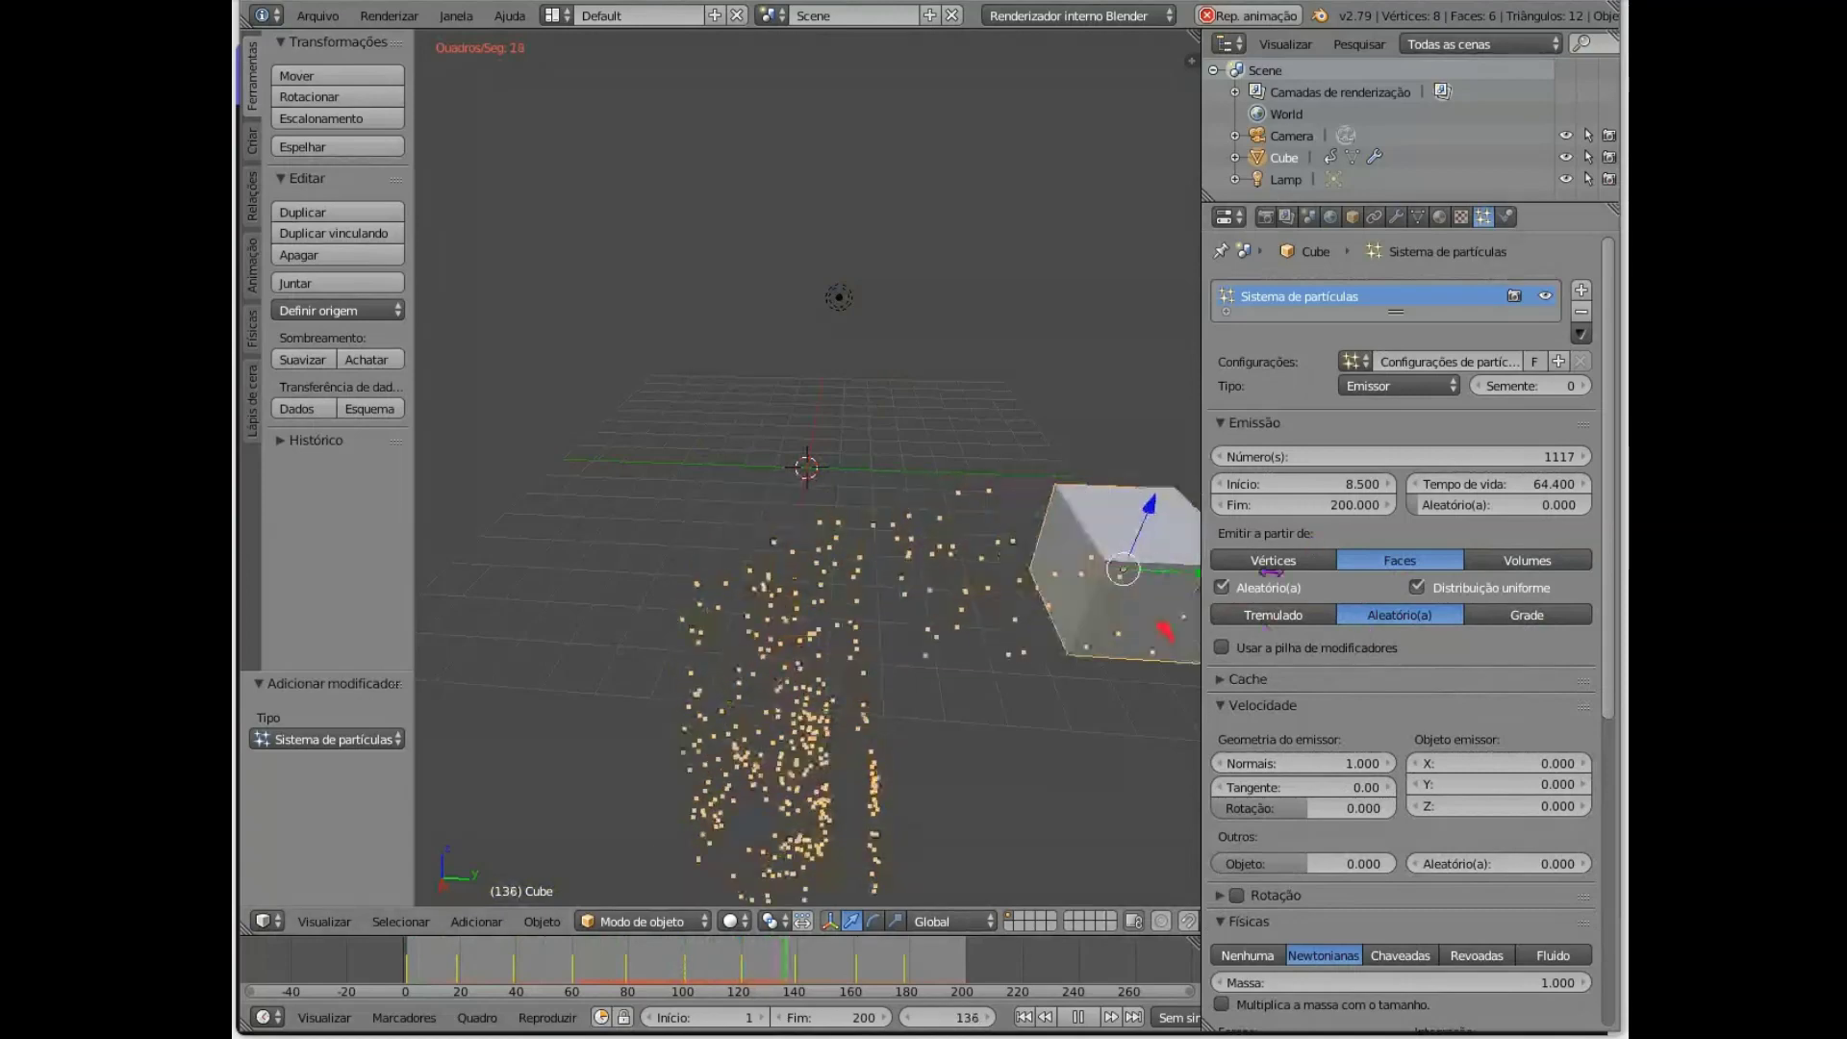
left_click(1327, 621)
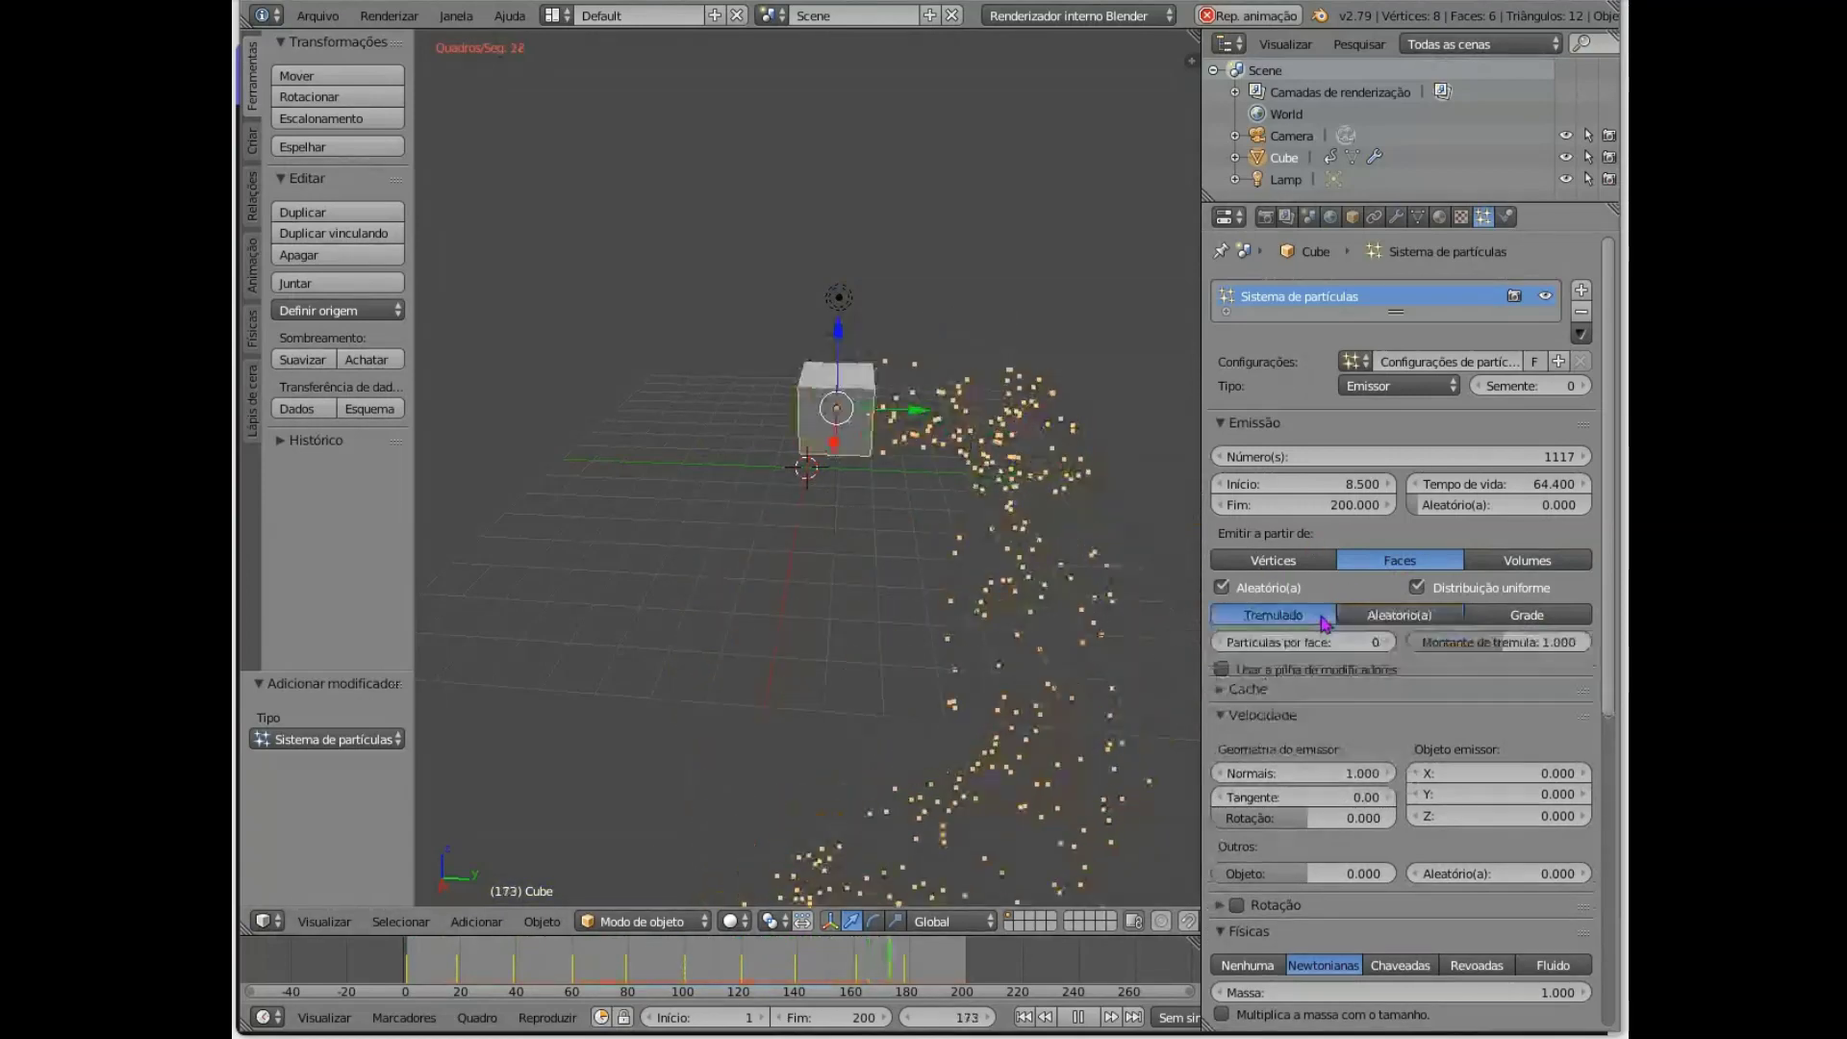
left_click(1520, 617)
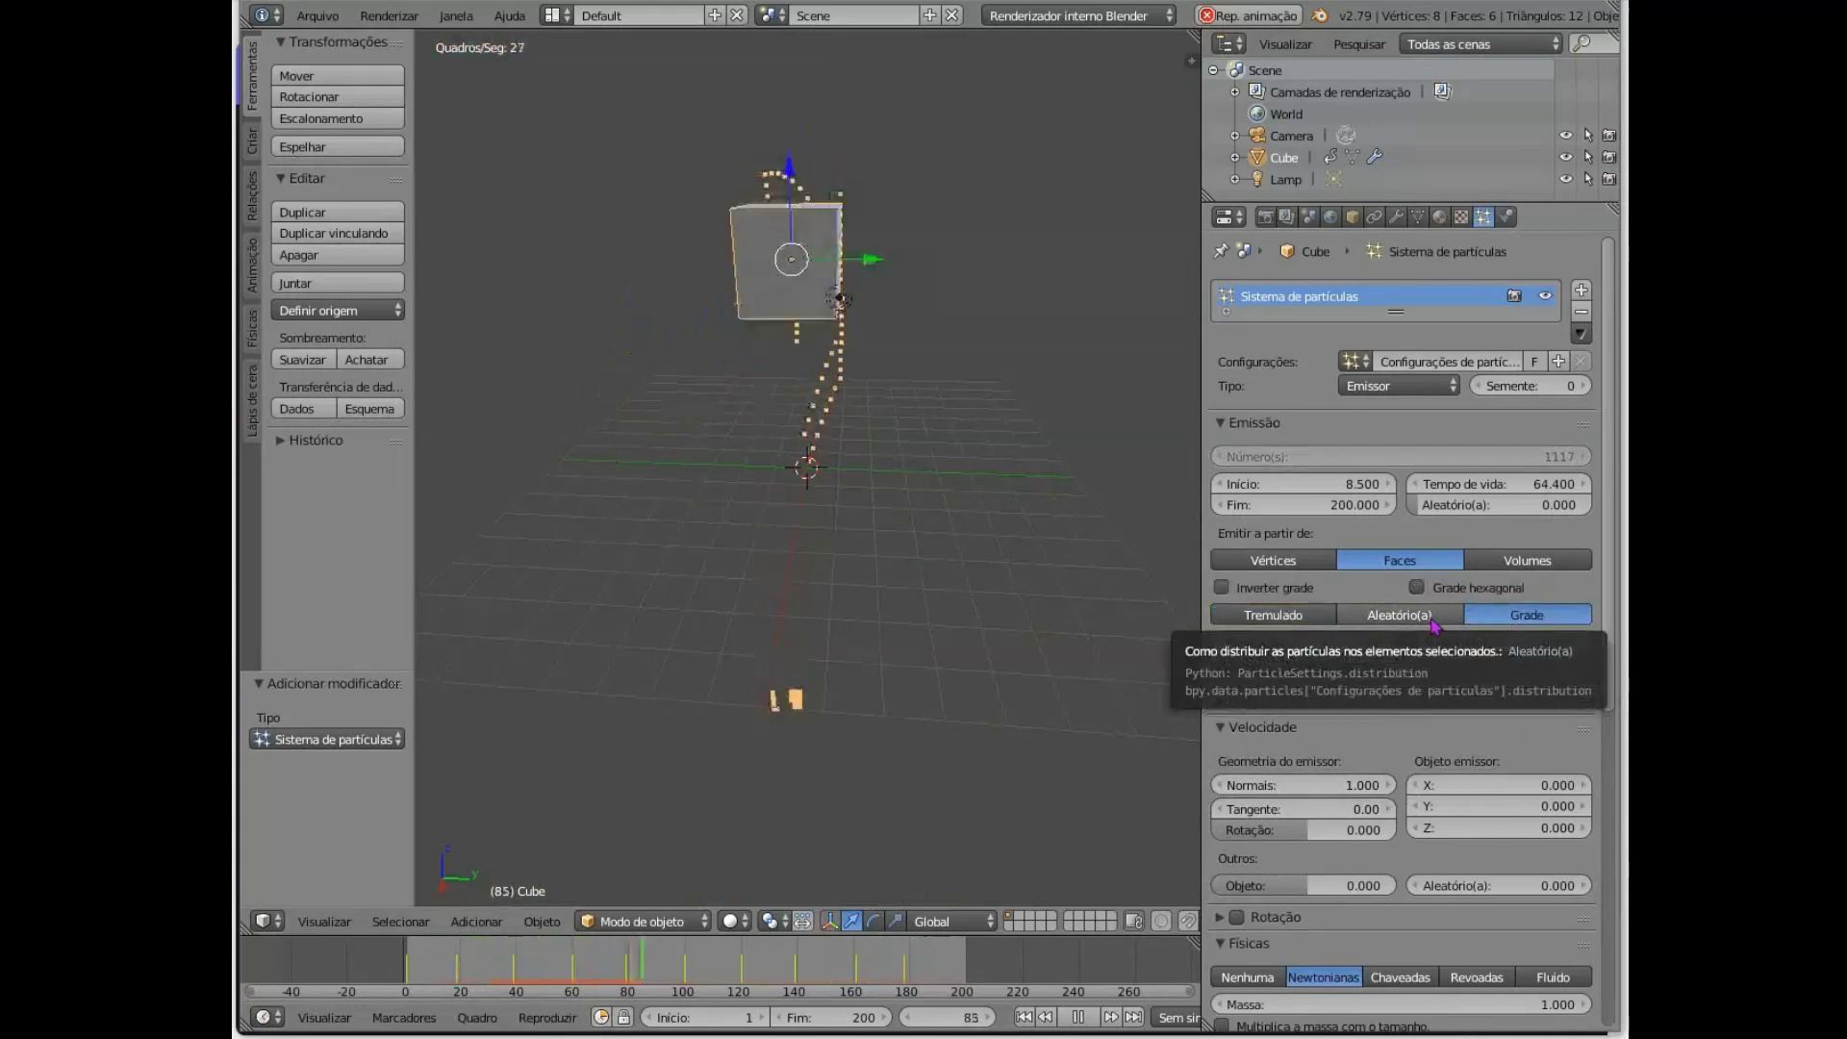
left_click(1431, 616)
scroll(1457, 649, "down", 3)
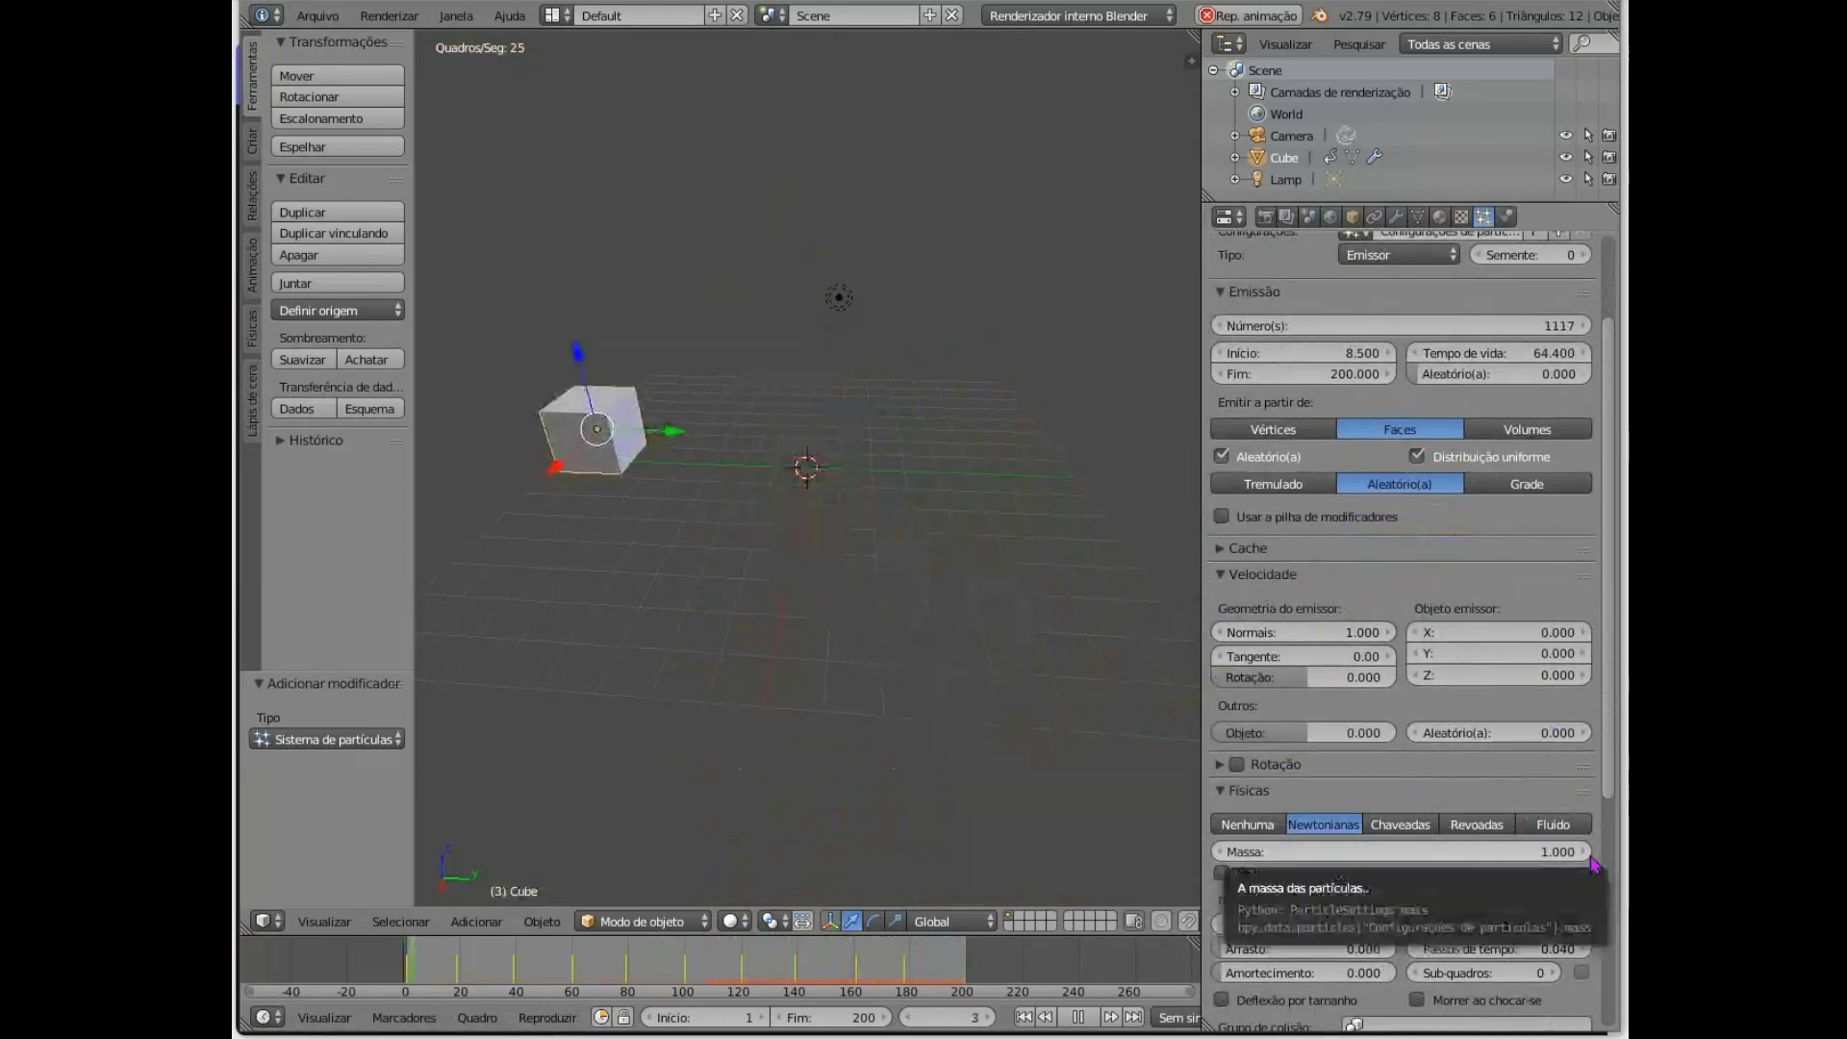
- Cycle the particle physics through Keyed and Boids, ending on Fluid
scroll(1438, 829, "down", 1)
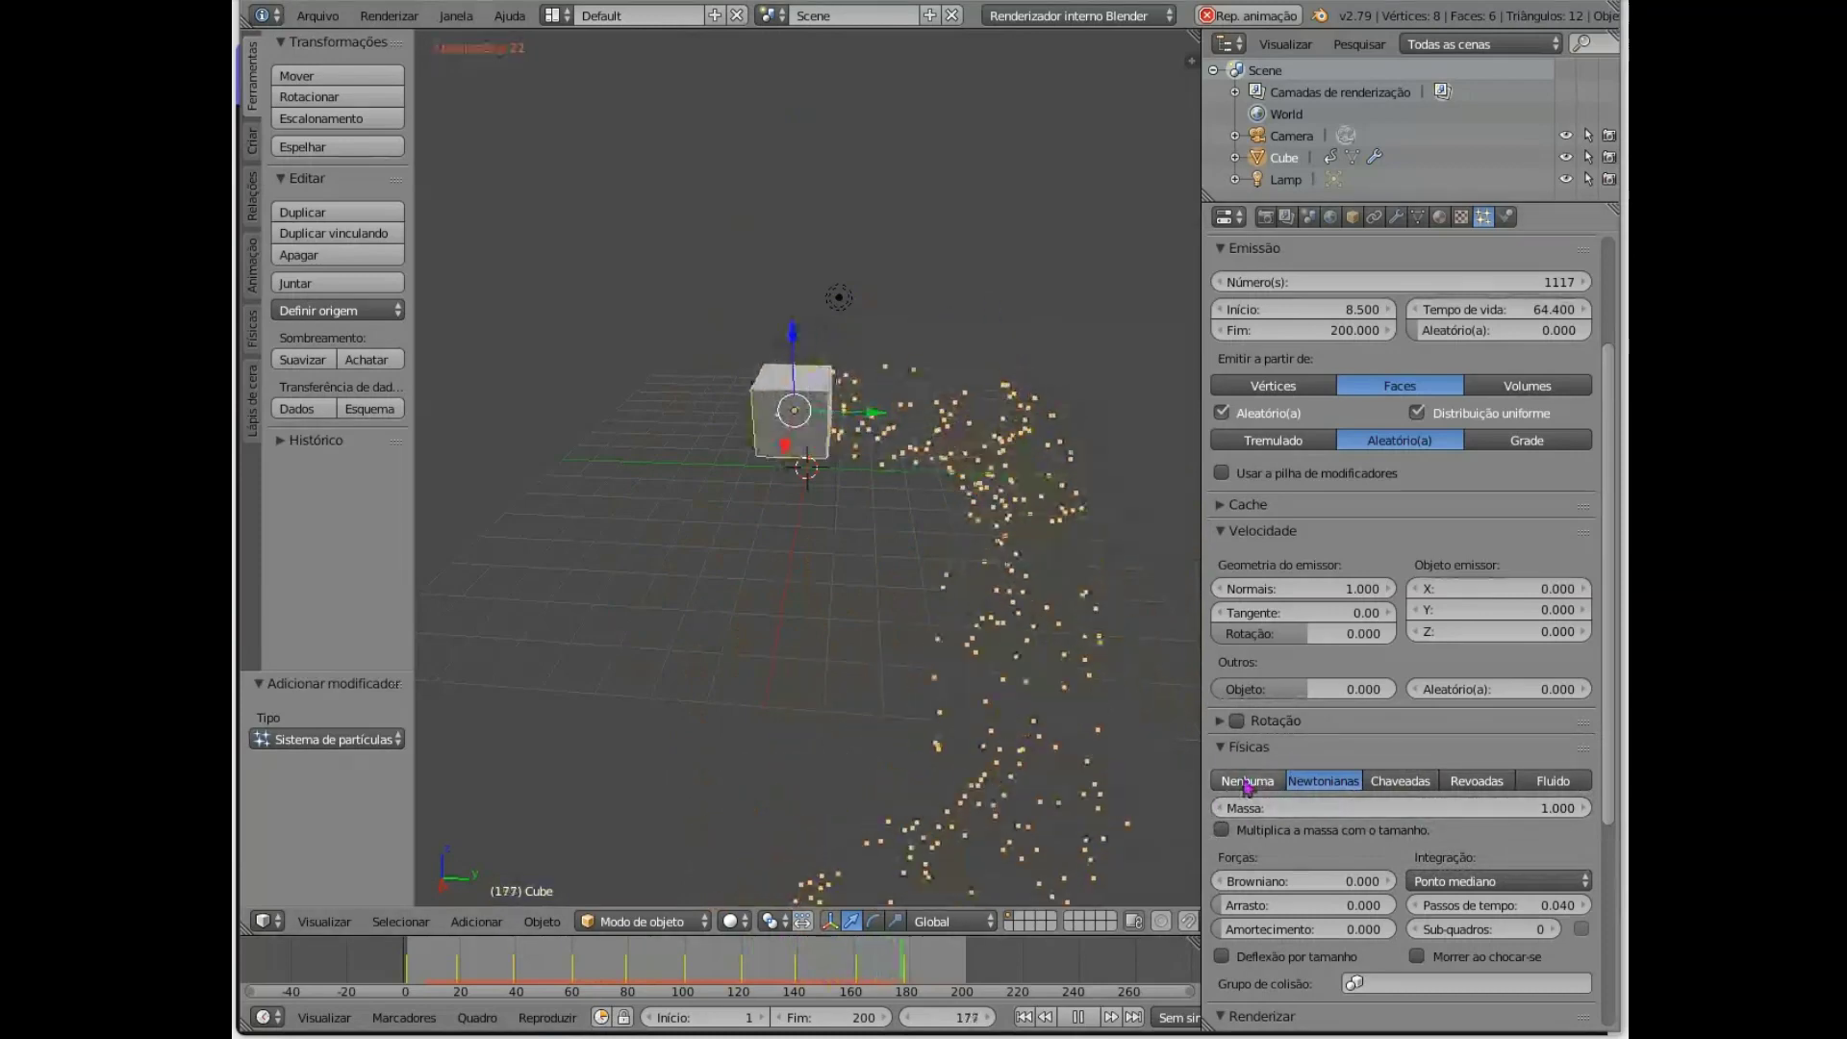
scroll(1251, 788, "down", 1)
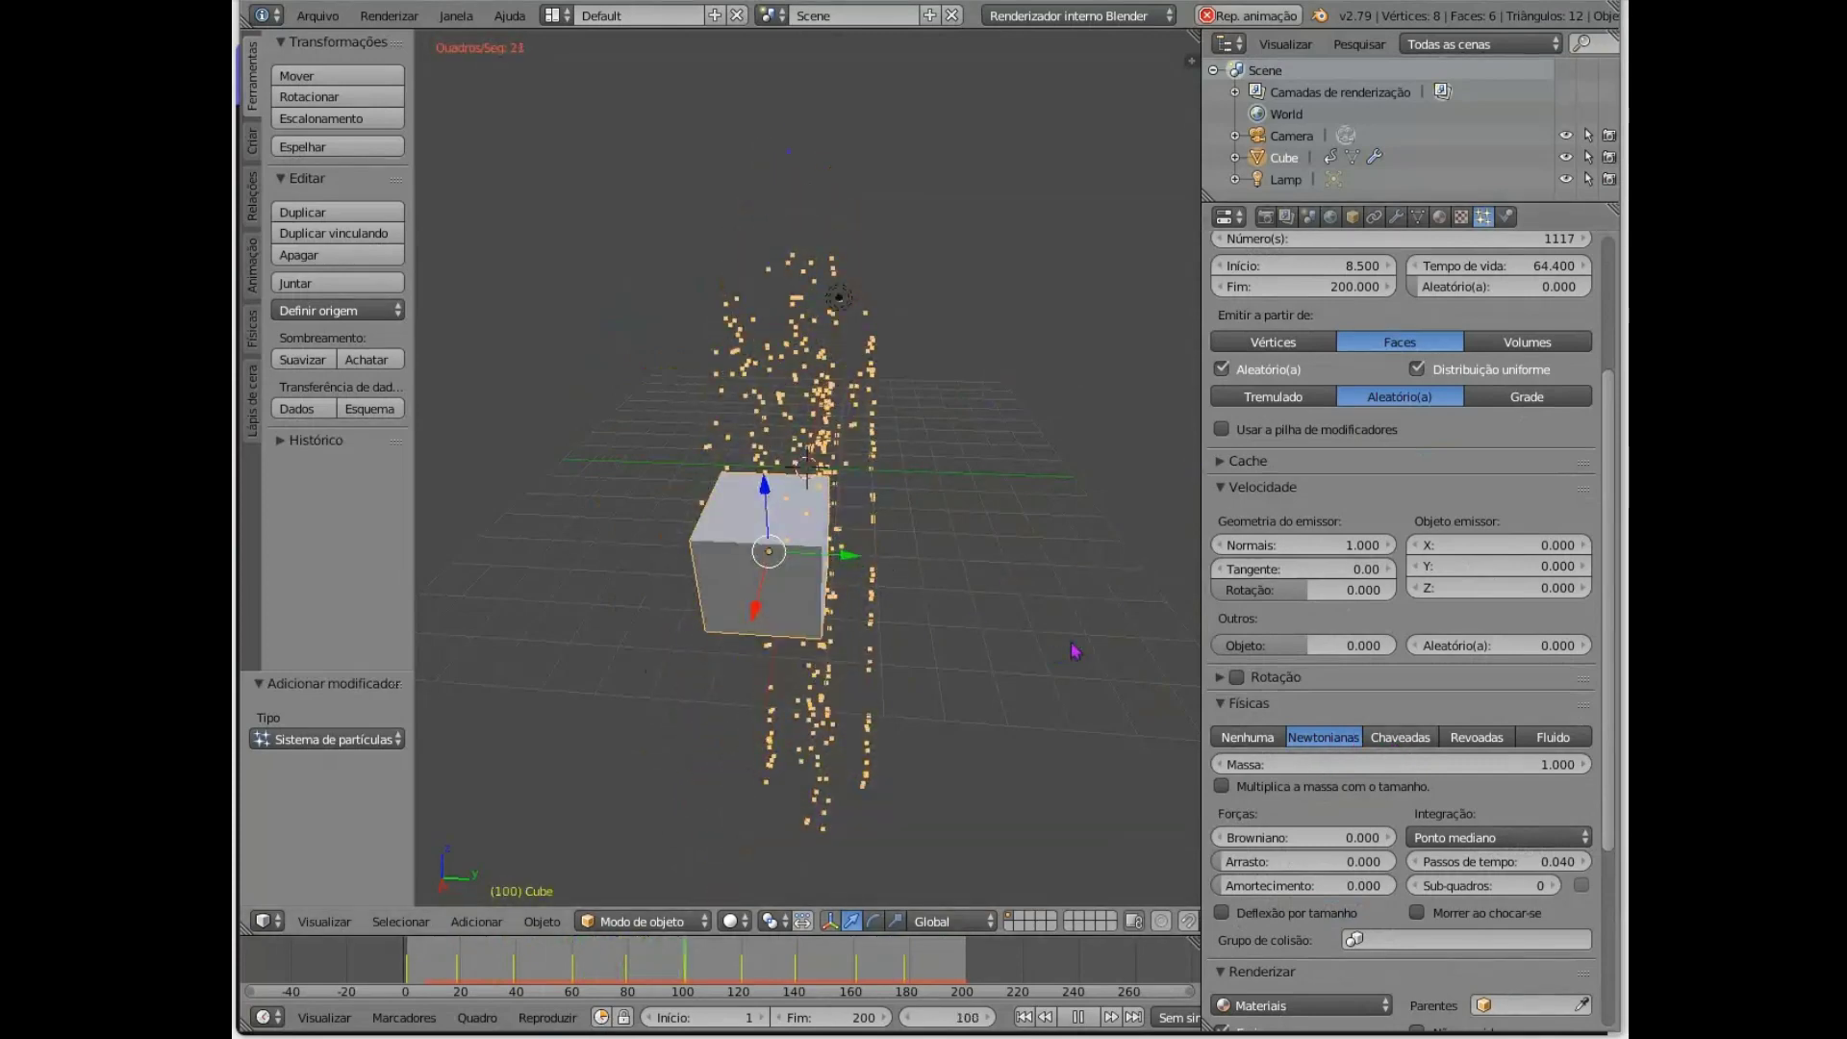
left_click(1398, 739)
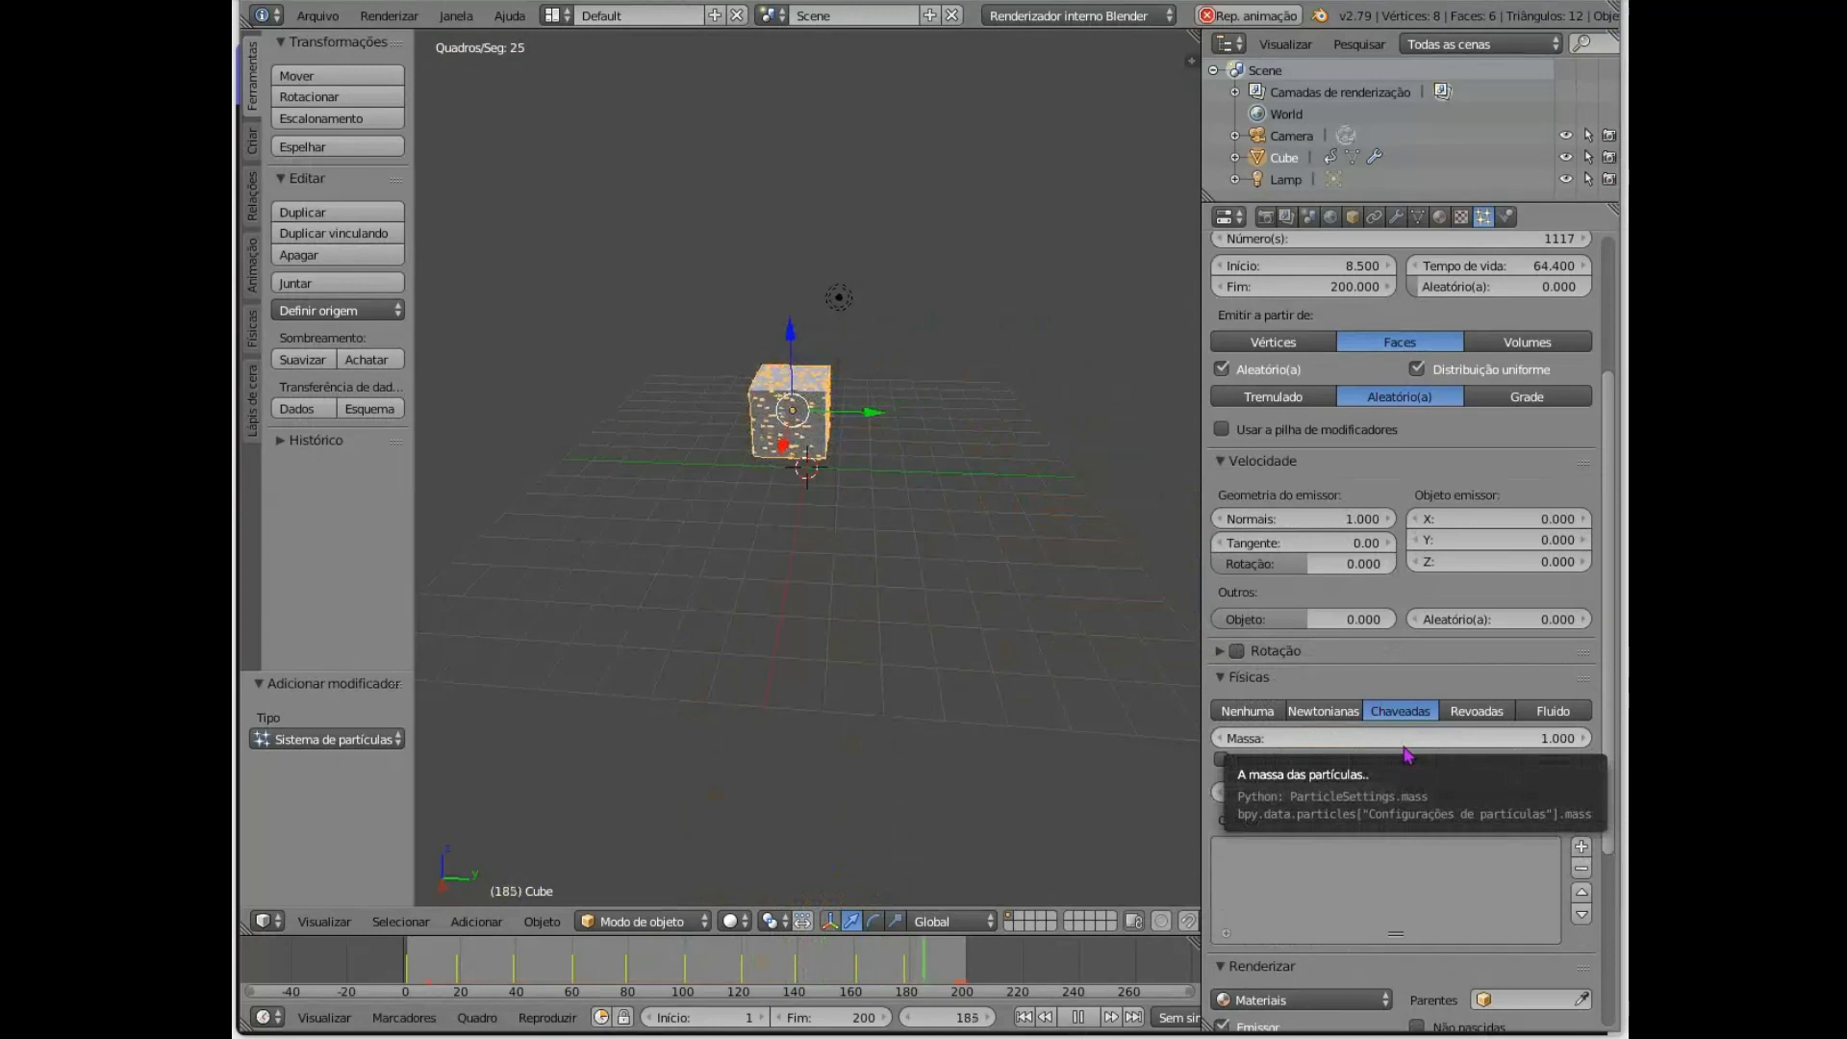
left_click(1476, 712)
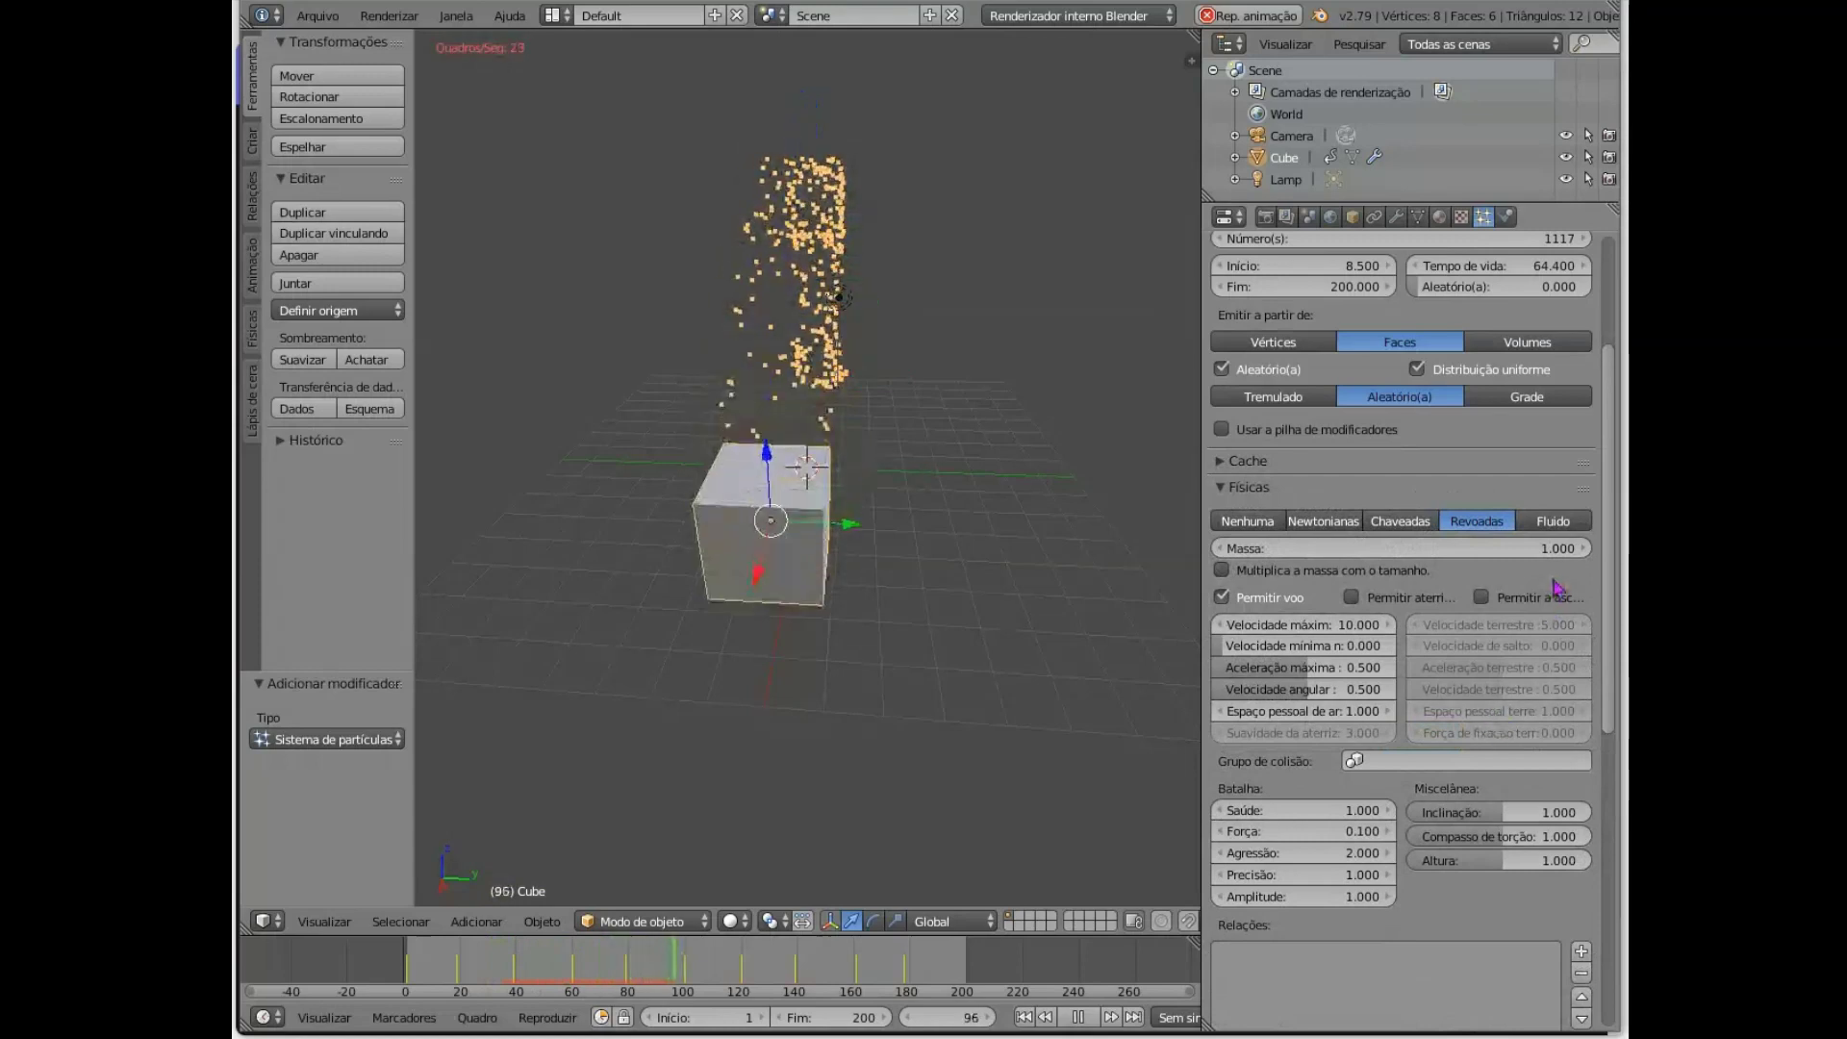
left_click(1547, 524)
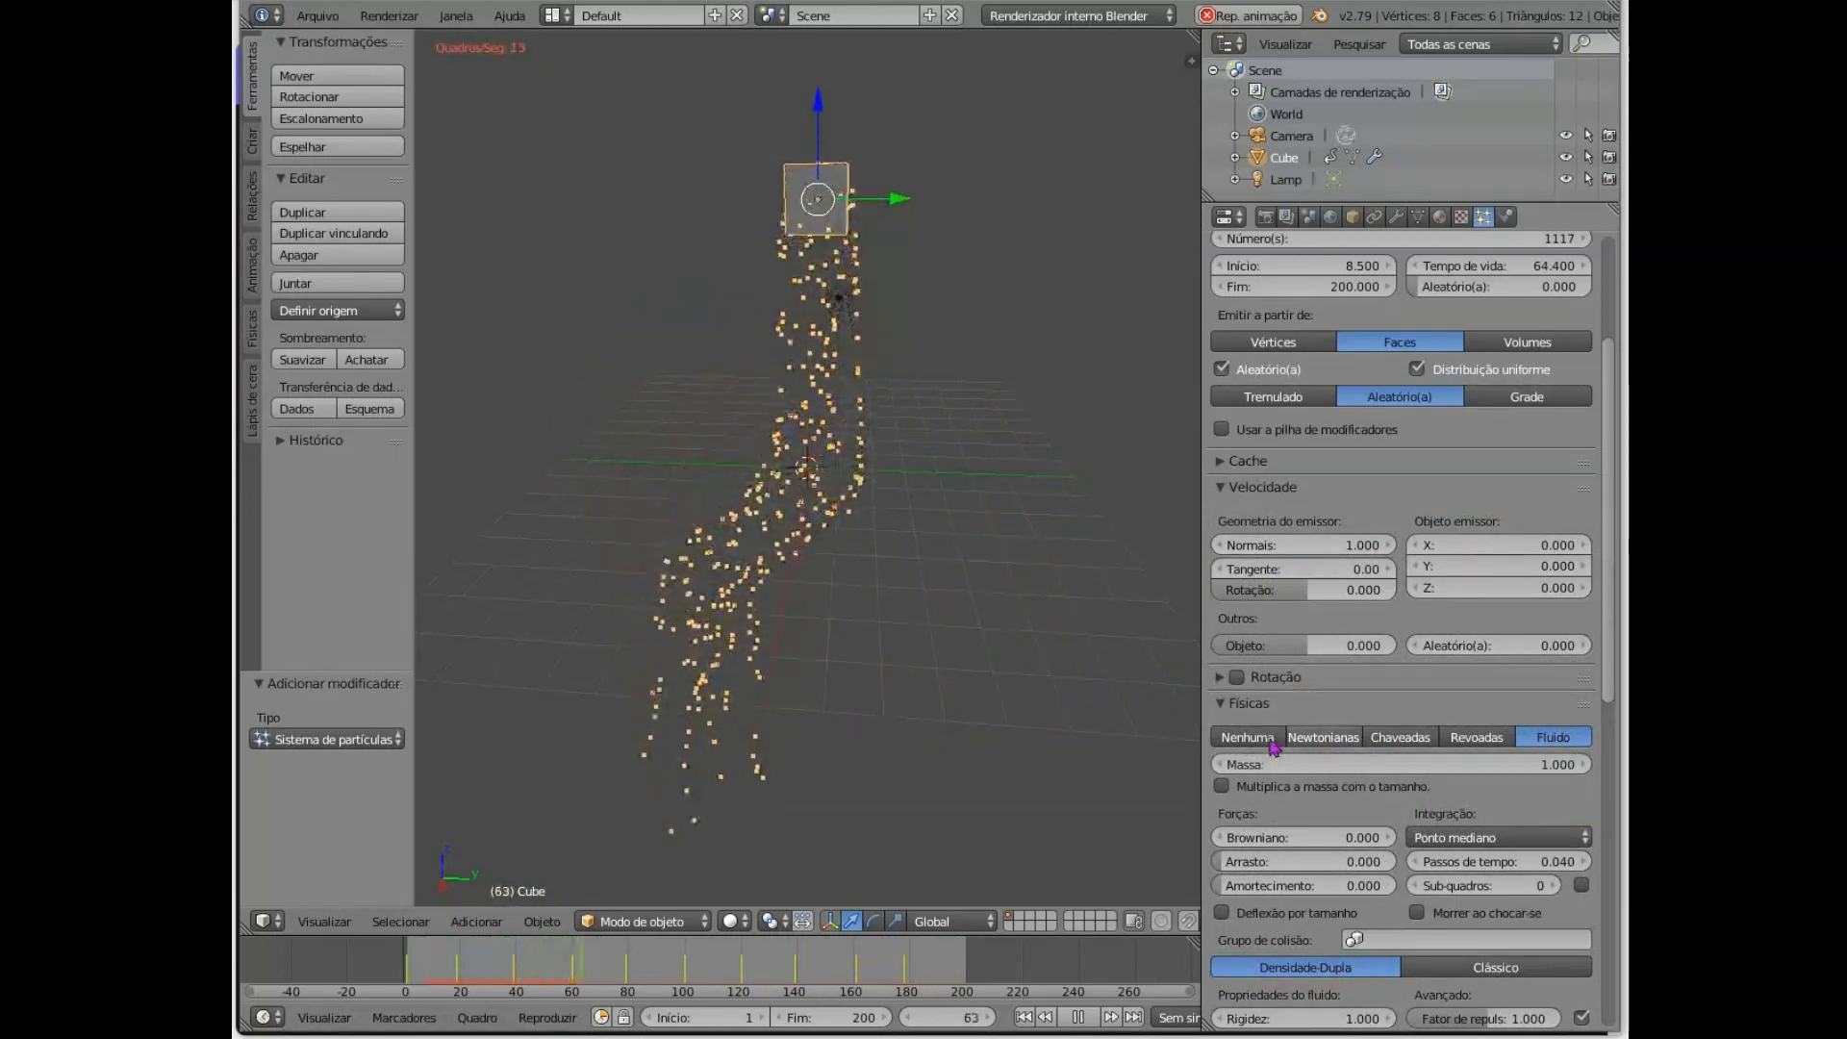
scroll(1451, 481, "up", 5)
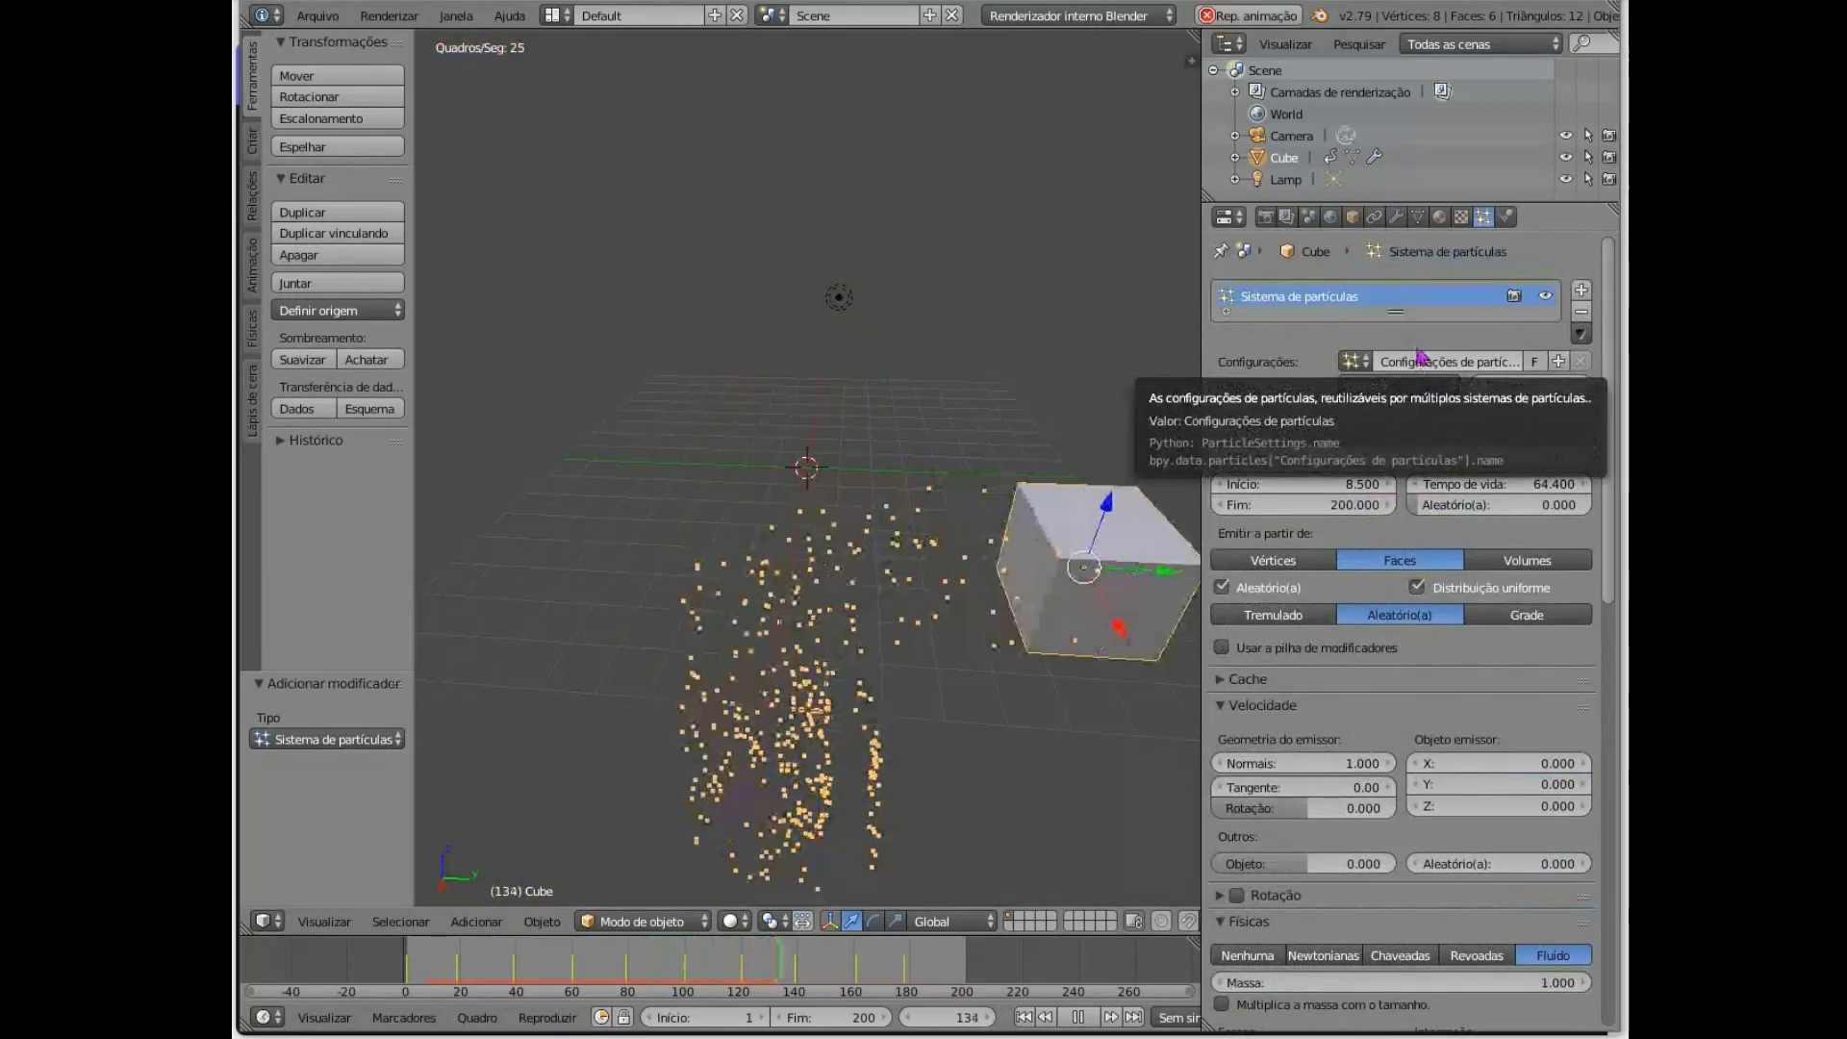
- Add a Soft Body modifier to the cube from the Simulate modifiers list
left_click(1397, 219)
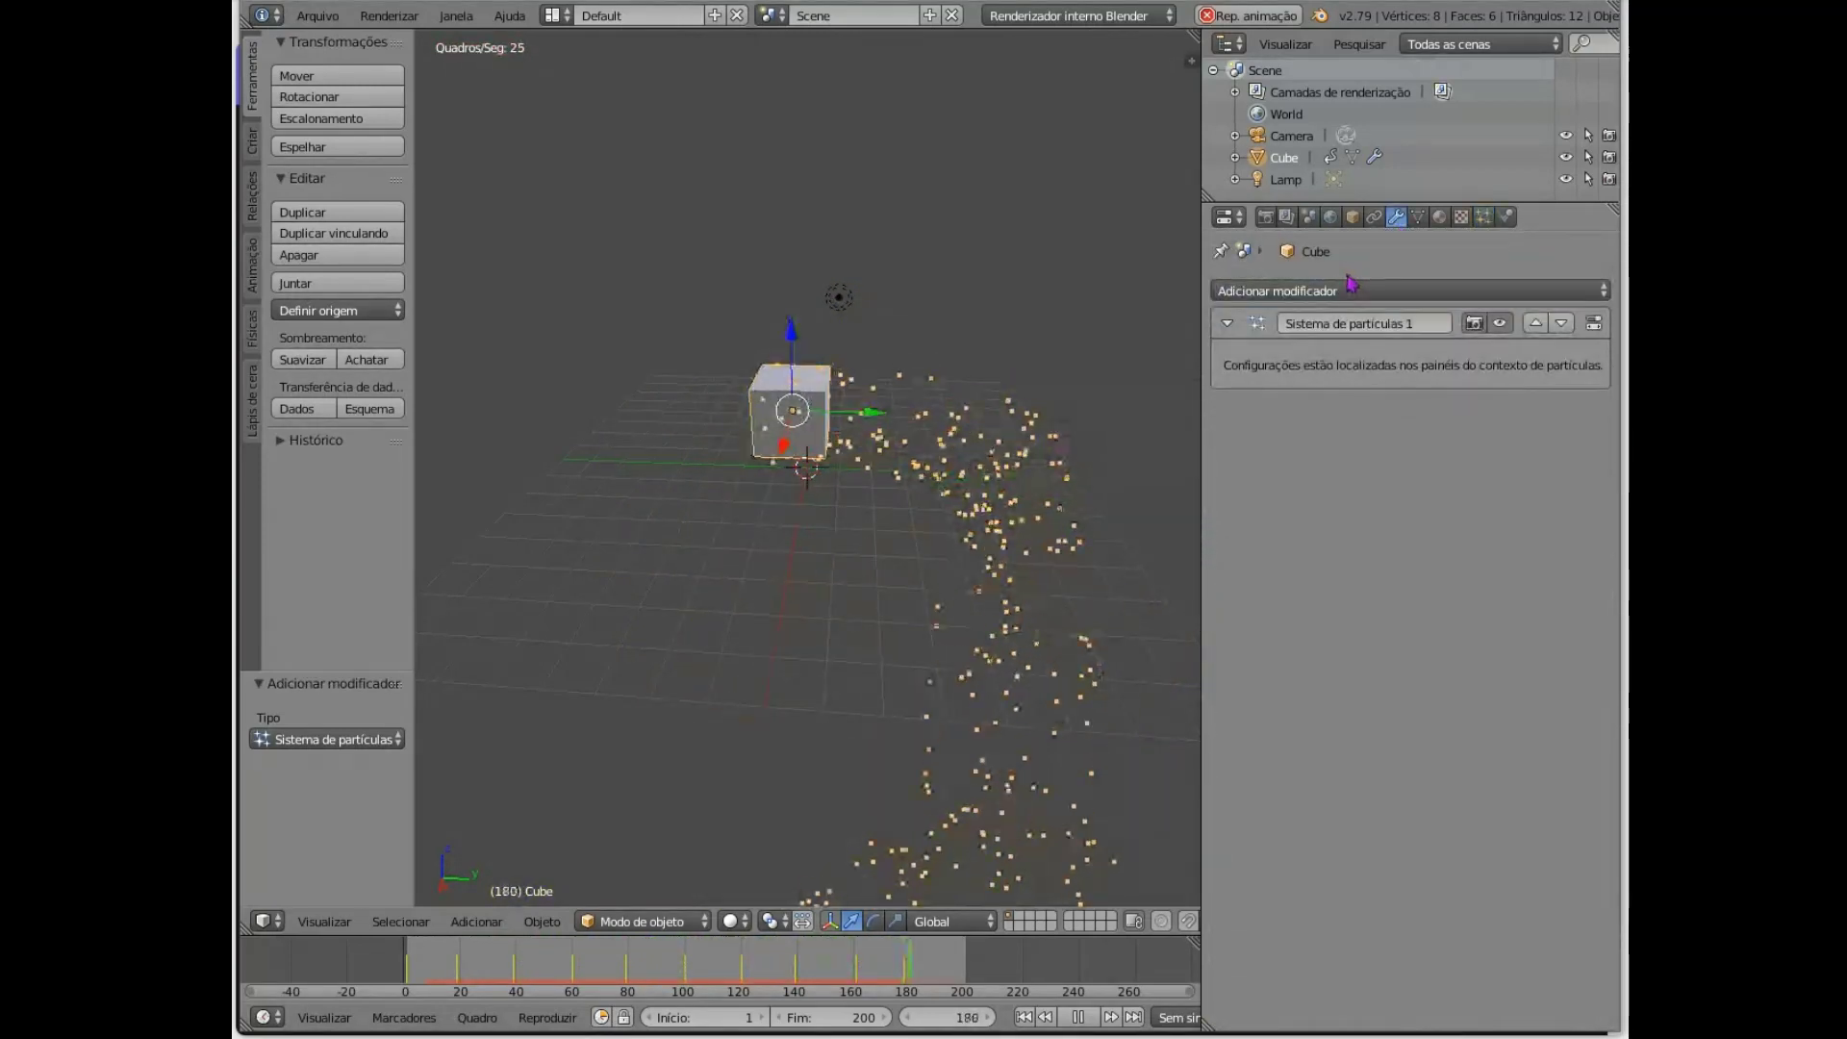
left_click(1431, 292)
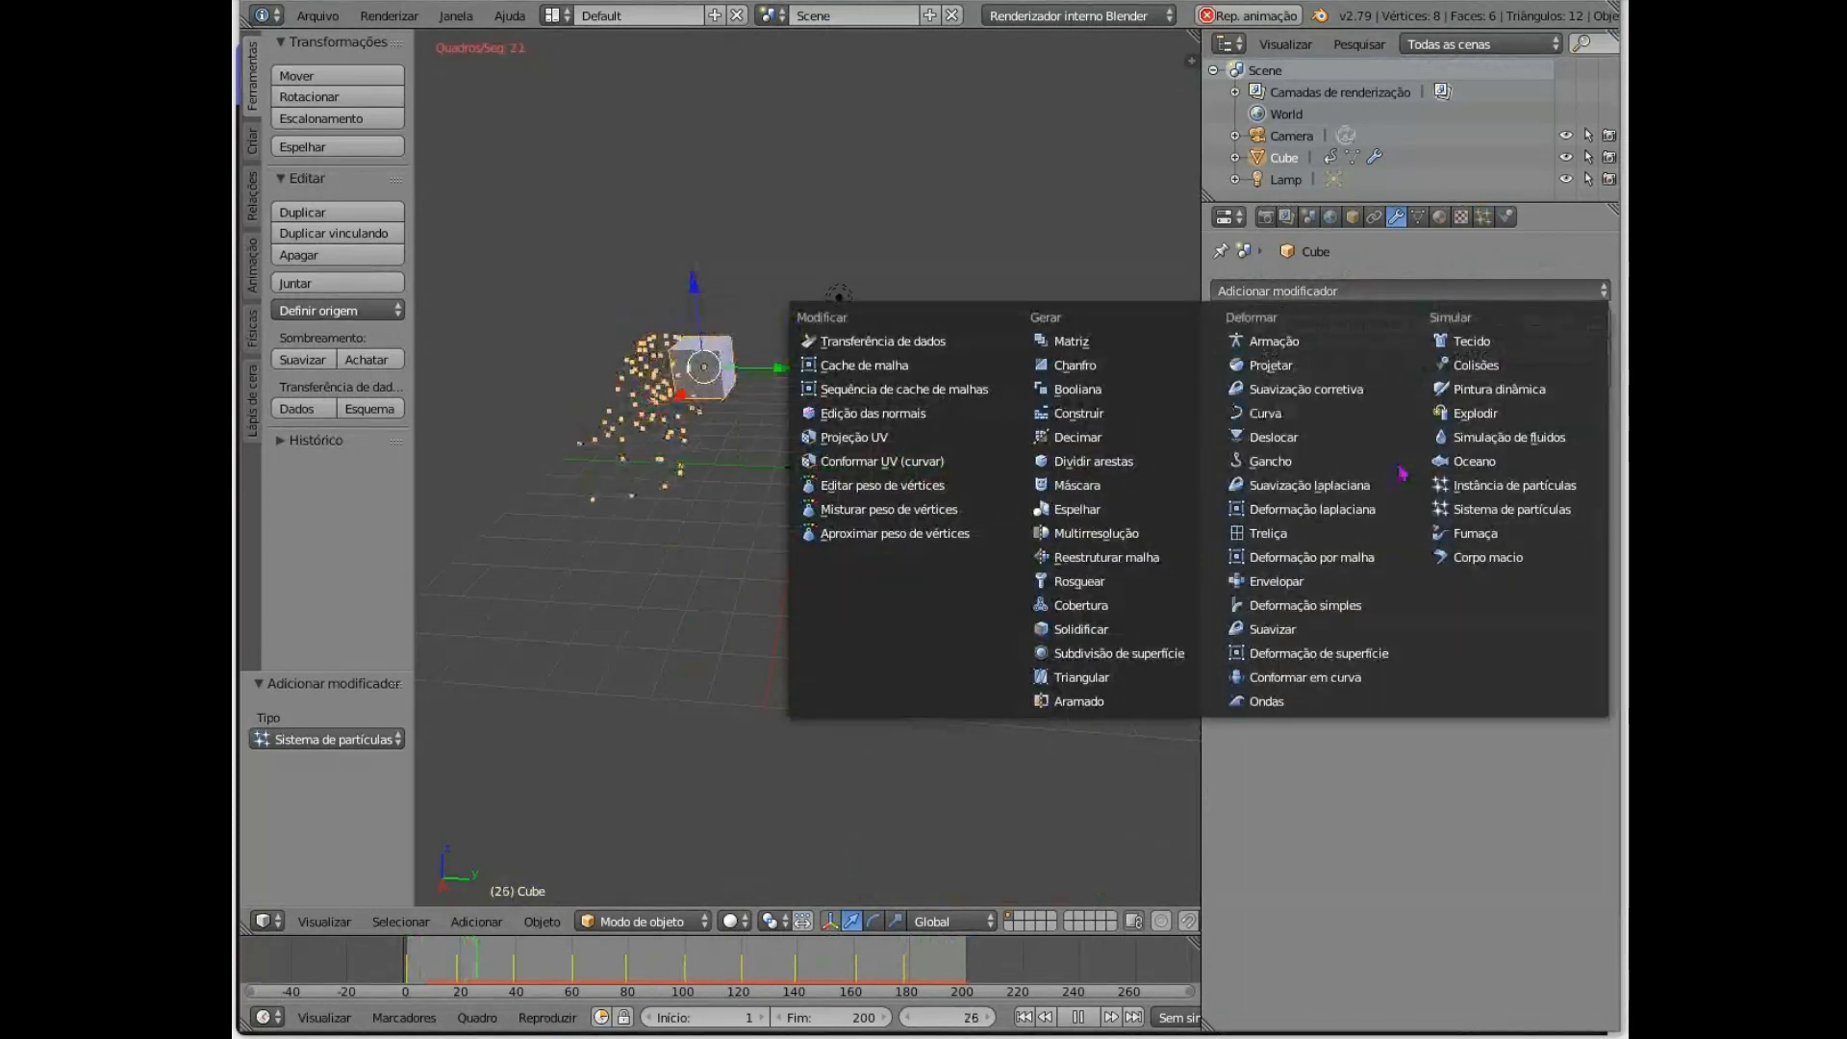
left_click(1480, 560)
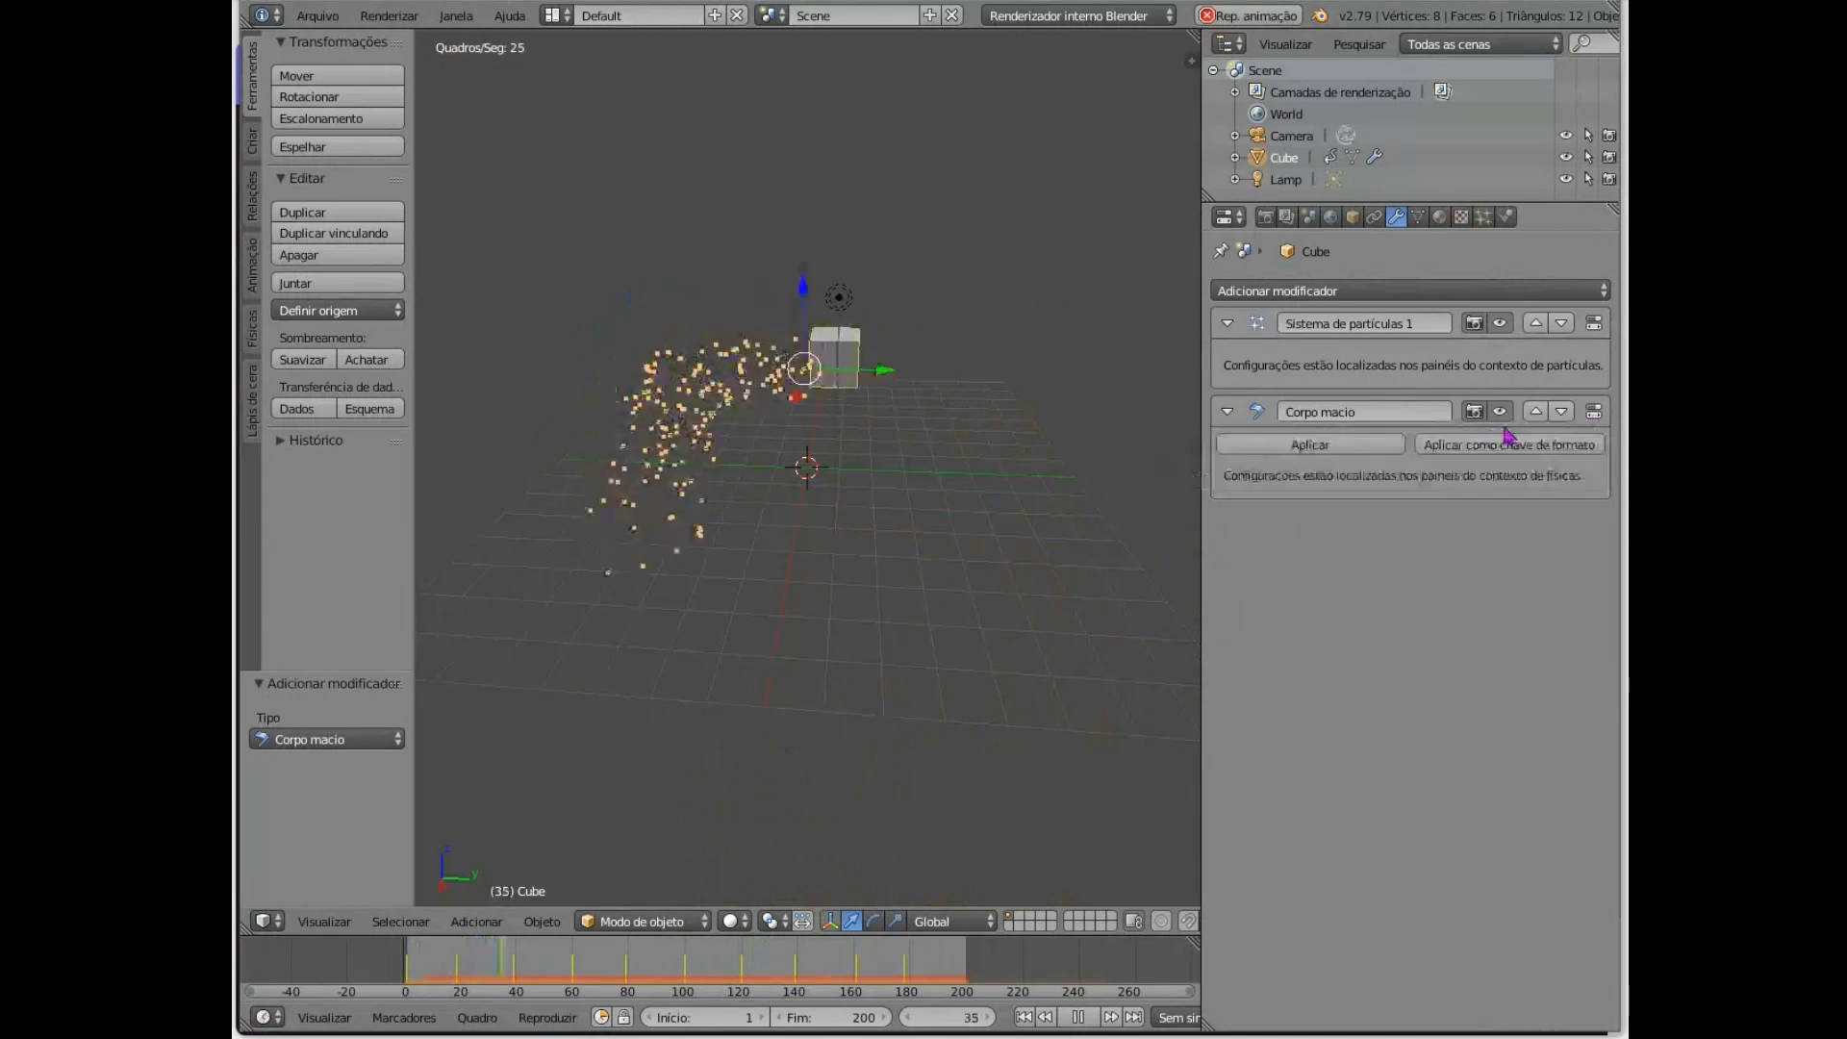
- Move Soft Body above Particle System 1 in the stack and restart playback
left_click(1535, 412)
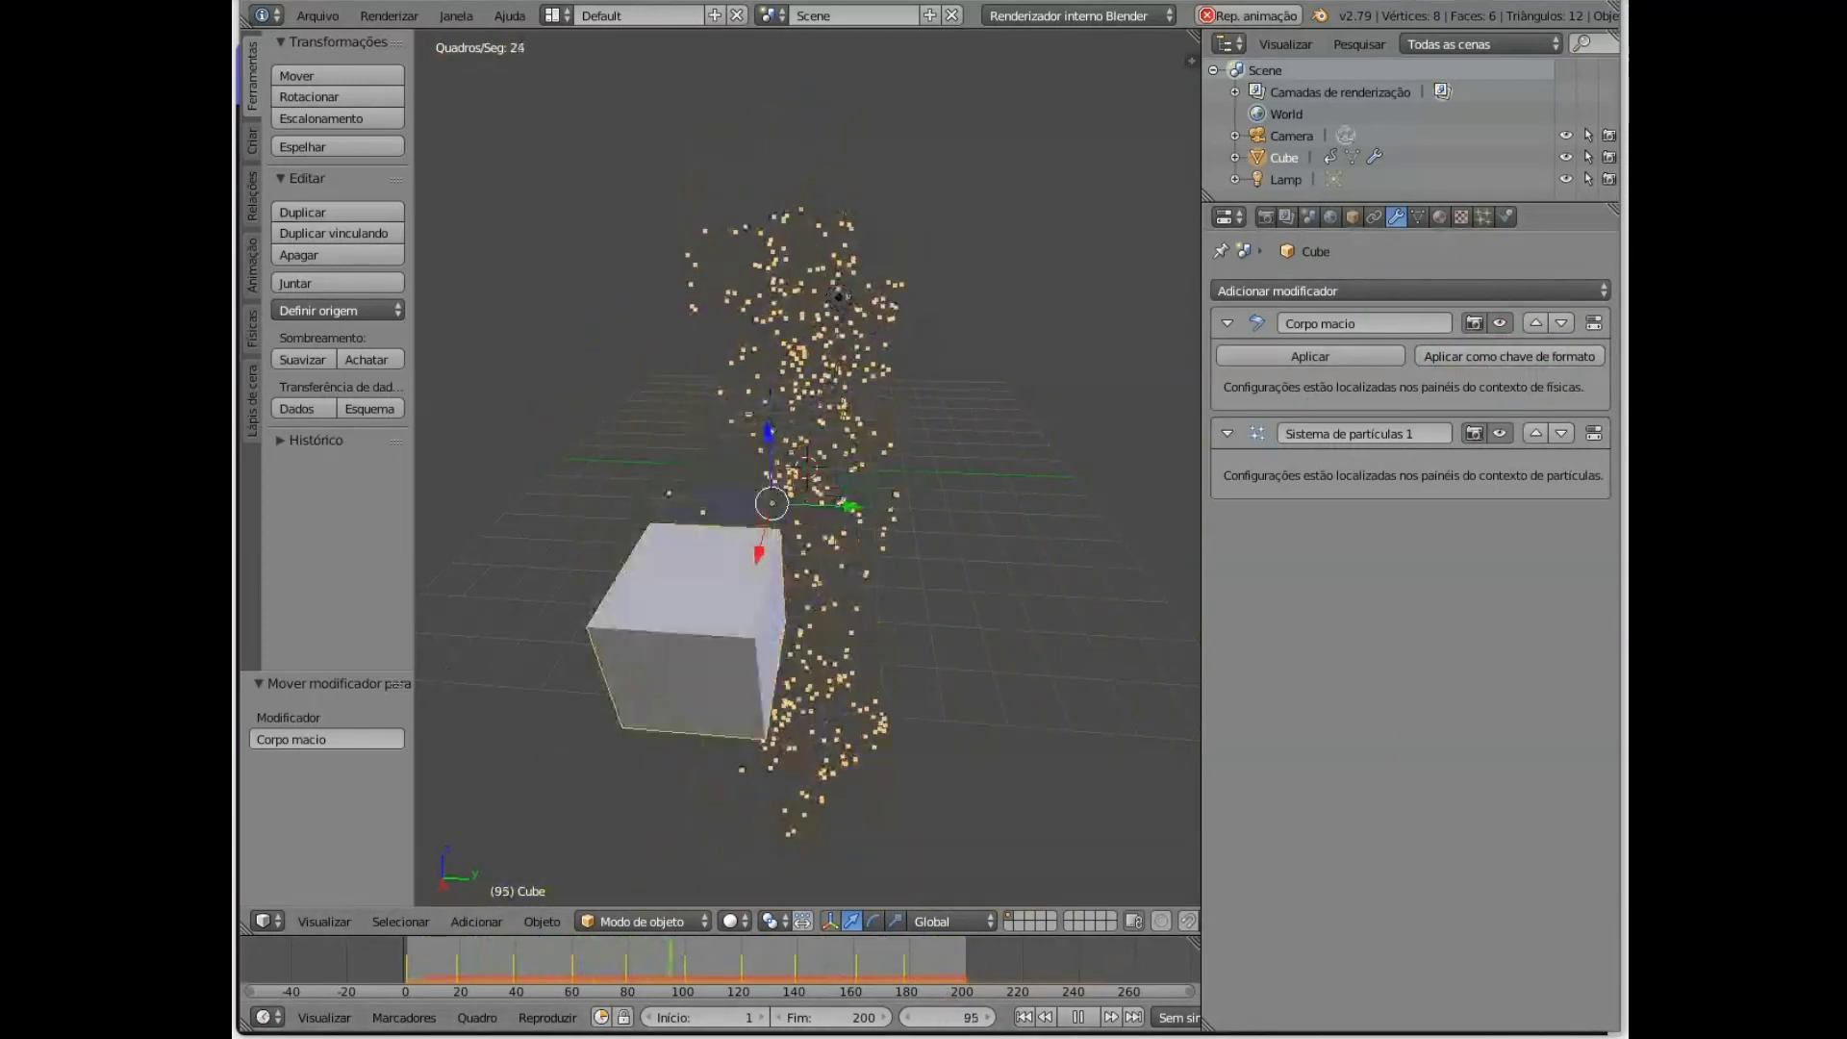
left_click(1089, 1022)
left_click(1089, 1019)
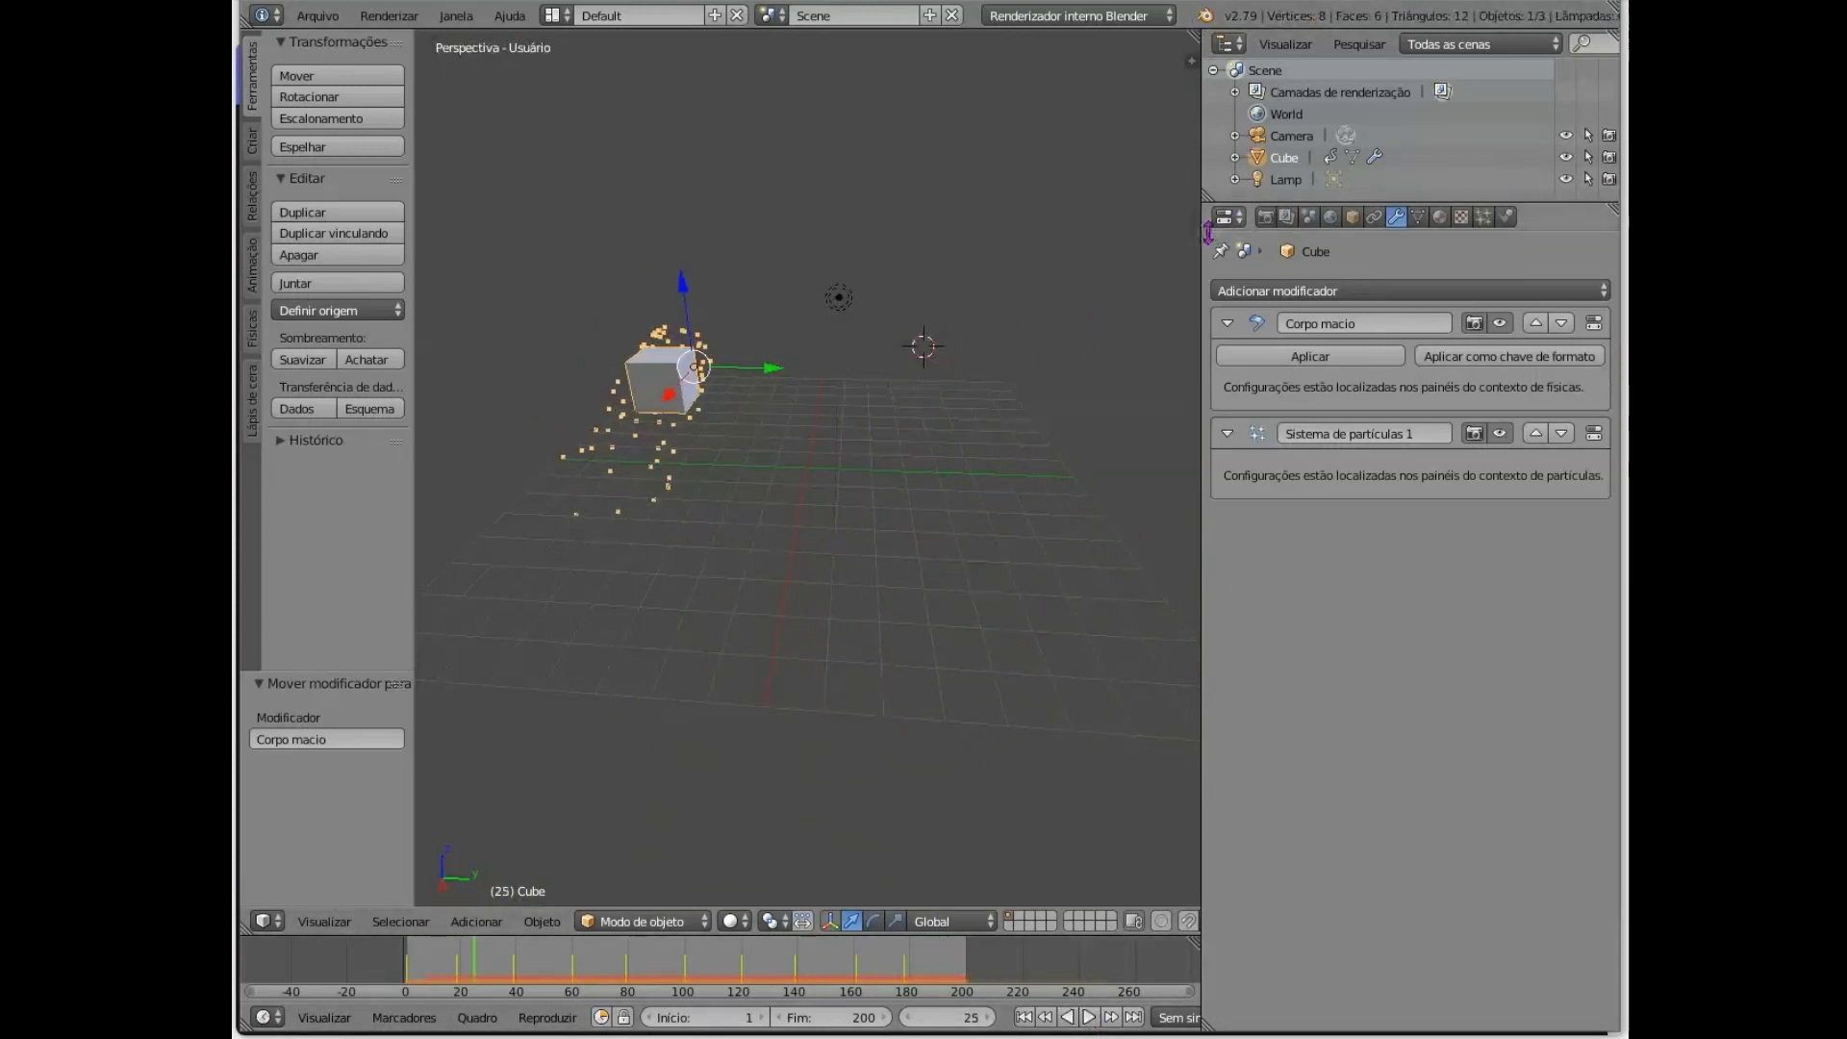
- Add a new cube, shift it 9.089 along X, and stretch it 7.71 along Y
left_click_drag(1200, 238, 1344, 288)
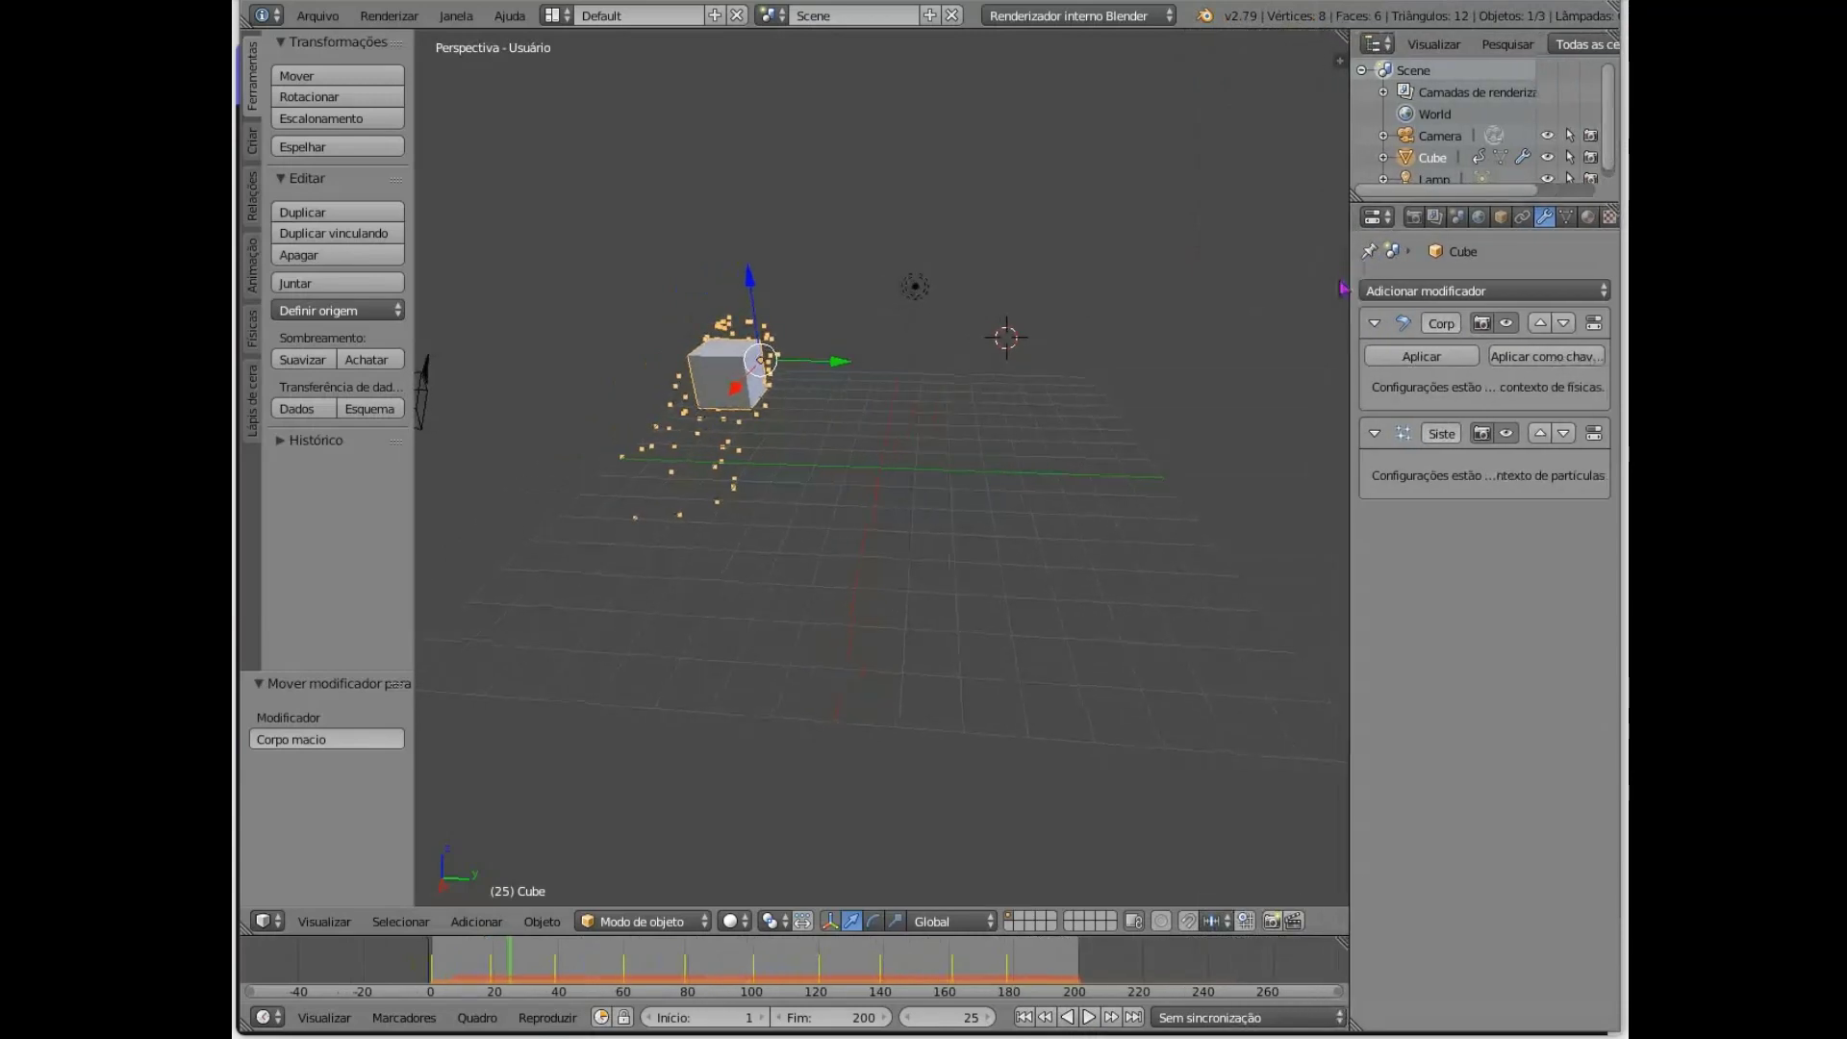
left_click(253, 144)
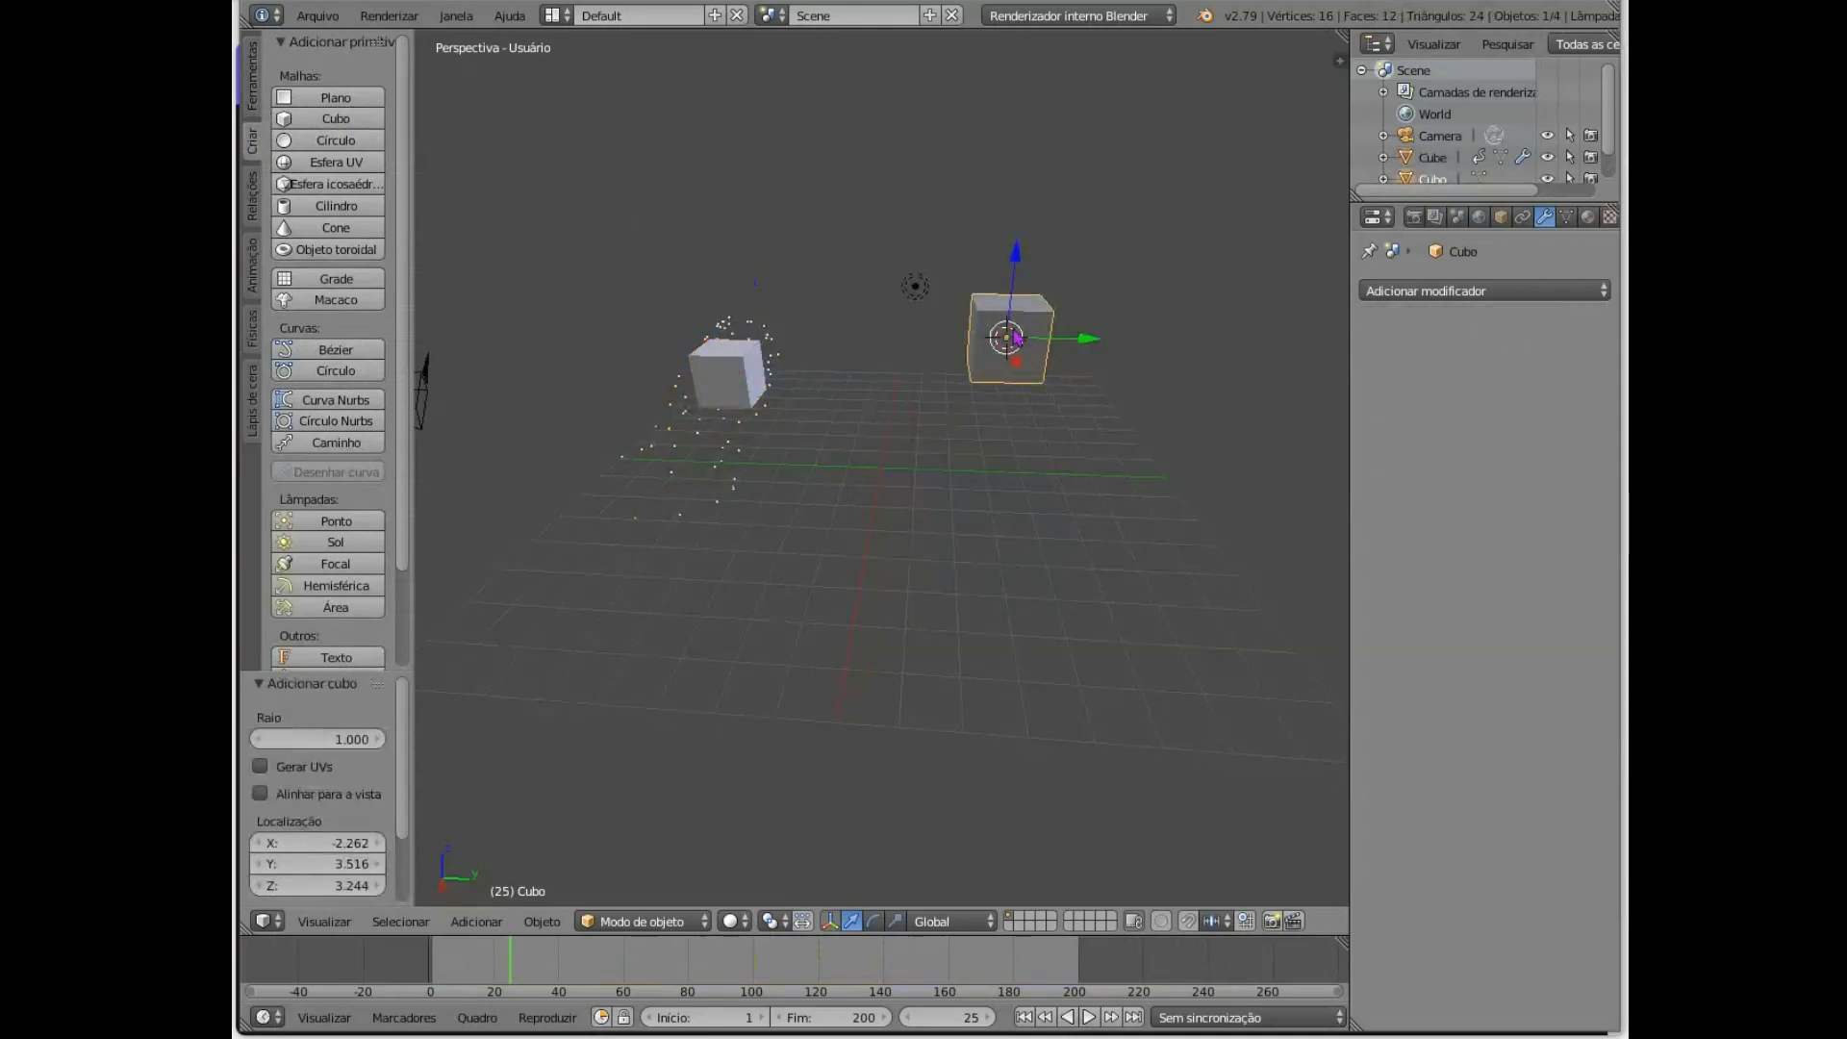
left_click_drag(1087, 353, 892, 673)
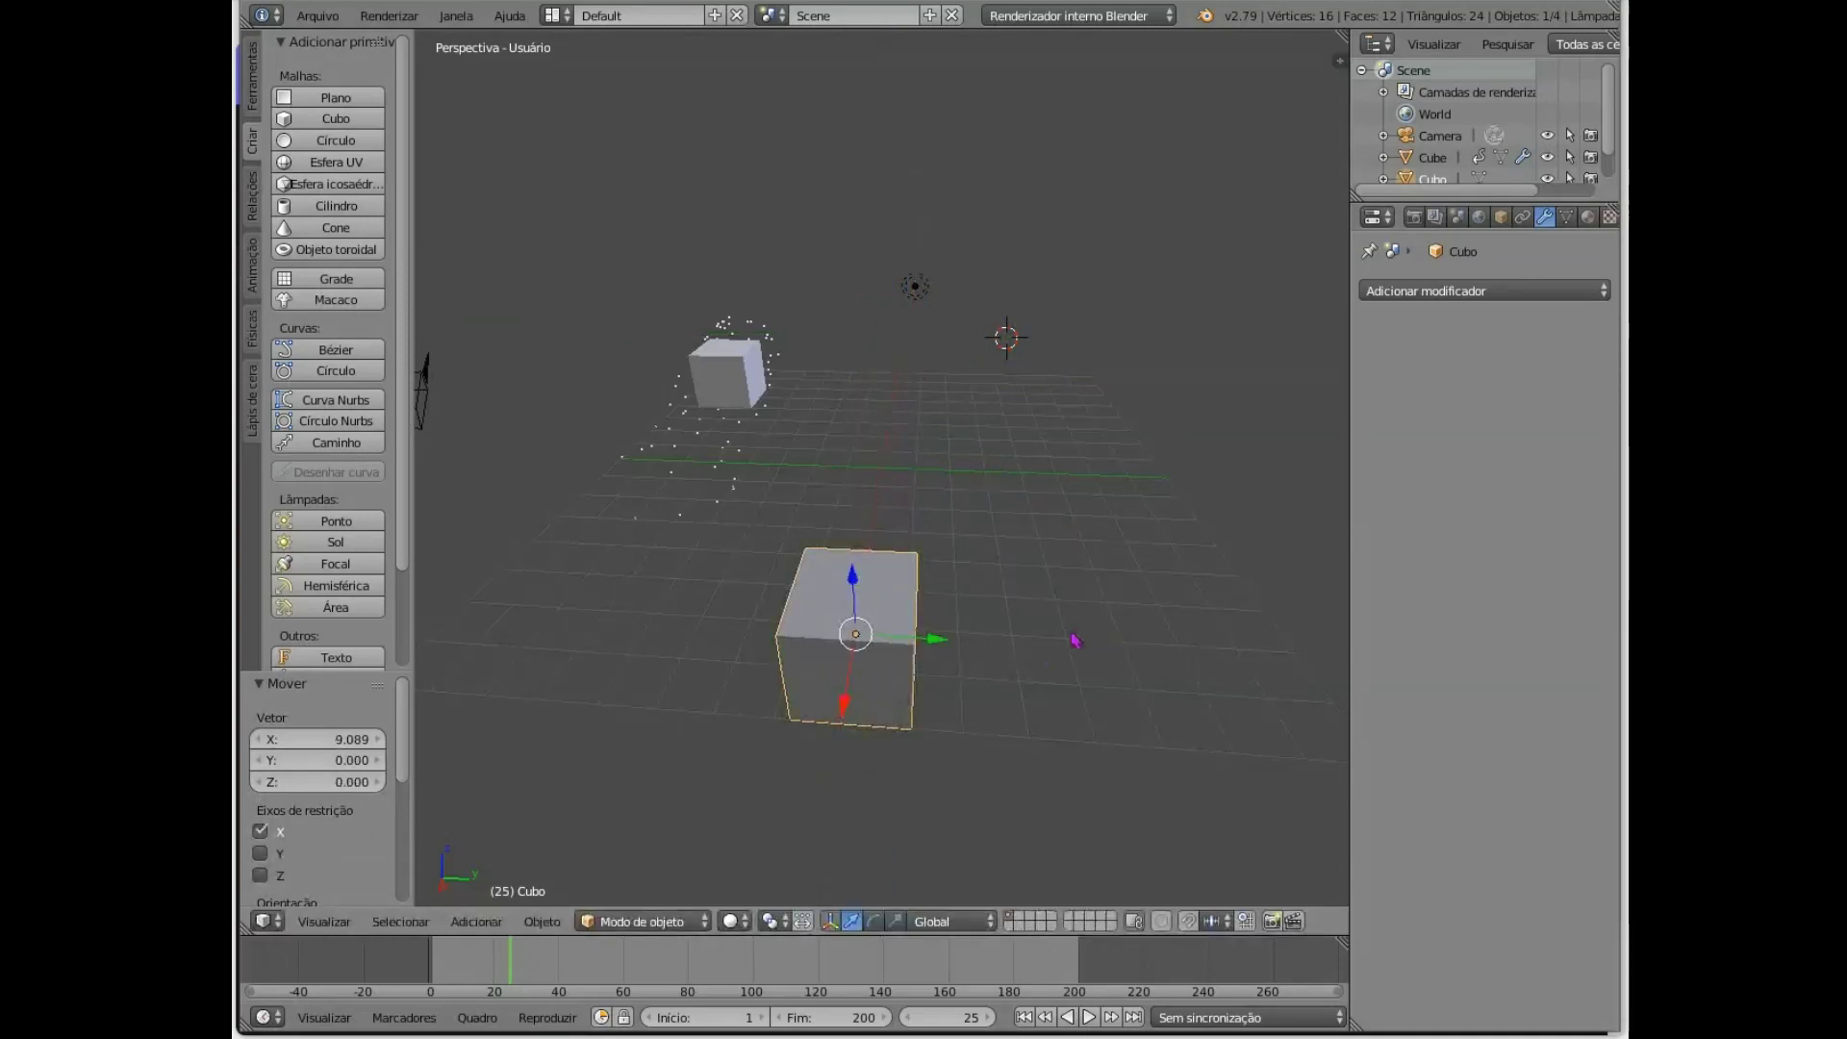
key("s")
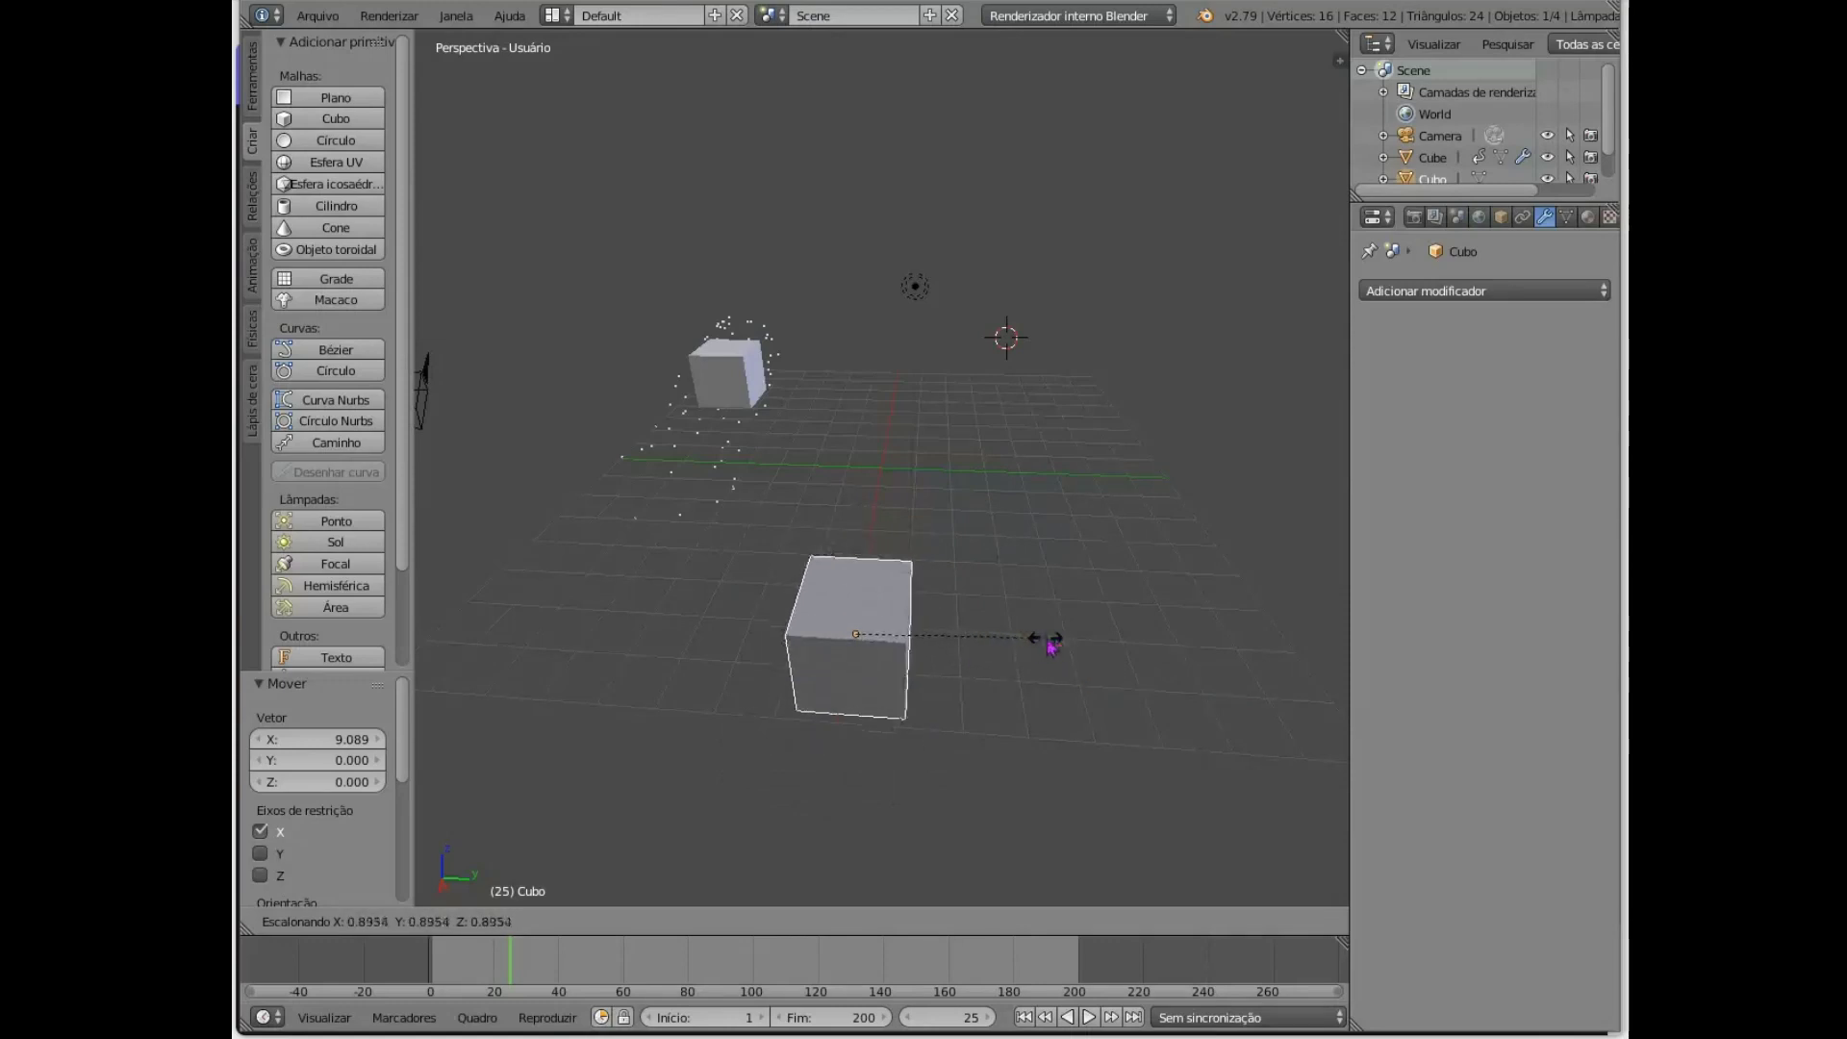
key("y")
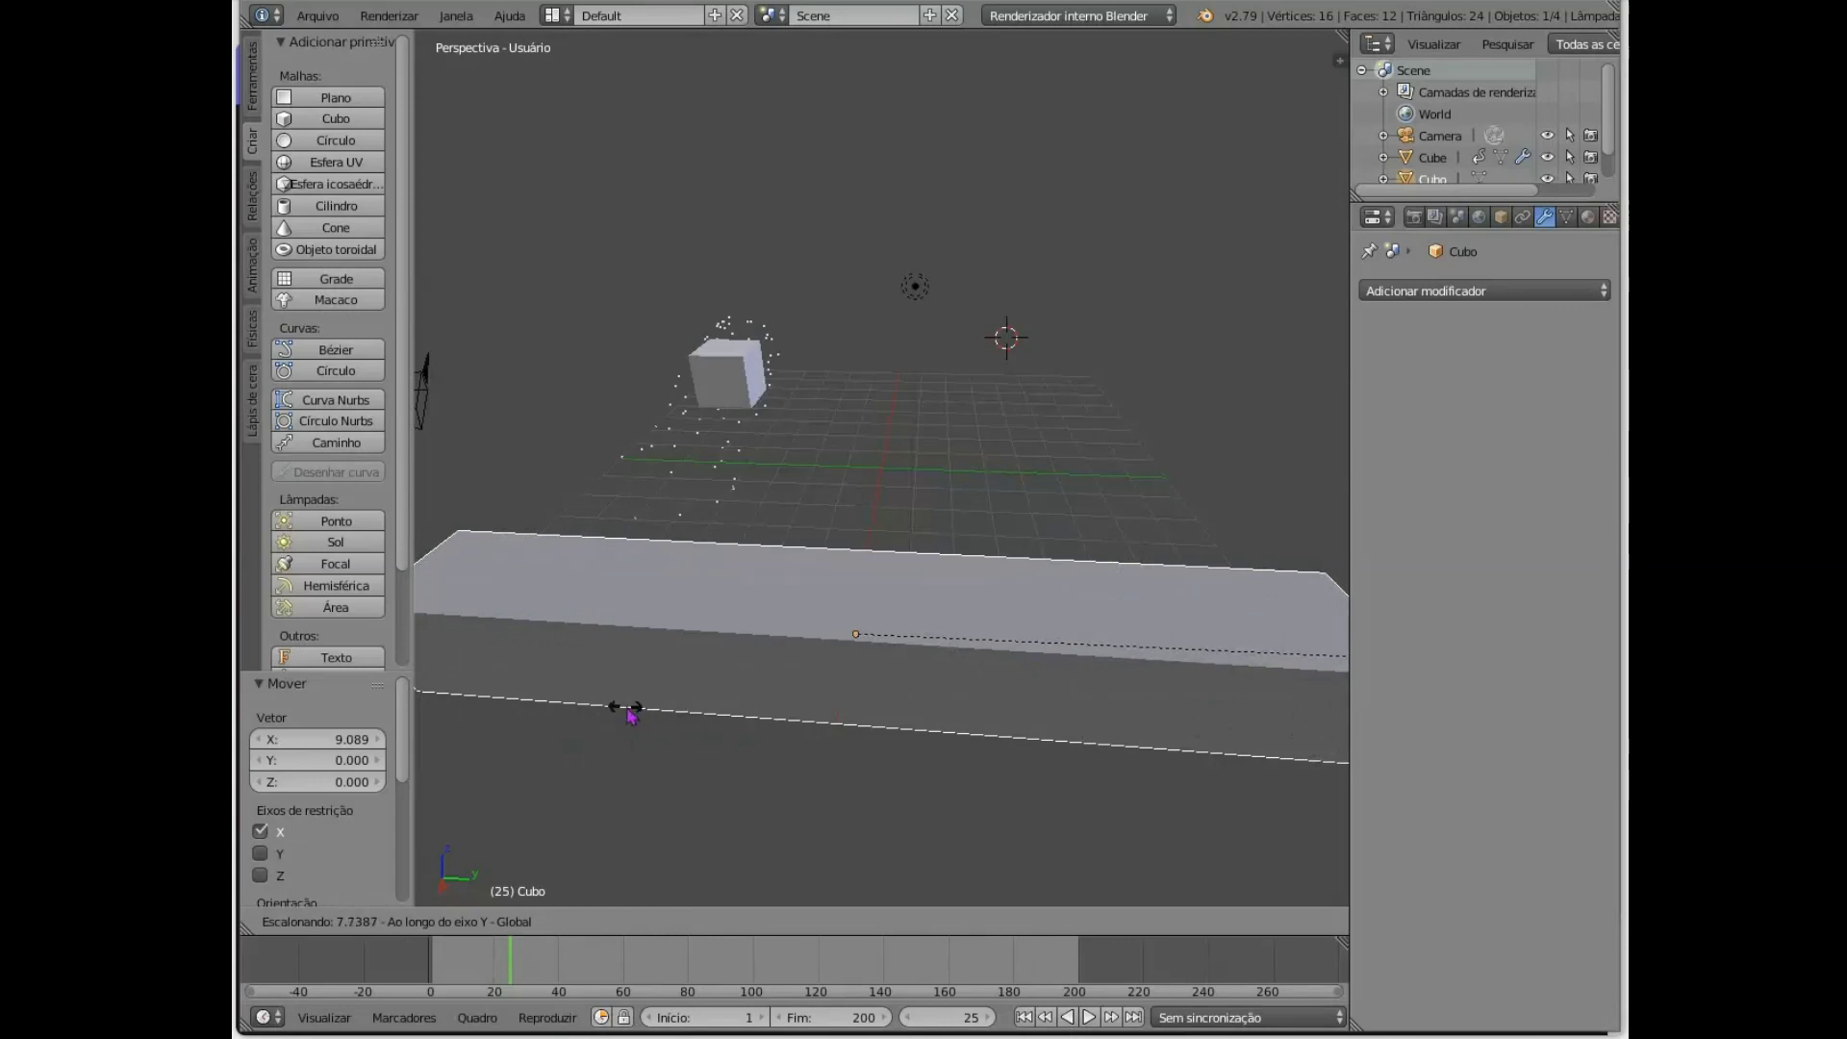
left_click(635, 705)
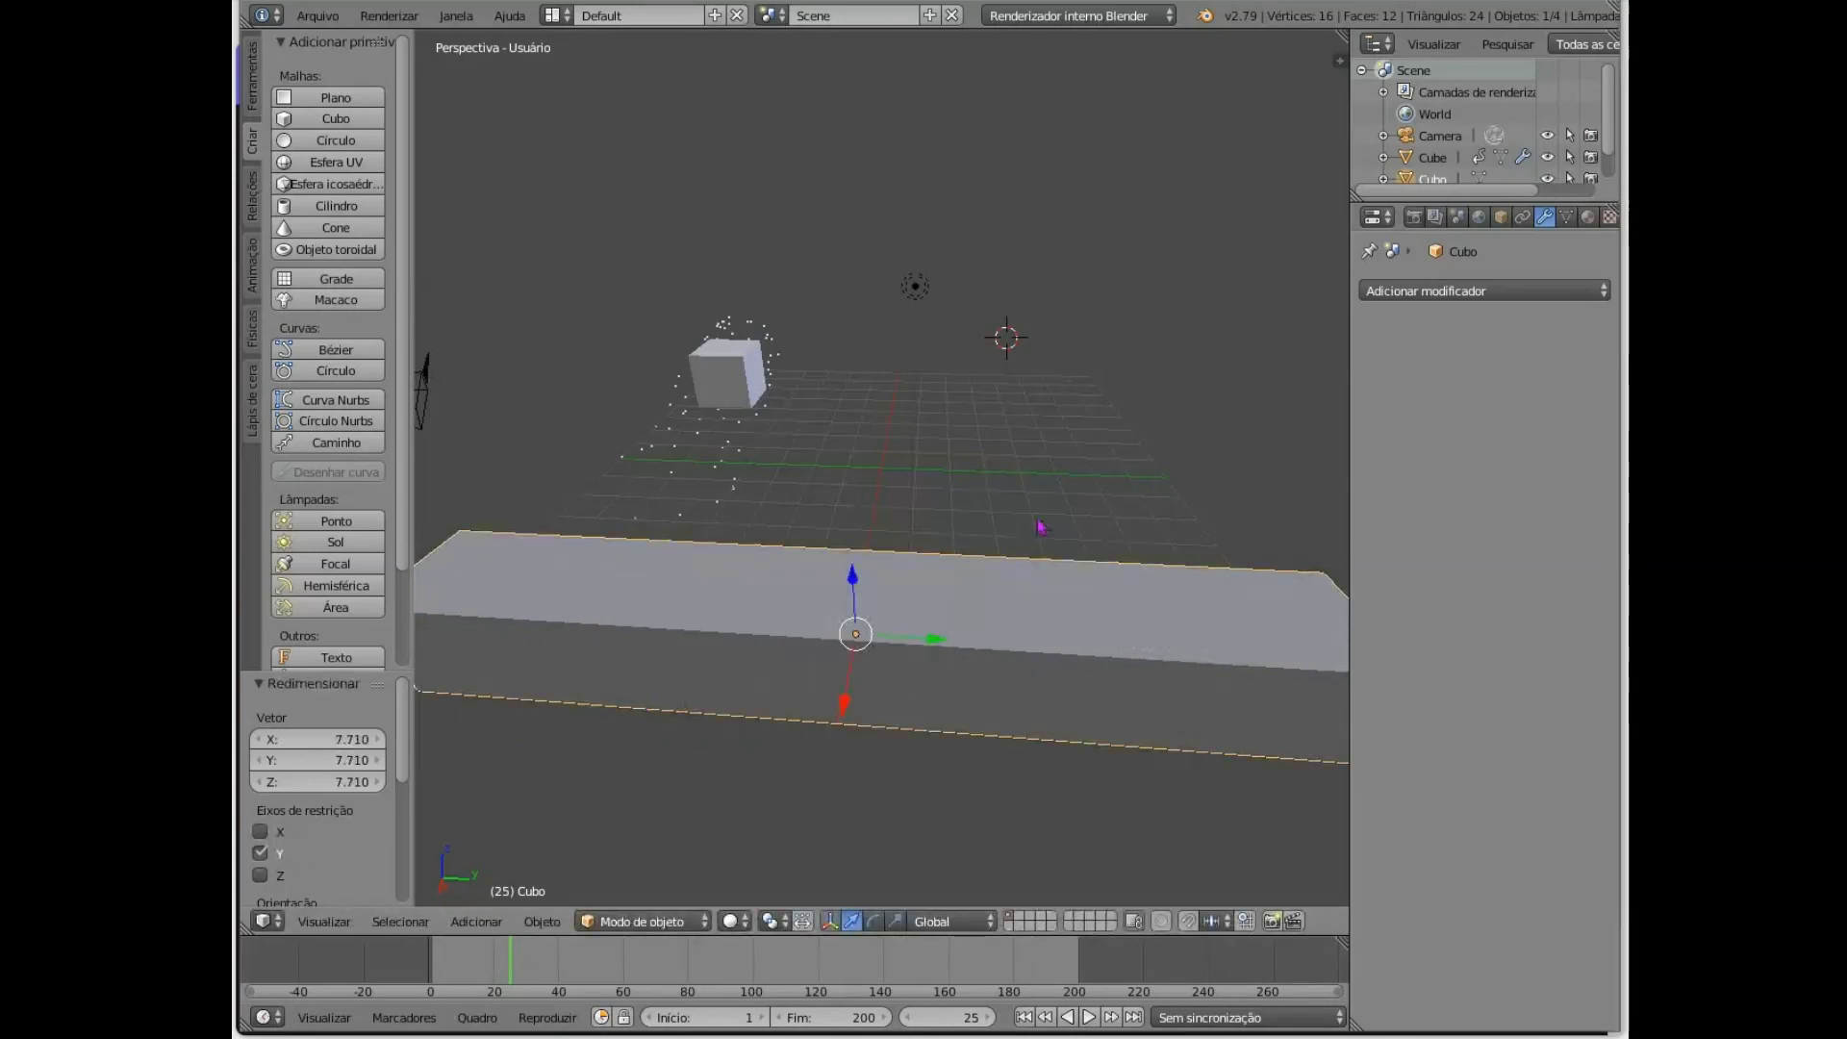
- Scale the slab to 0.161 along X to make a thin wall
middle_click_drag(1039, 526, 856, 500)
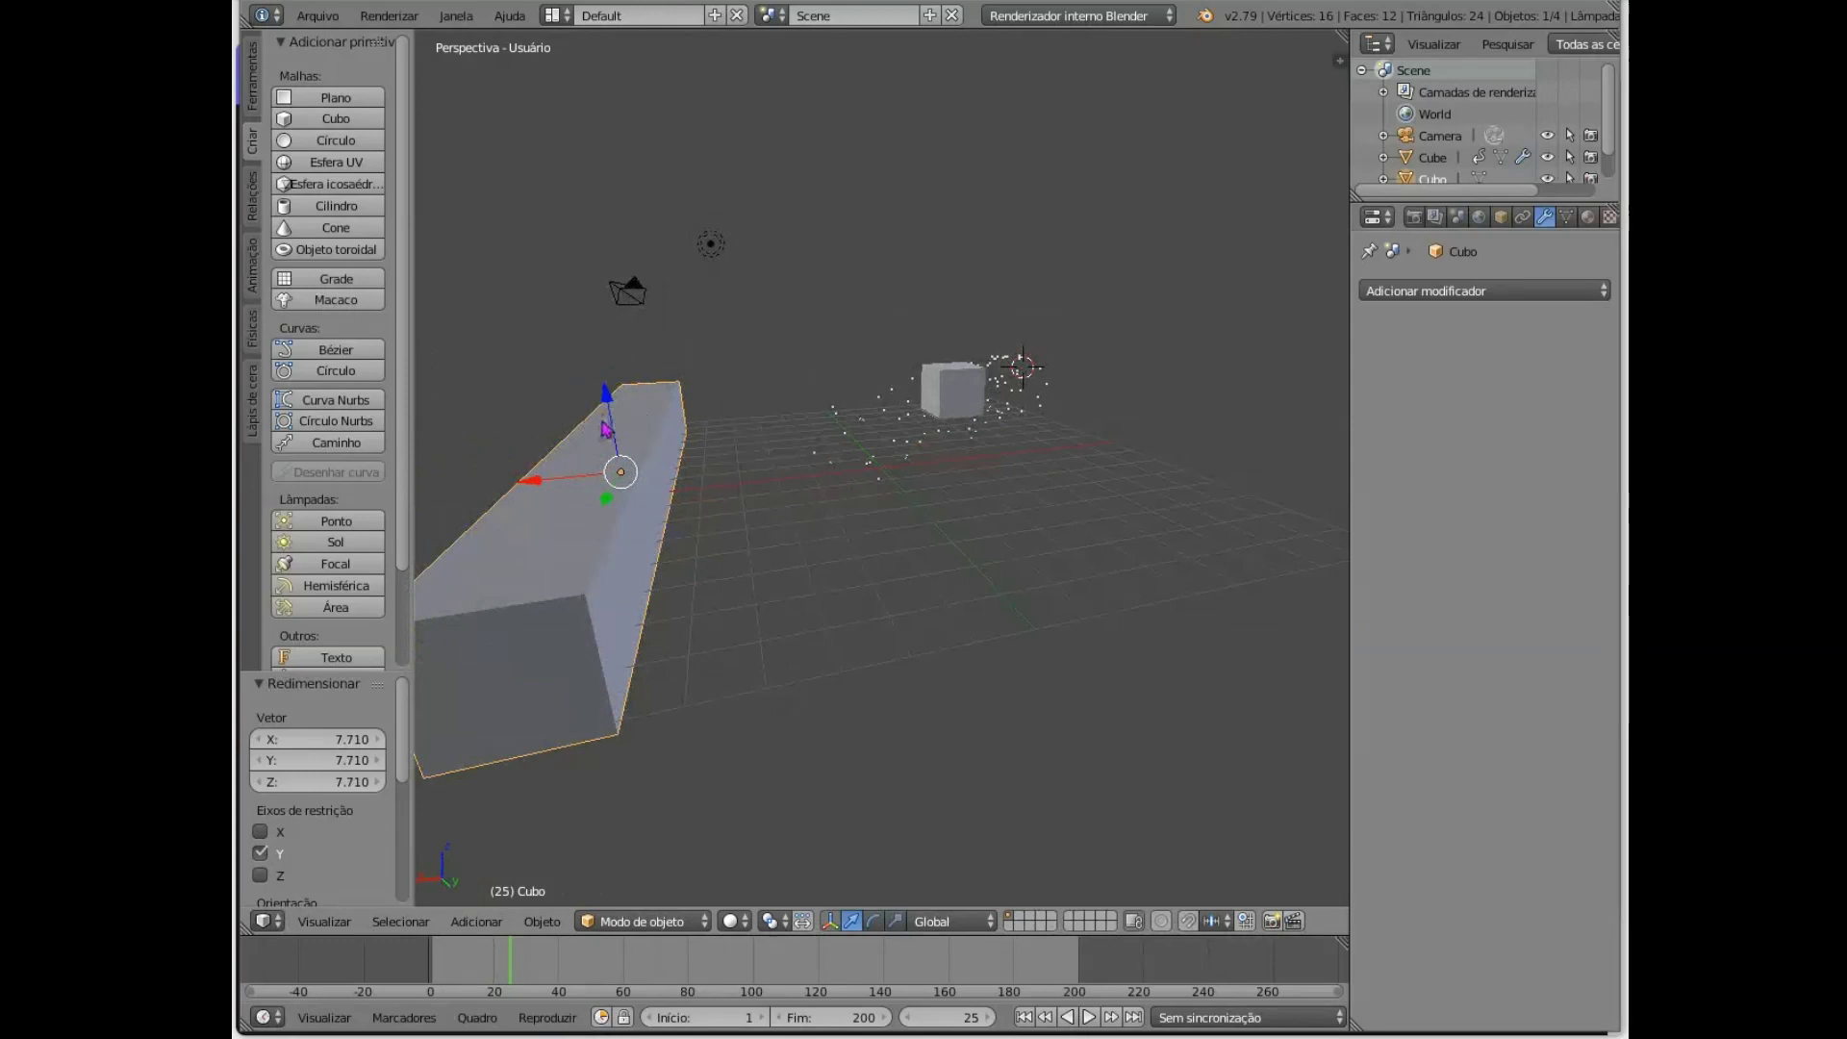
key("s")
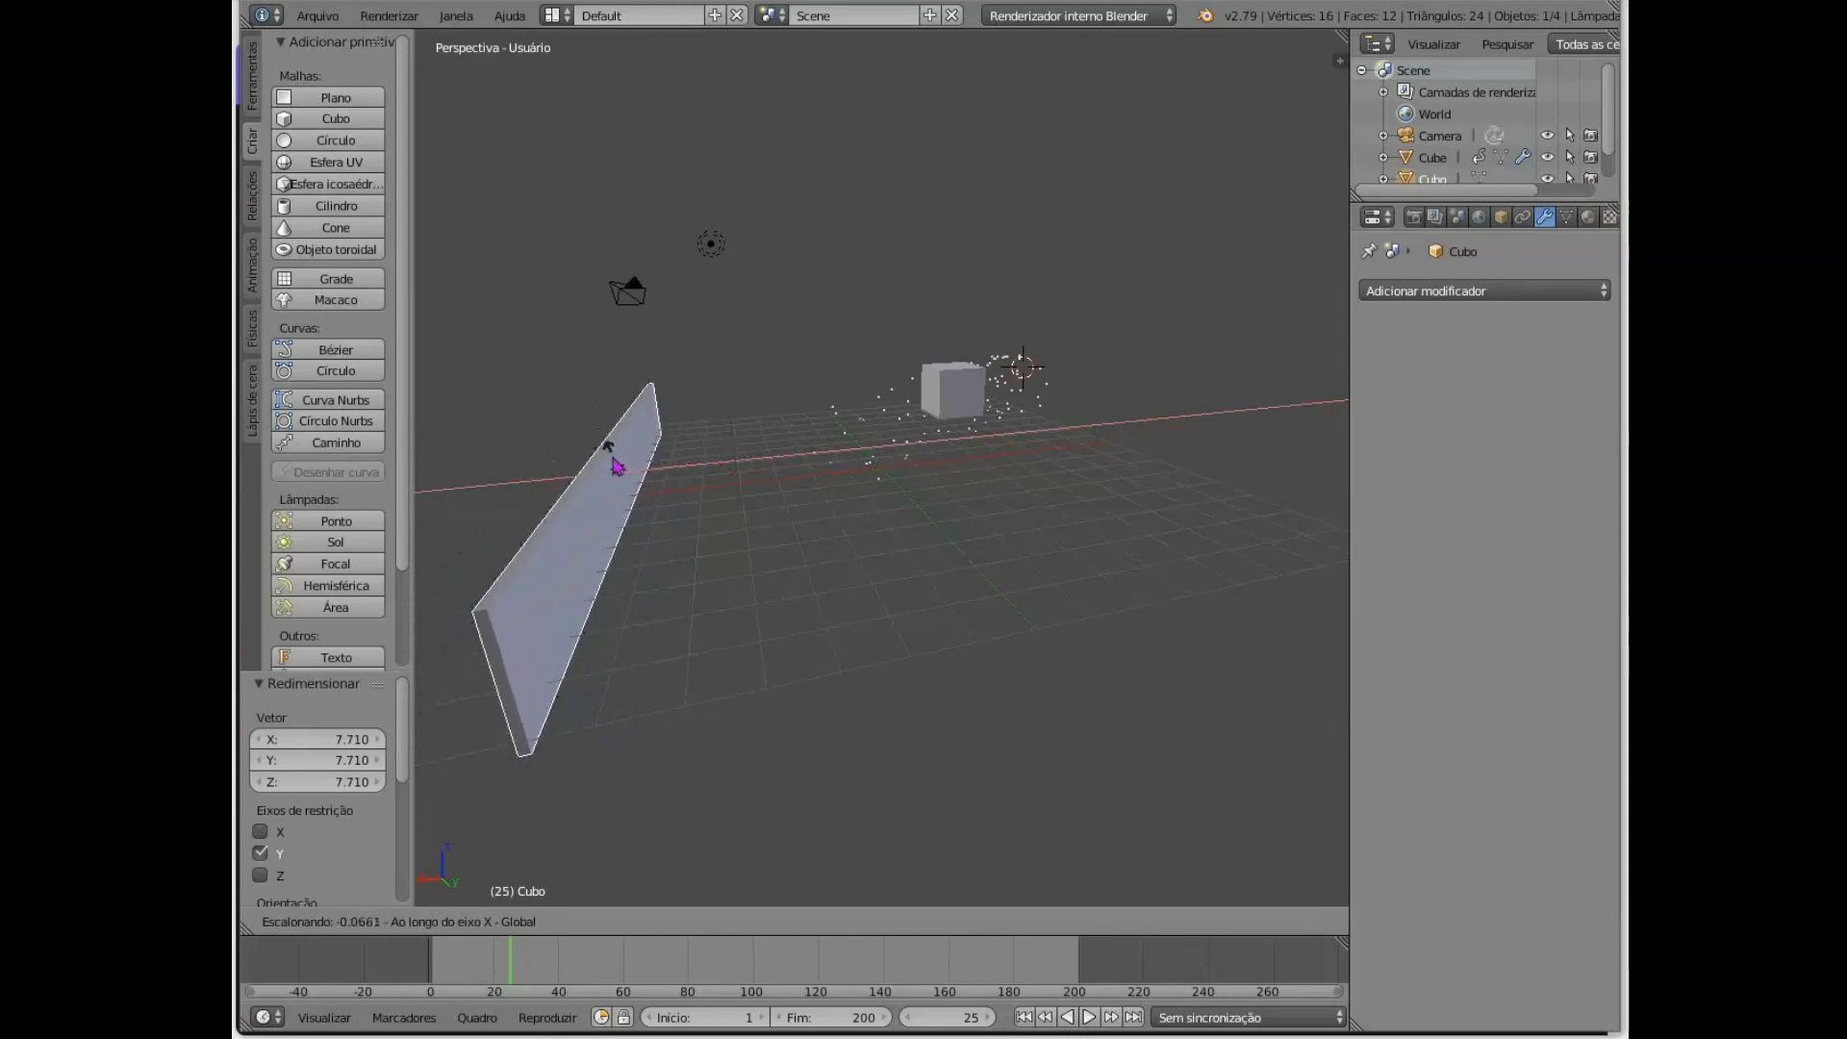
left_click(660, 496)
- Reposition the wall along X and Z at the side of the scene
key("g")
key("x")
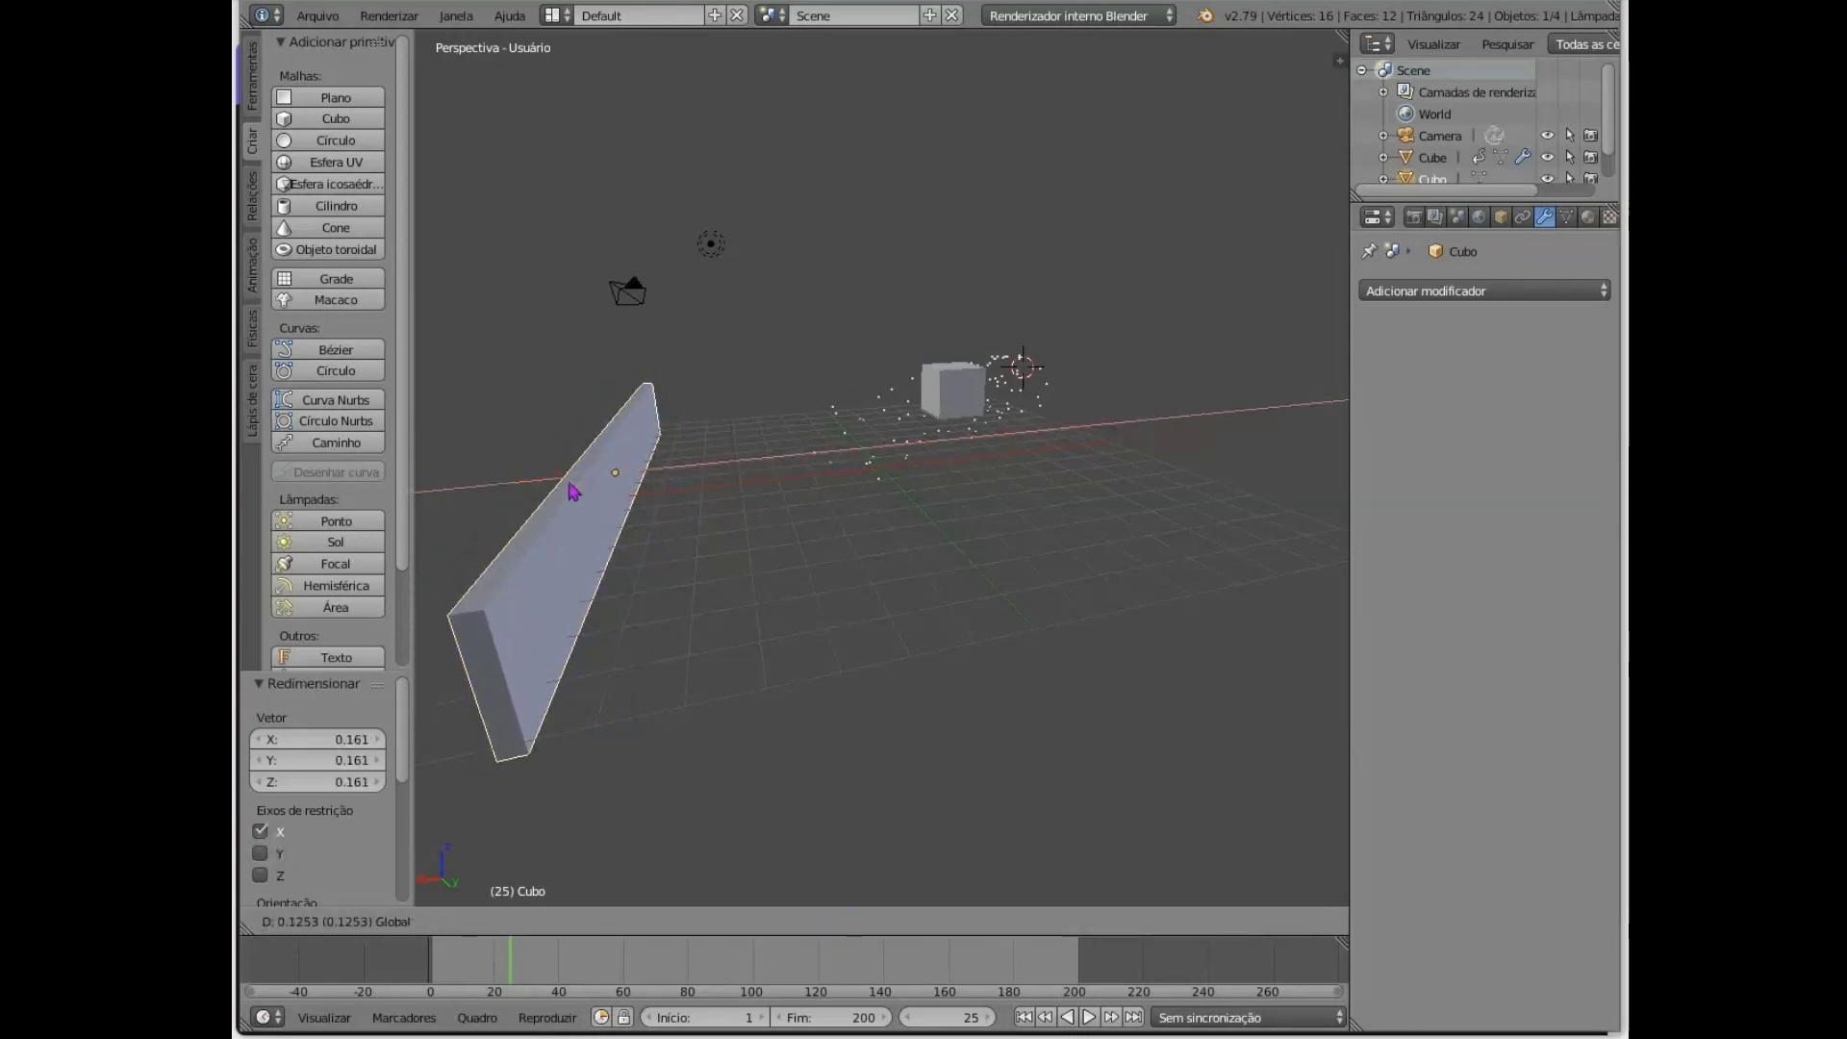
left_click(539, 487)
middle_click_drag(831, 626, 901, 586)
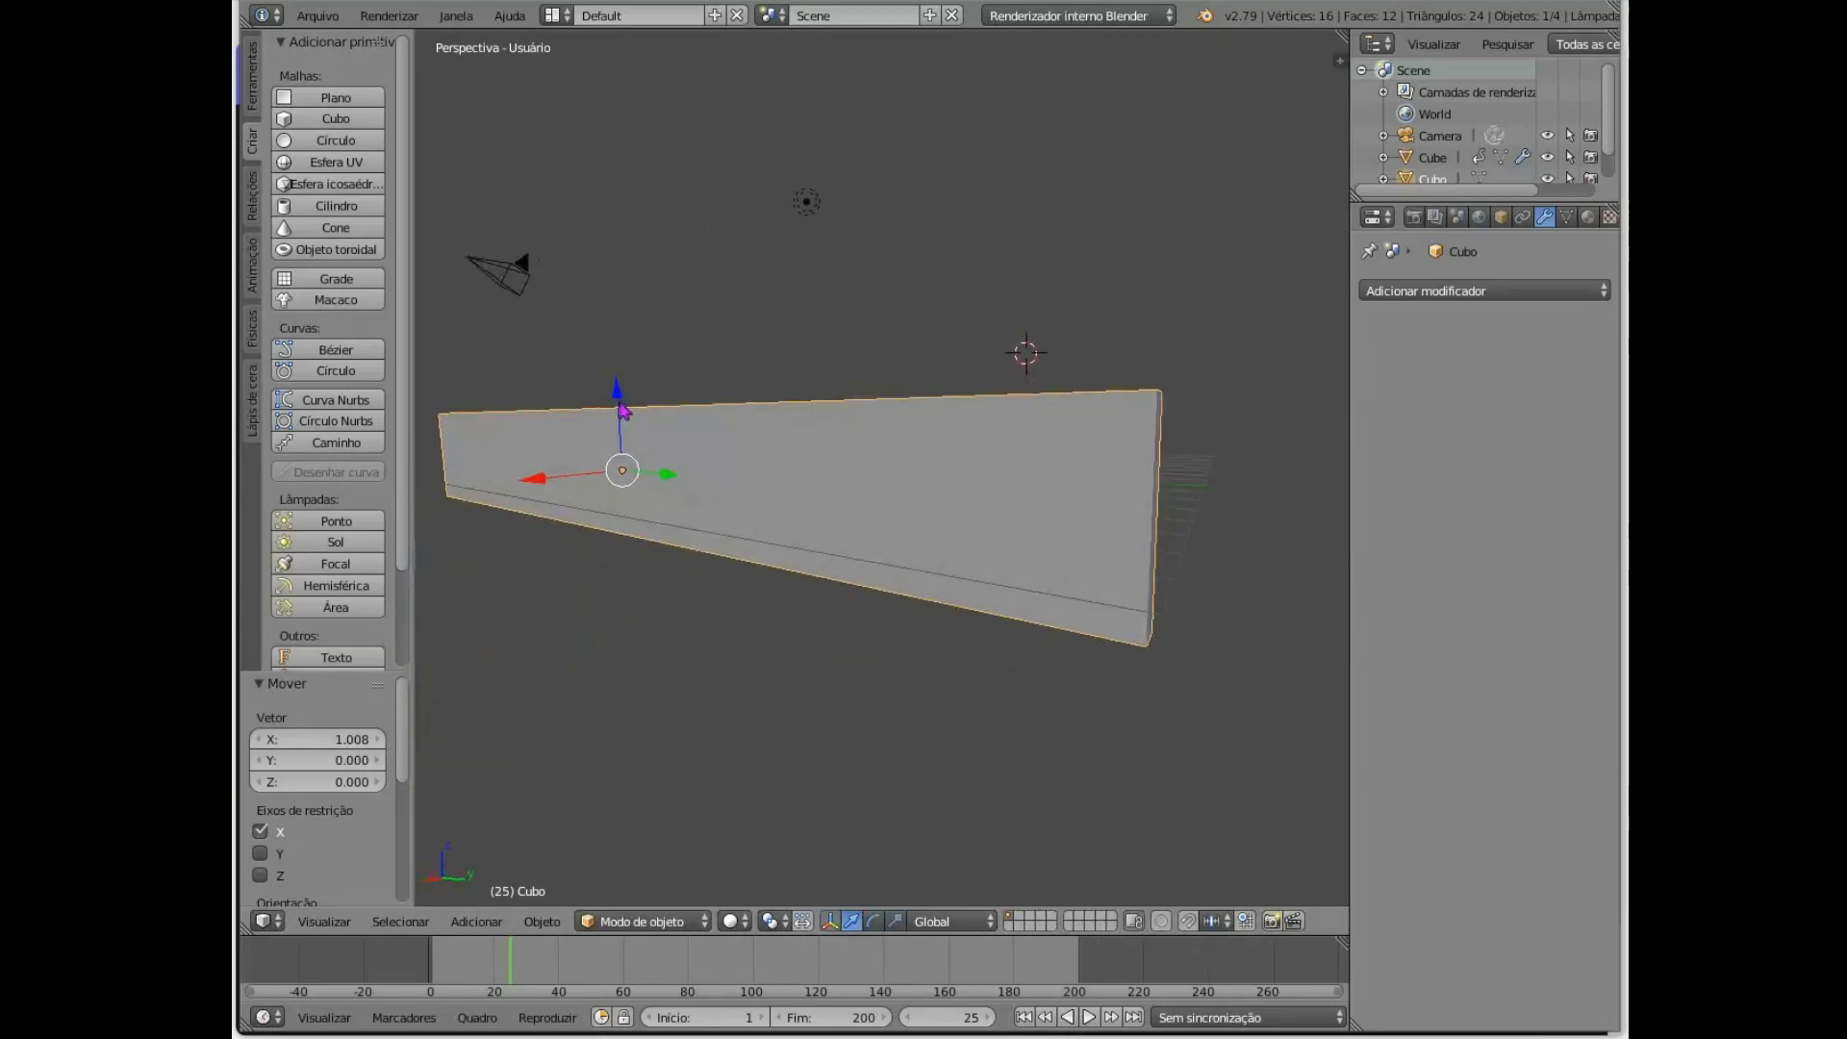
left_click_drag(621, 411, 623, 391)
left_click_drag(582, 458, 662, 462)
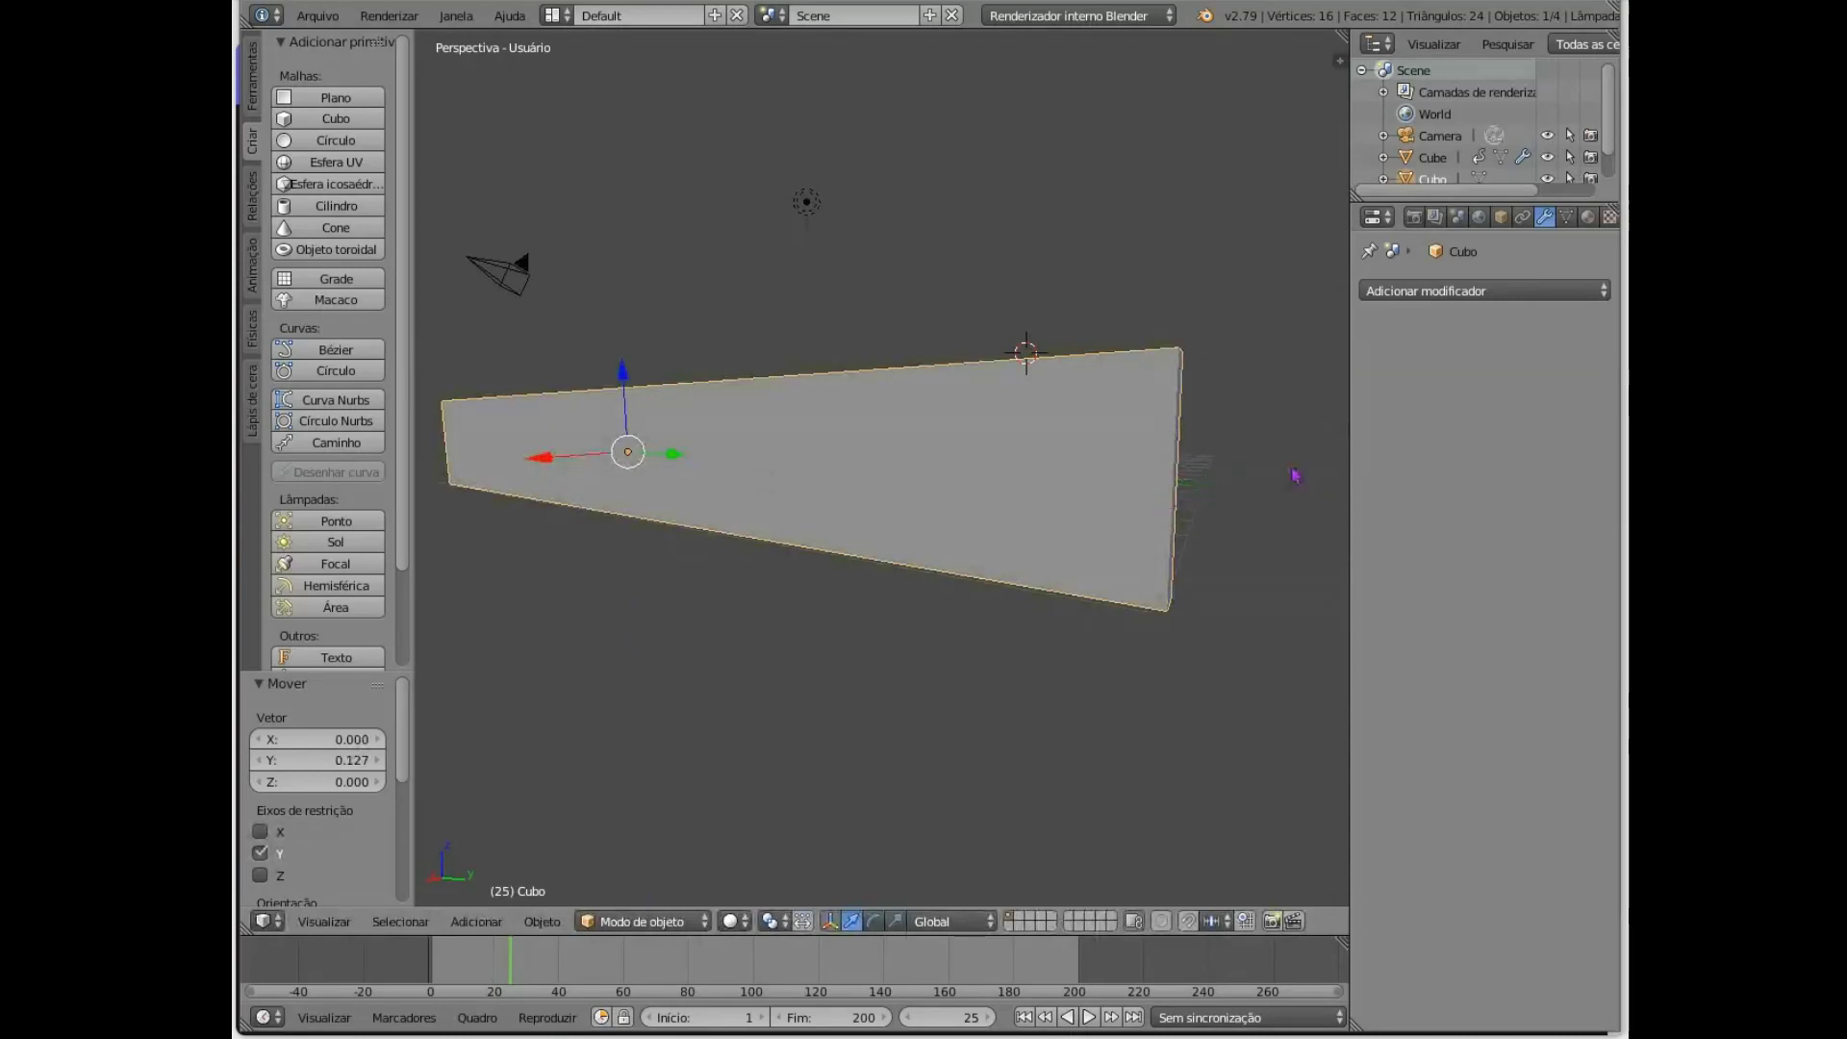
middle_click_drag(1294, 475, 796, 535)
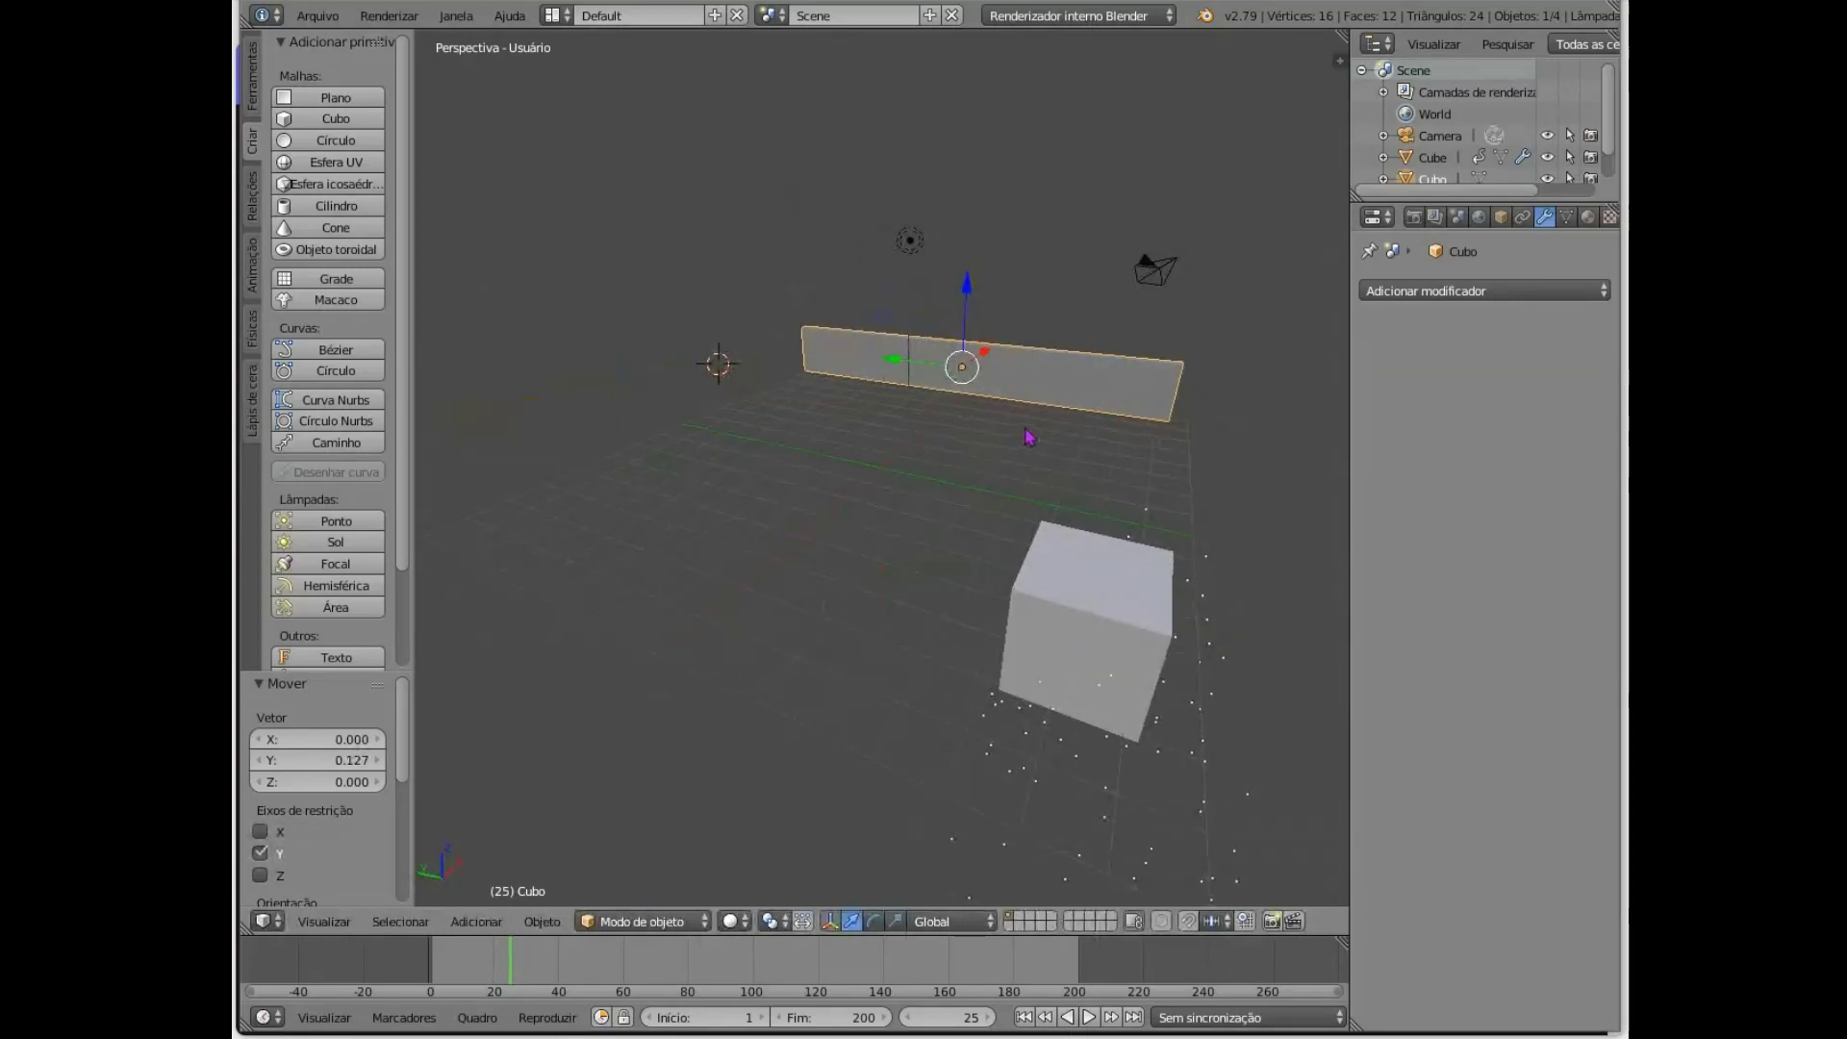
- Stretch the wall 1.082 along Y and duplicate it, sliding the copy along X
key("s")
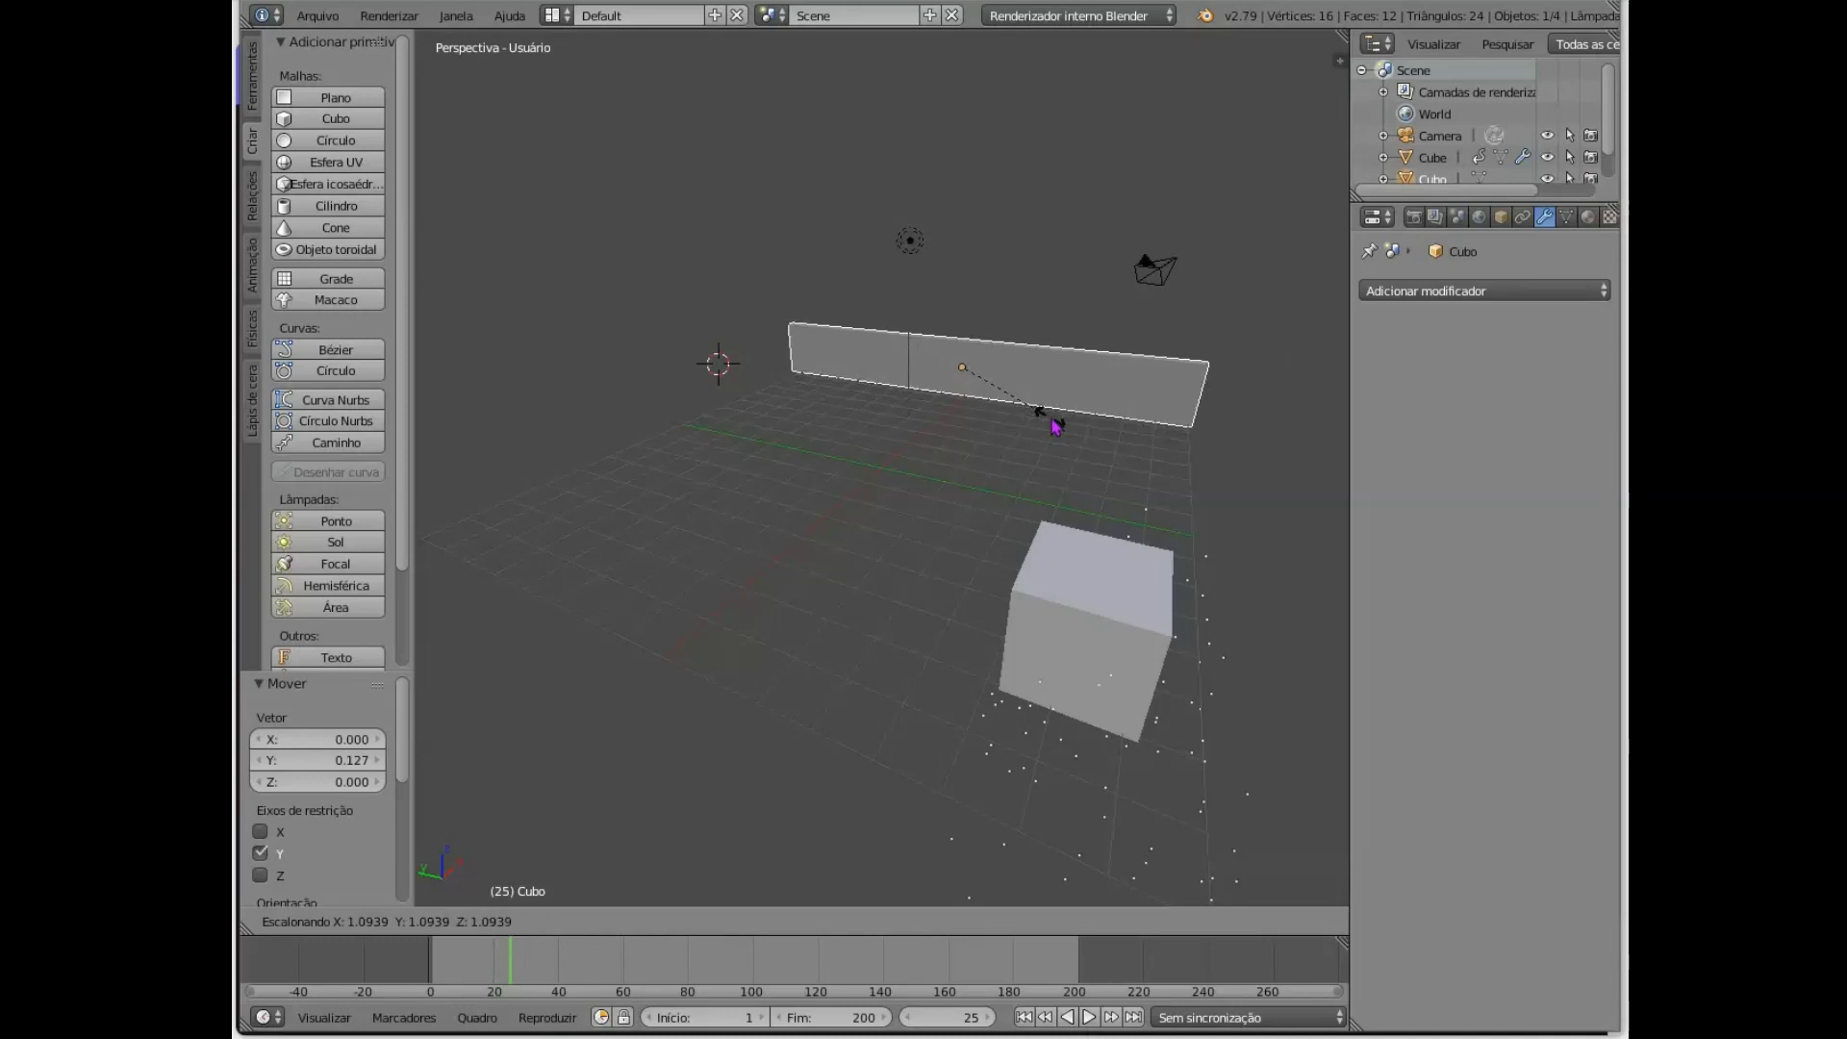
key("y")
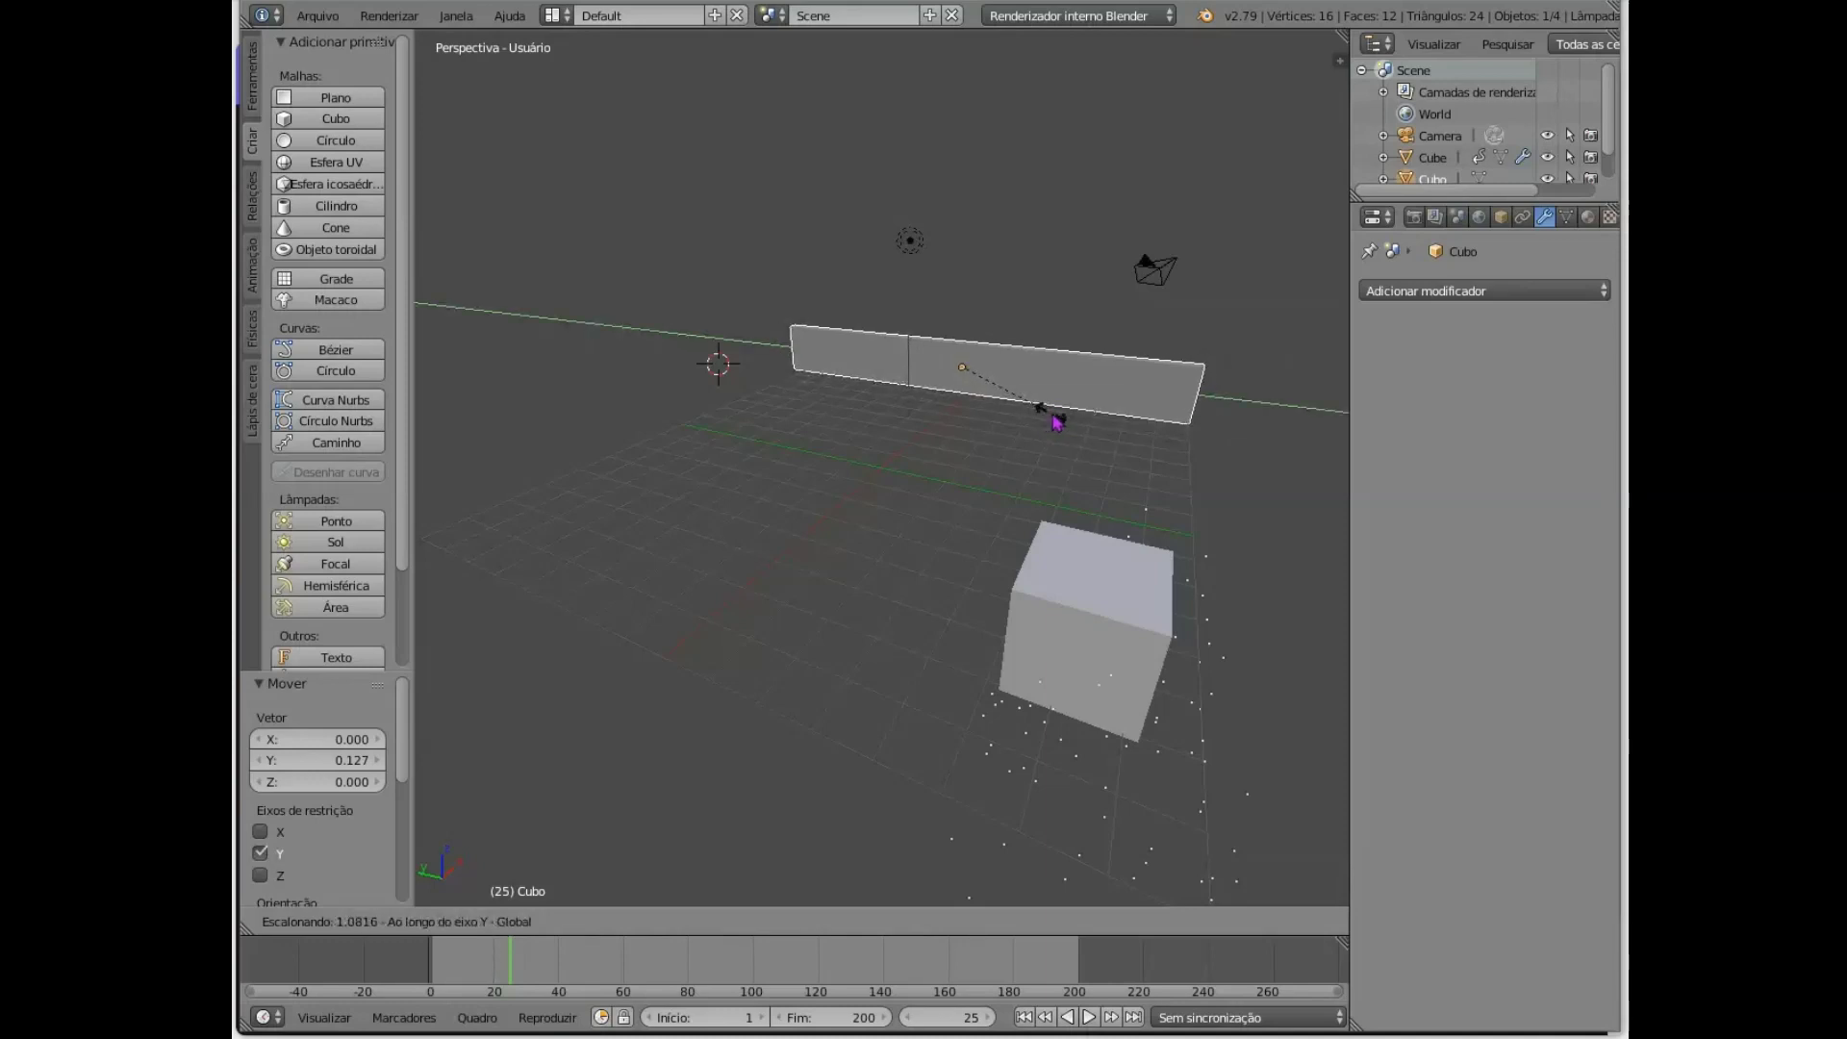
left_click(1057, 421)
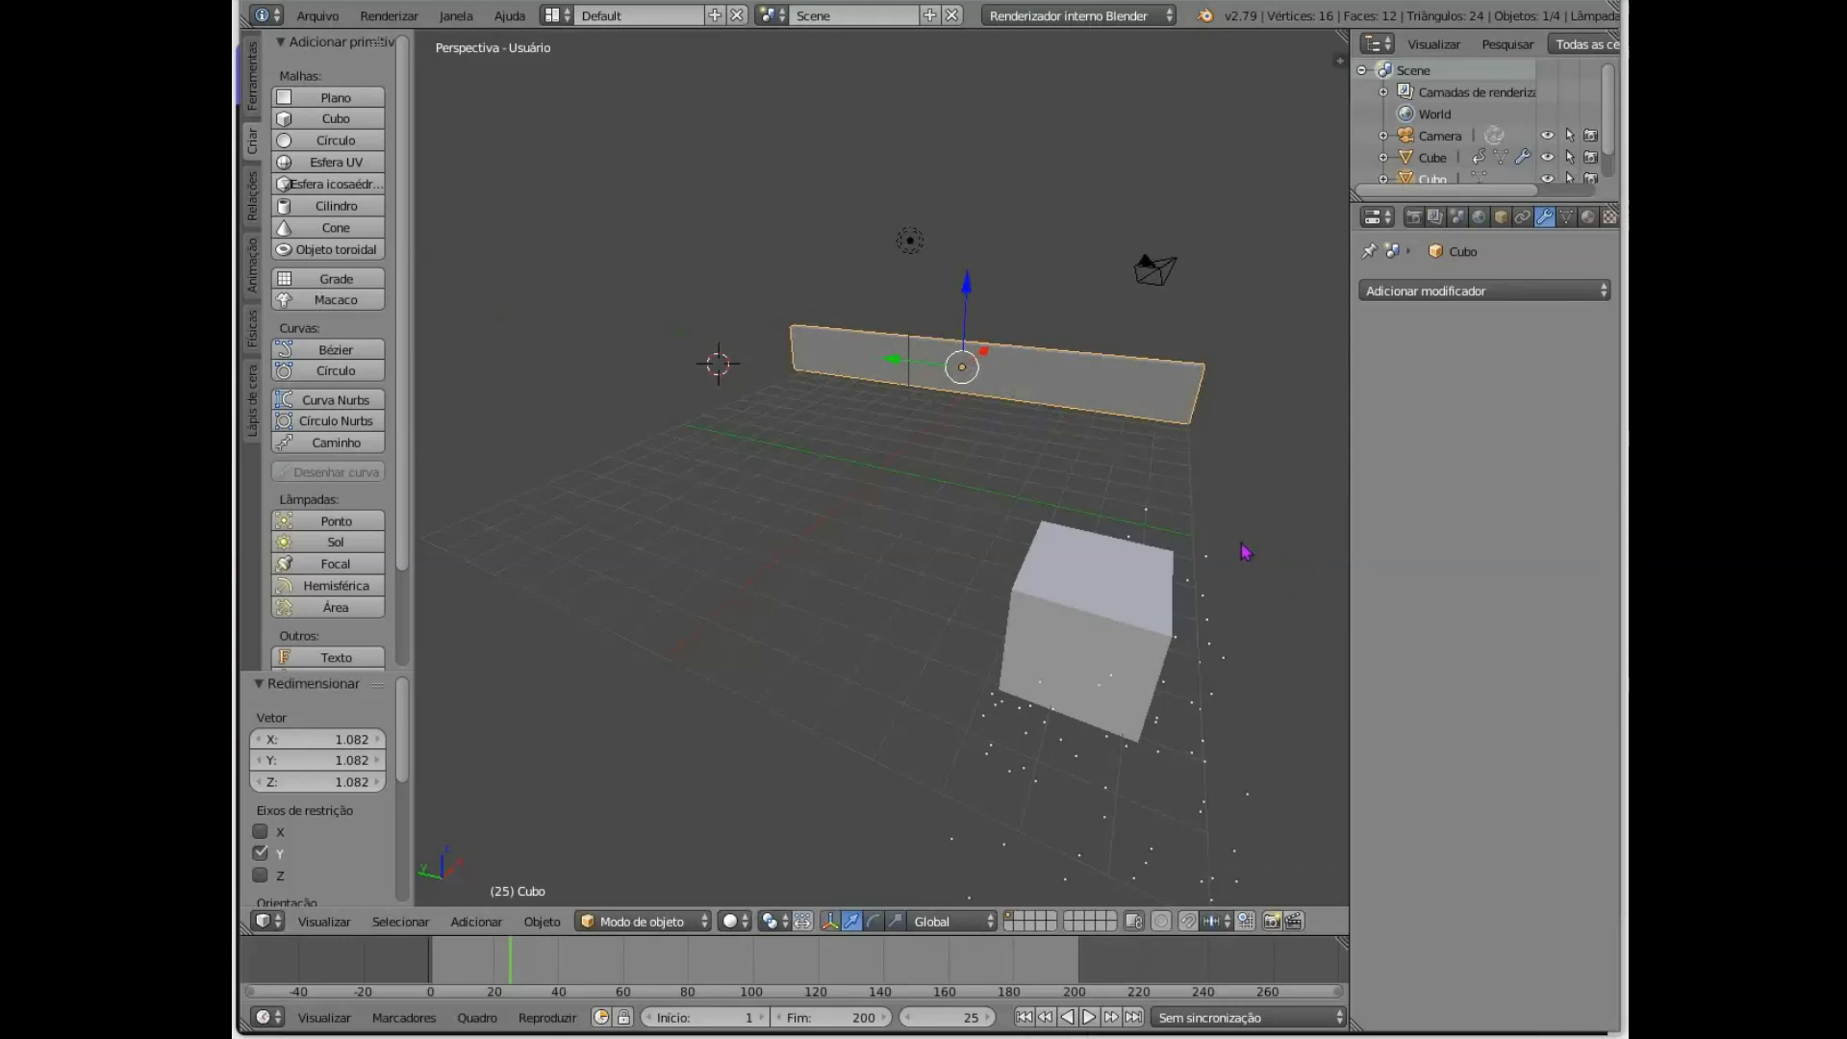
key("shift+d")
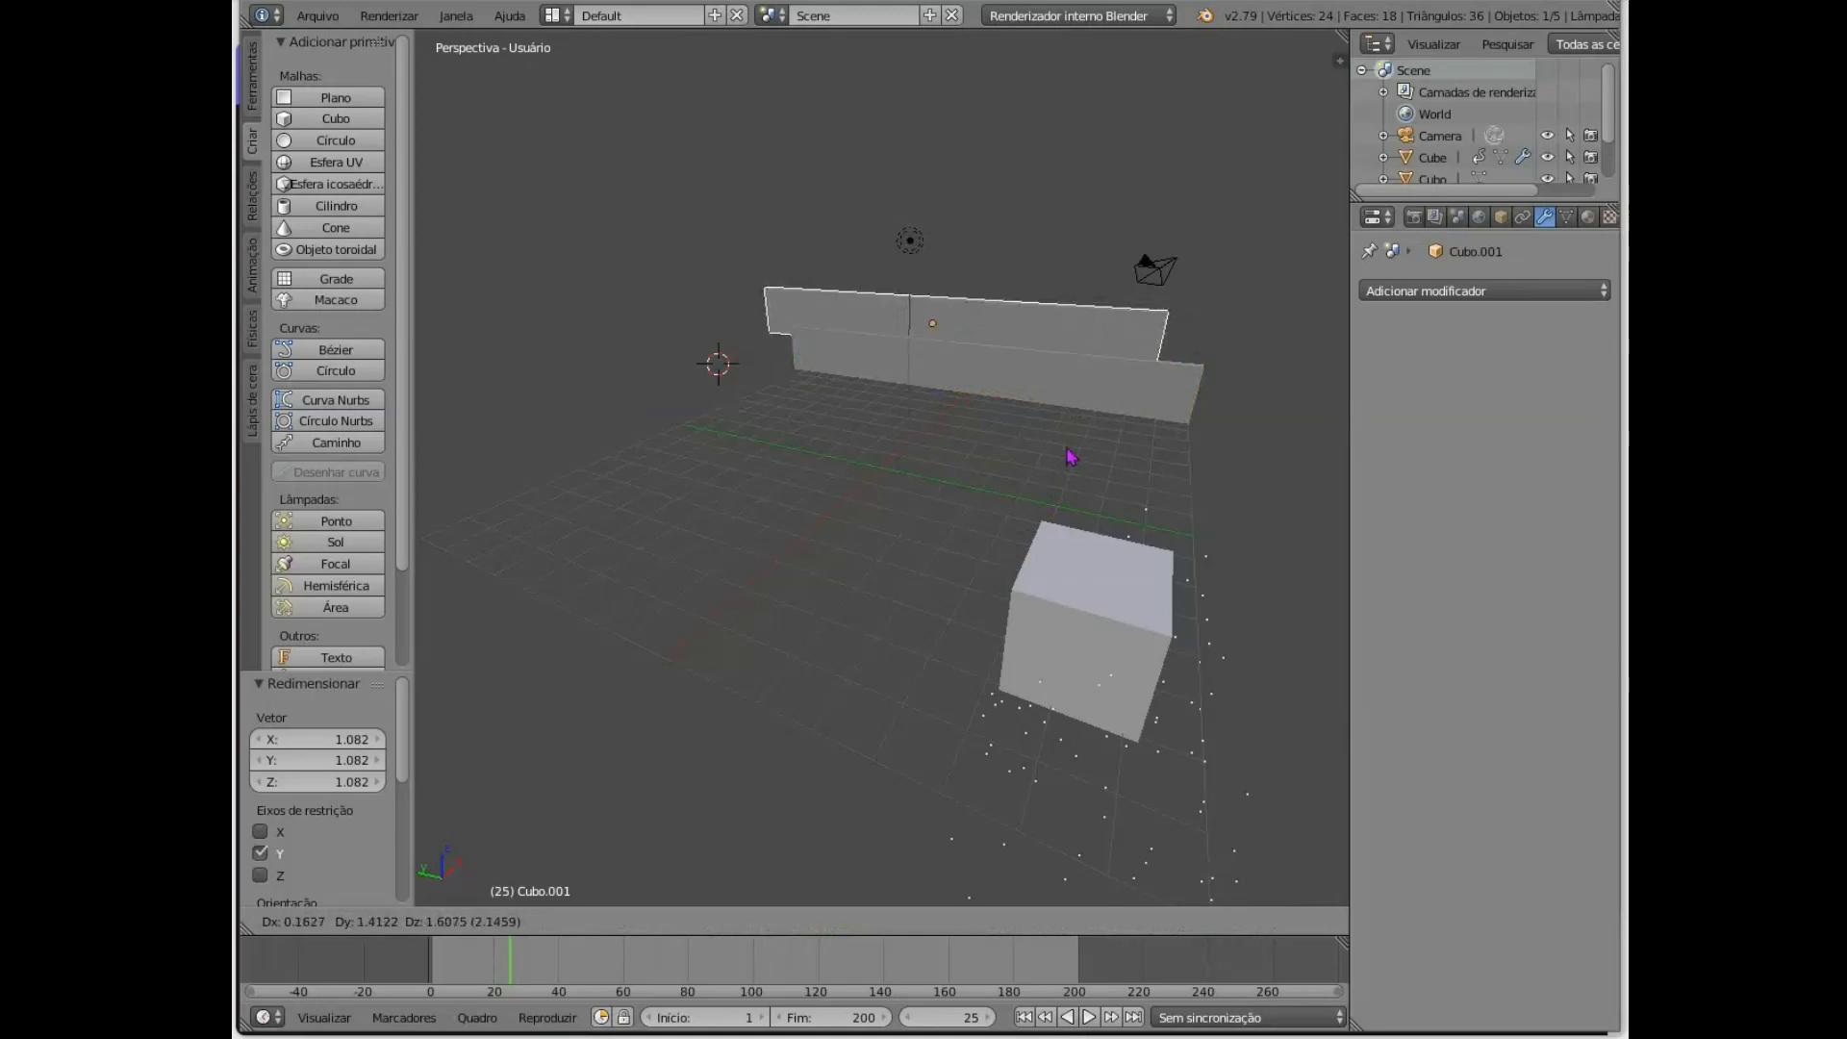
key("x")
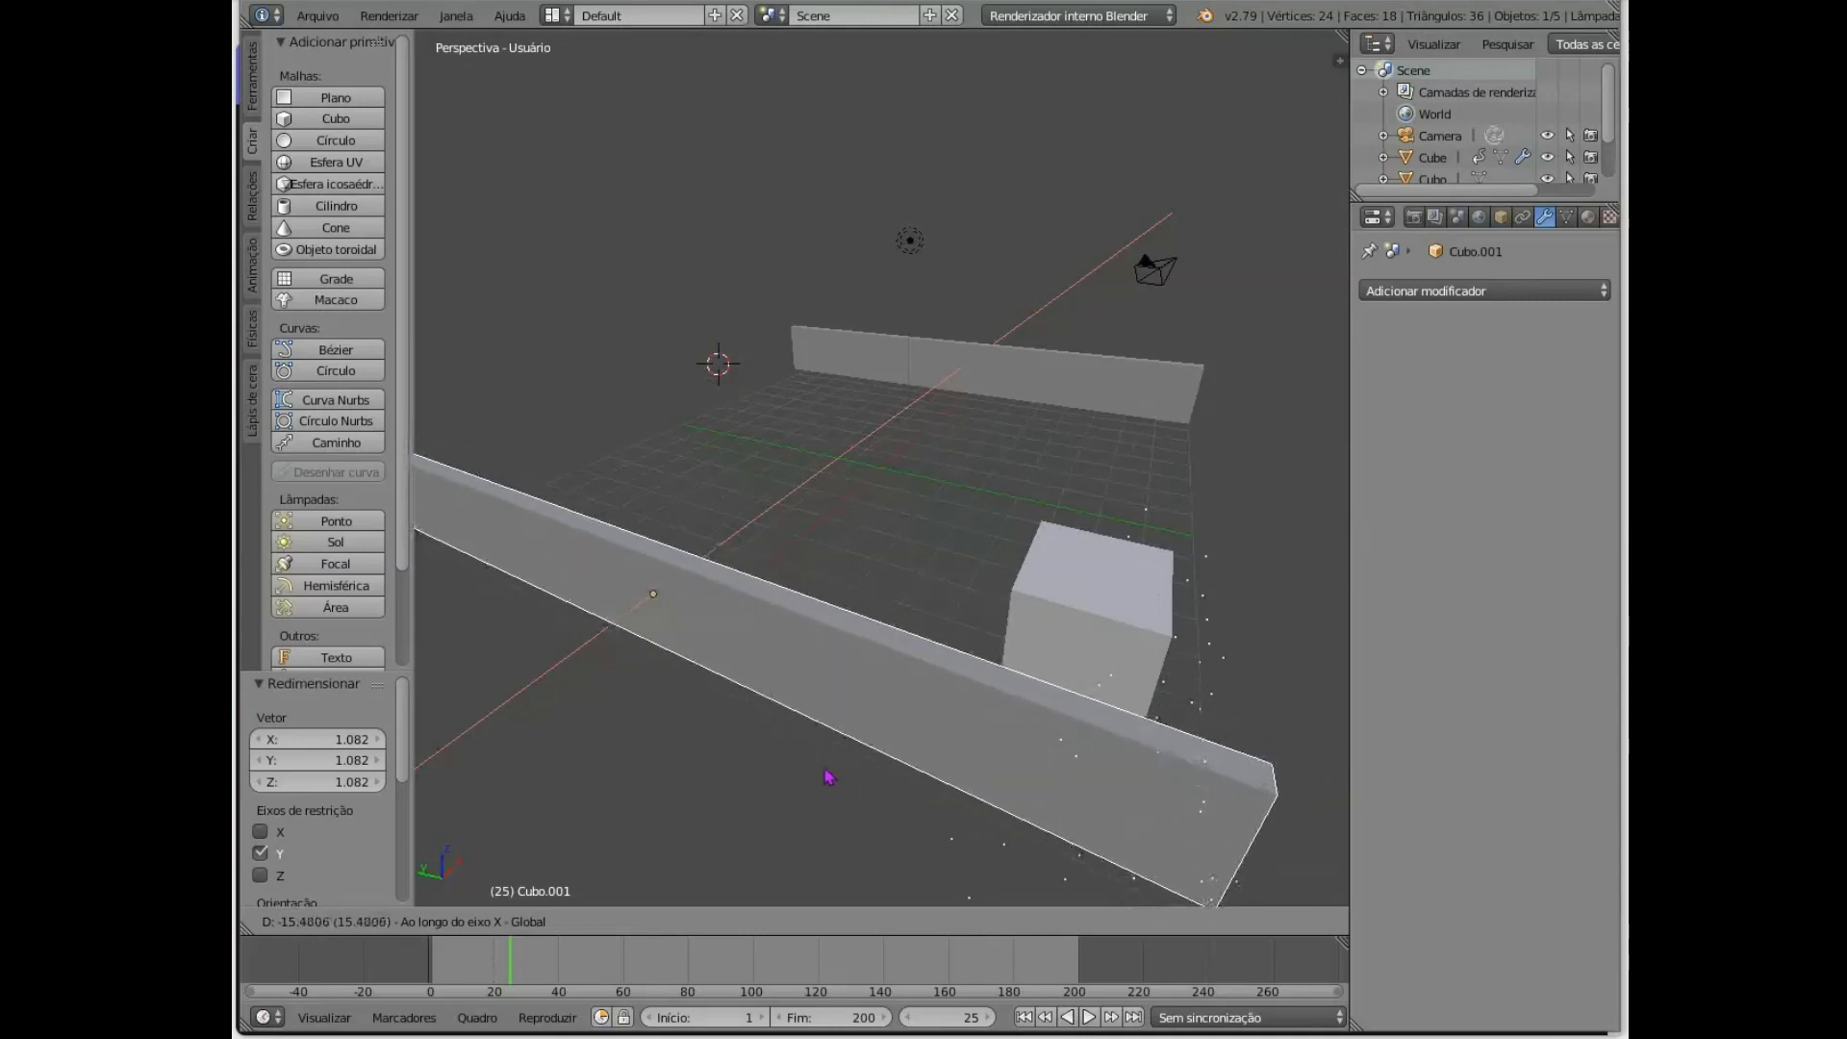
- Place the second wall, then duplicate it and move the copy −15.602 along X
left_click(825, 782)
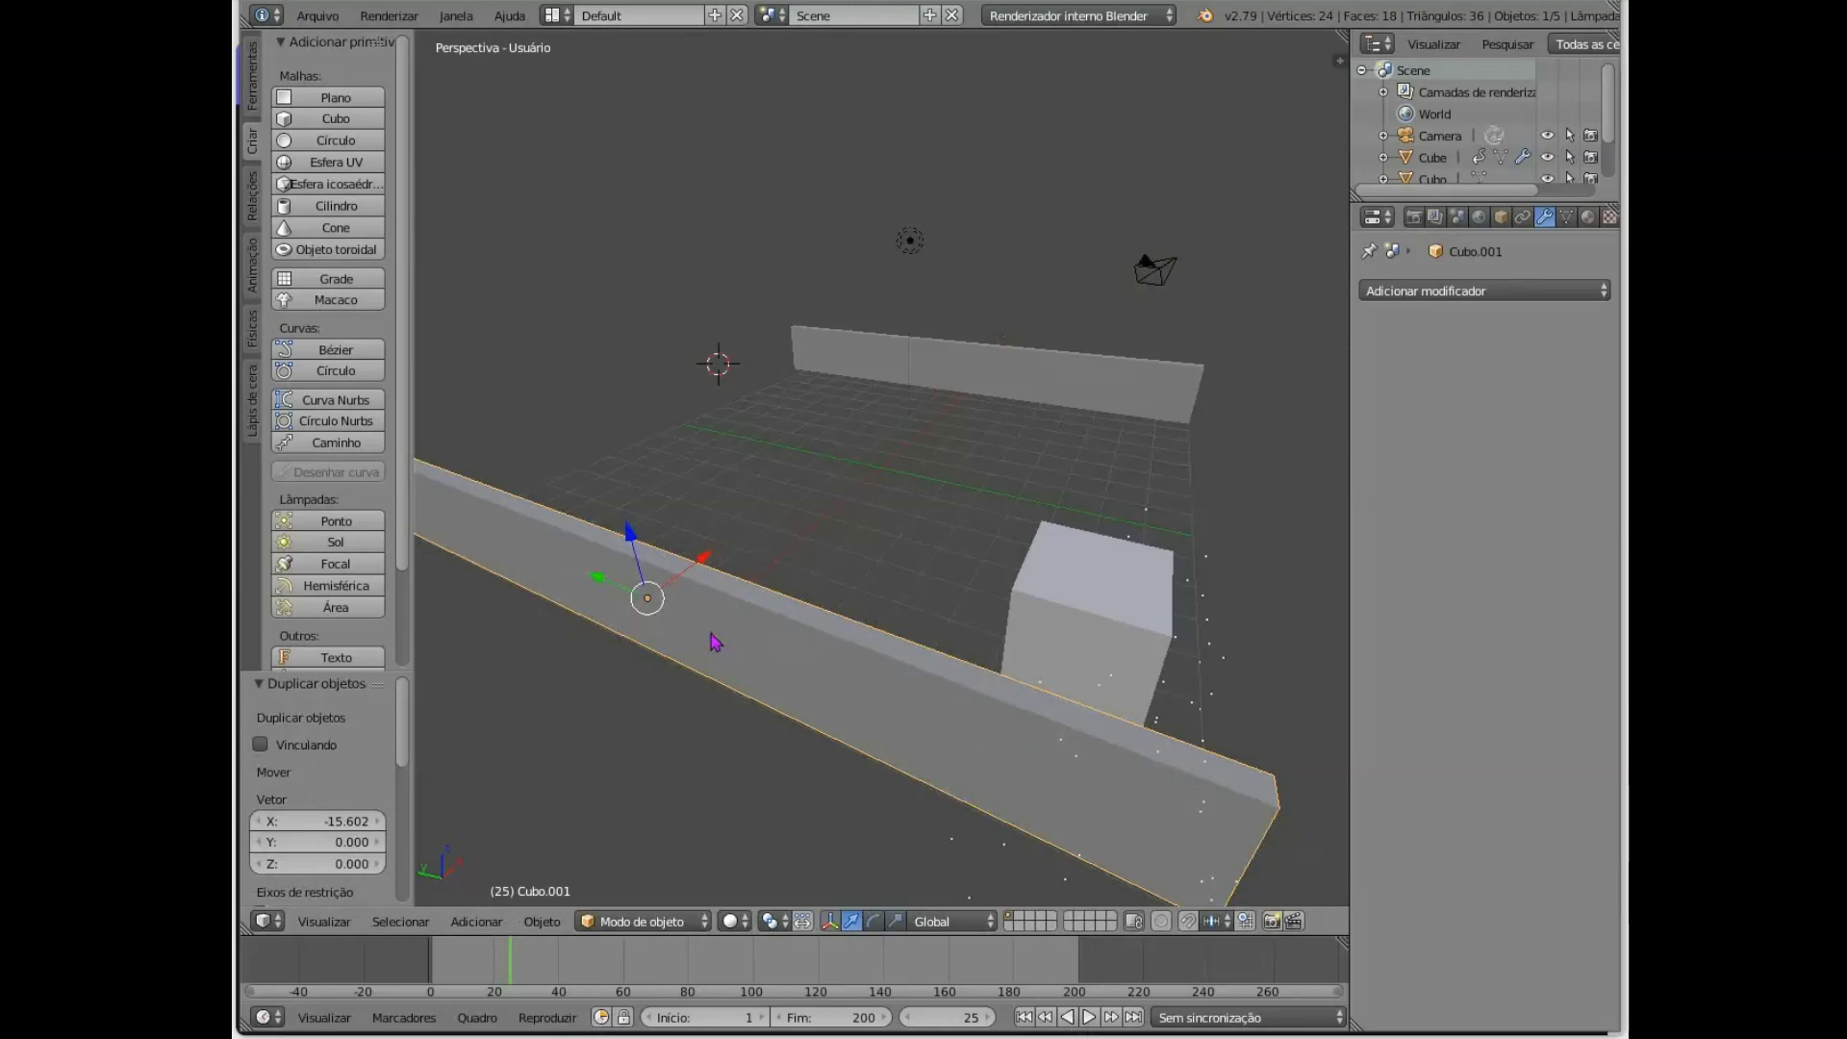
key("shift+d")
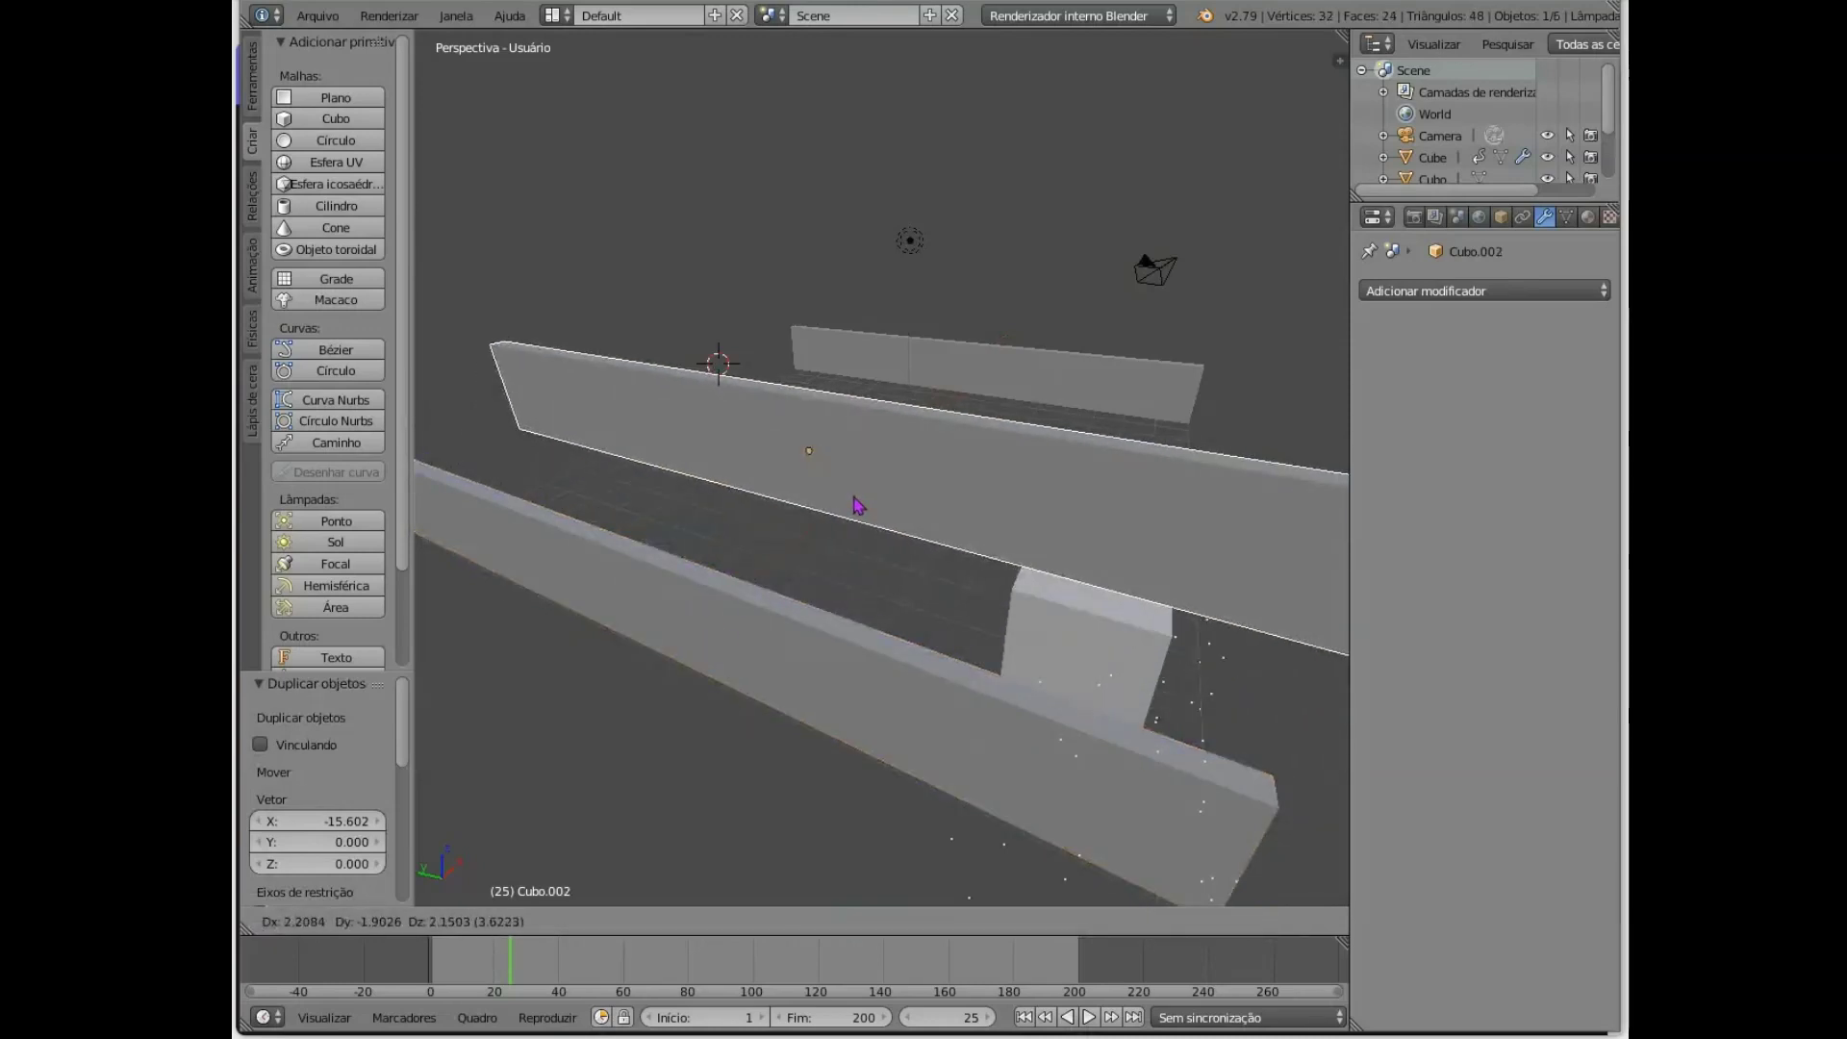
key("x")
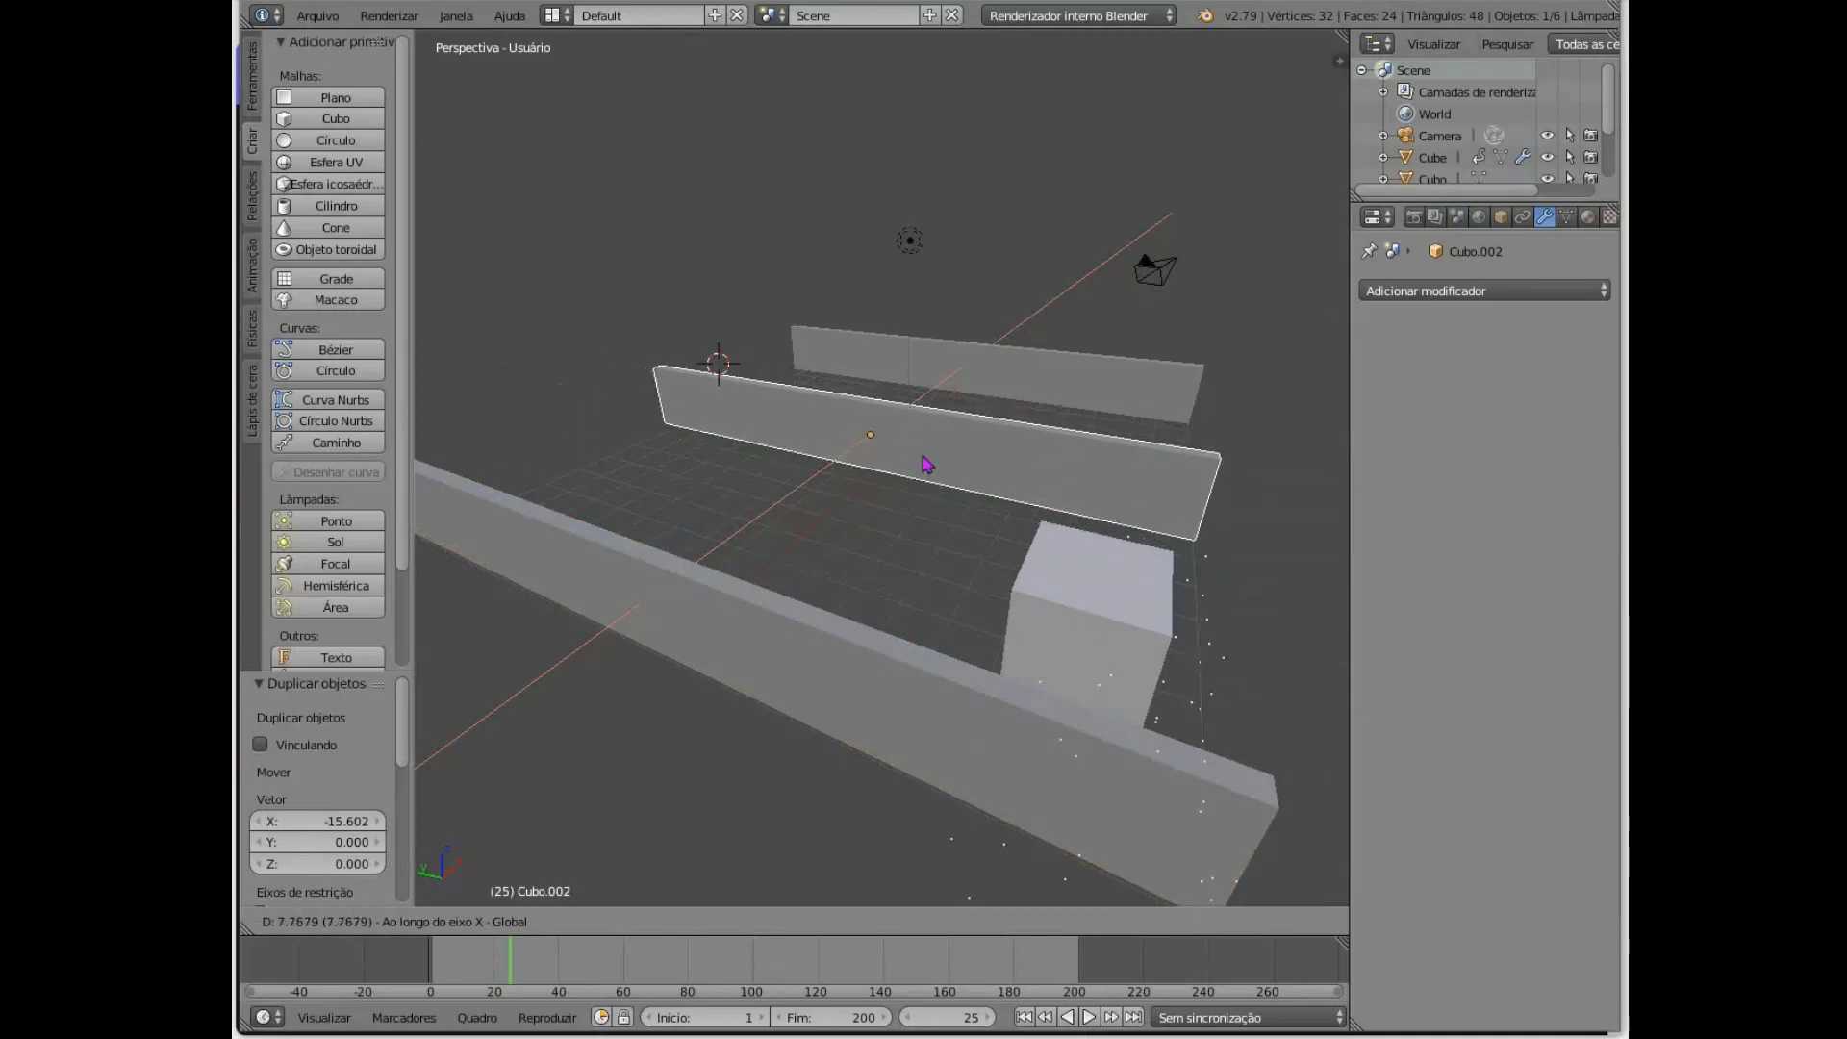
- Rotate the copy about 89° around the global Z axis, after testing other axes
key("r")
key("x")
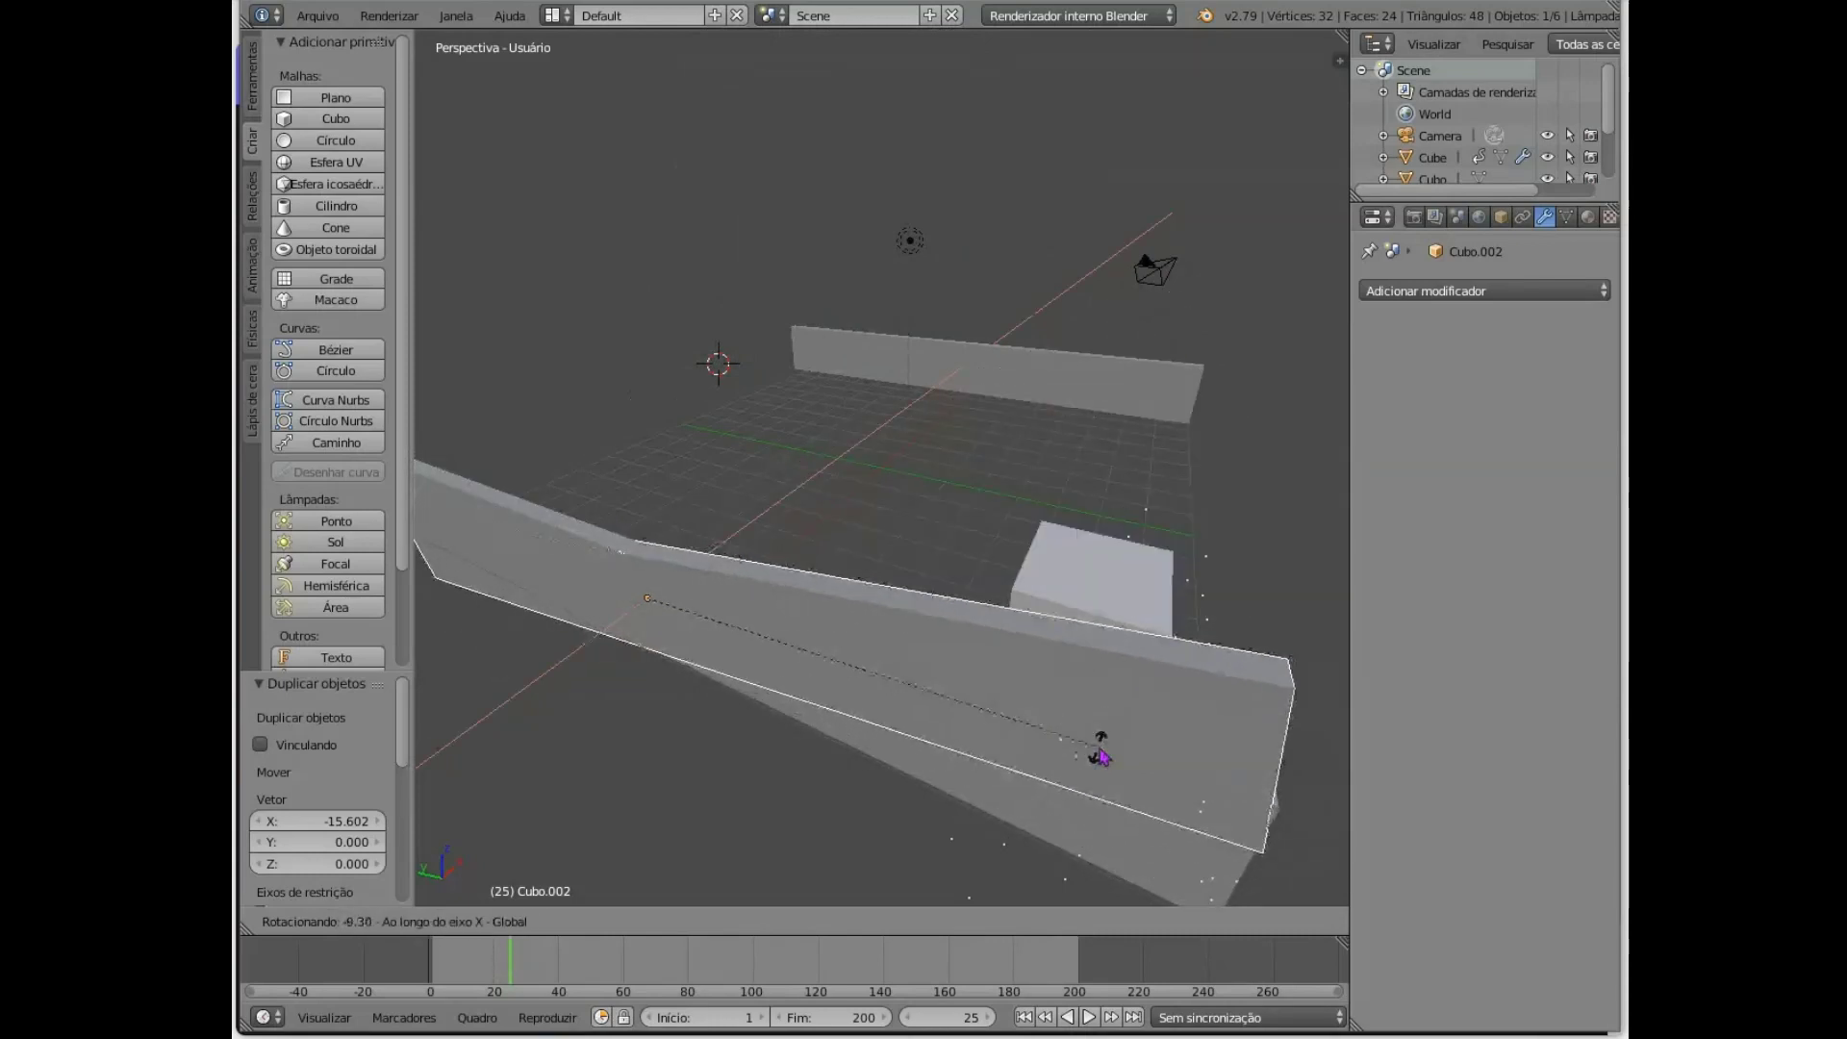
key("z")
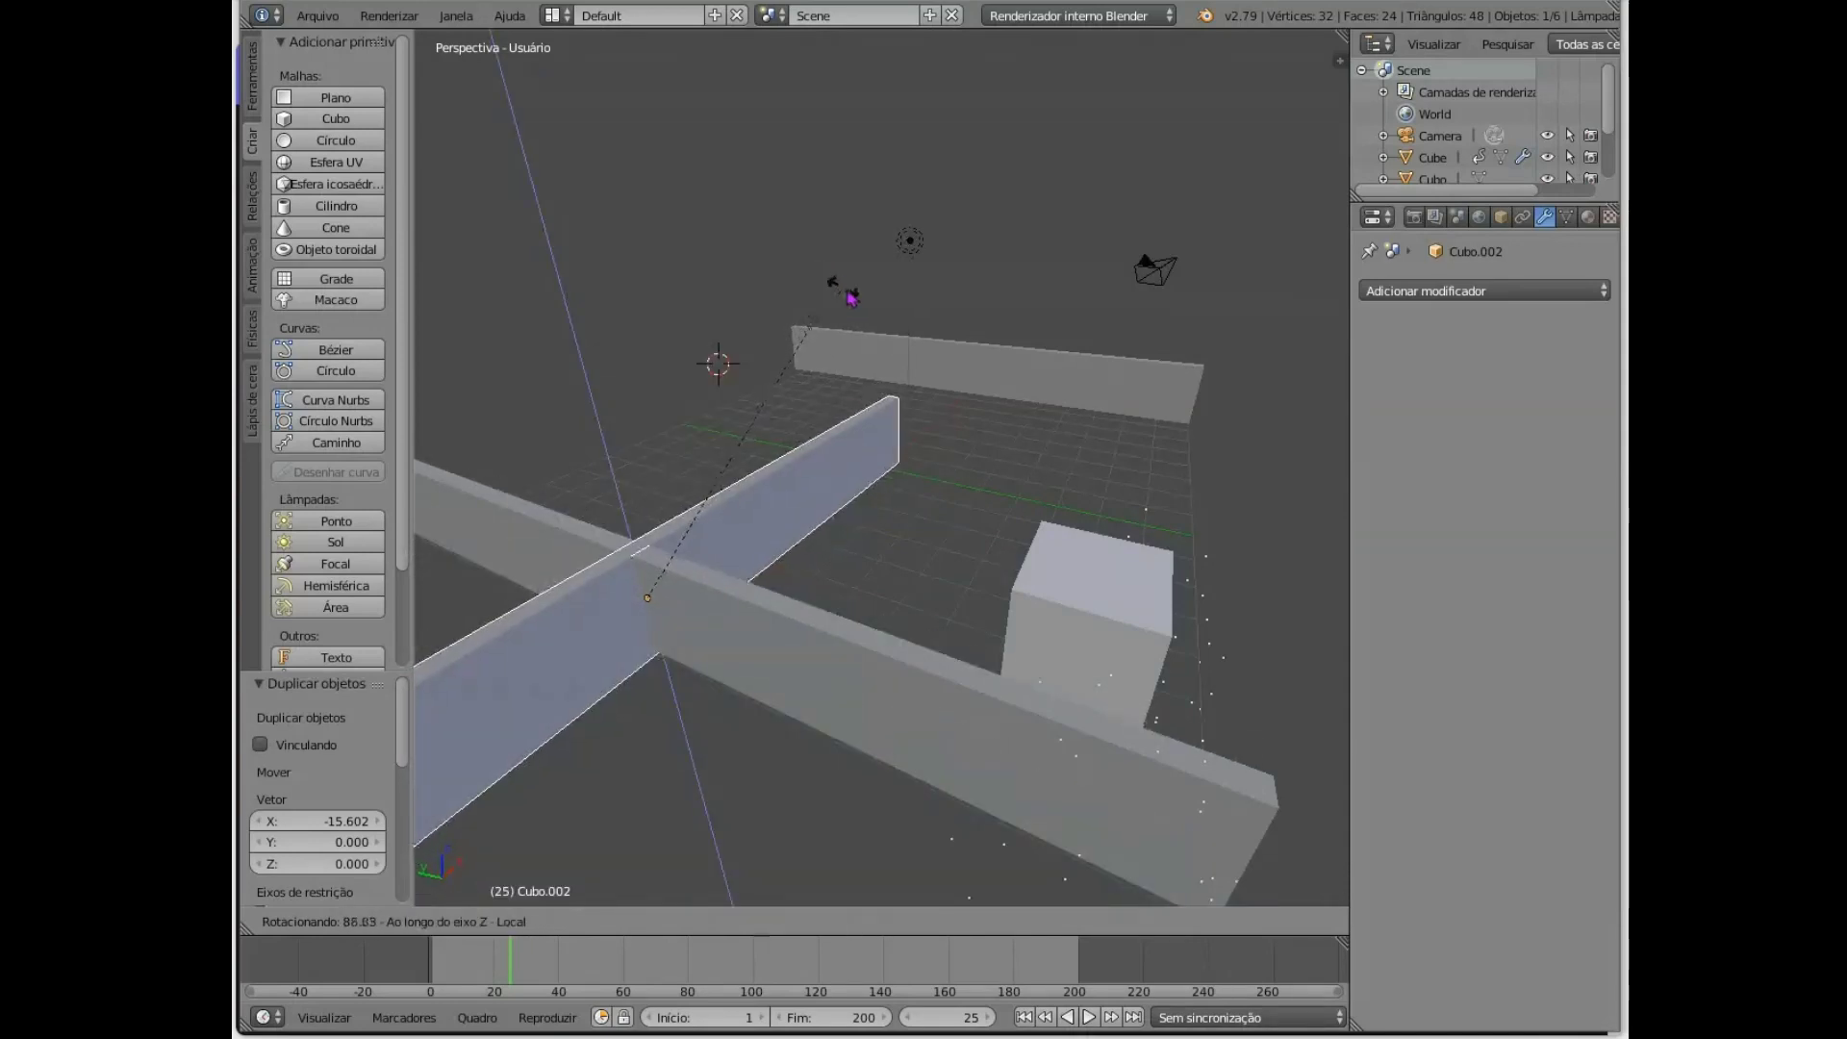
key("z")
key("y")
key("y")
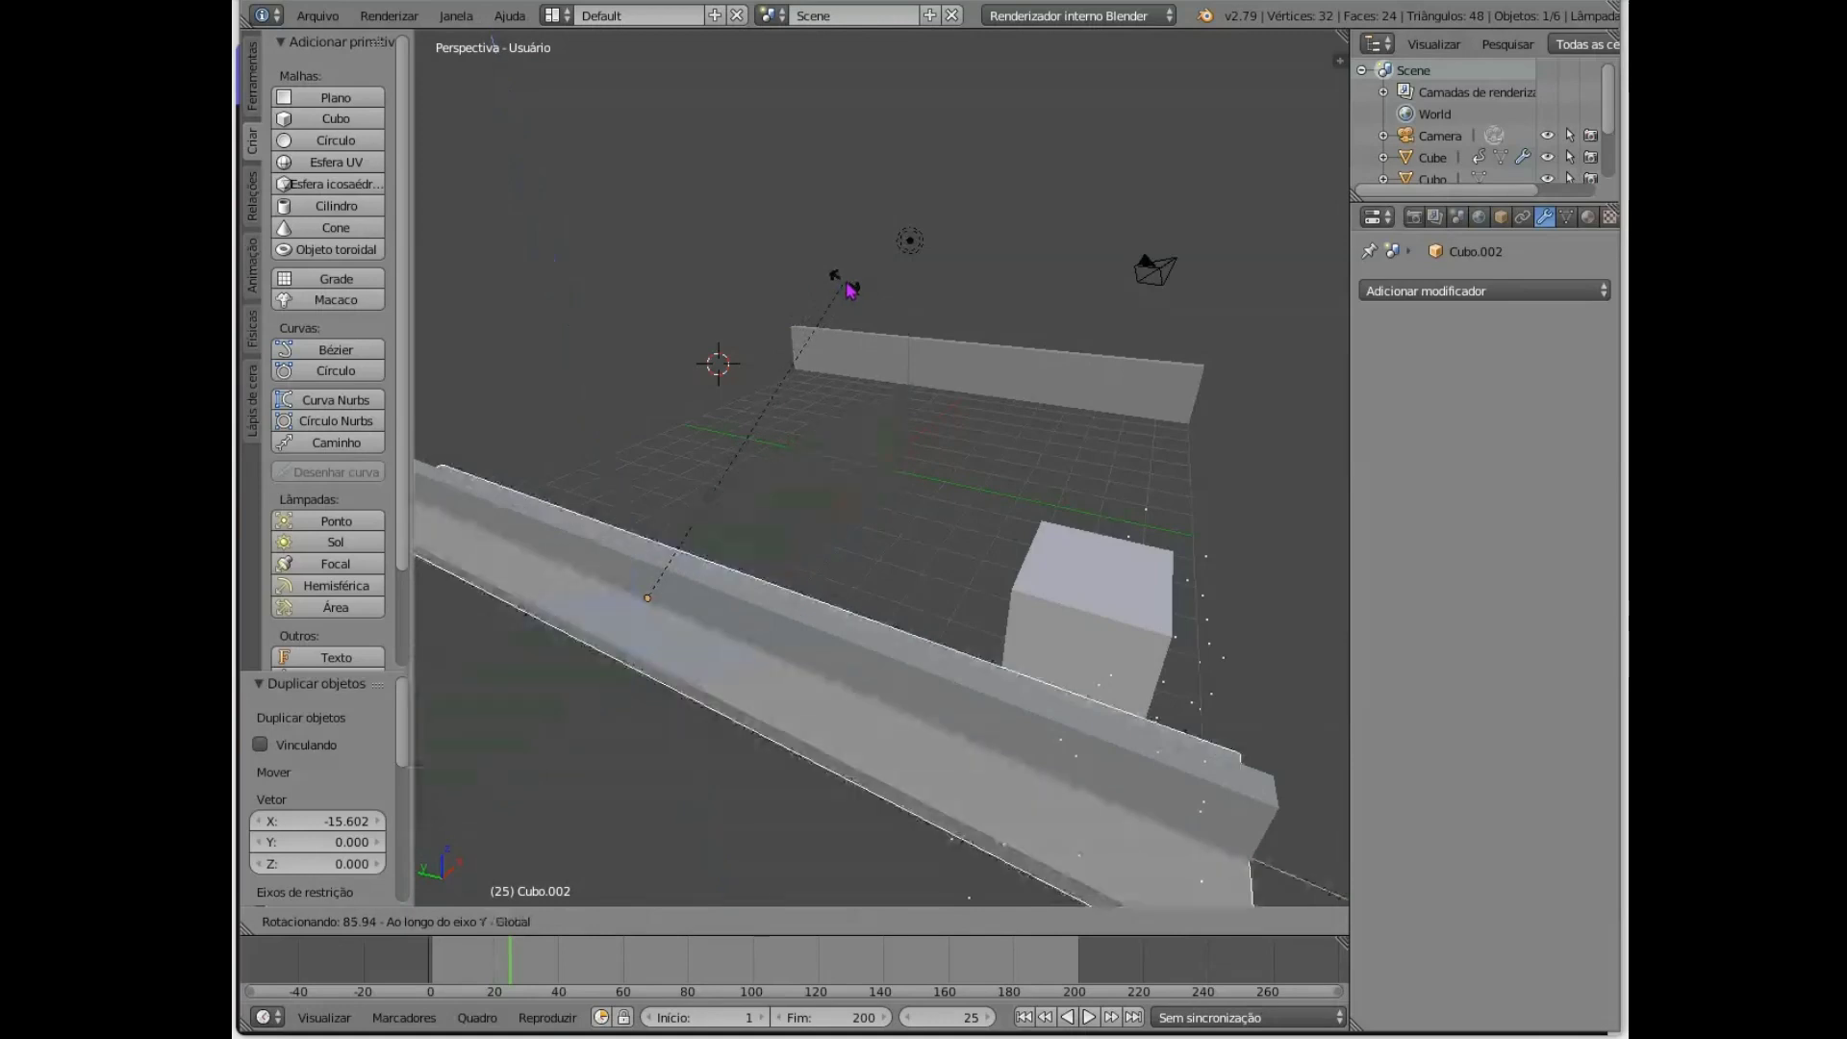
key("x")
key("x")
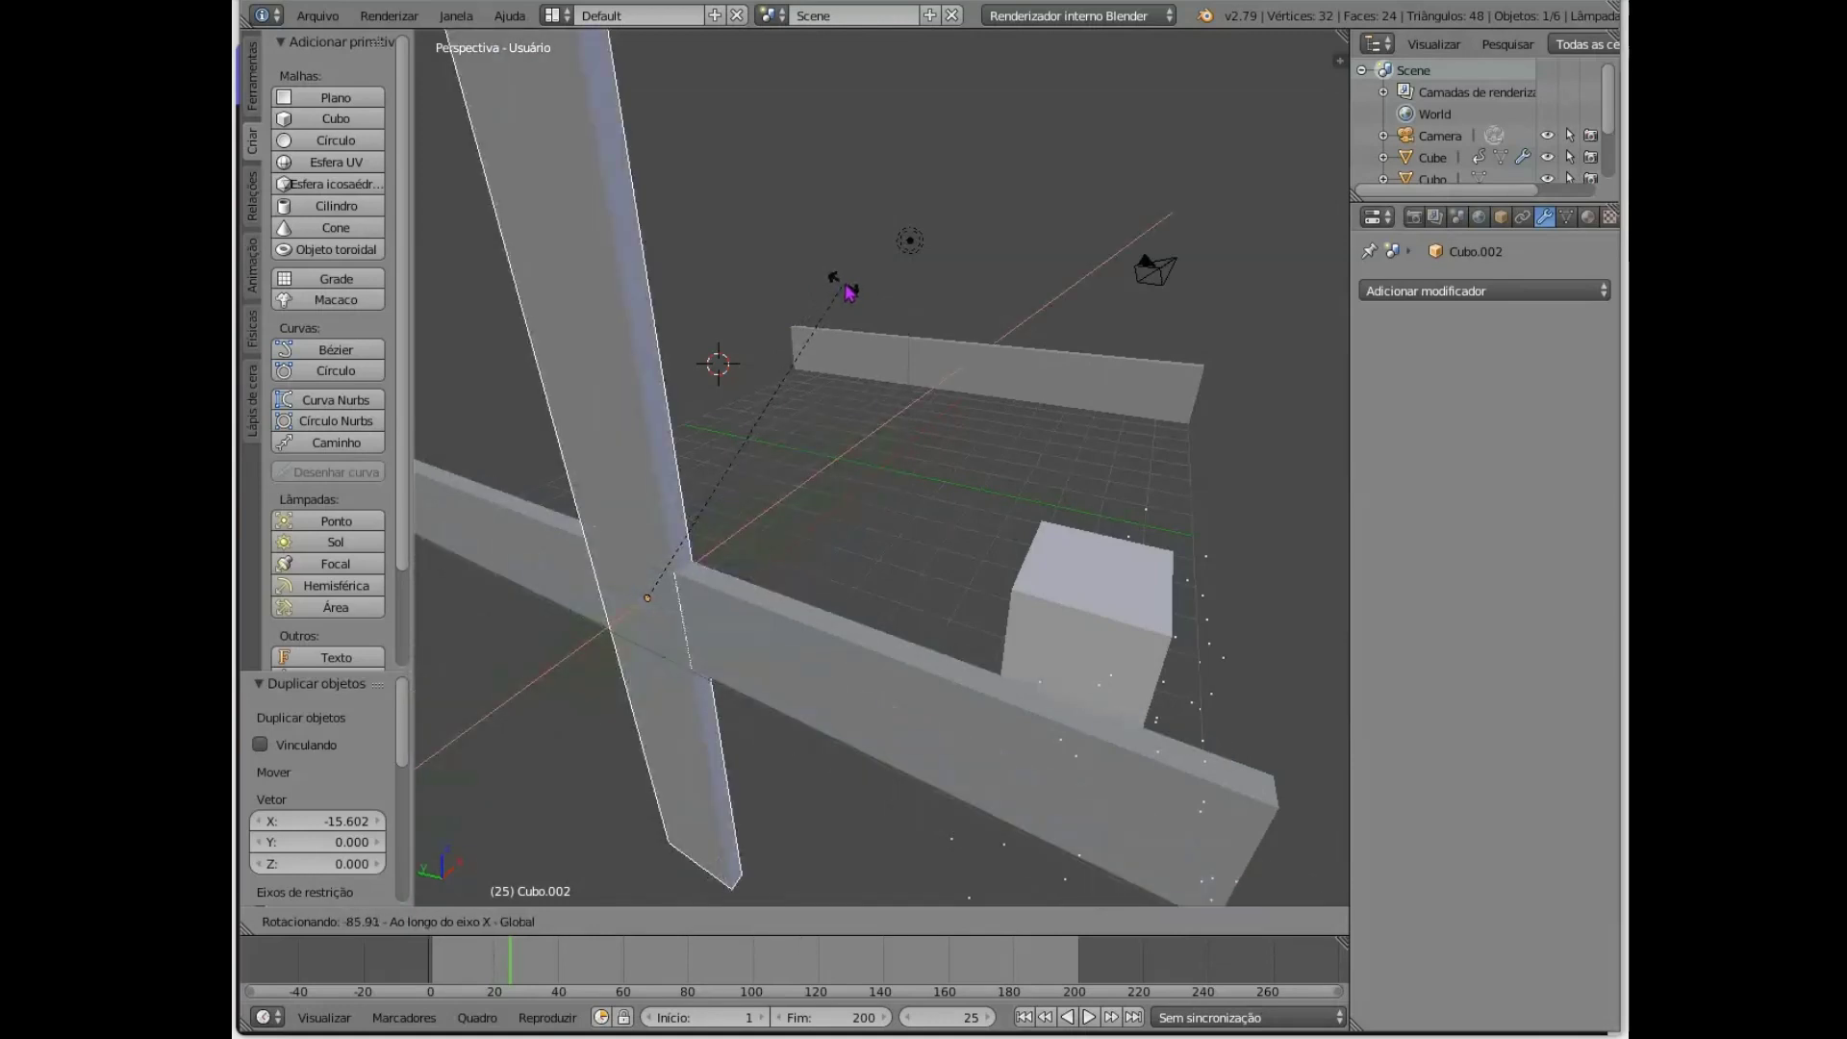
key("z")
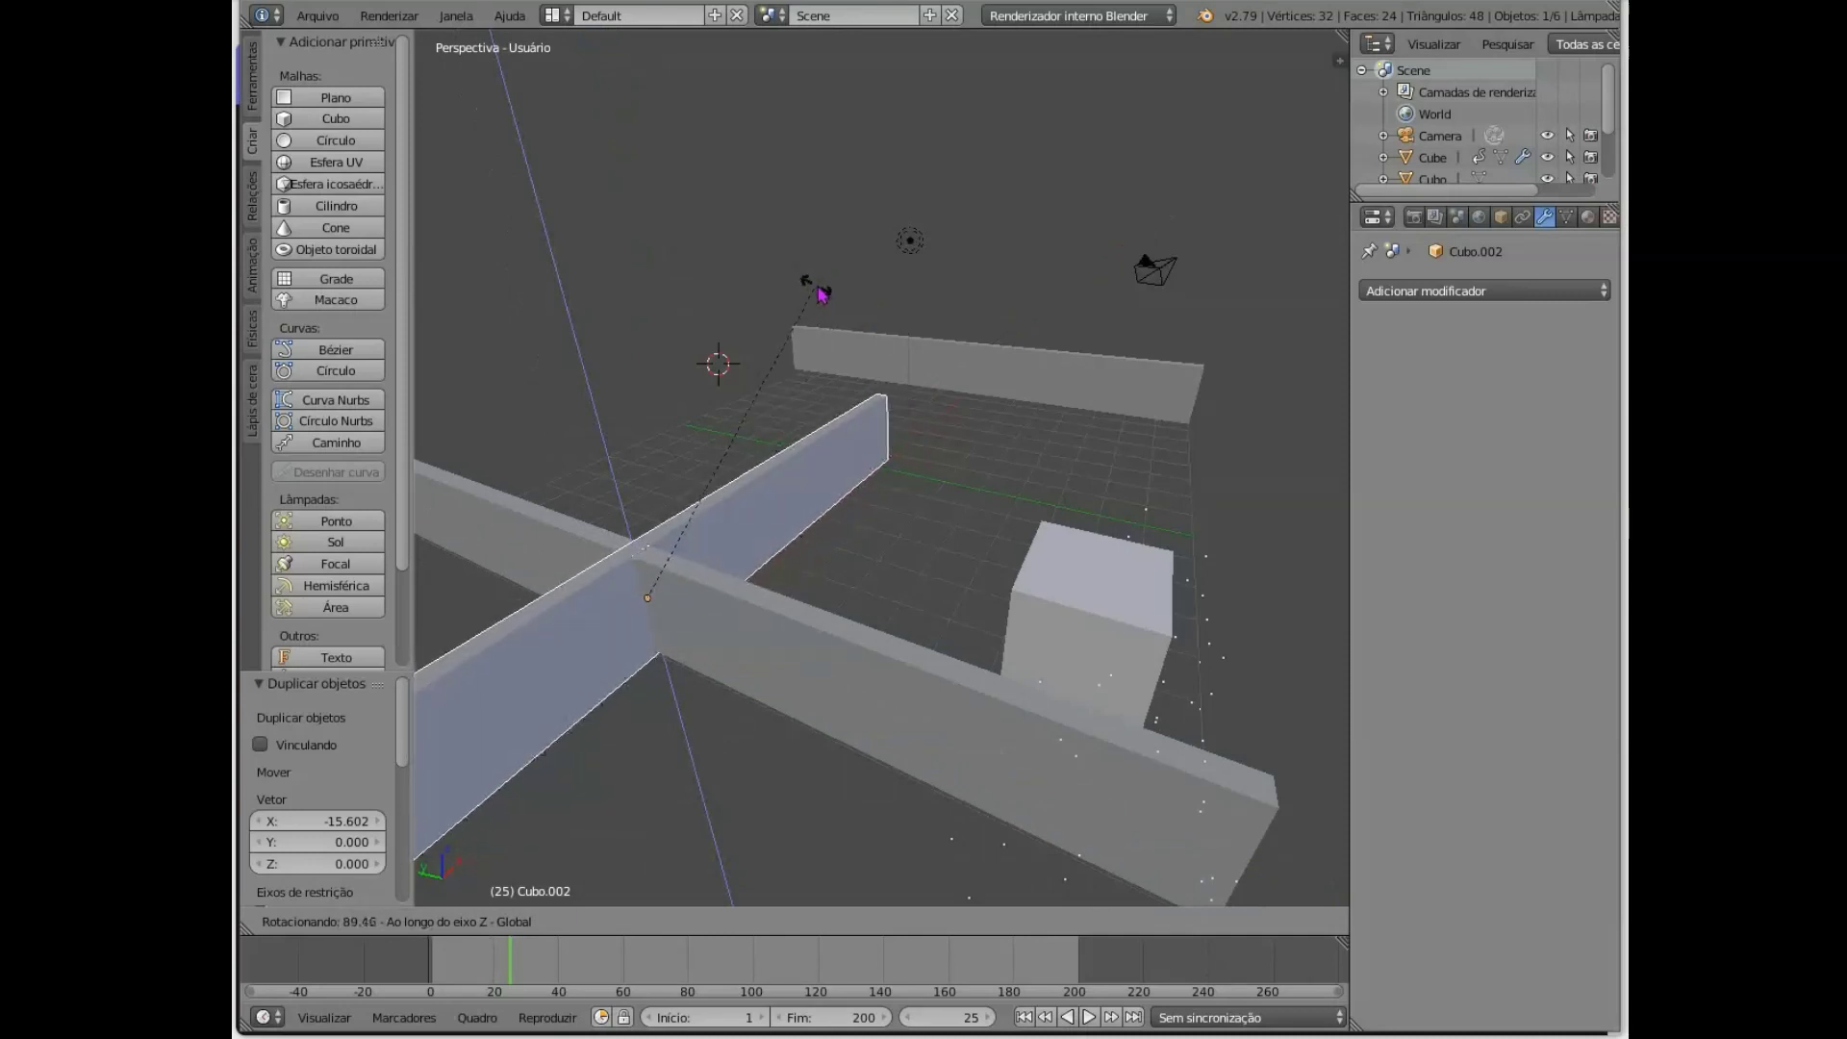
- Confirm the 90° turn and move the wall along X and Y to the enclosure's side
left_click(822, 389)
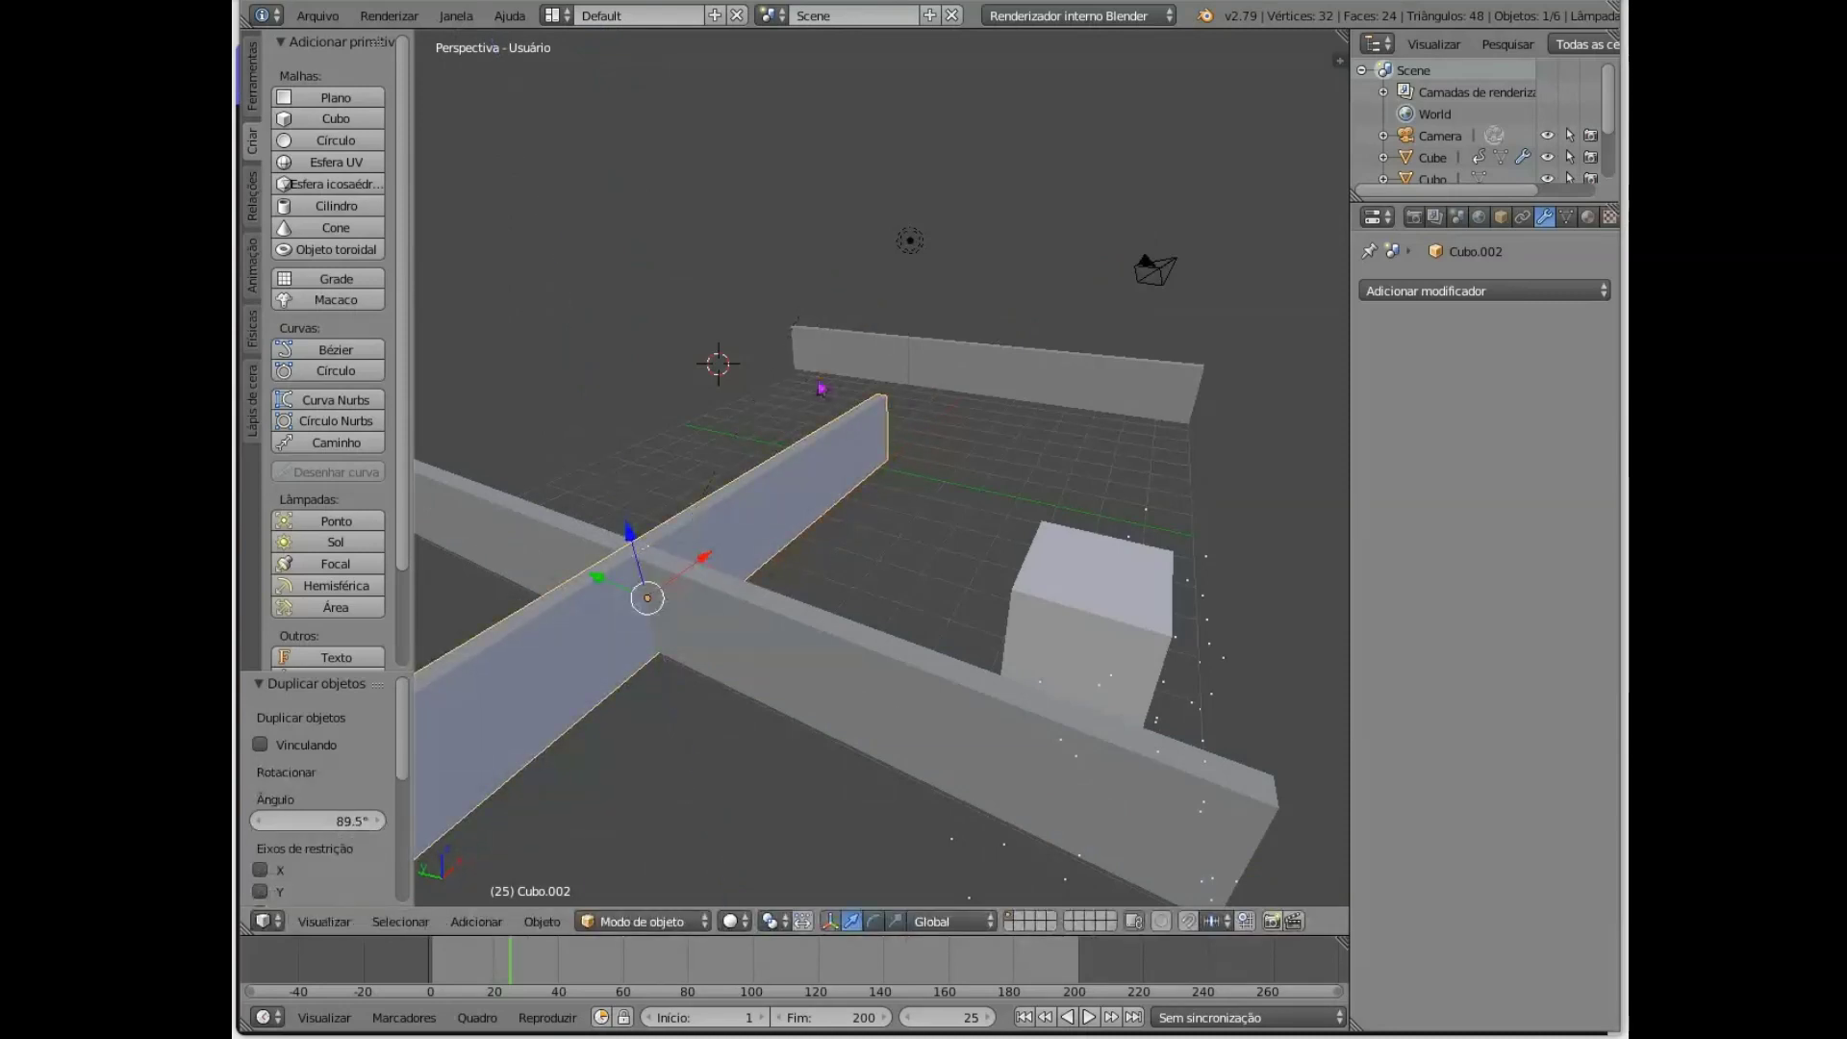
left_click(705, 560)
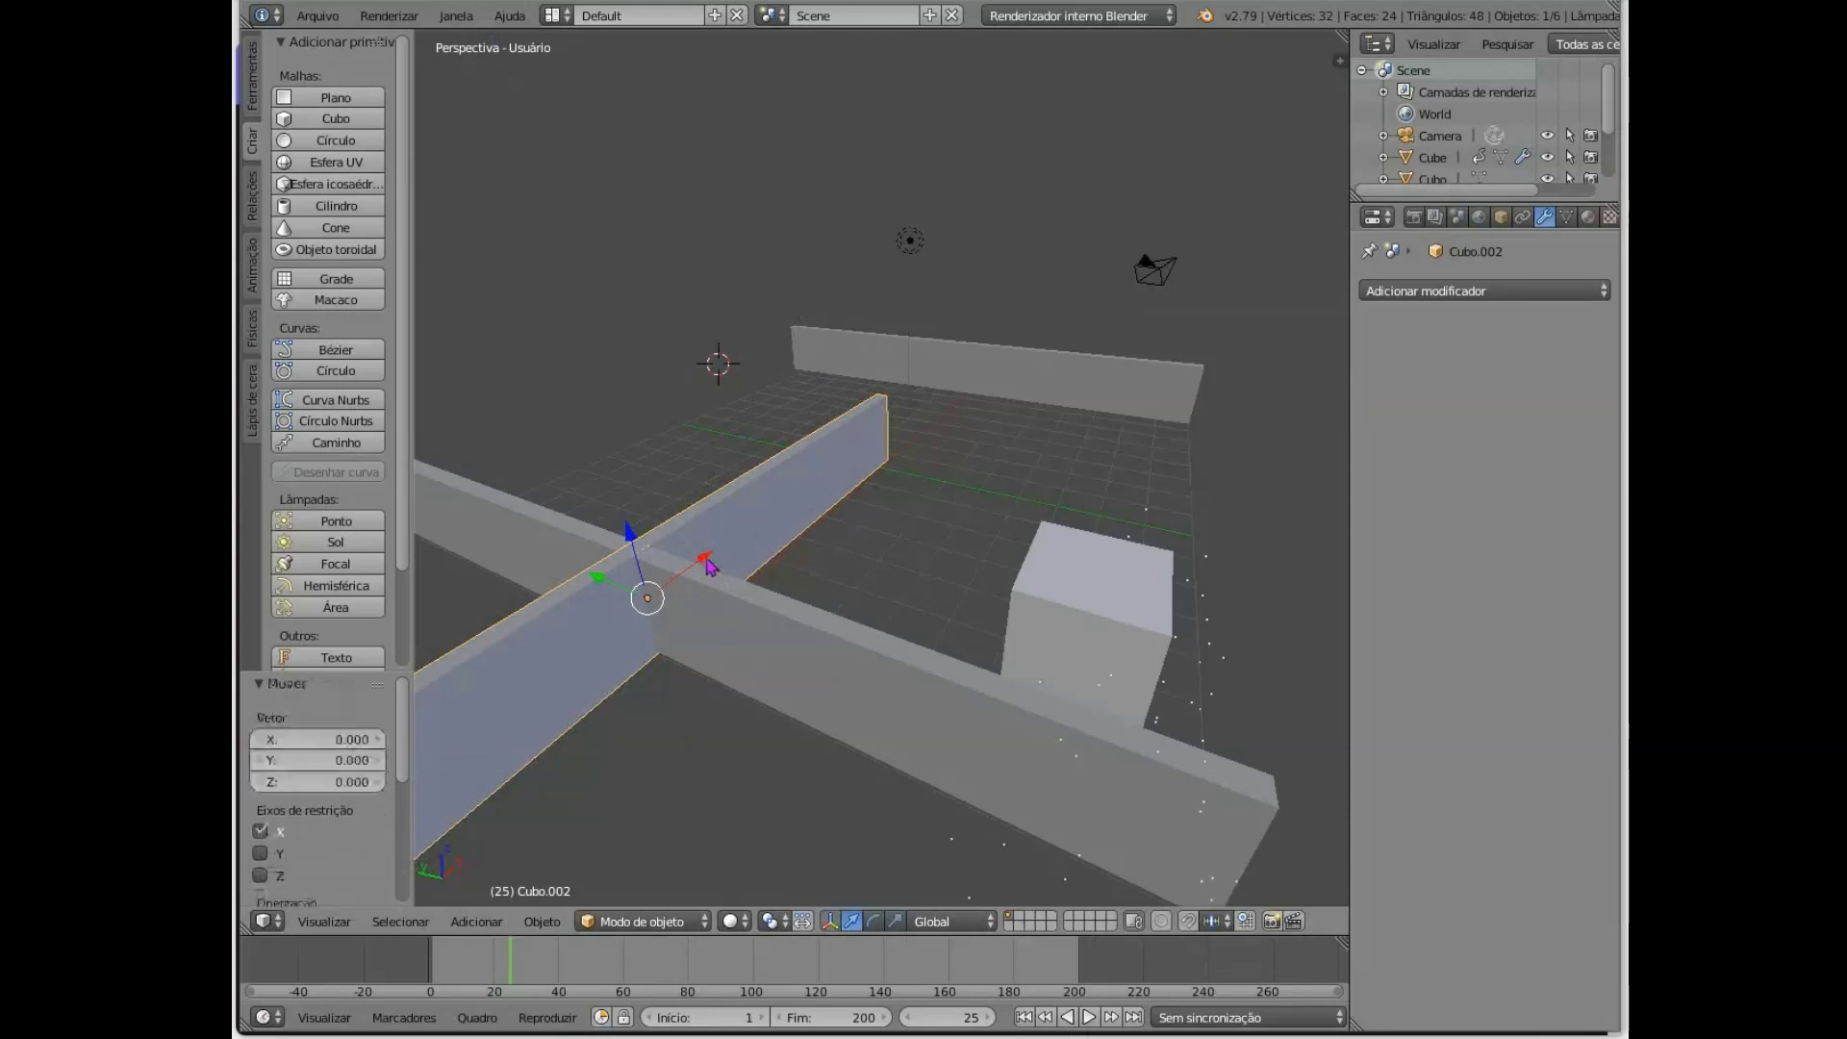
left_click(745, 513)
key("g")
key("x")
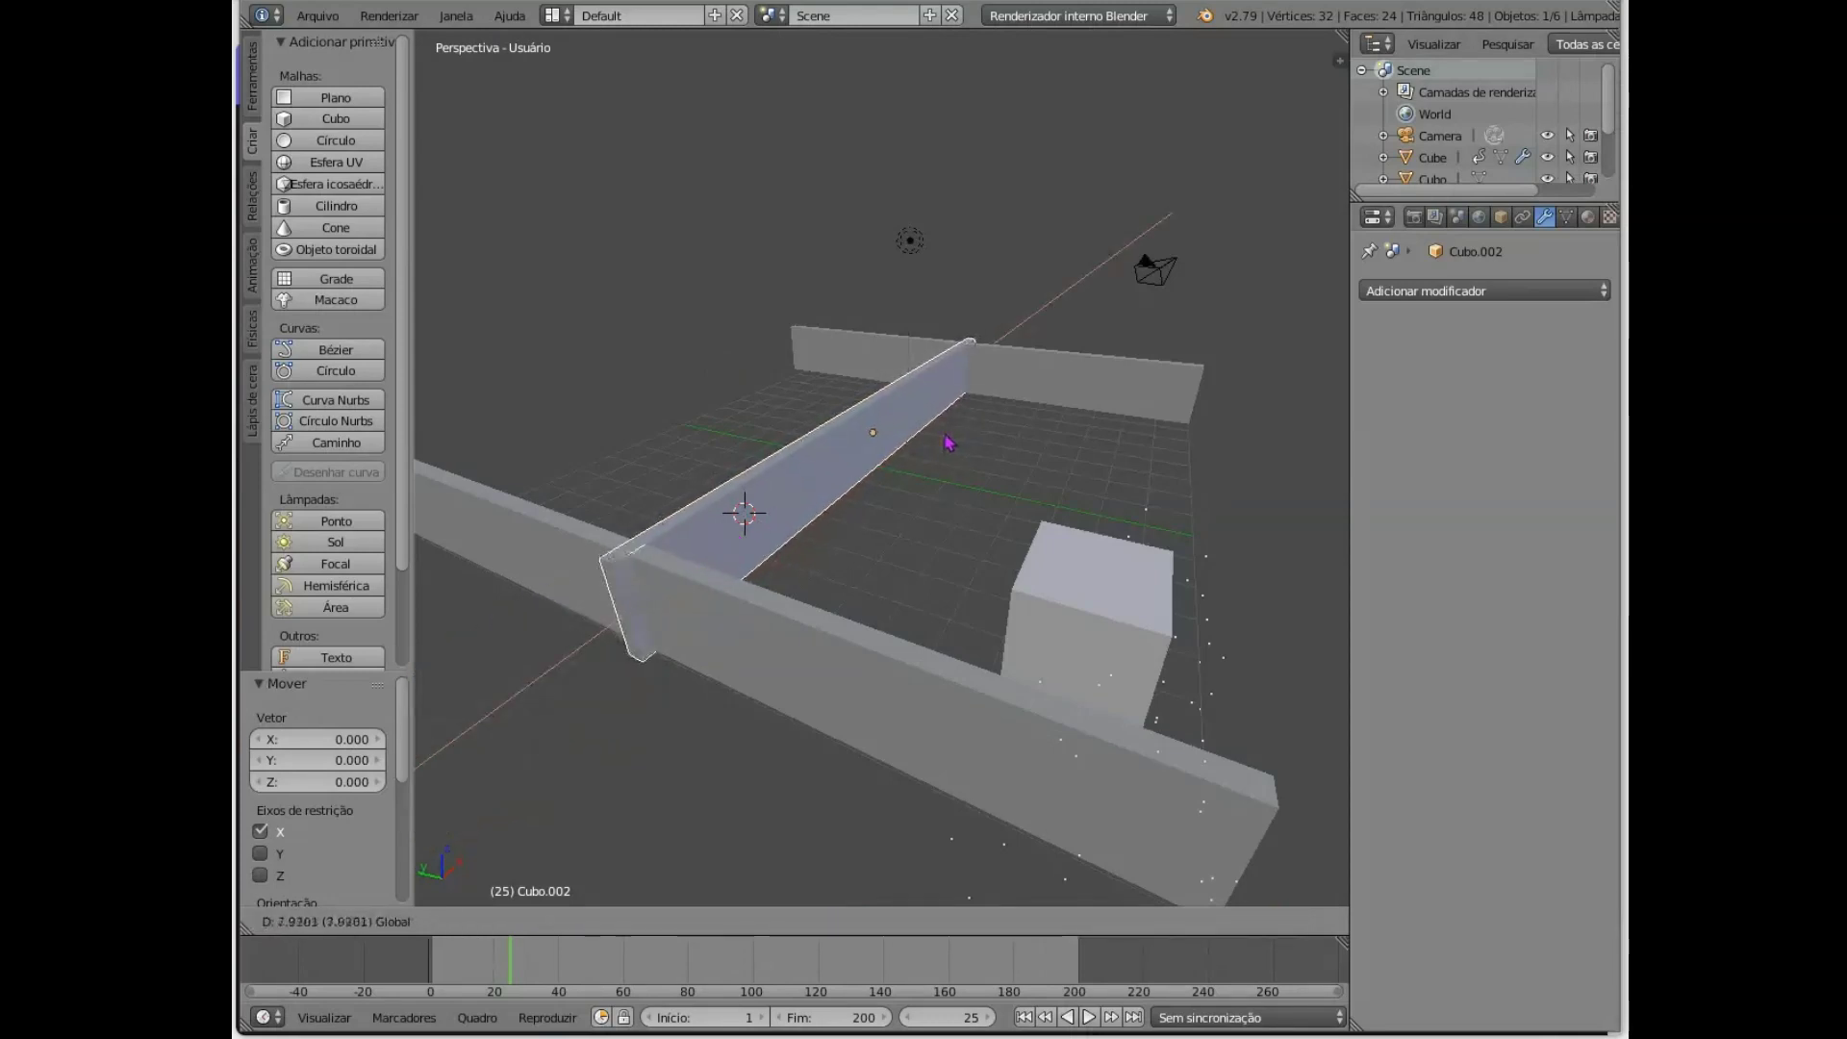
left_click(881, 437)
left_click_drag(833, 430, 639, 398)
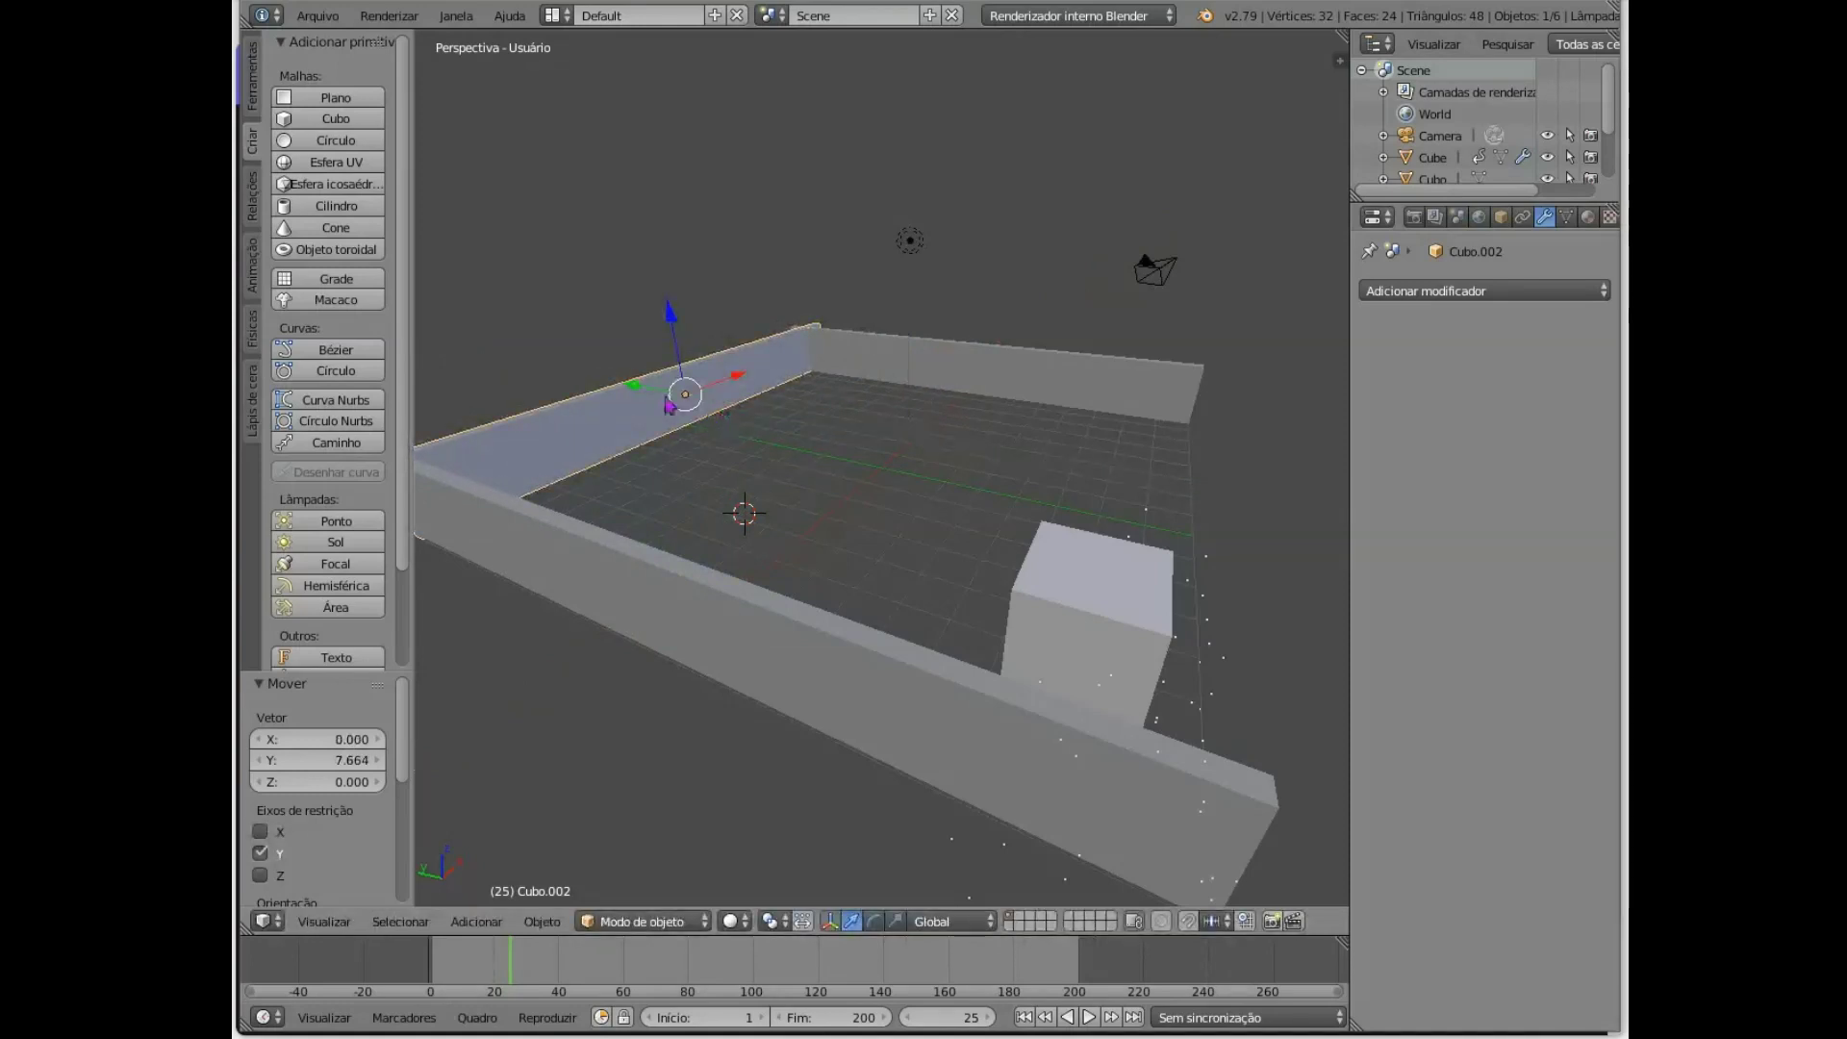
- Duplicate the side wall to the opposite side and lower it −0.137 along Z
key("shift+d")
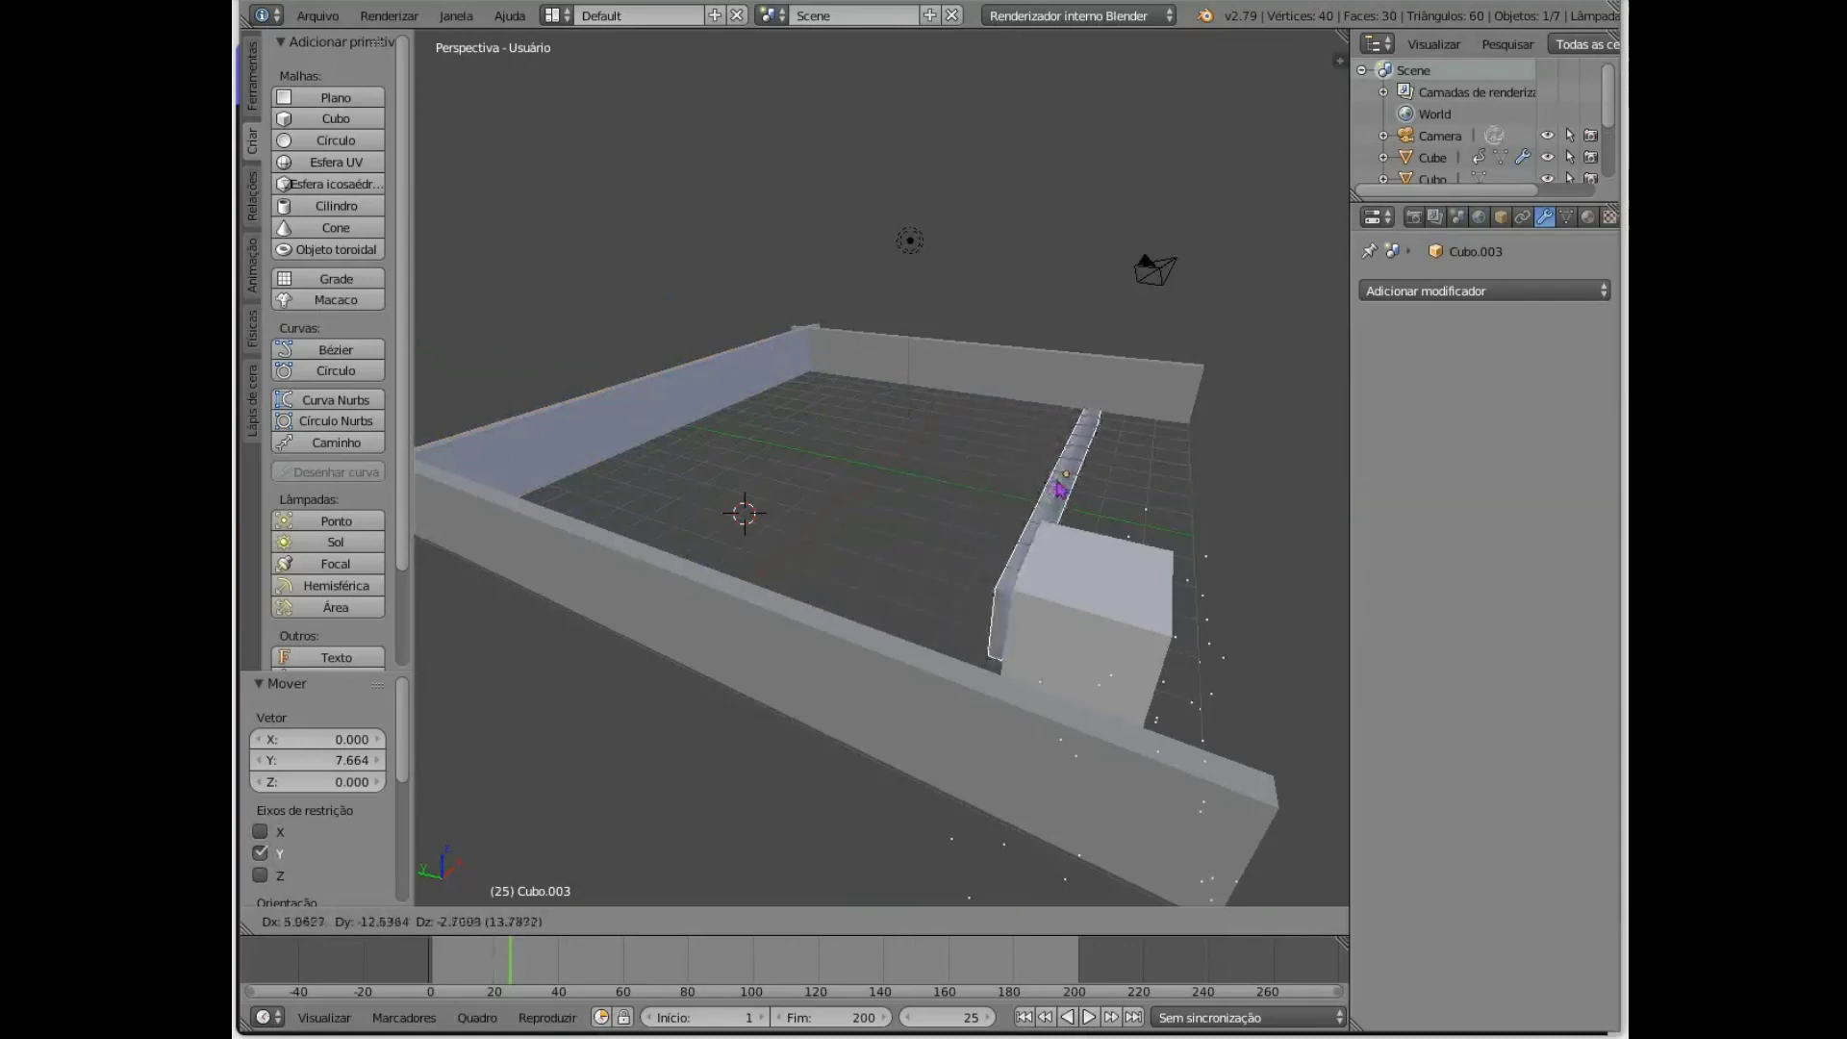
key("y")
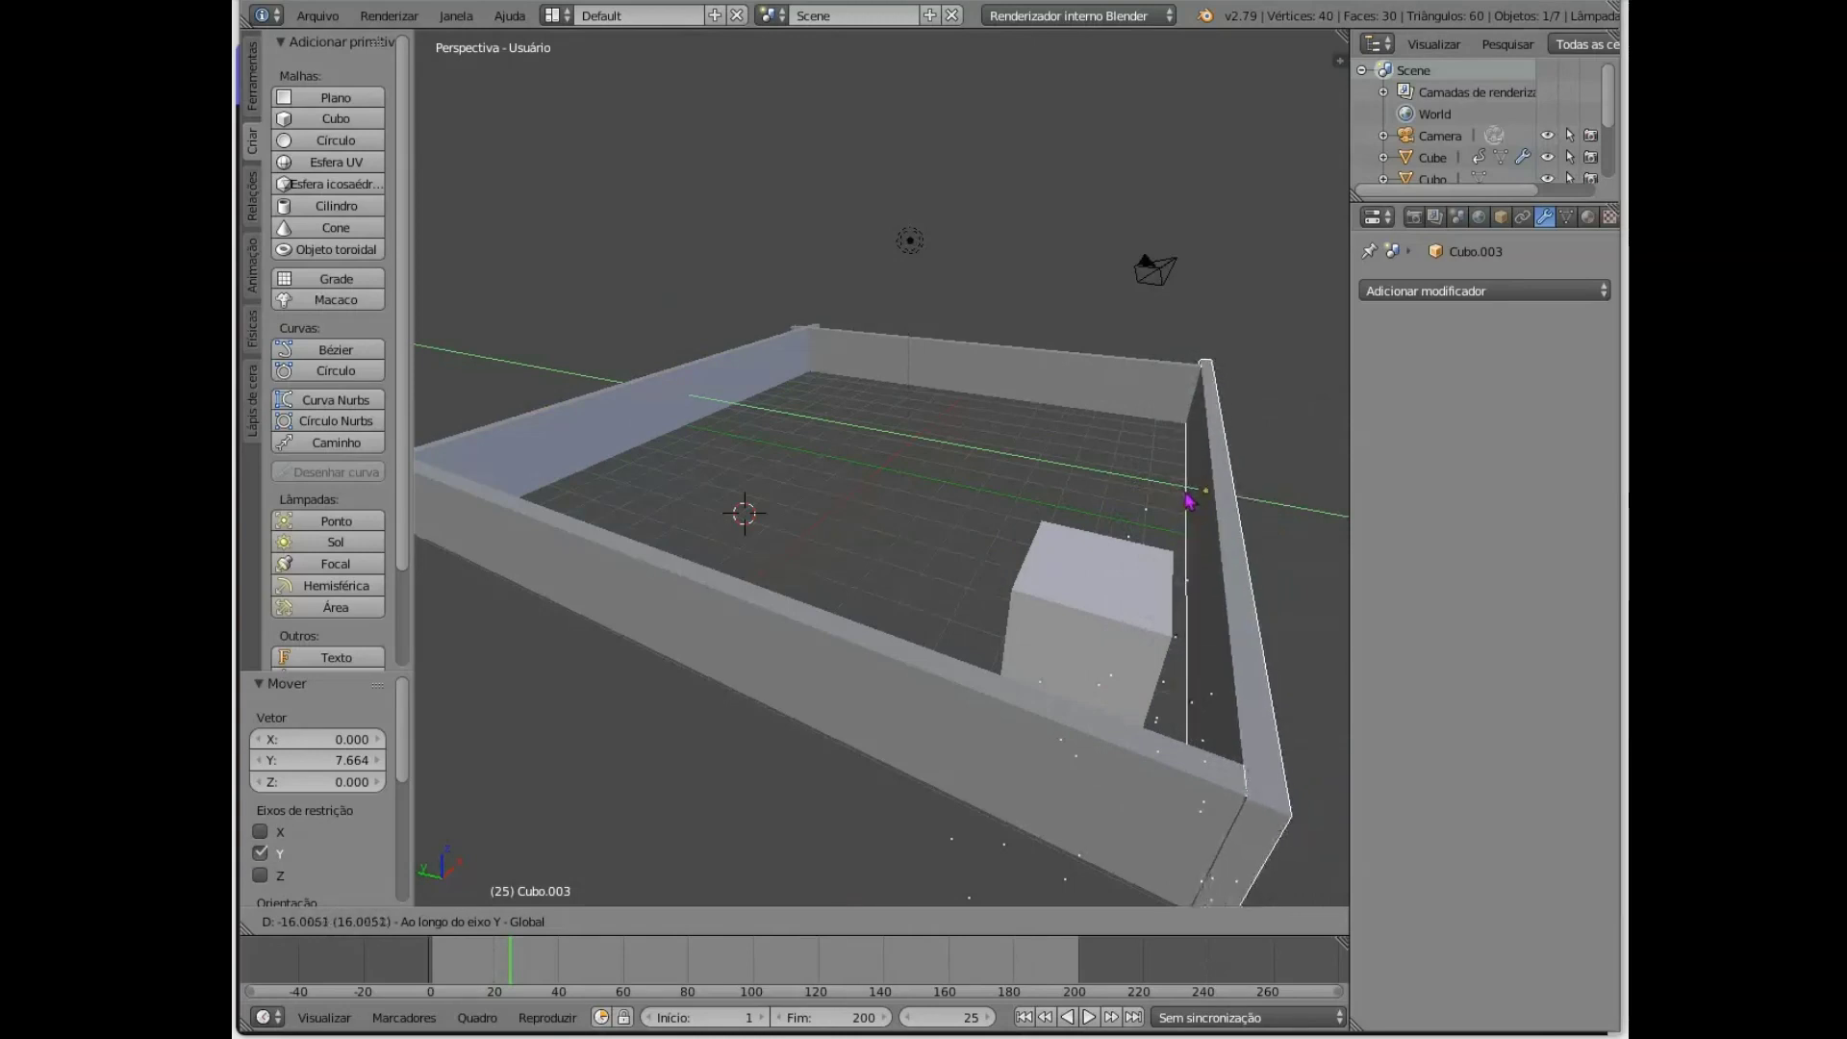
left_click(1192, 493)
key("g")
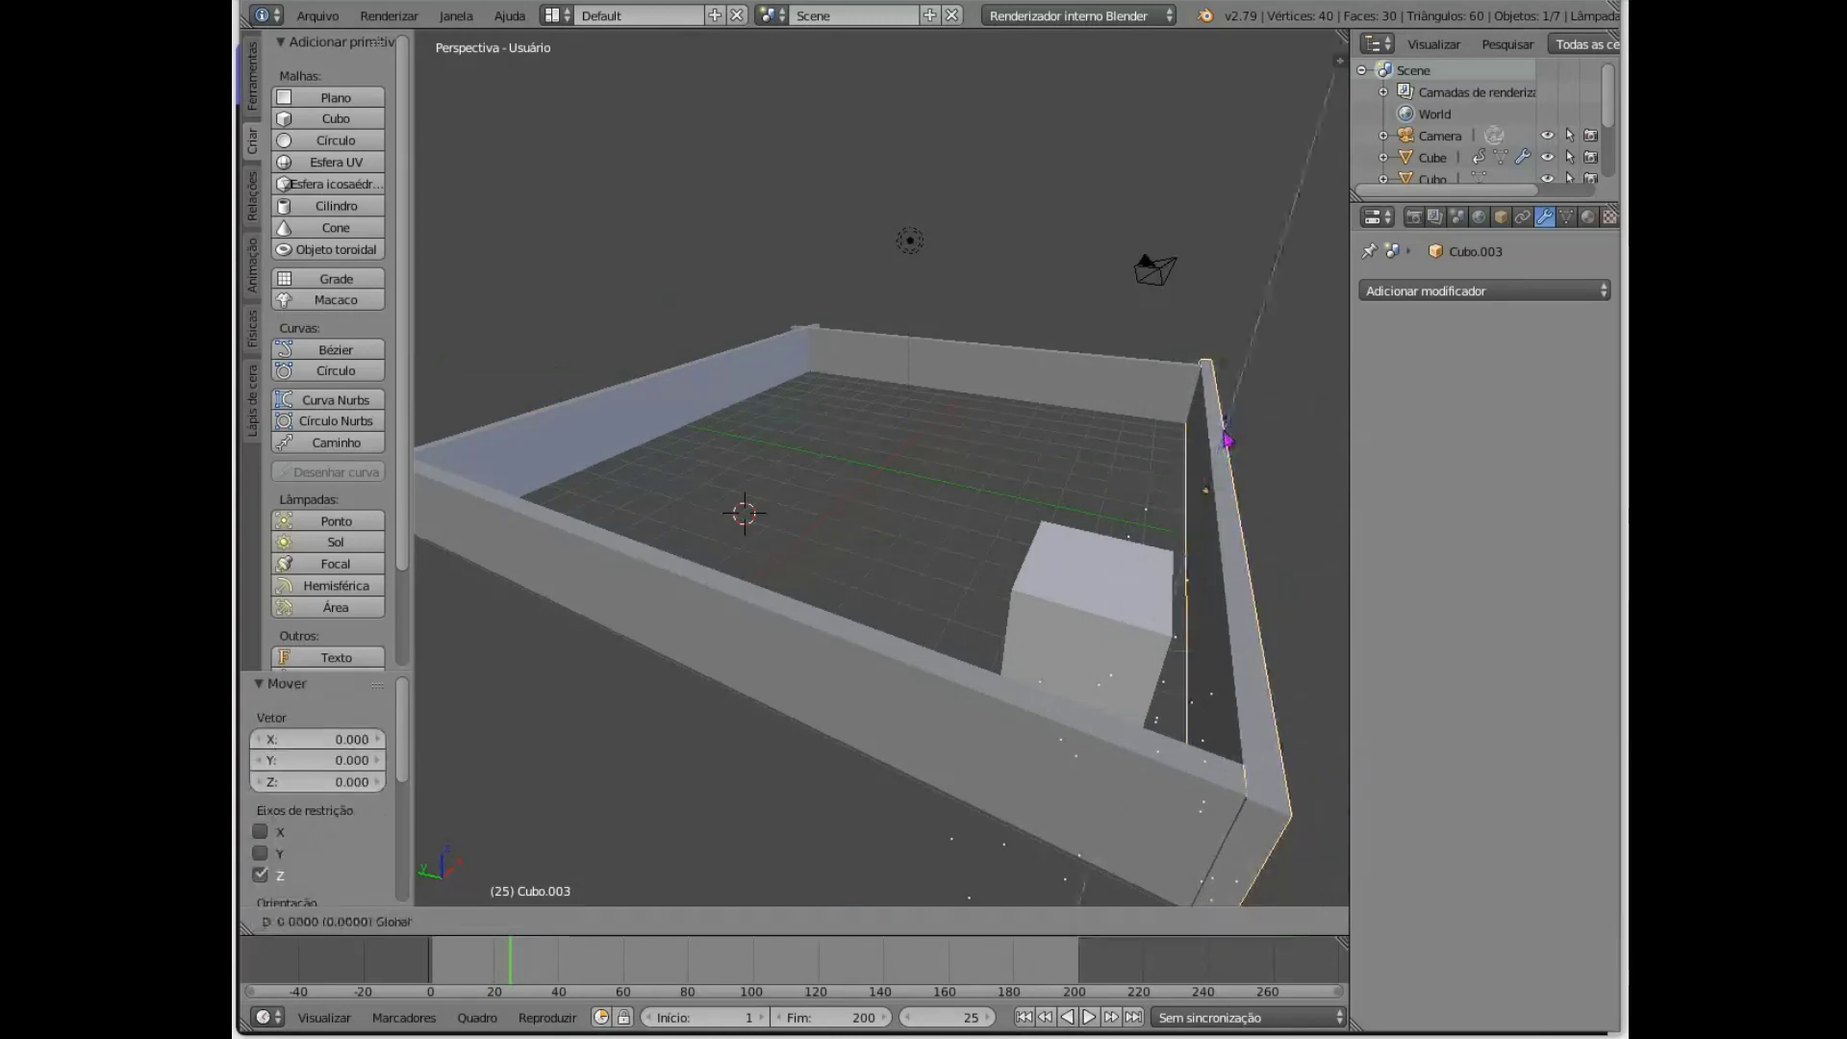
key("z")
left_click(1226, 444)
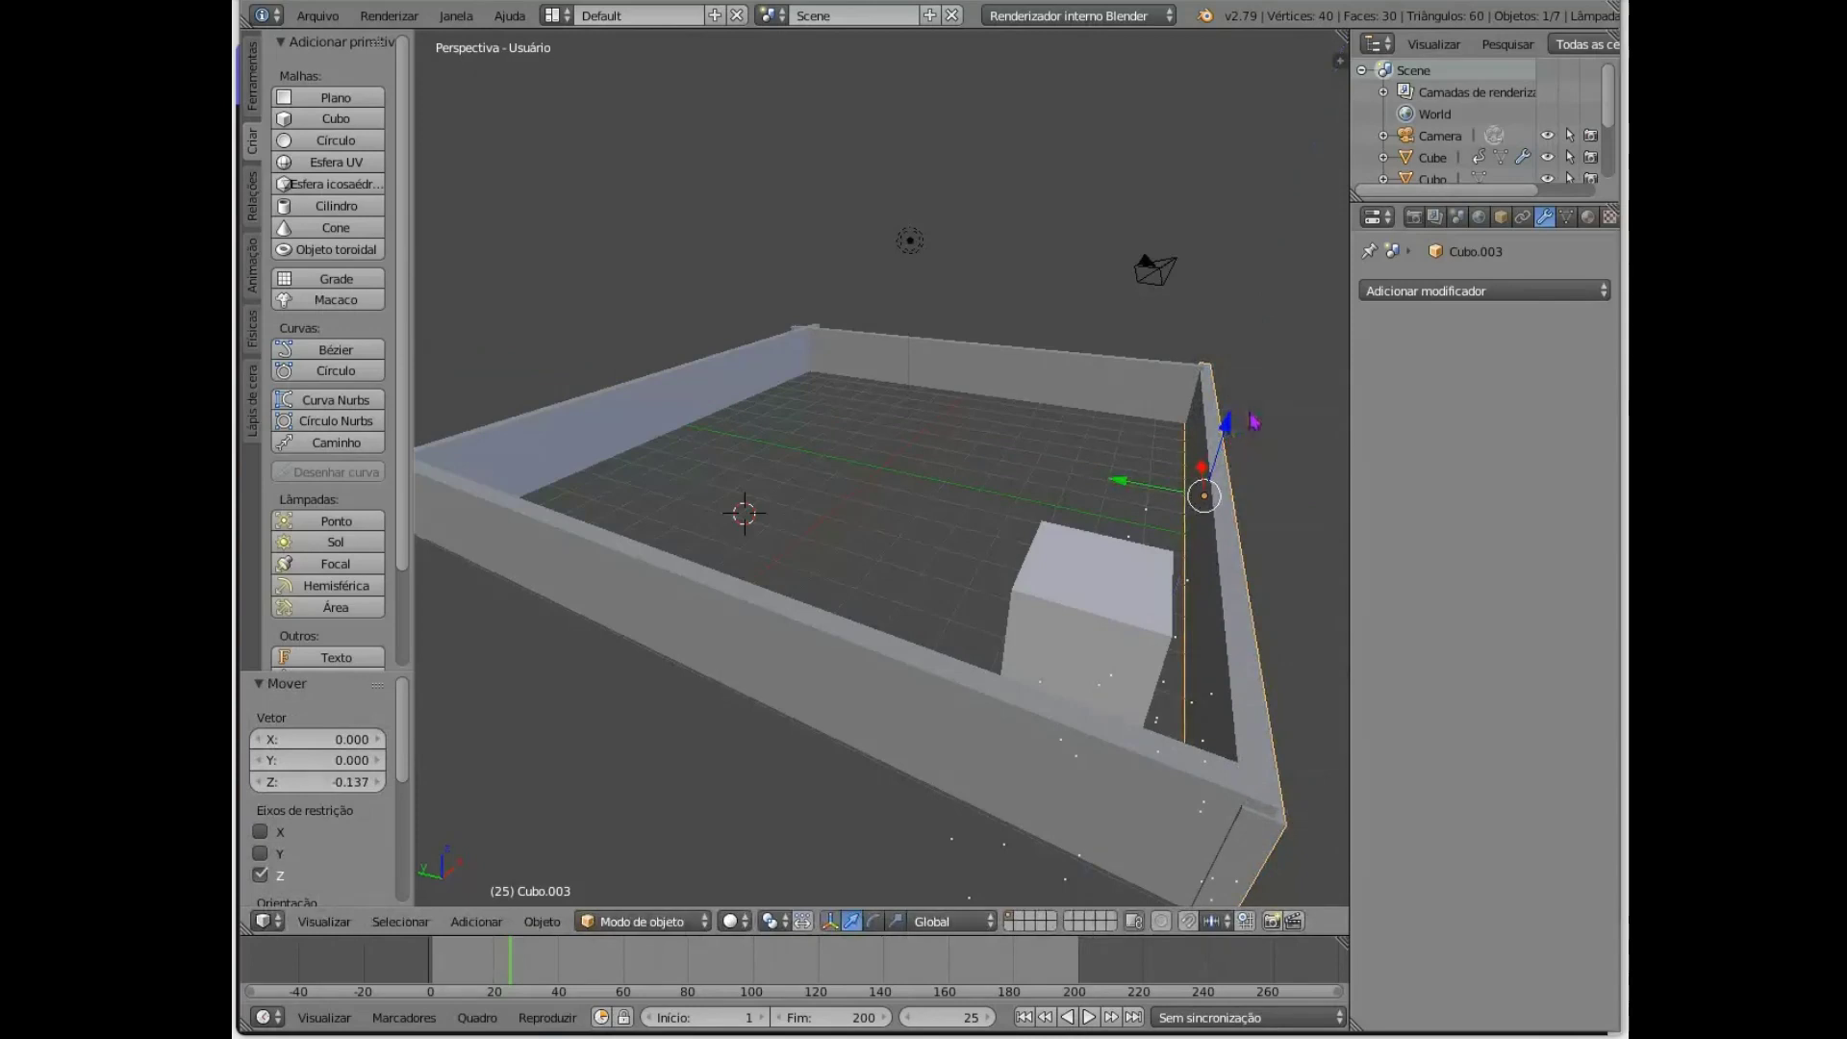
- Place the 3D cursor on the floor inside the walls and open the Add menu
middle_click_drag(1226, 445, 858, 462)
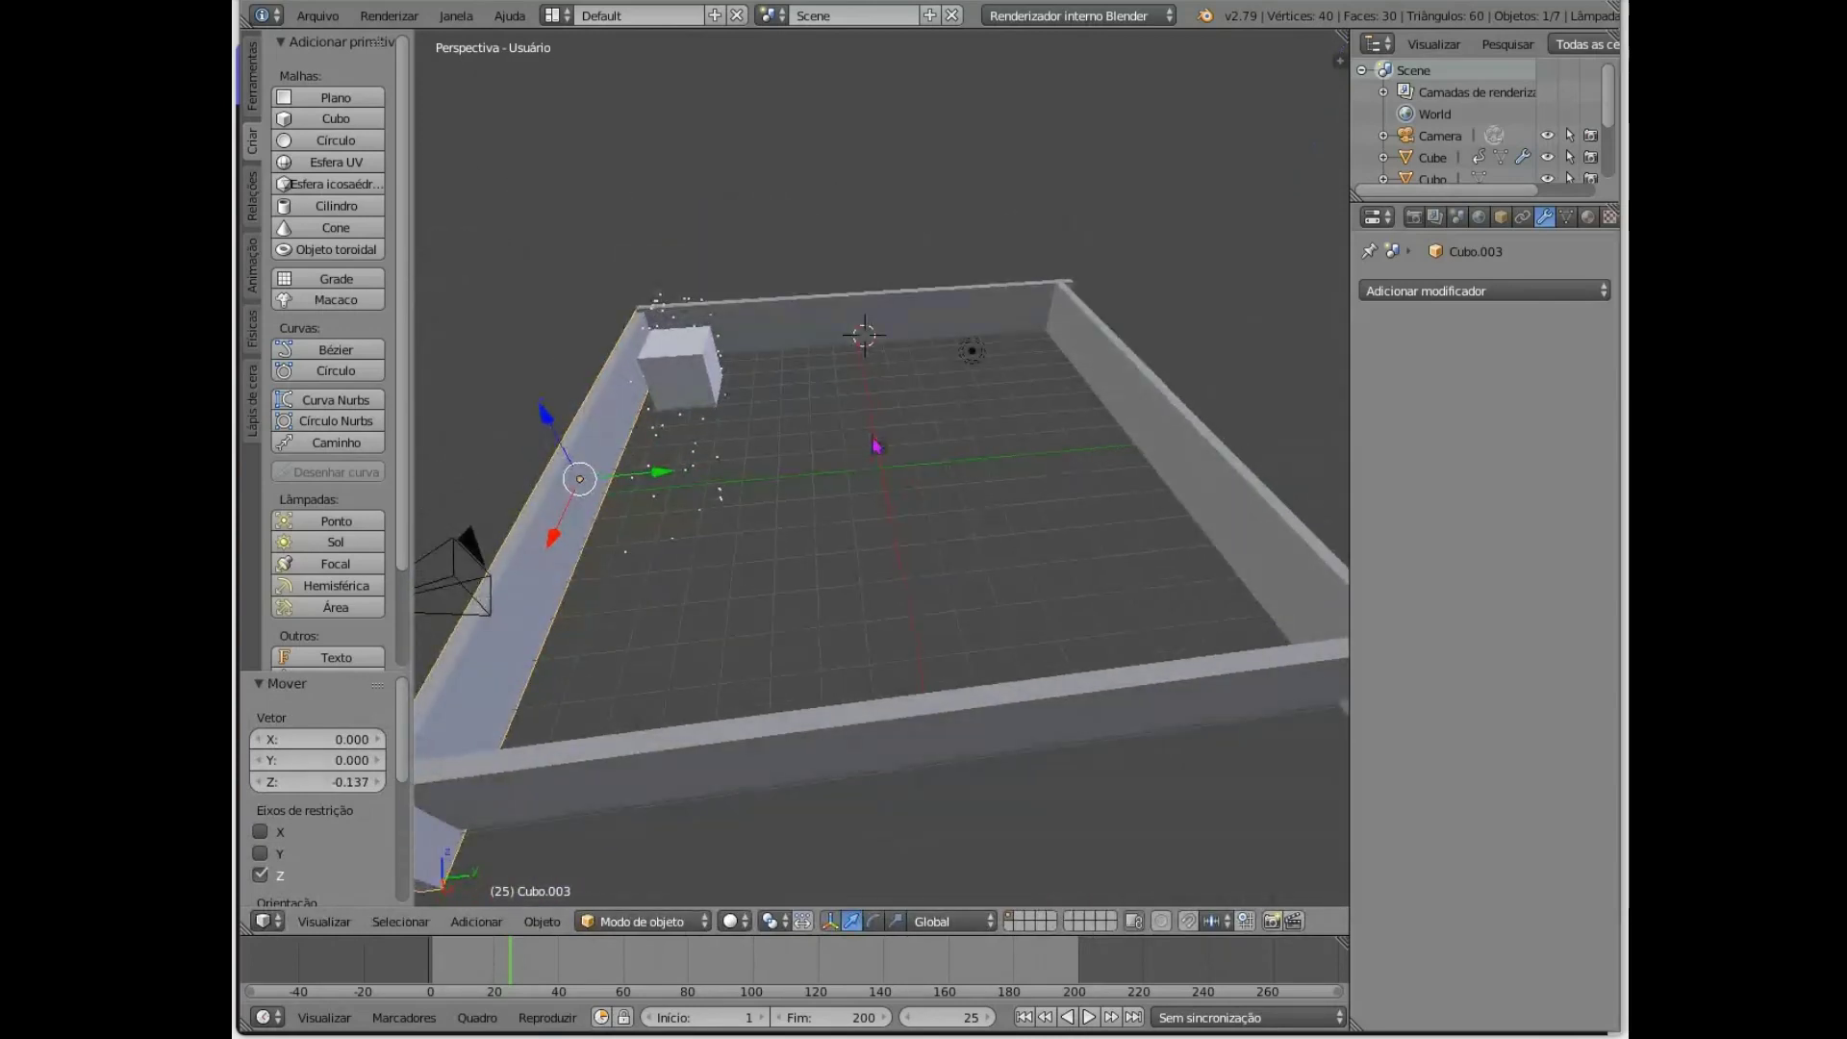
left_click(883, 471)
left_click(512, 928)
left_click(464, 926)
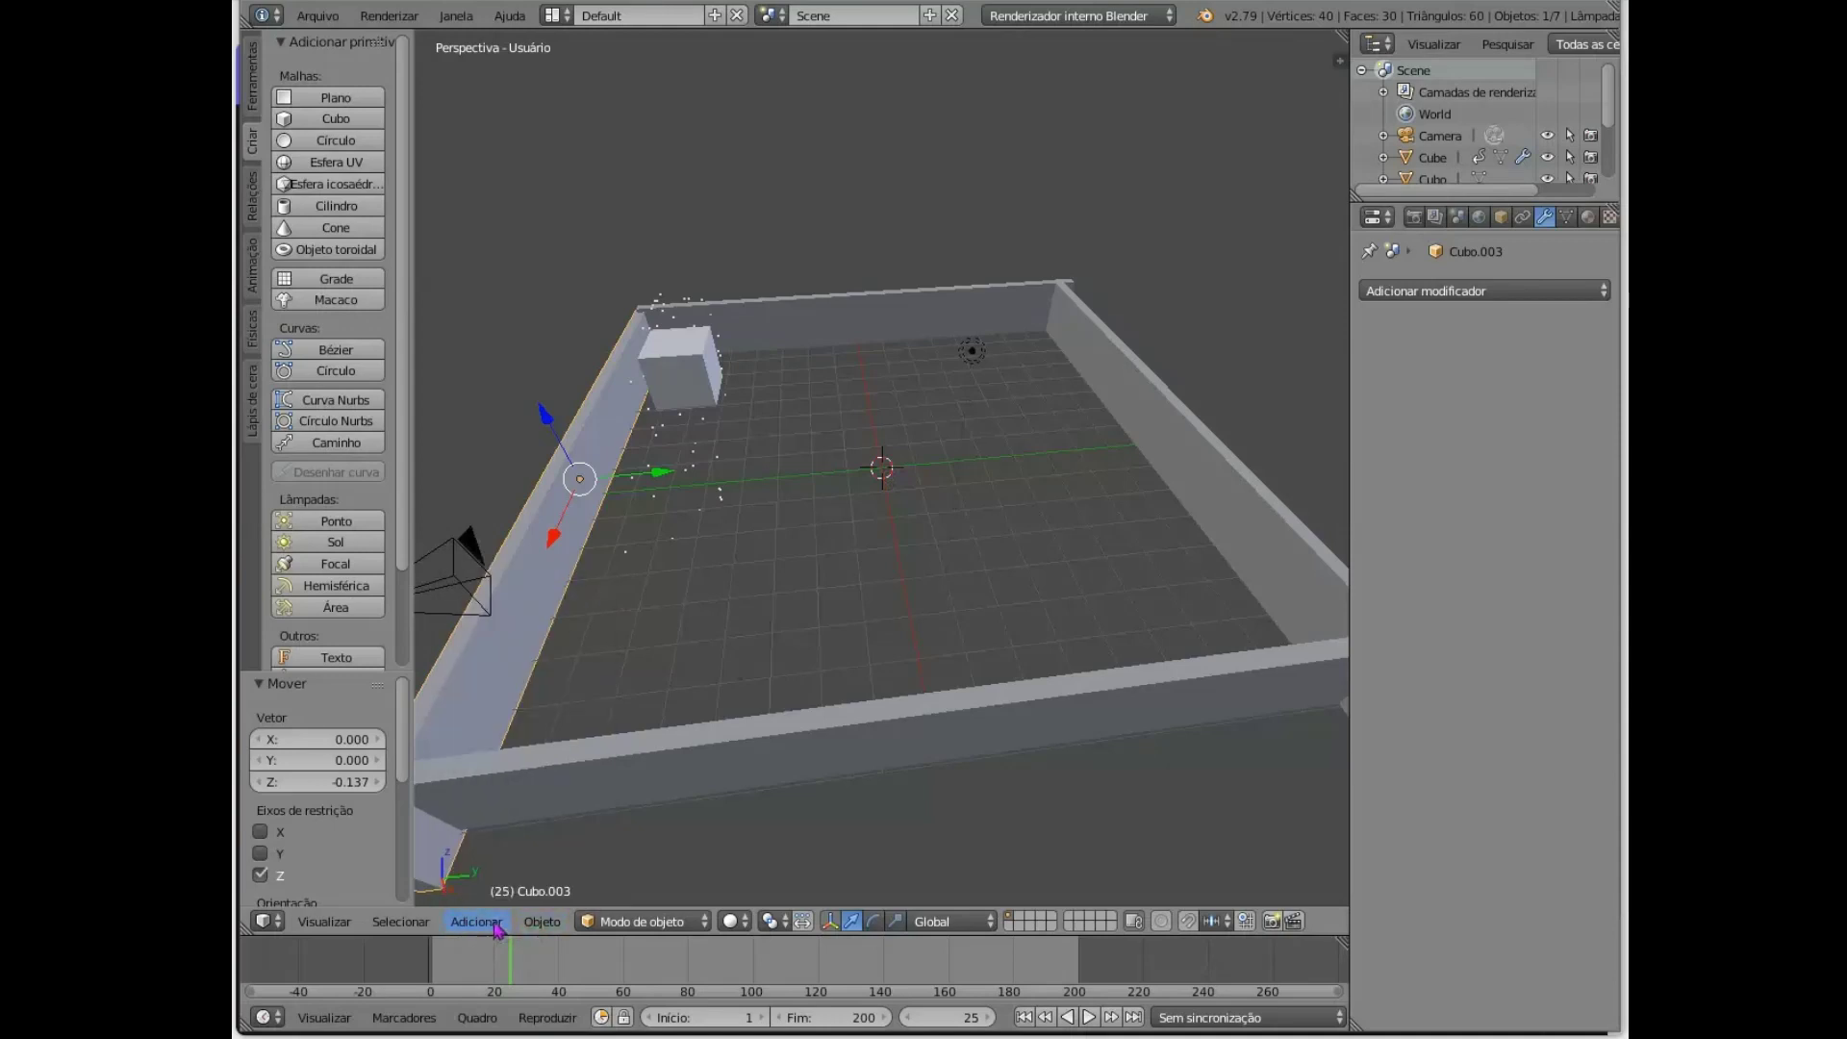
- Add a plane mesh and set its radius to 8
left_click(497, 925)
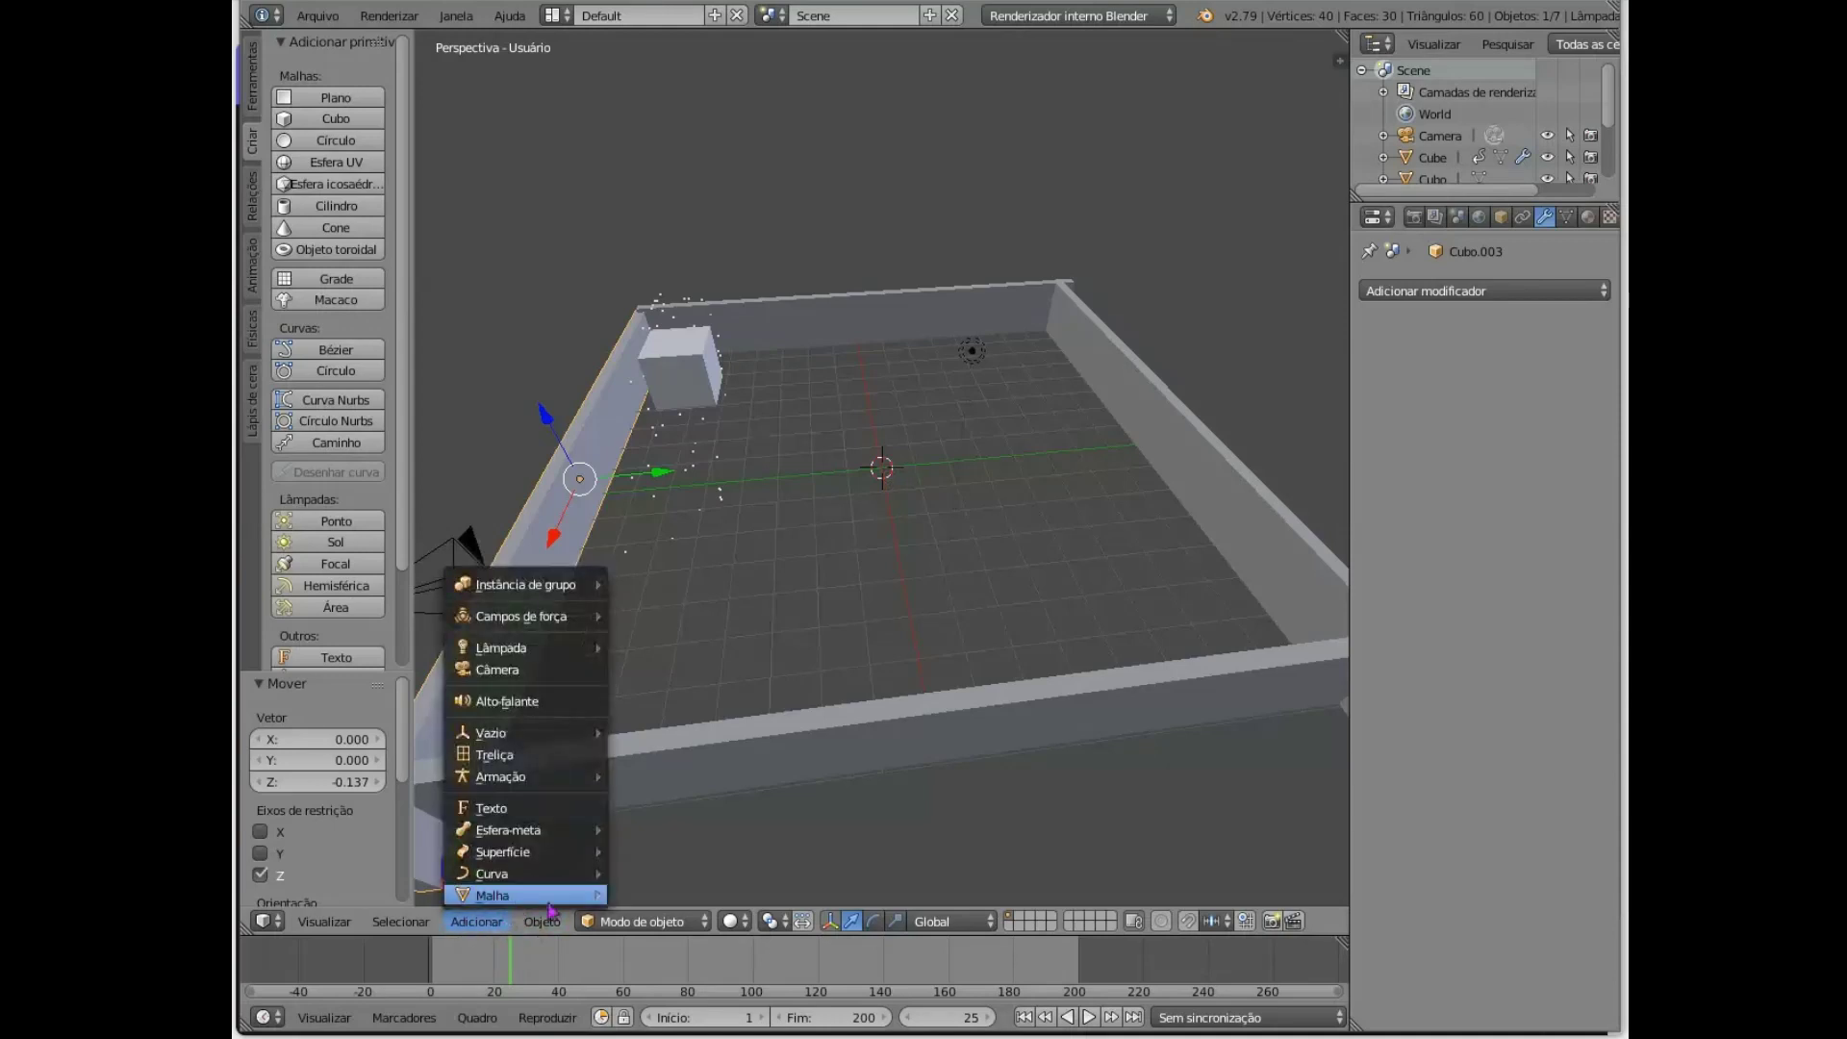
mouse_move(539, 894)
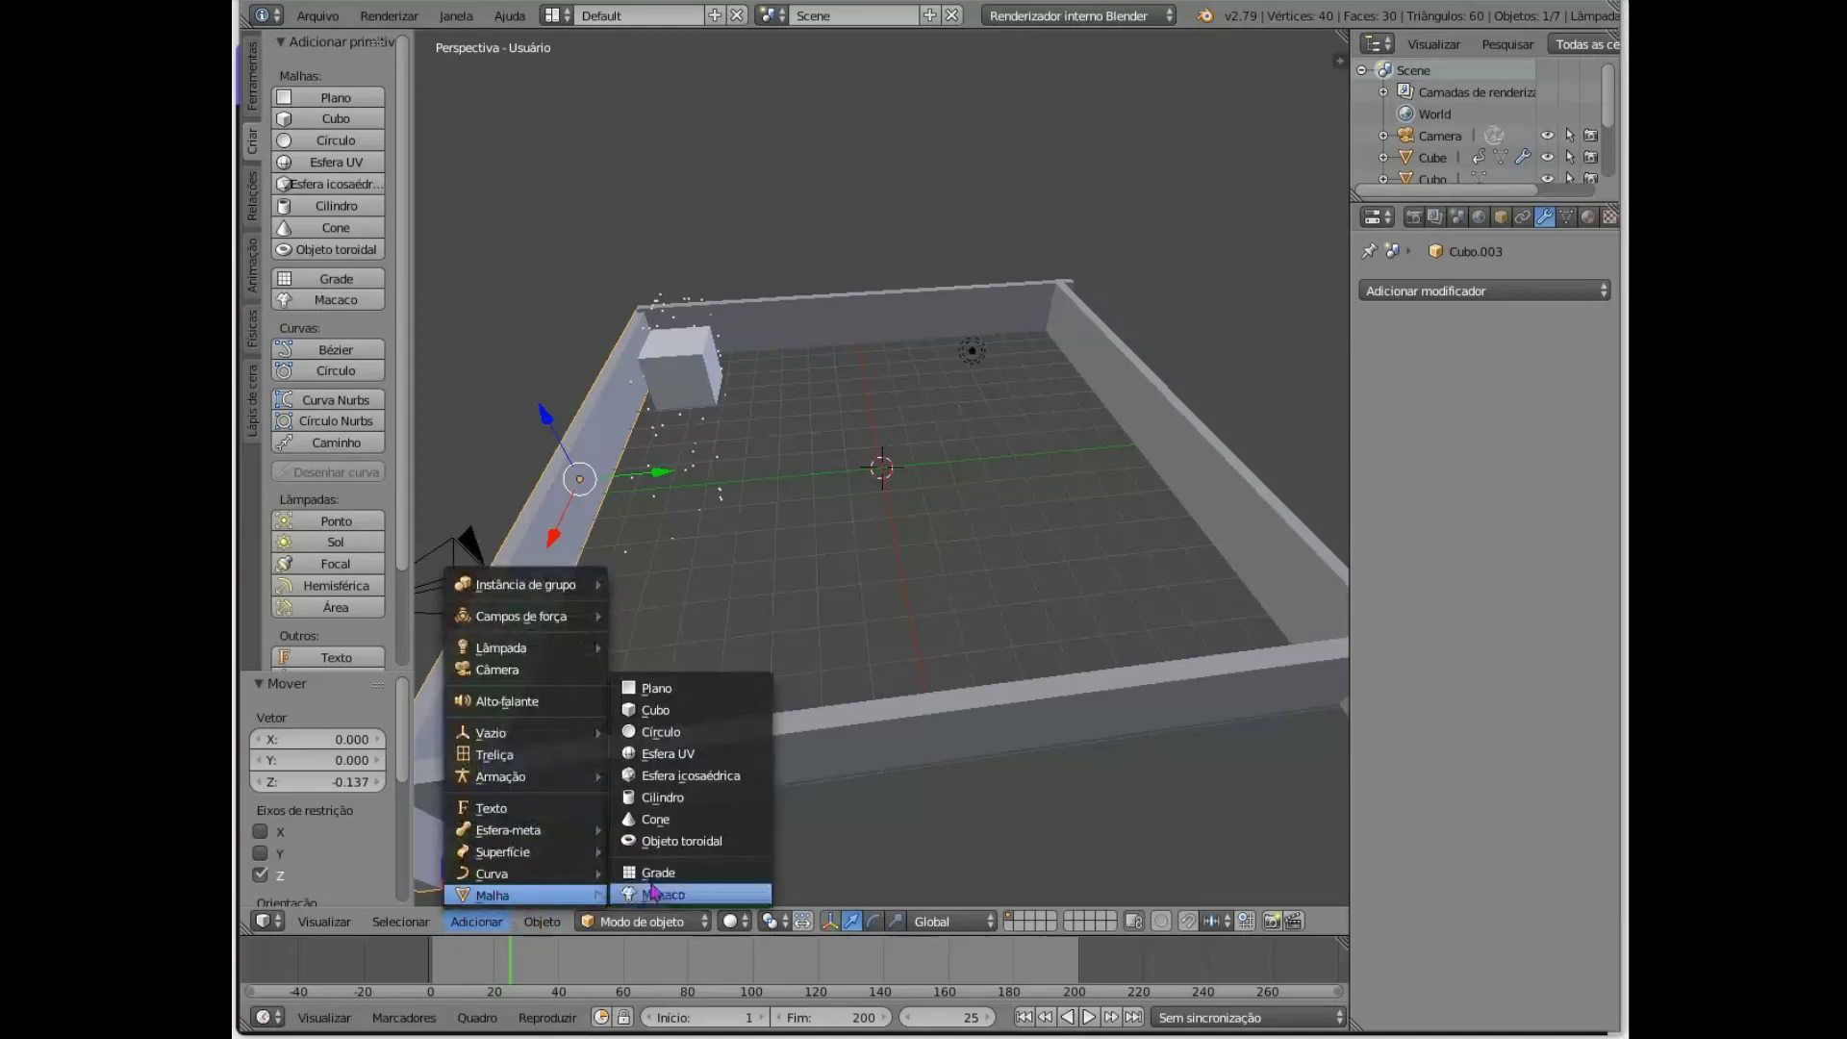
left_click(687, 691)
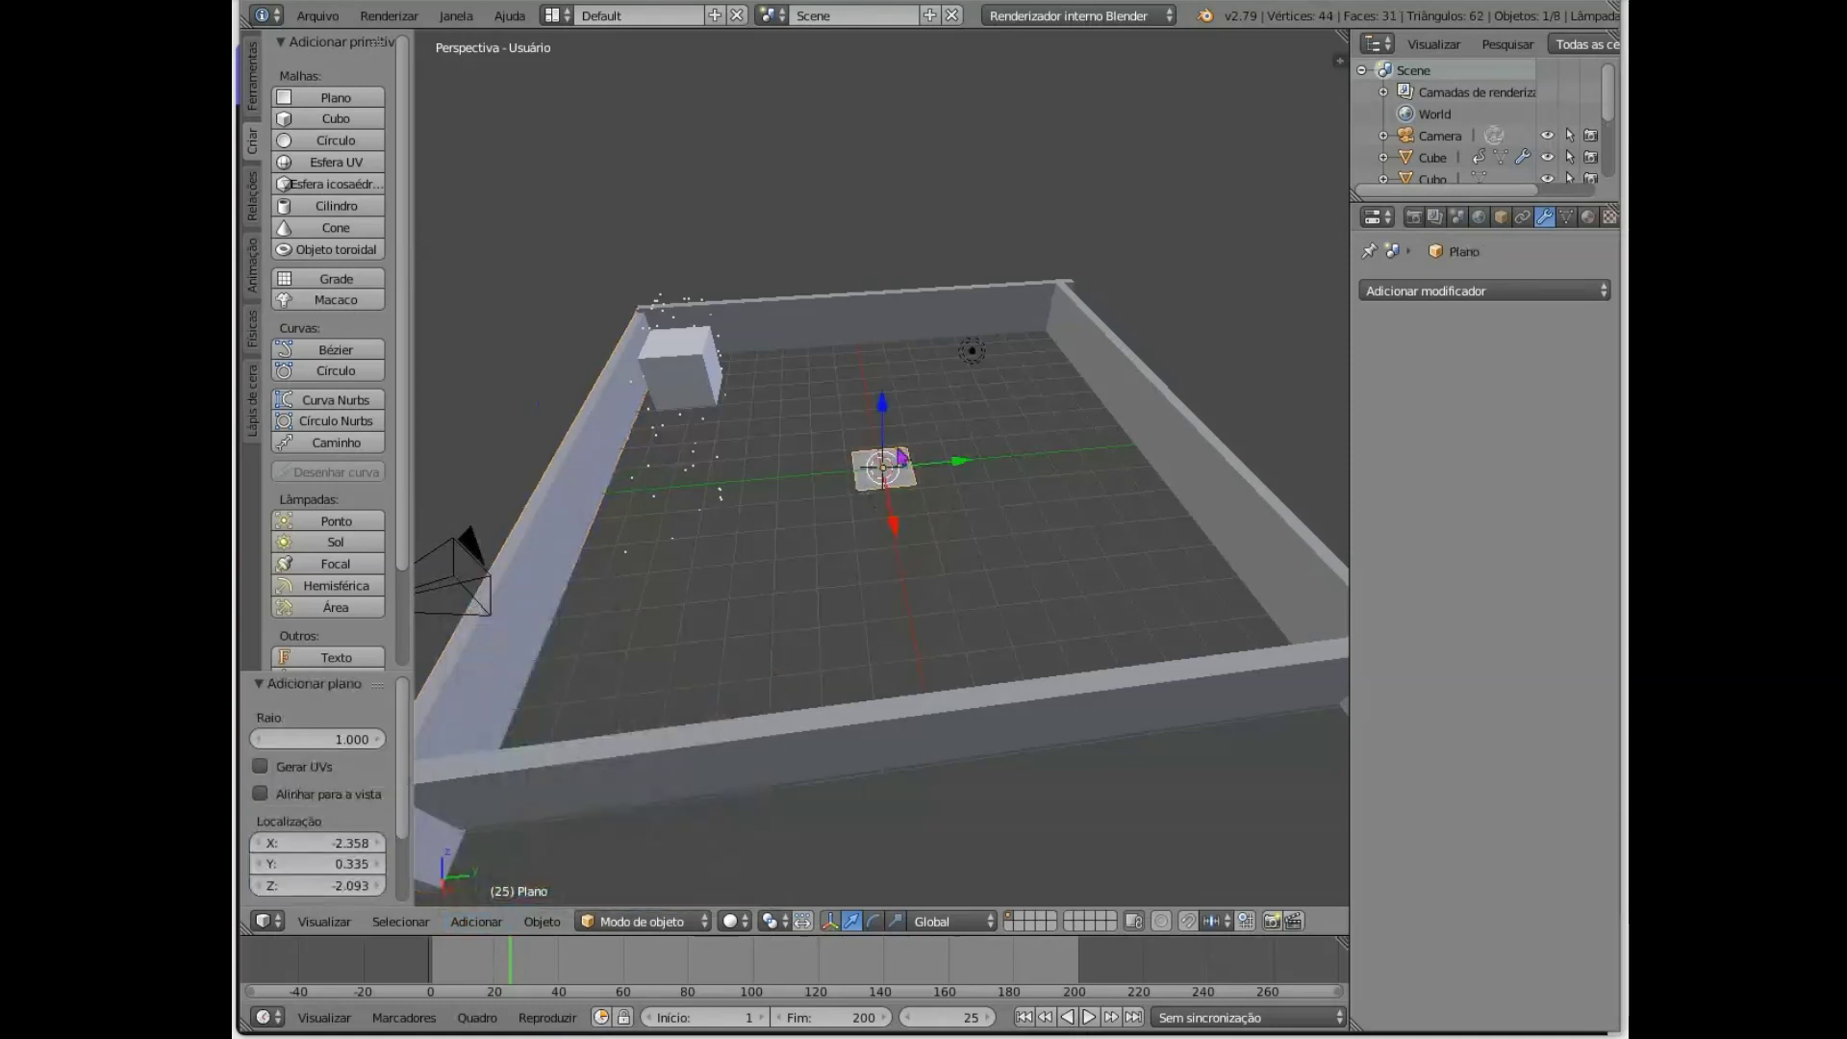
key("F6")
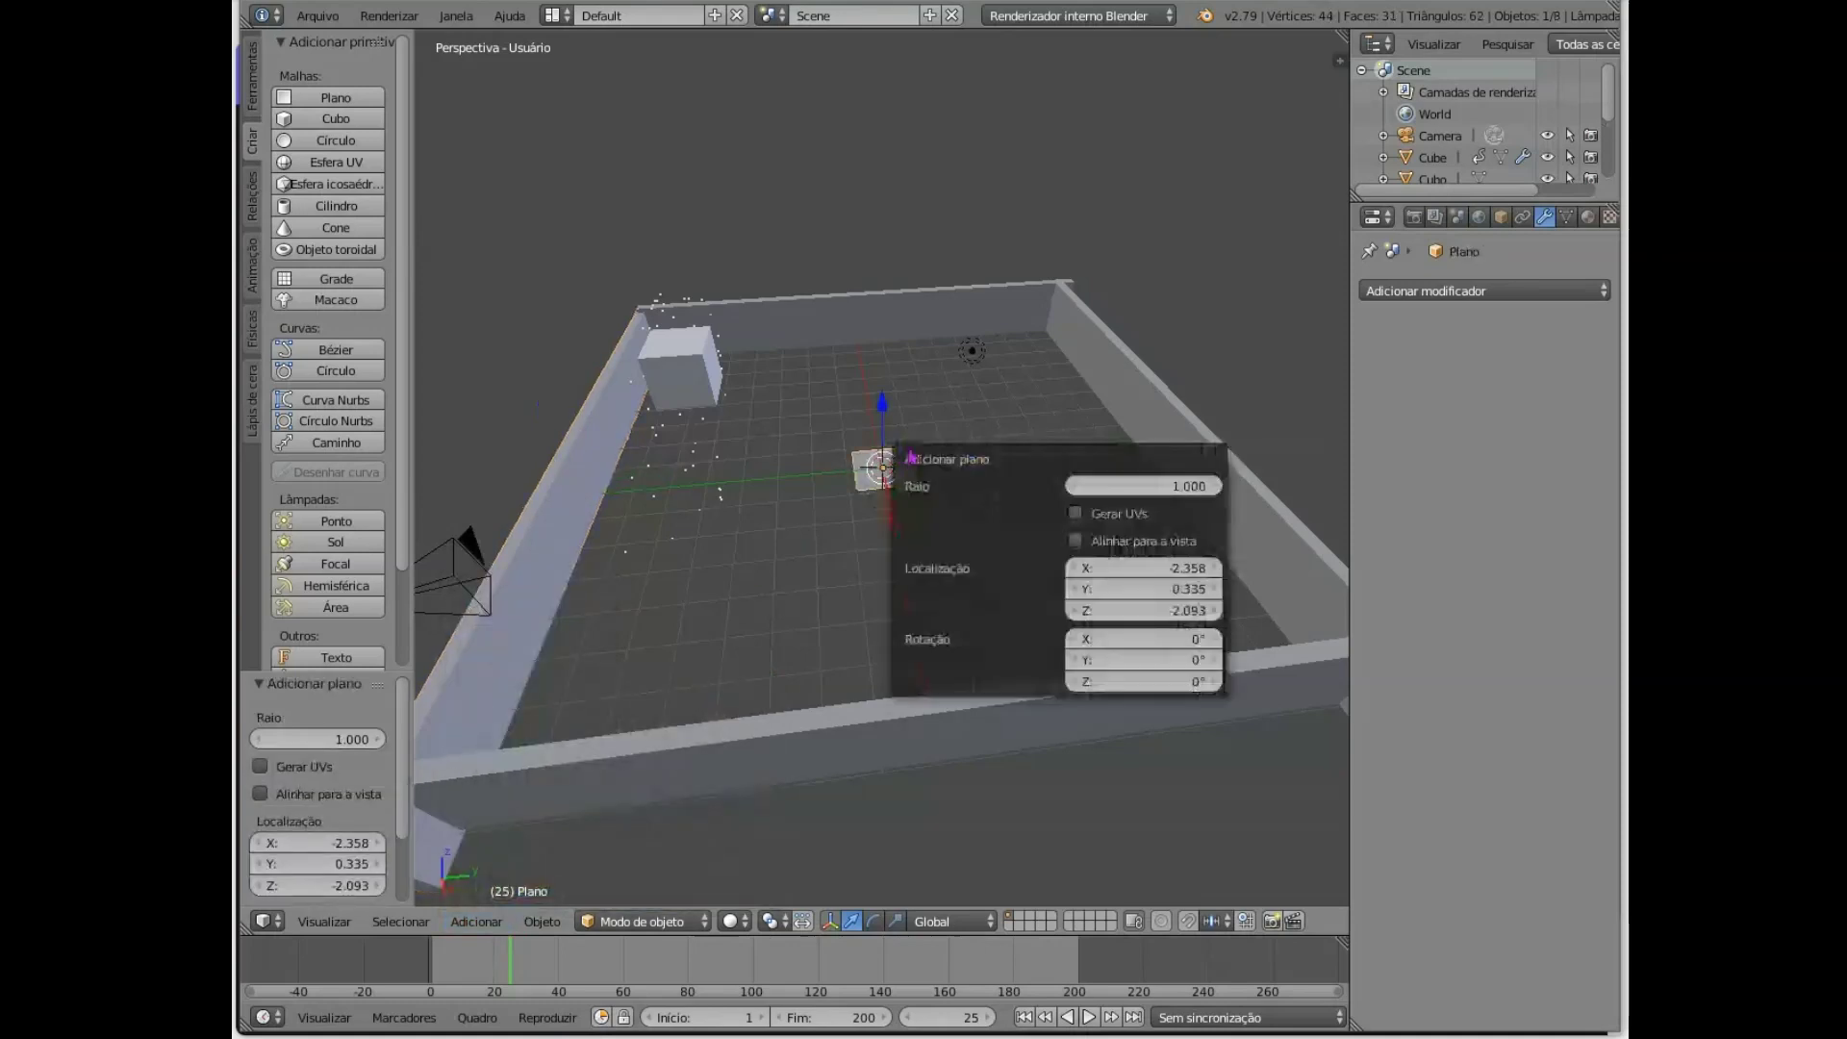
left_click(1113, 486)
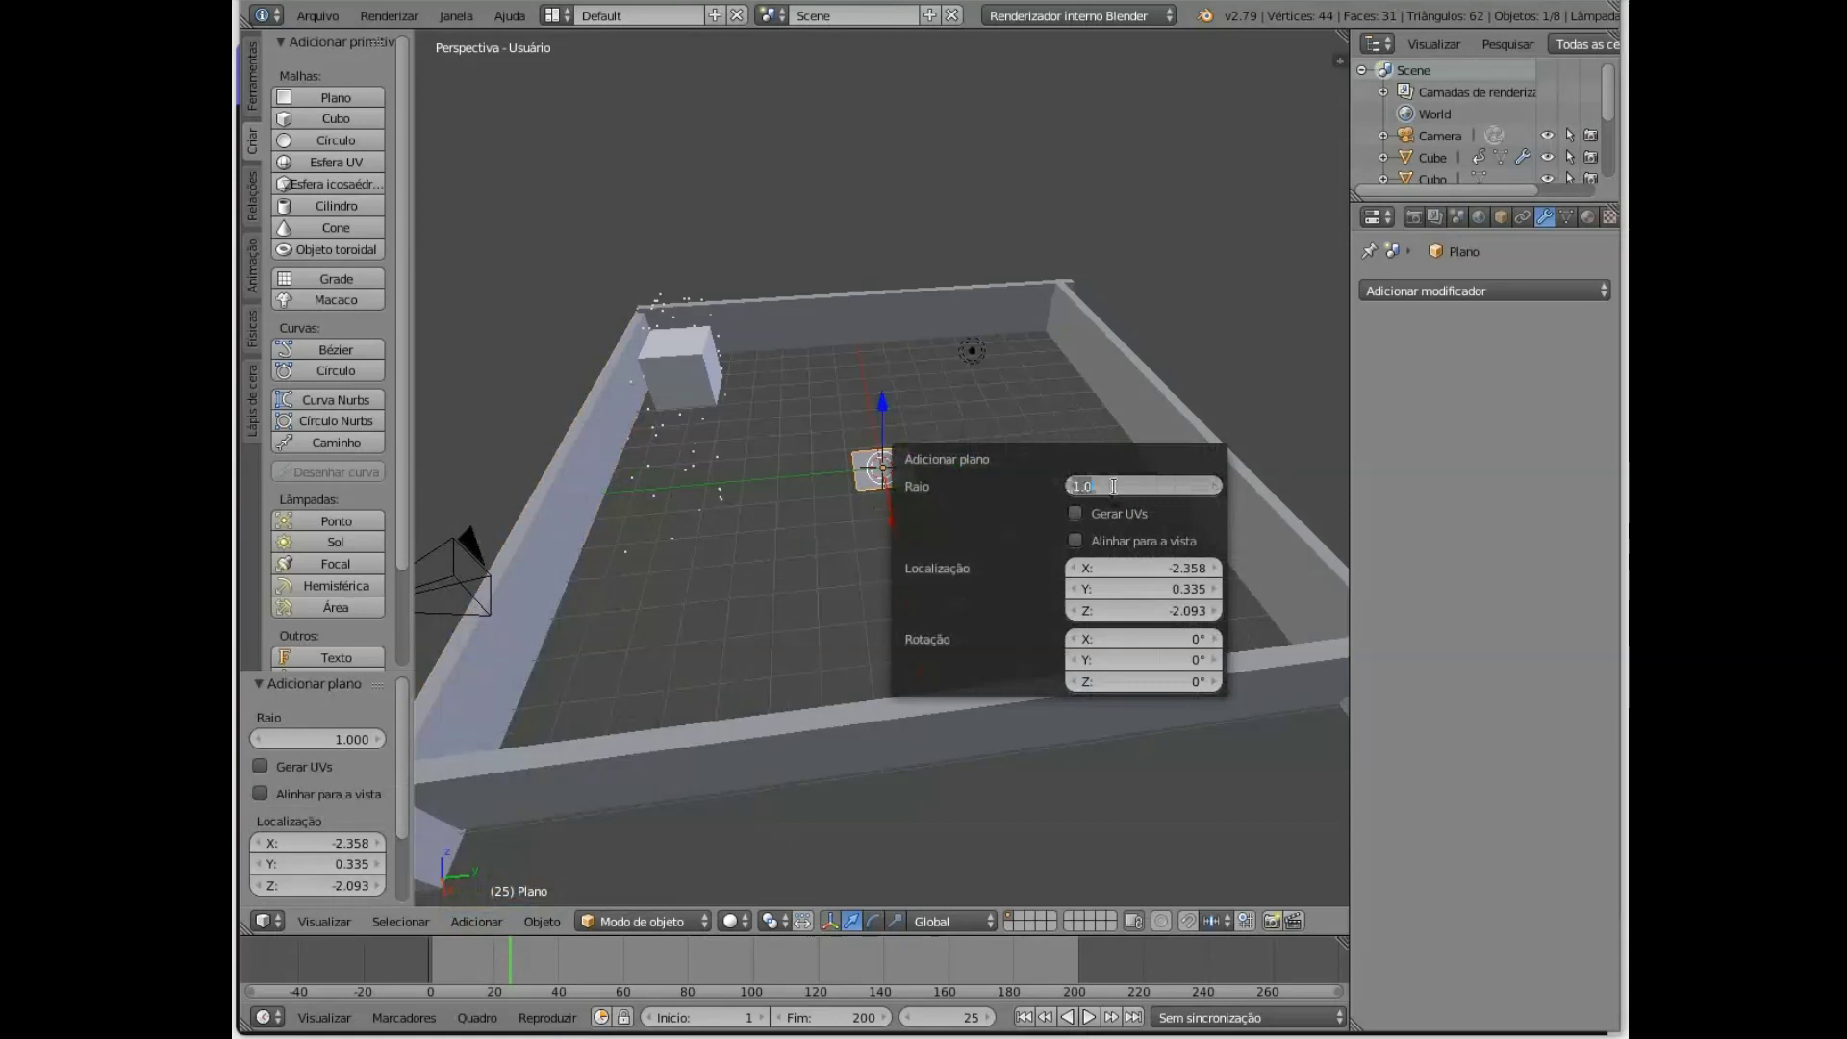
key("Return")
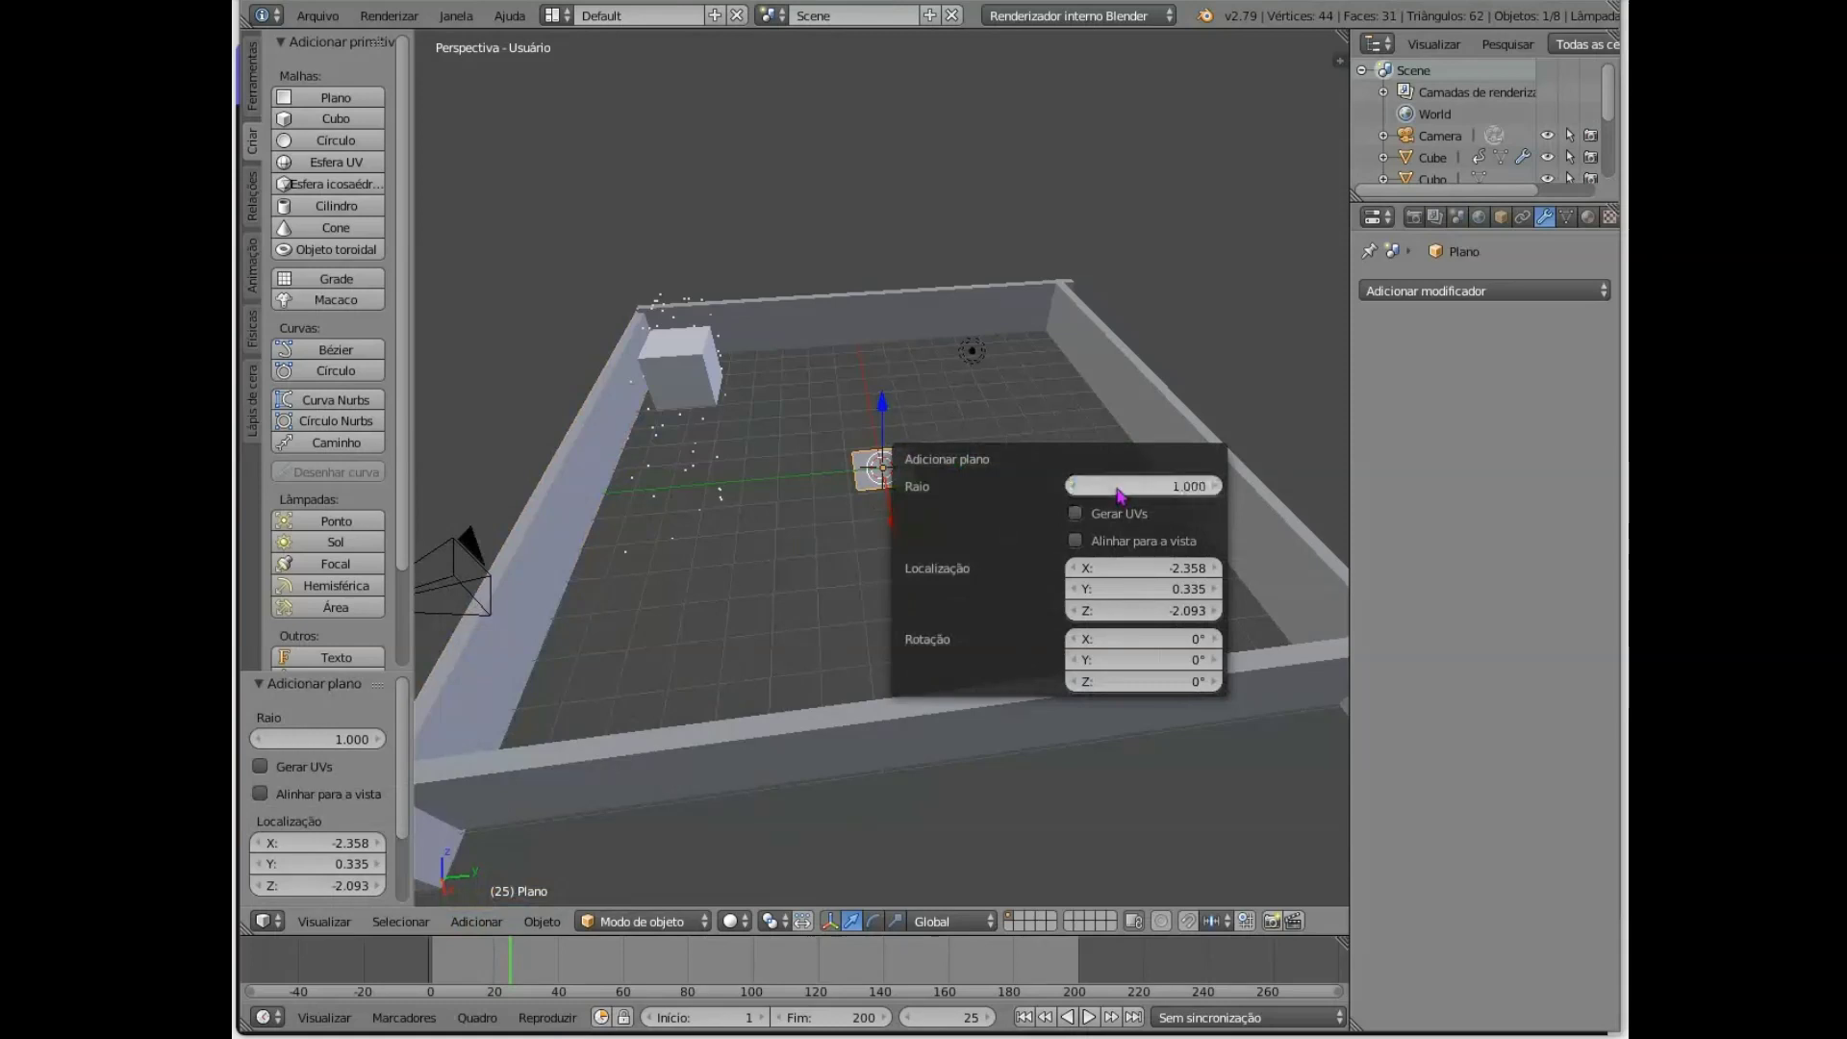
left_click(1121, 487)
type("8")
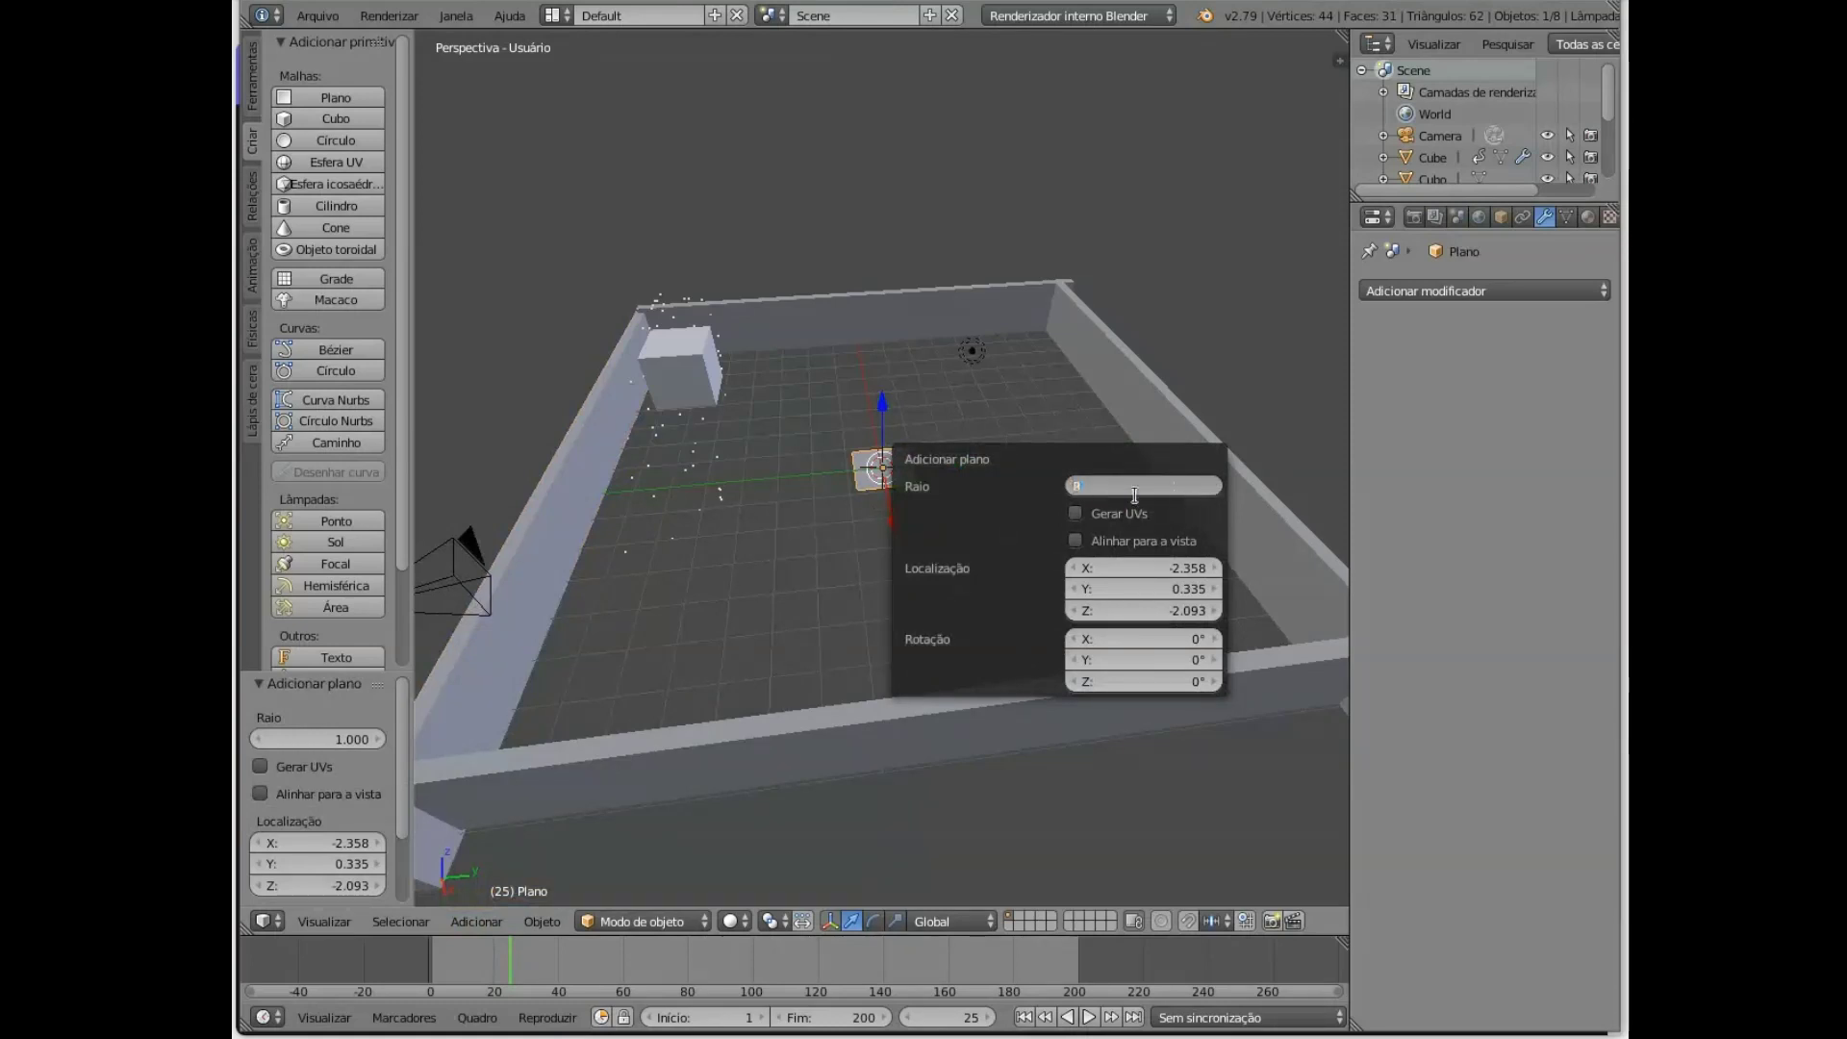
key("Return")
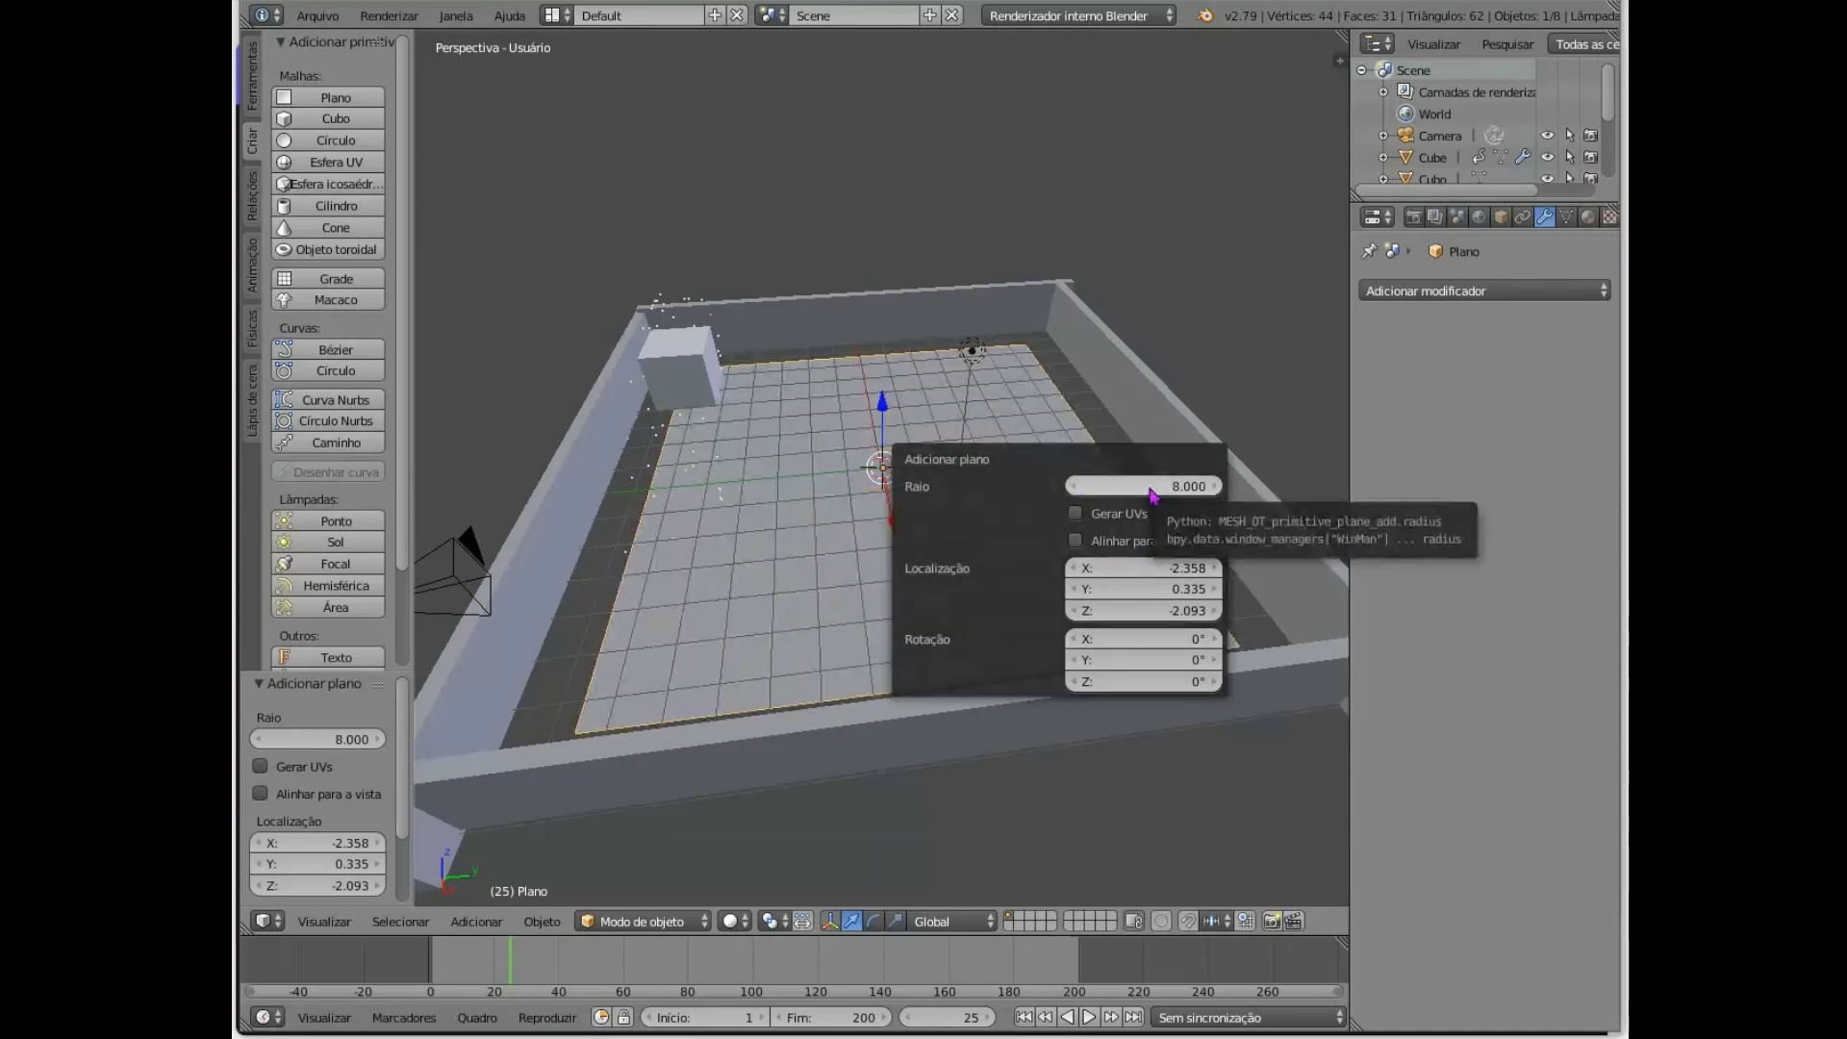
- Set the plane's location to X 0, Y 0, Z 0
left_click(1134, 568)
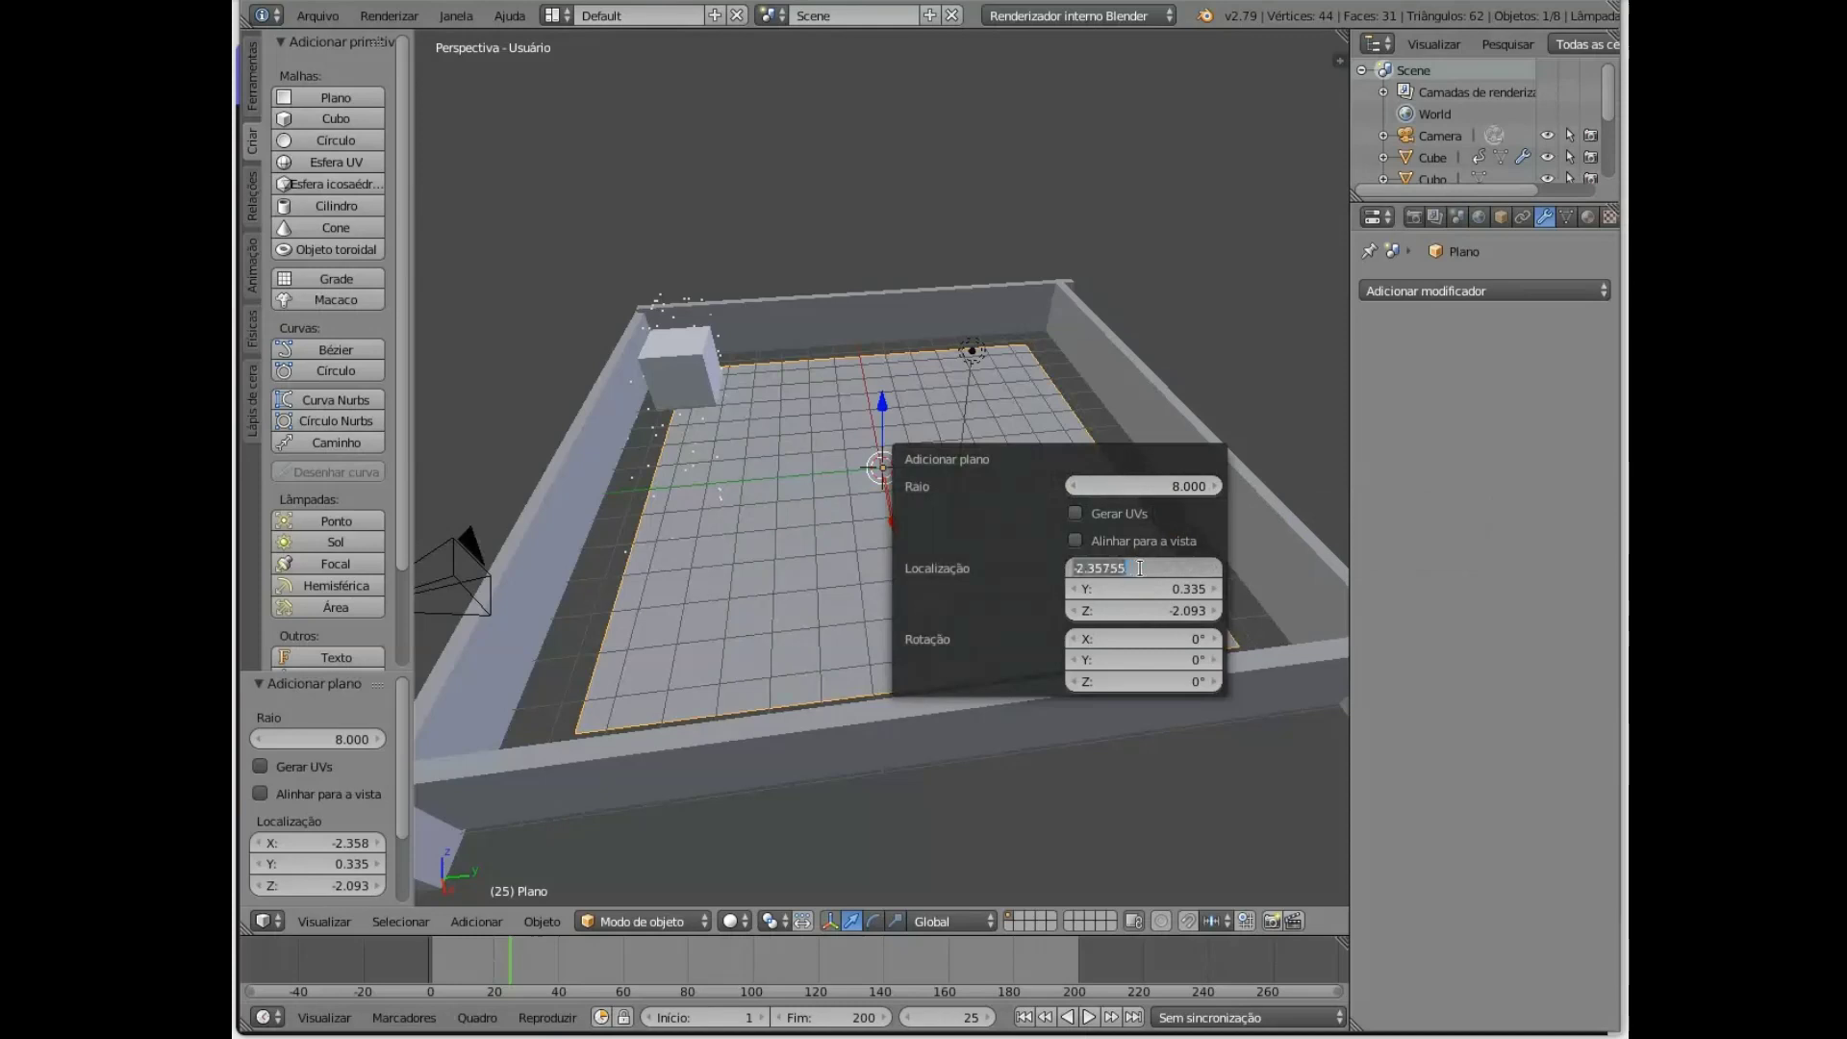
left_click_drag(1138, 566, 1030, 572)
type("0")
left_click(1115, 591)
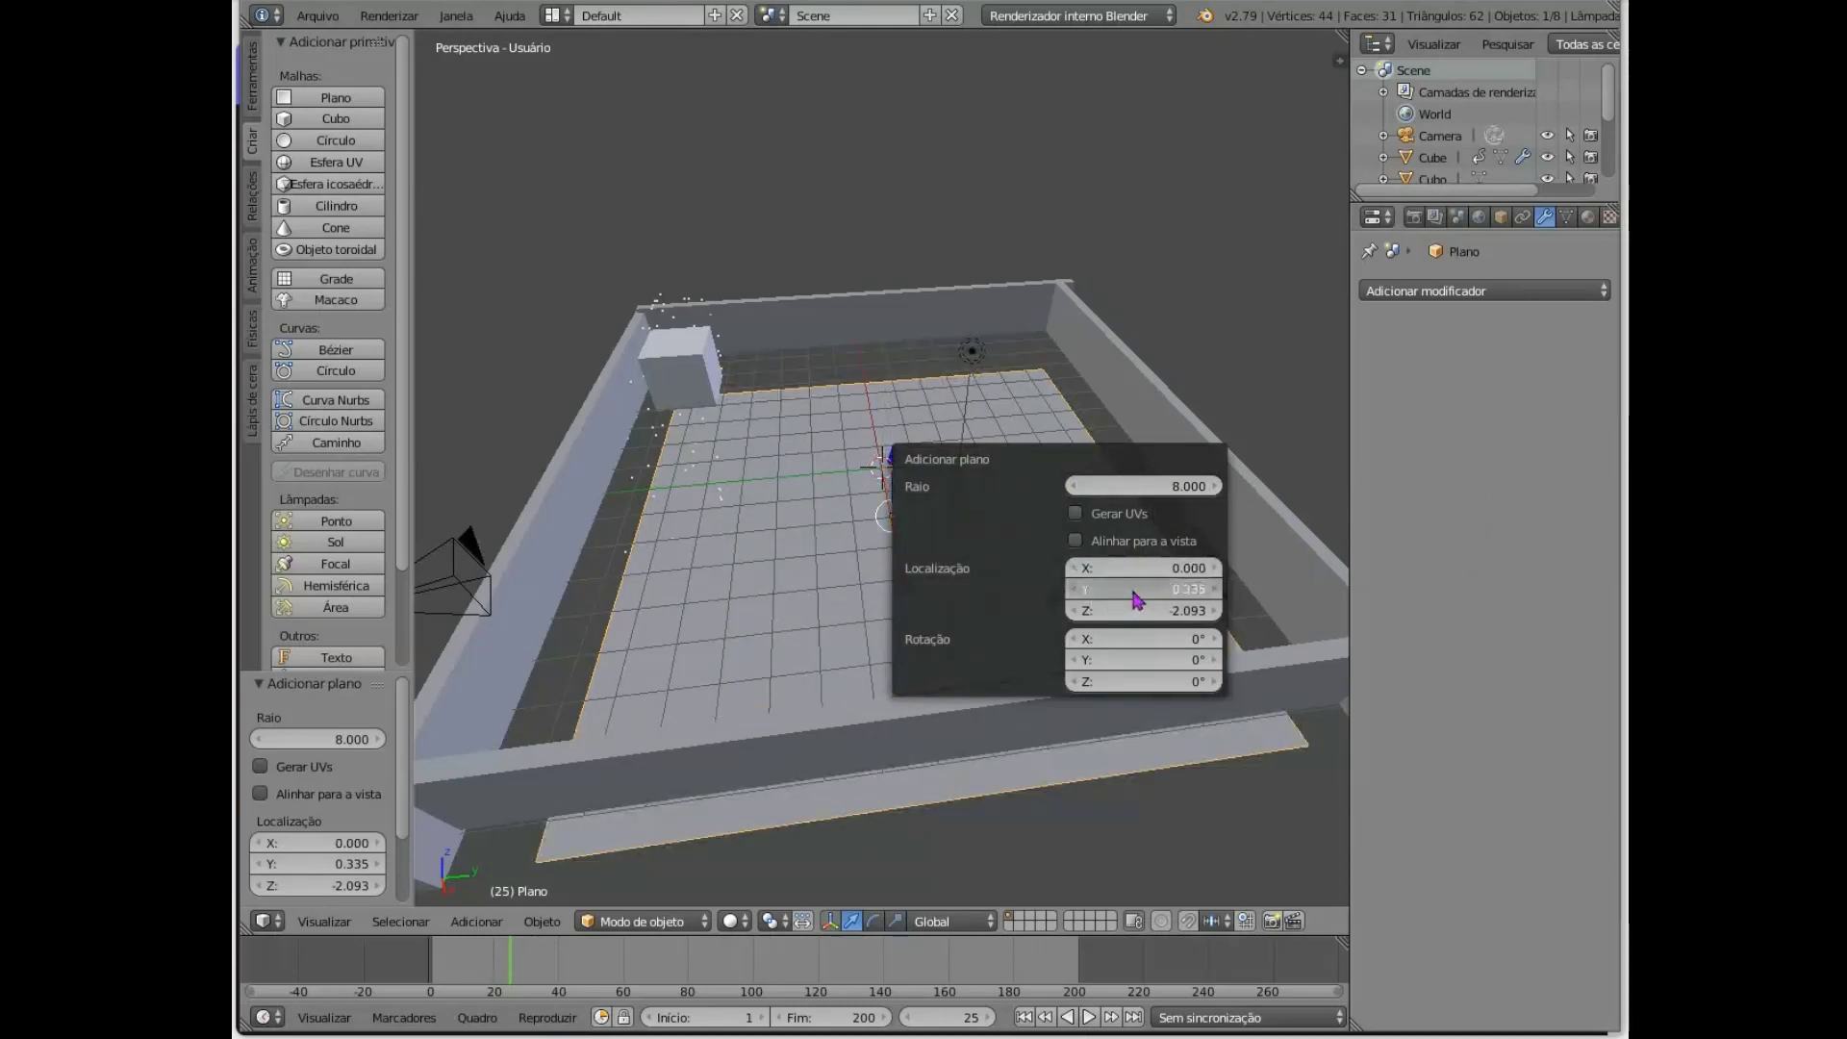
type("0")
left_click(1139, 611)
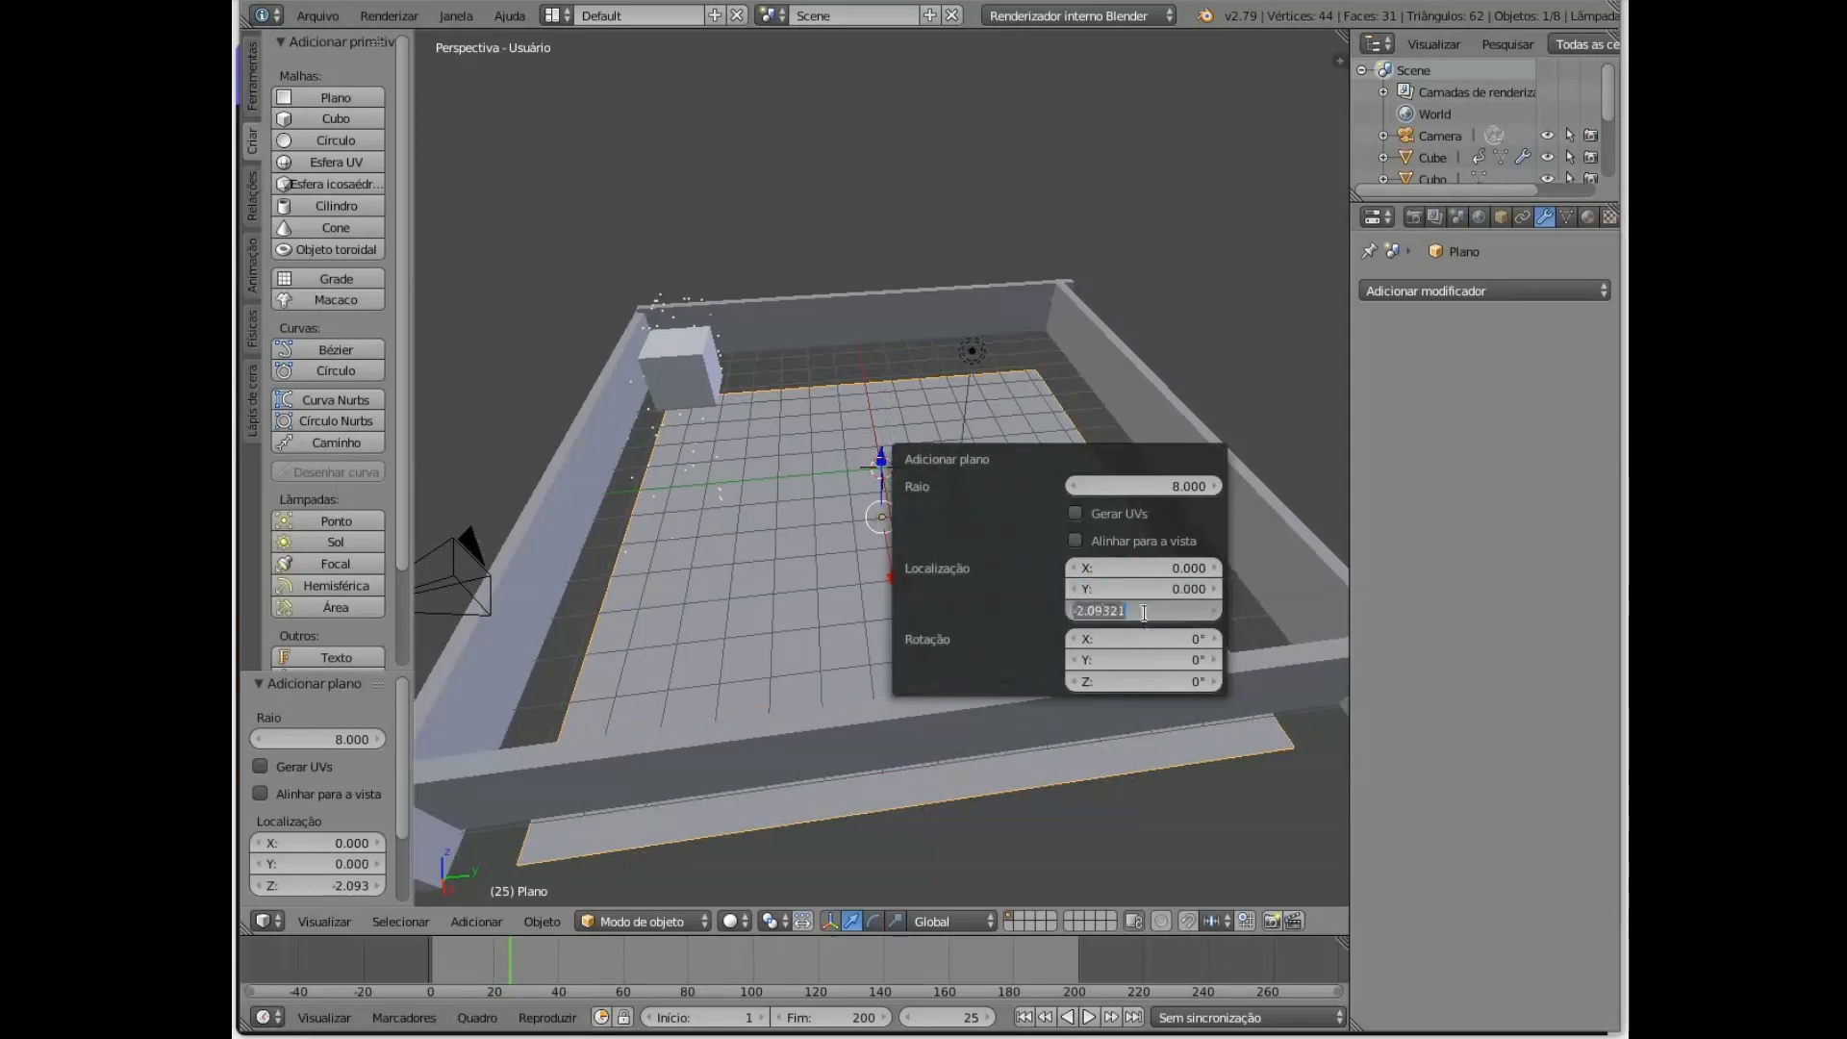
type("0")
key("Return")
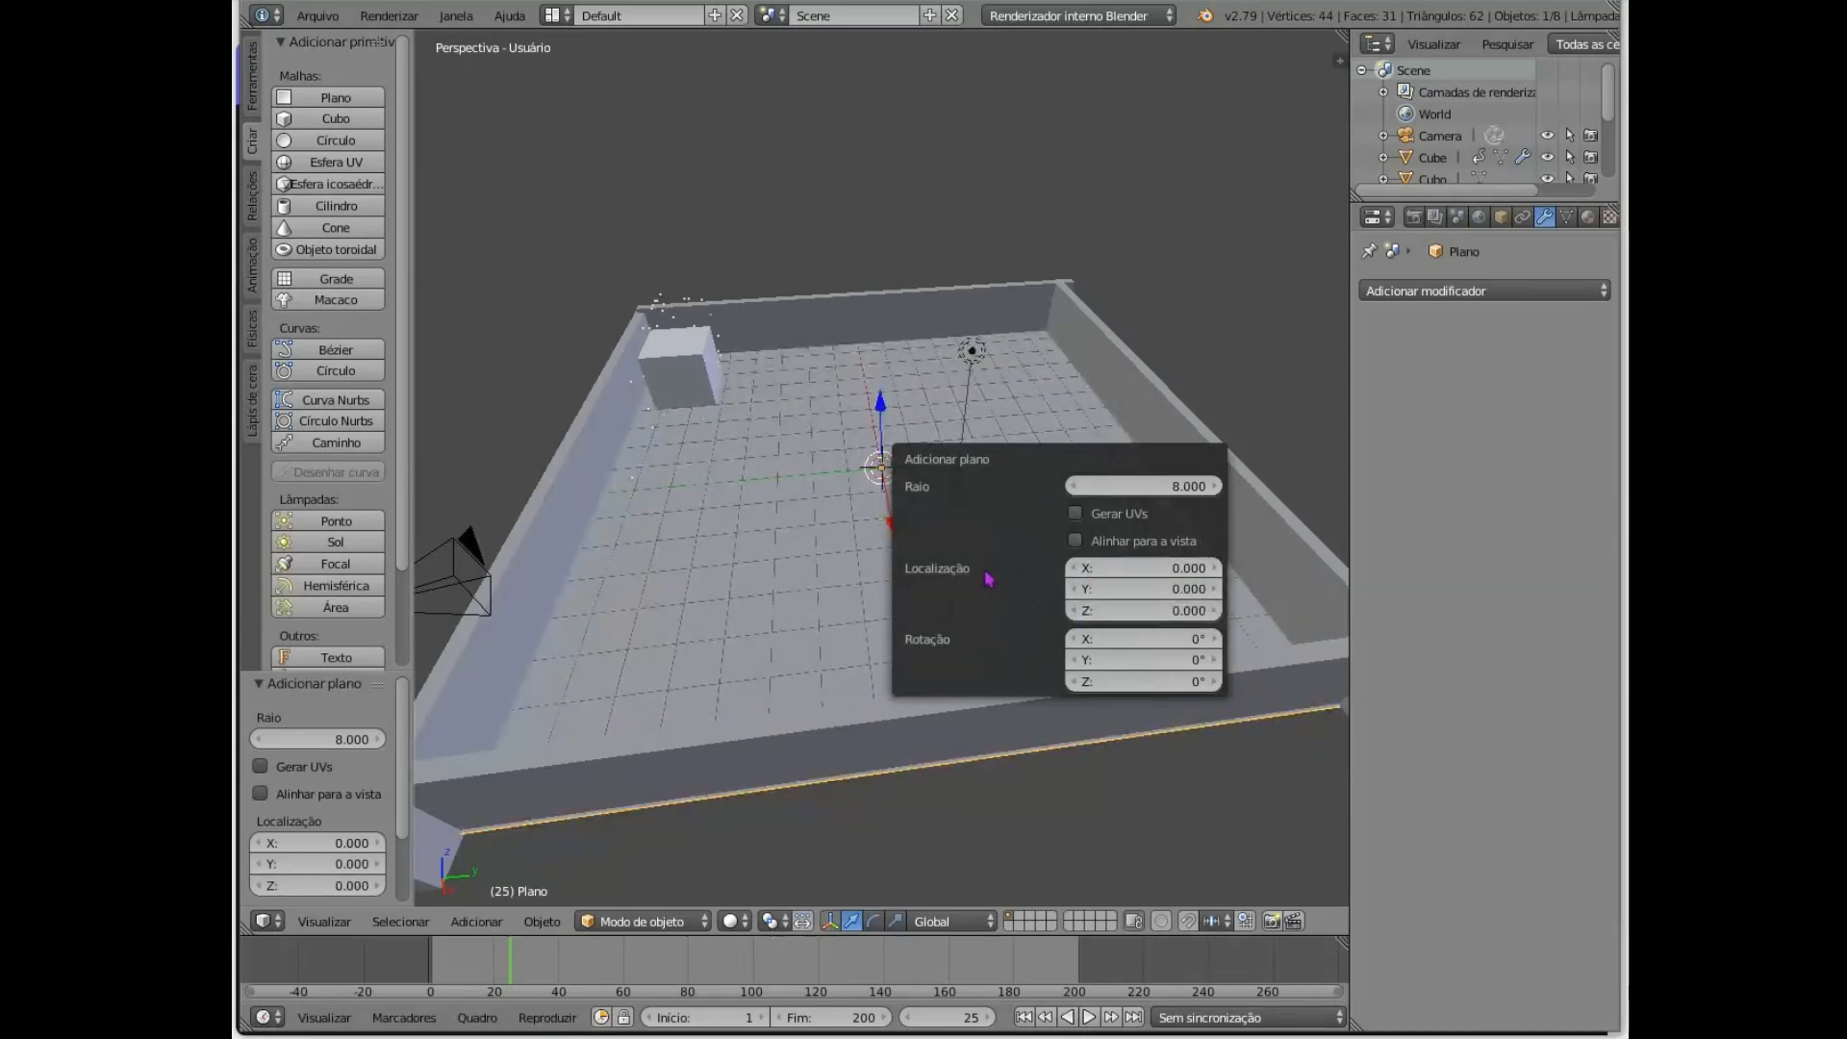
- Play the particle animation with the new floor, pause at frame 40, and open the N panel
middle_click_drag(1234, 423, 1155, 386)
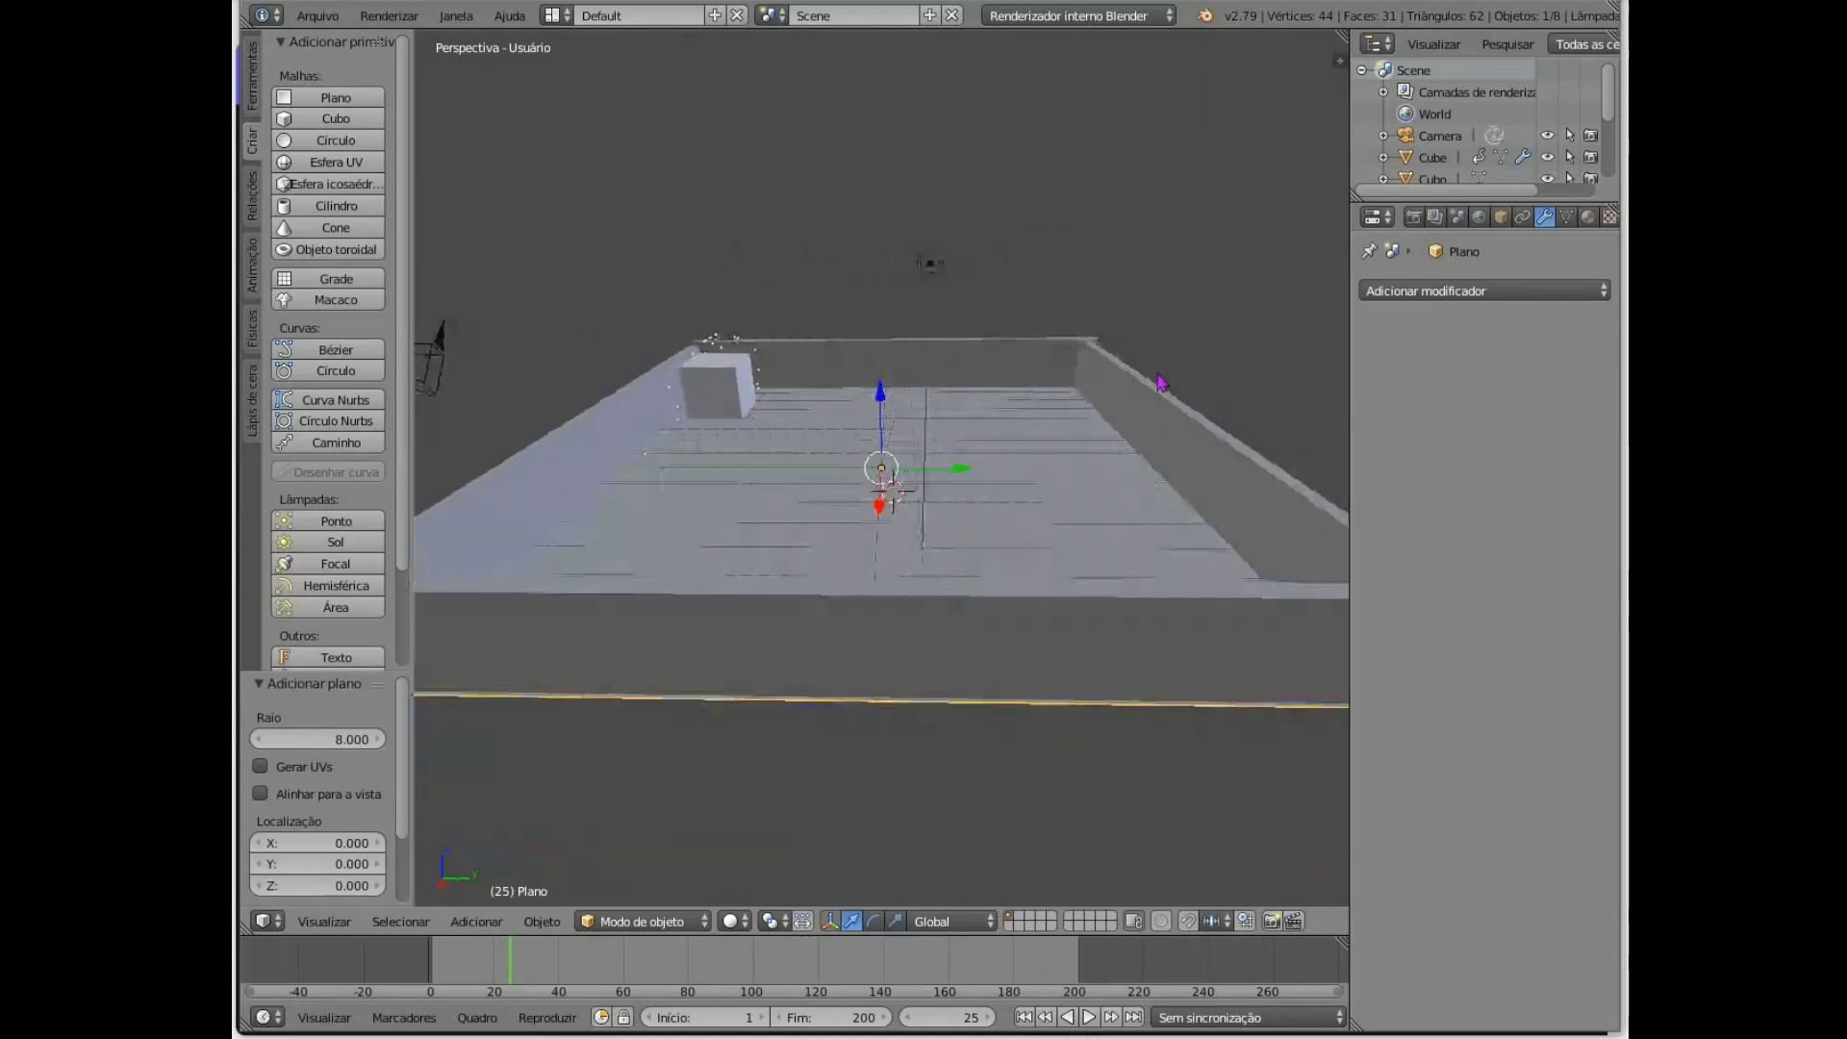
left_click(1084, 1024)
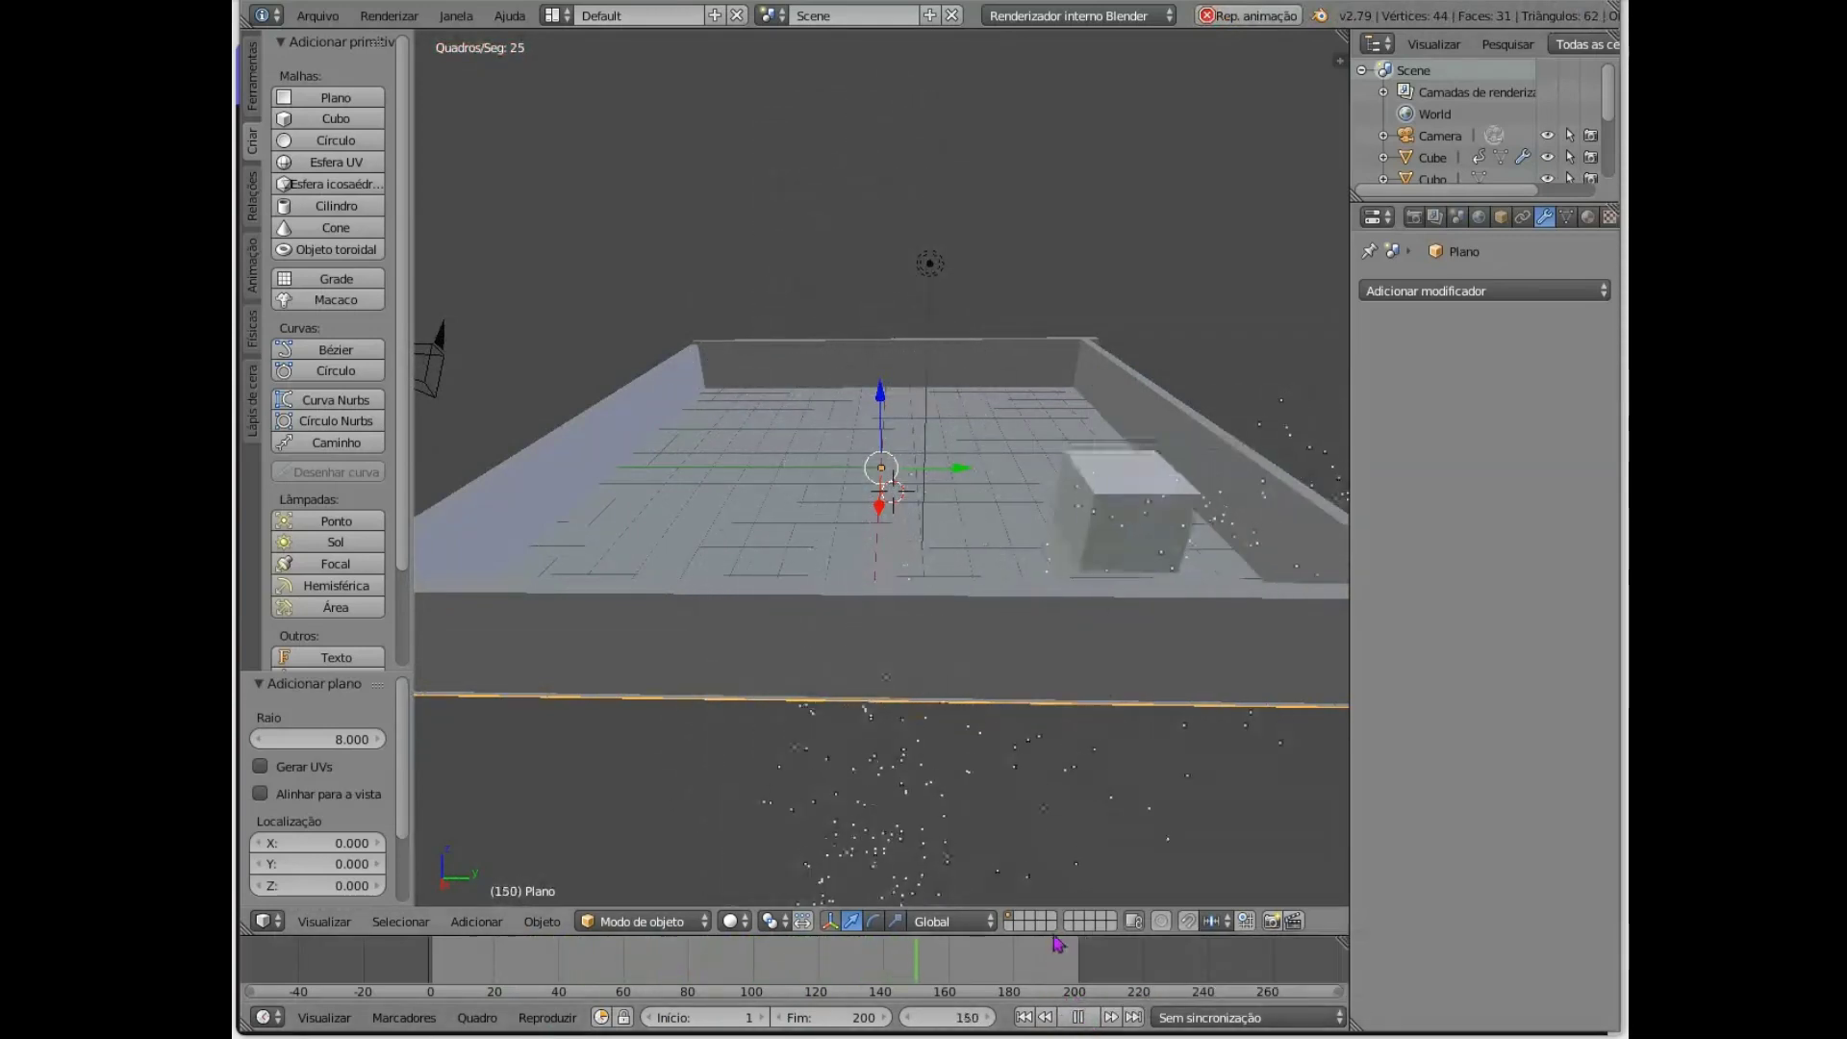
left_click(1078, 1017)
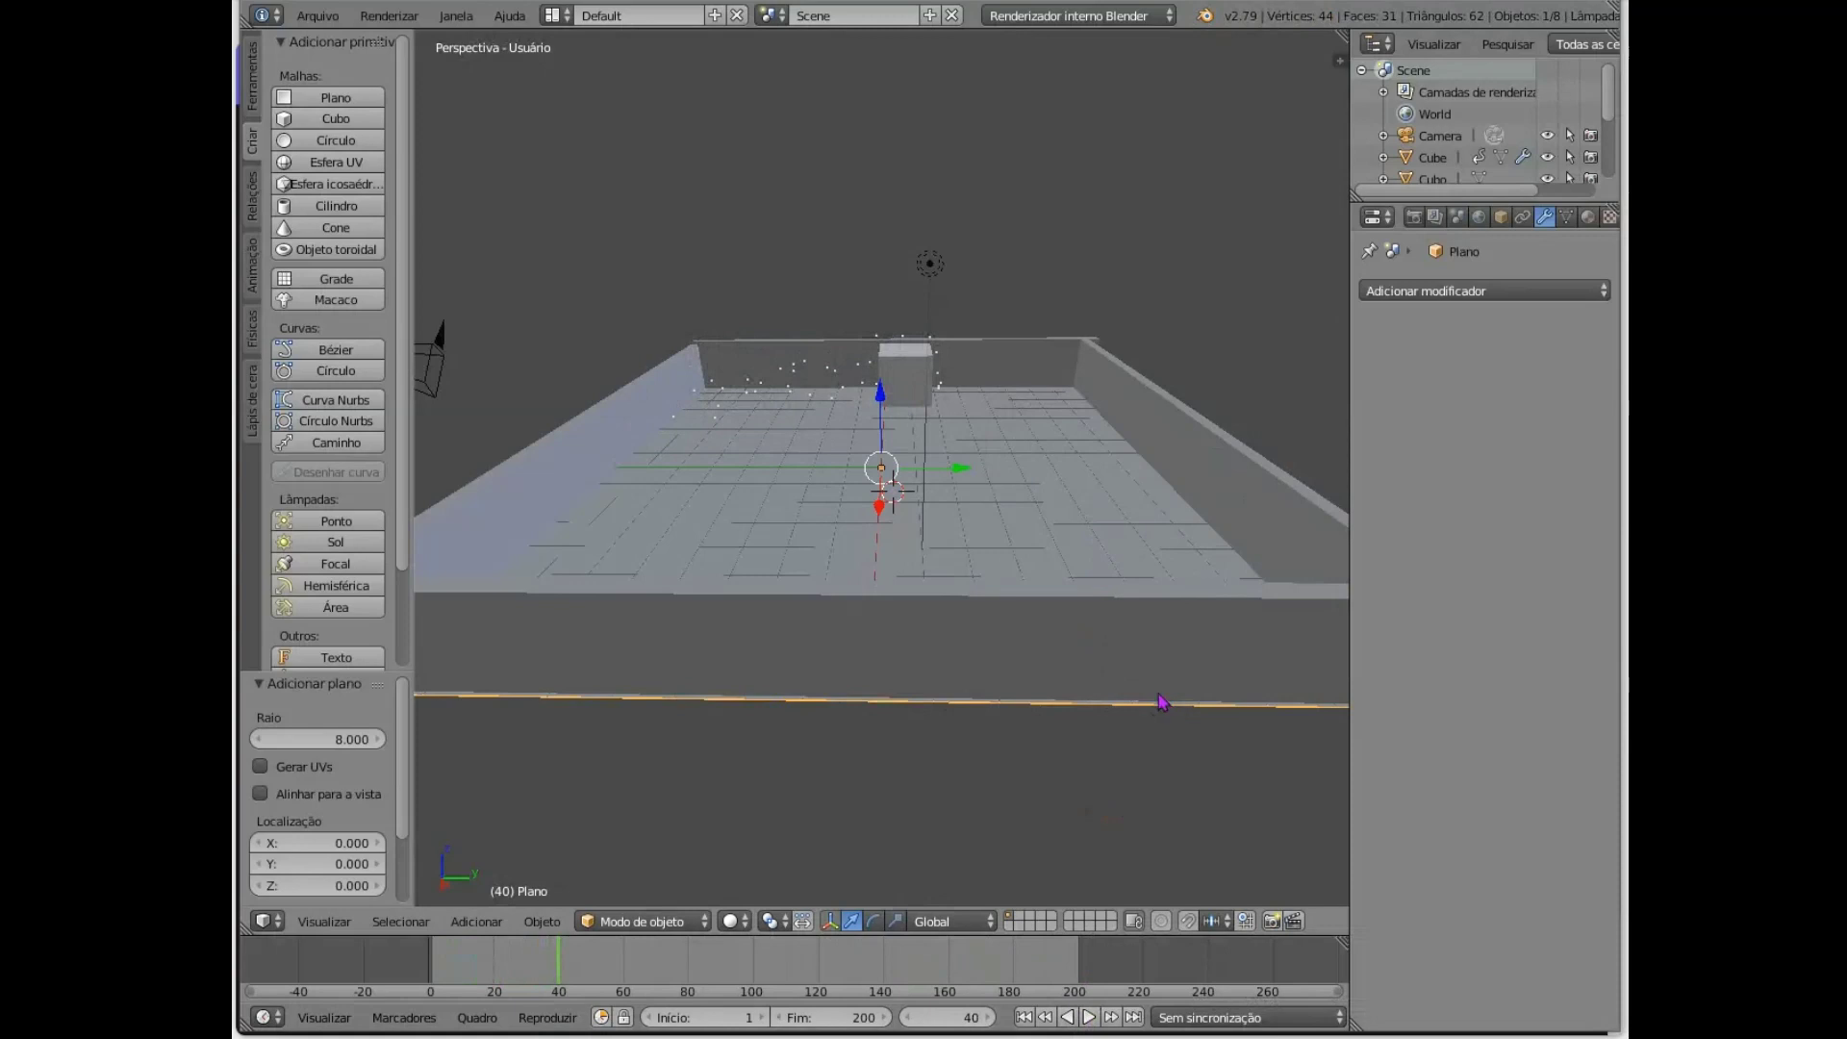
key("n")
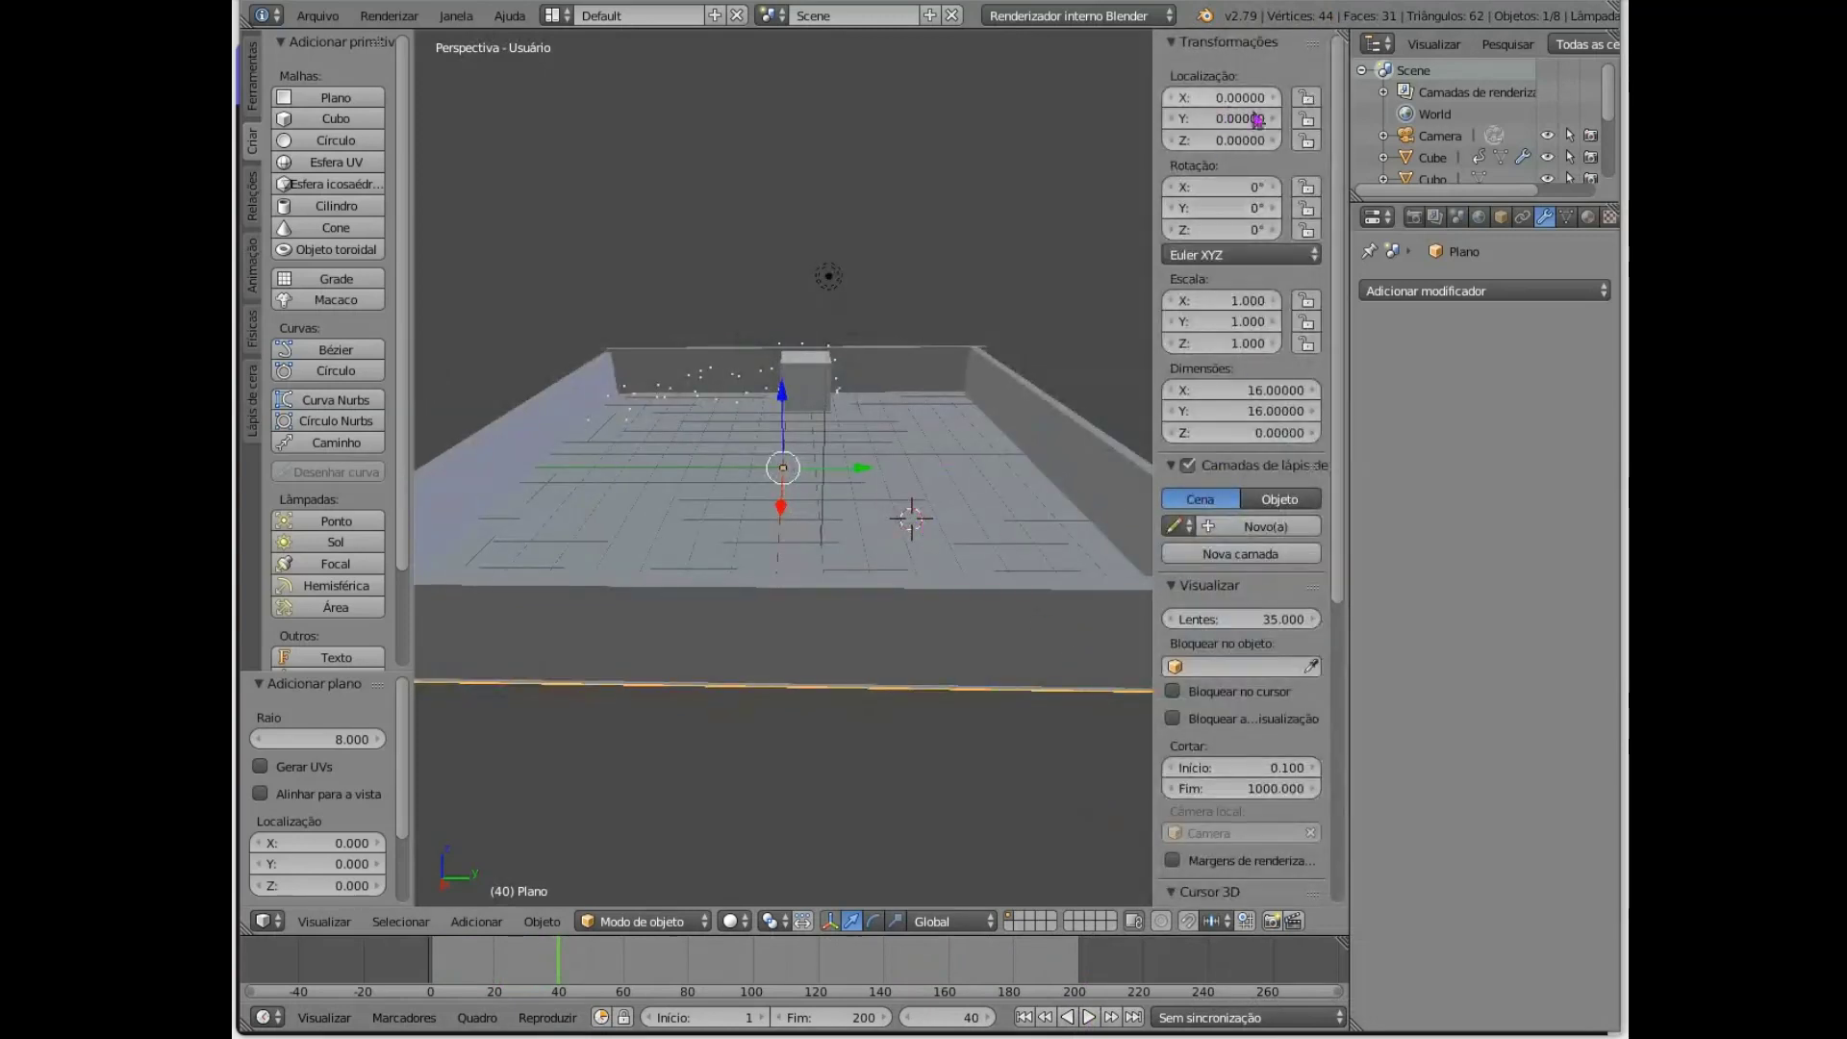
- Lock the floor plane's Z location, rotation and X scale
left_click(1310, 140)
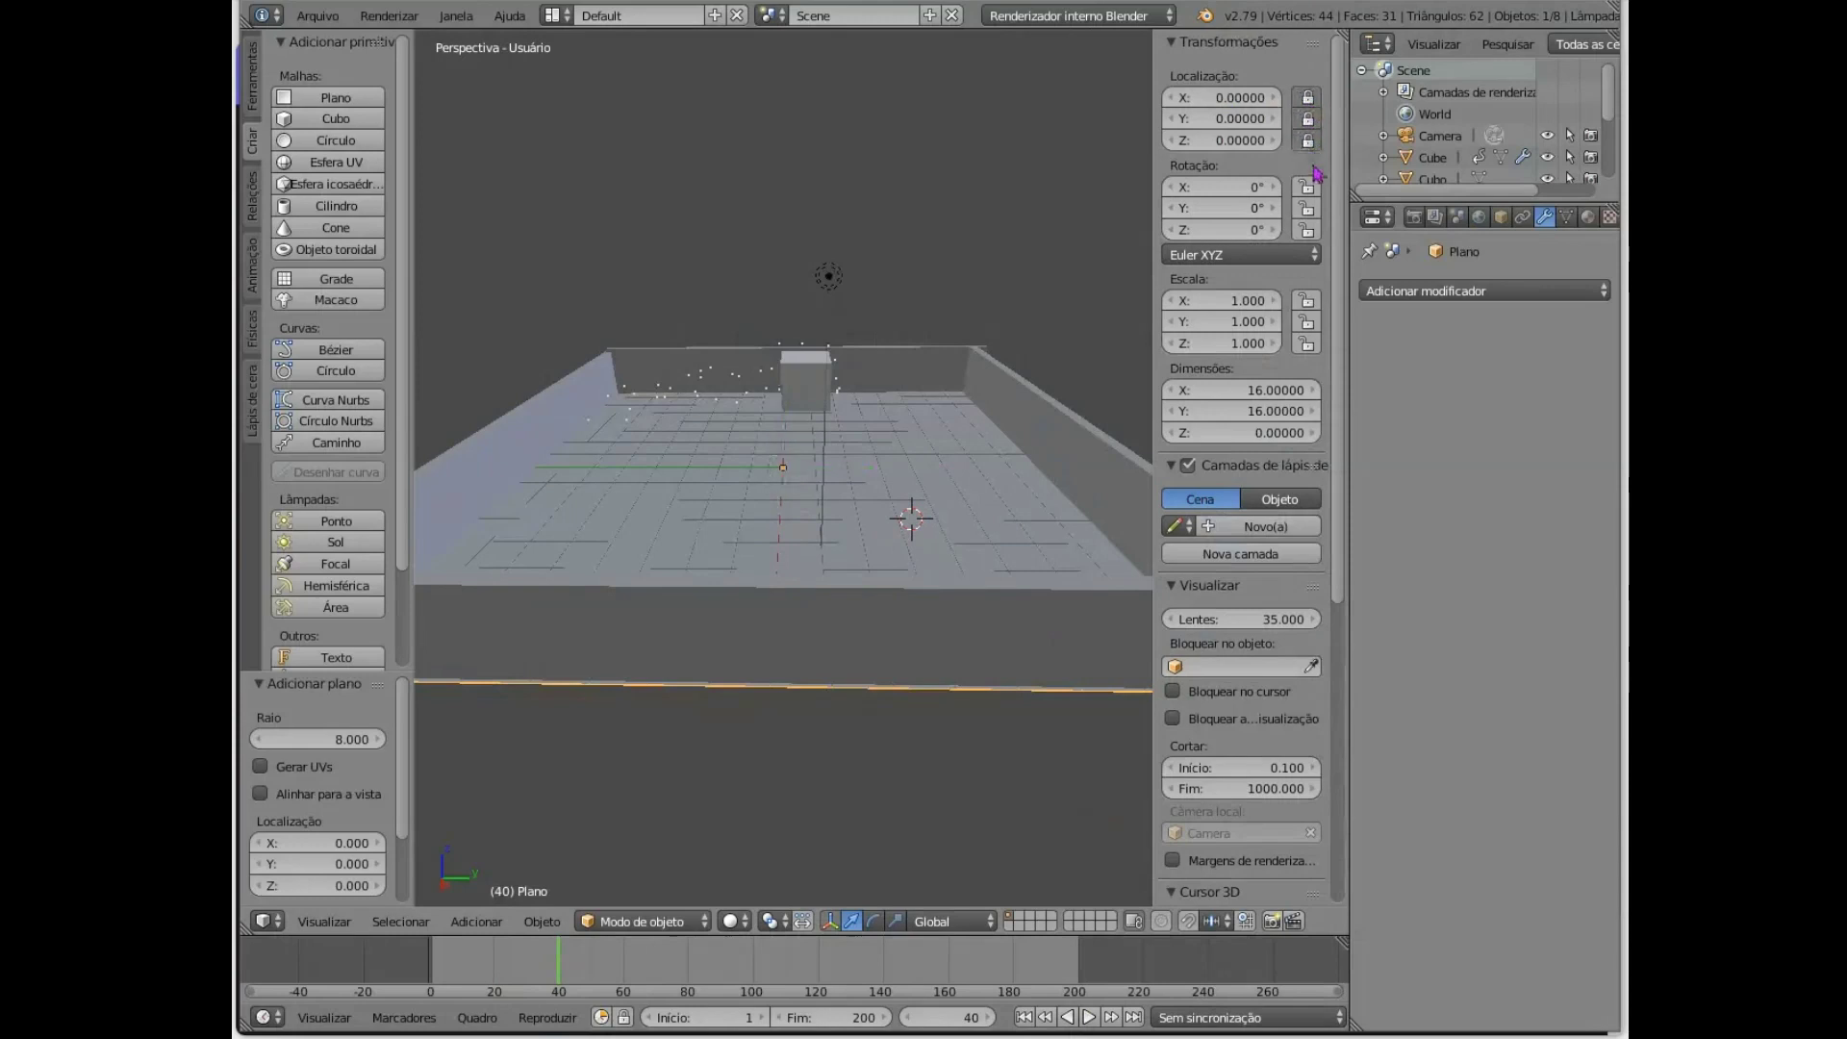
left_click(1308, 208)
left_click(1308, 230)
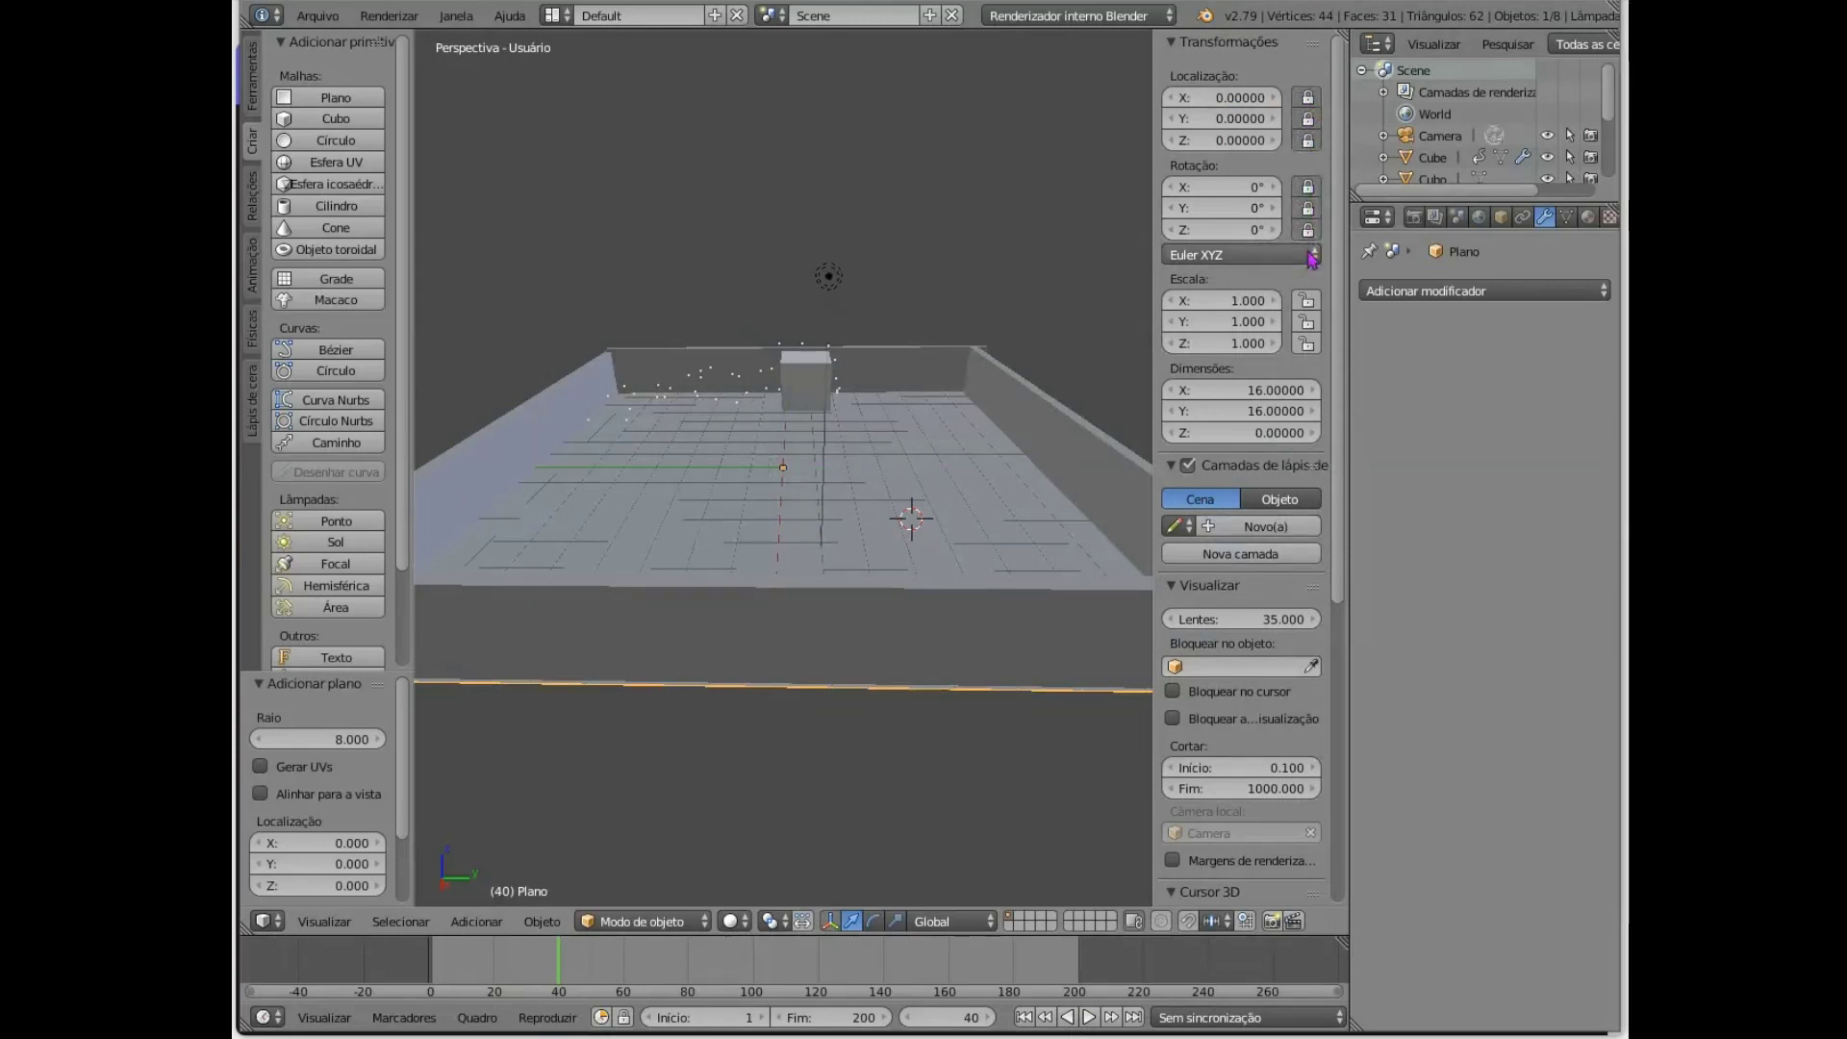
left_click(1308, 304)
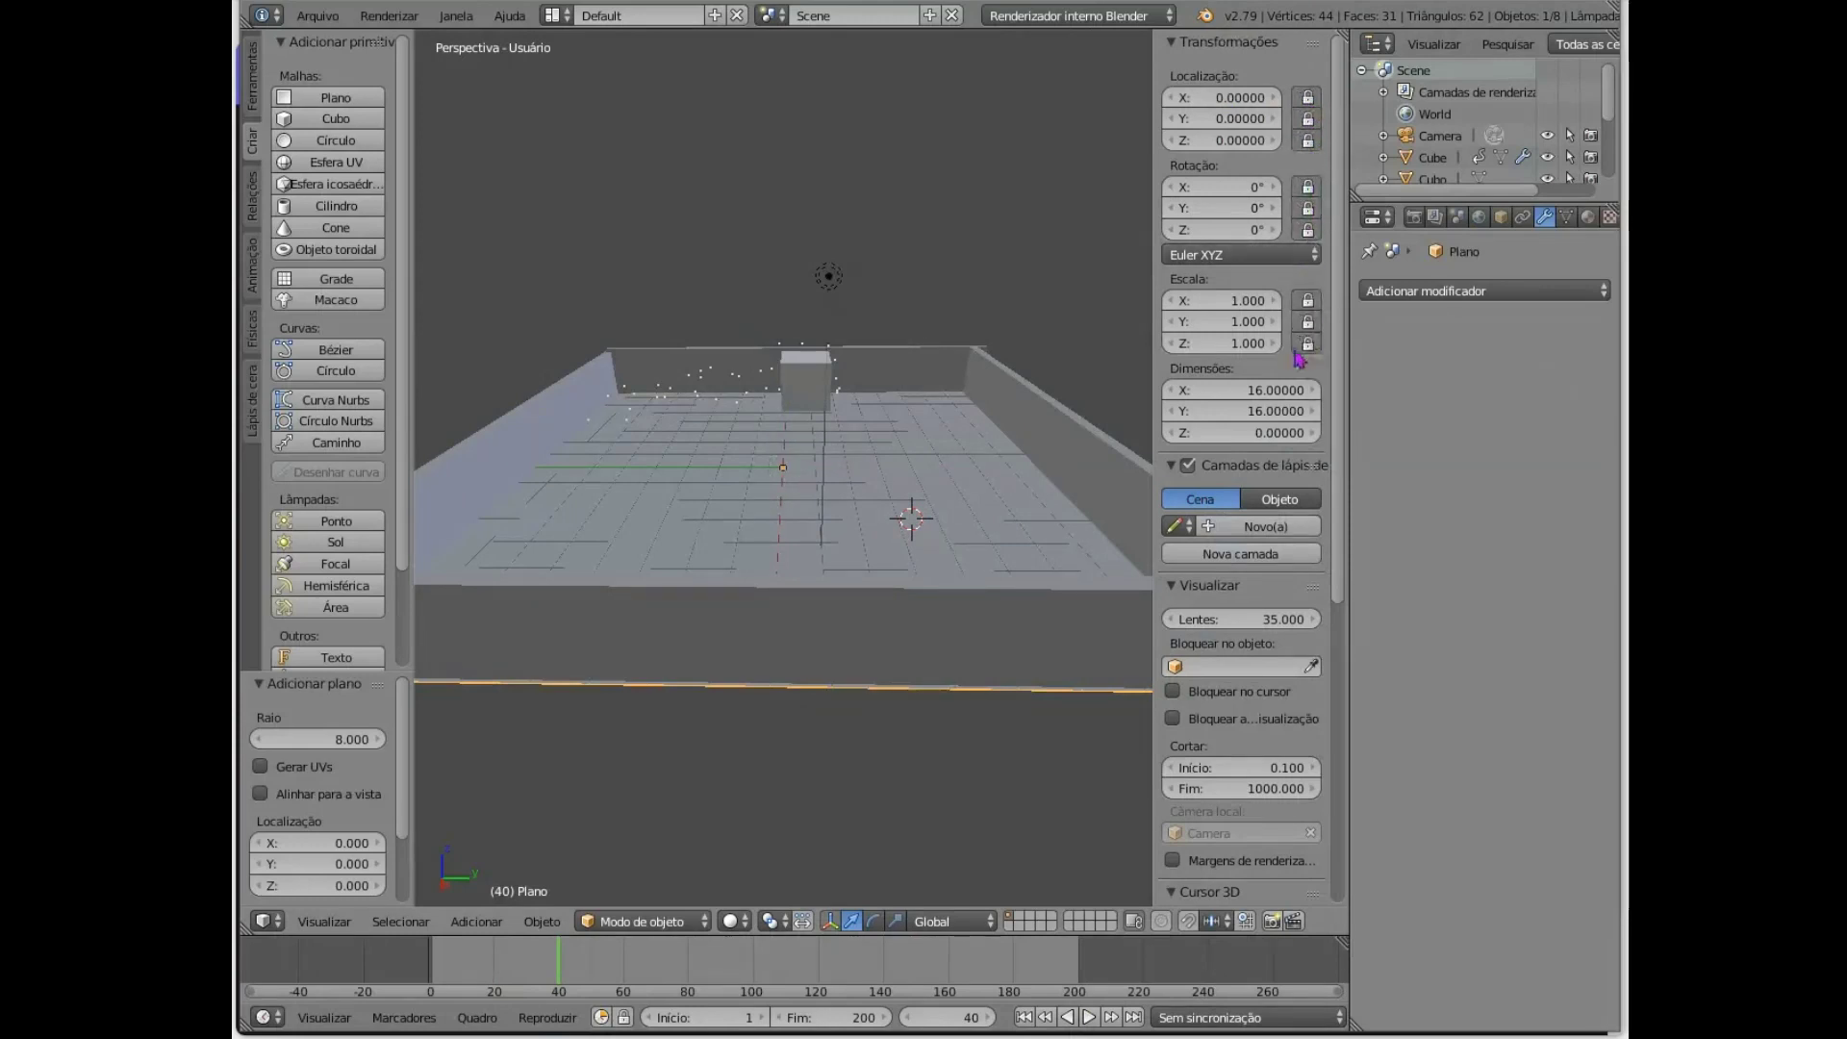
- Lock the X and Z location of the back wall Cubo.001
right_click(927, 382)
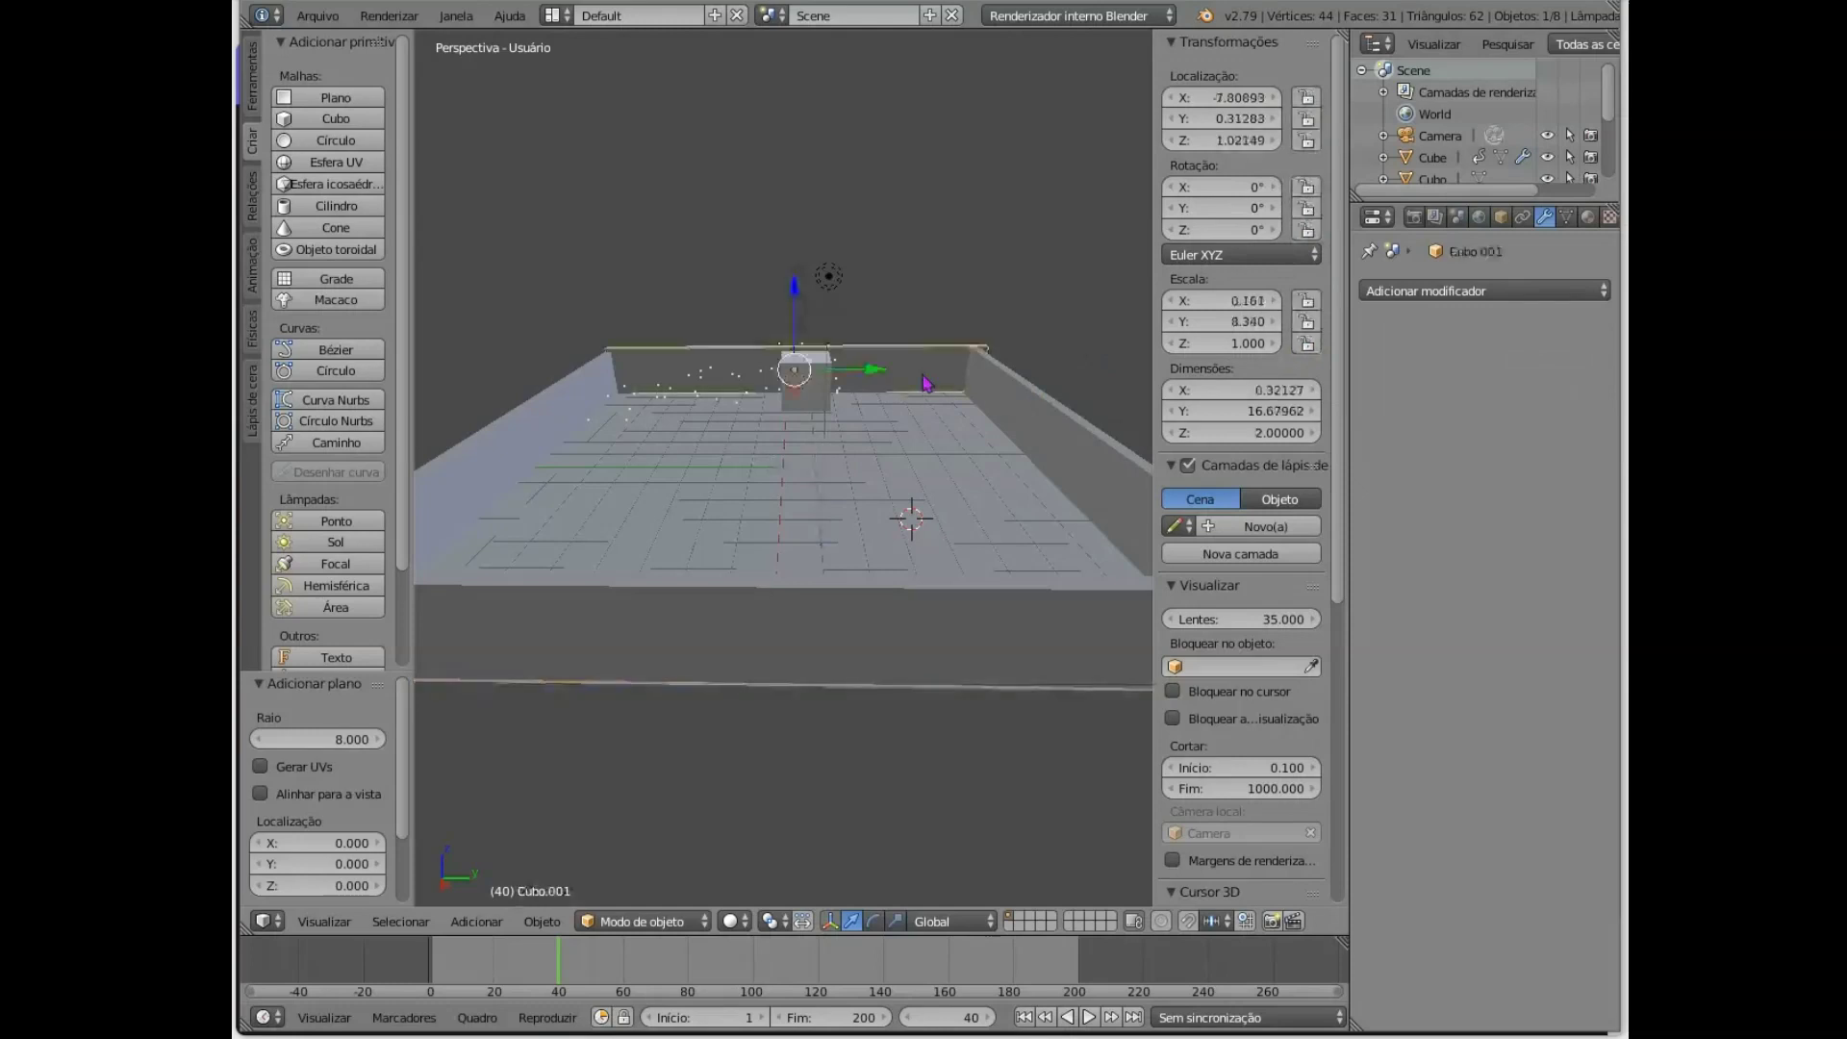
left_click(1307, 97)
left_click(1308, 140)
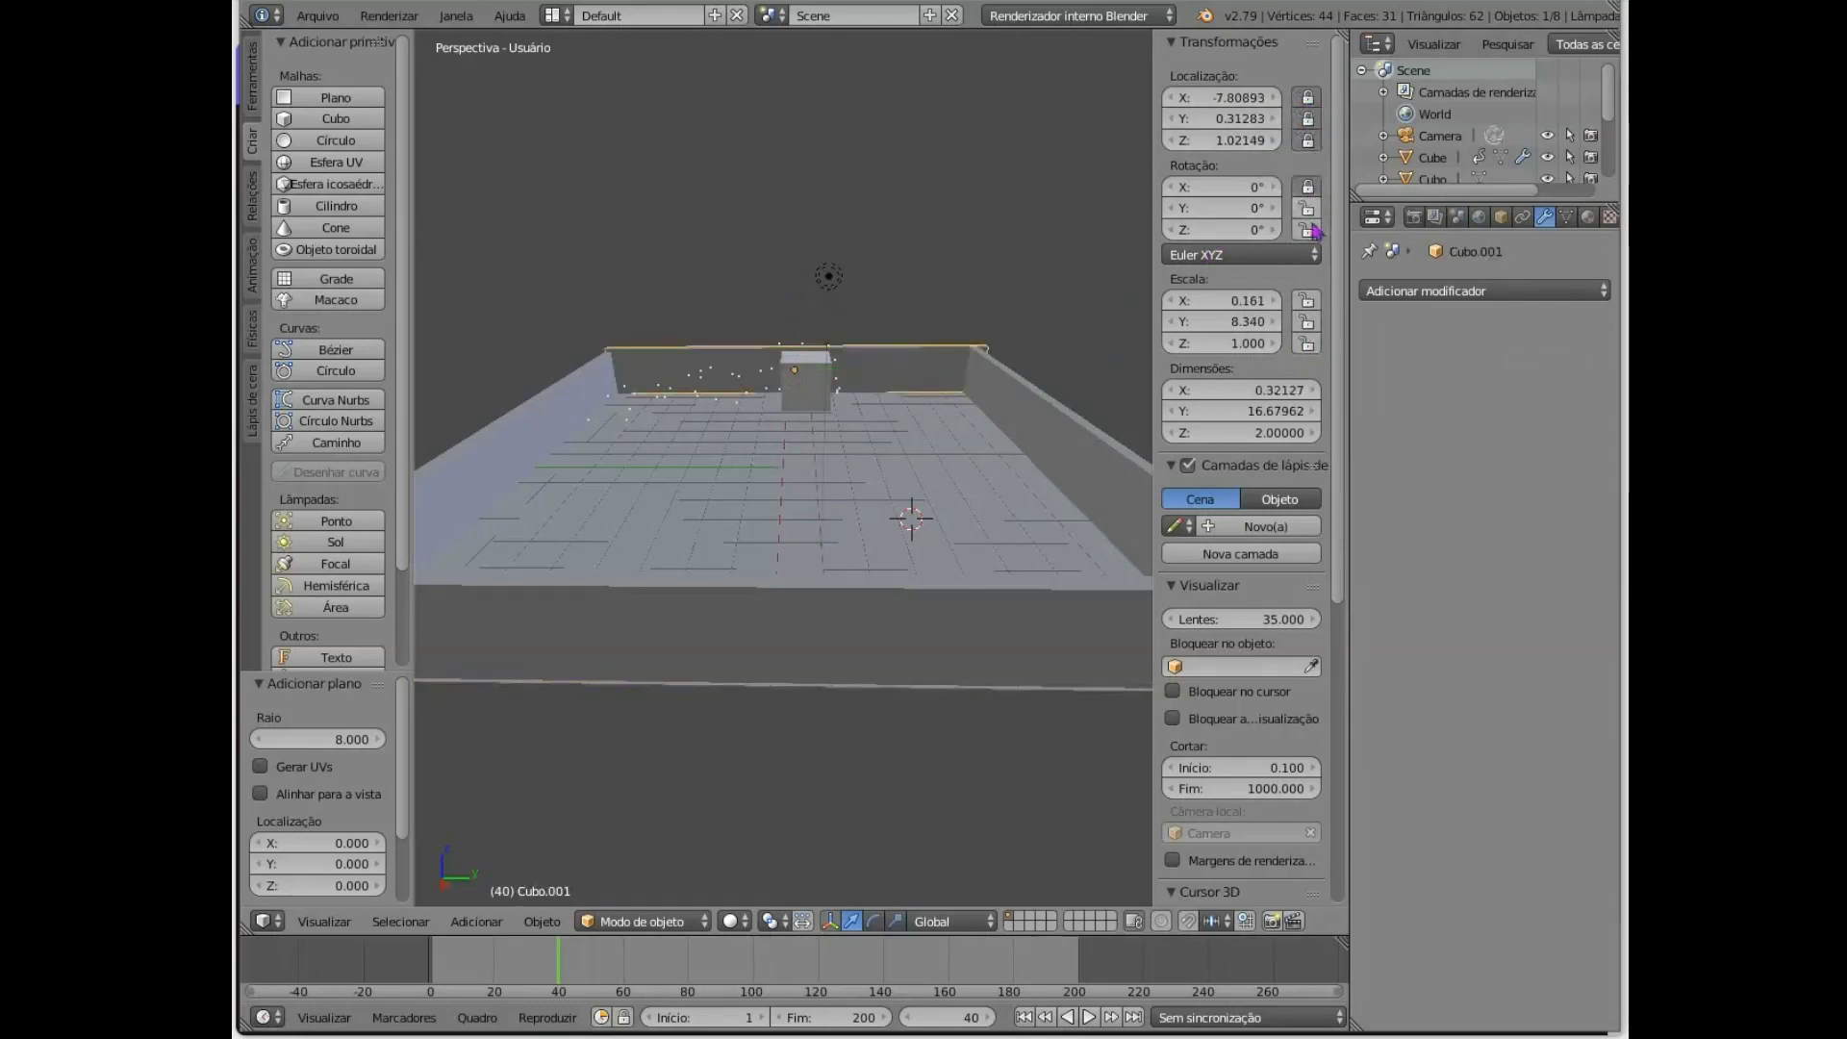
key("shift+d")
- Lock the X and Z location and X and Y rotation of the right wall Cubo.002
left_click(1146, 351)
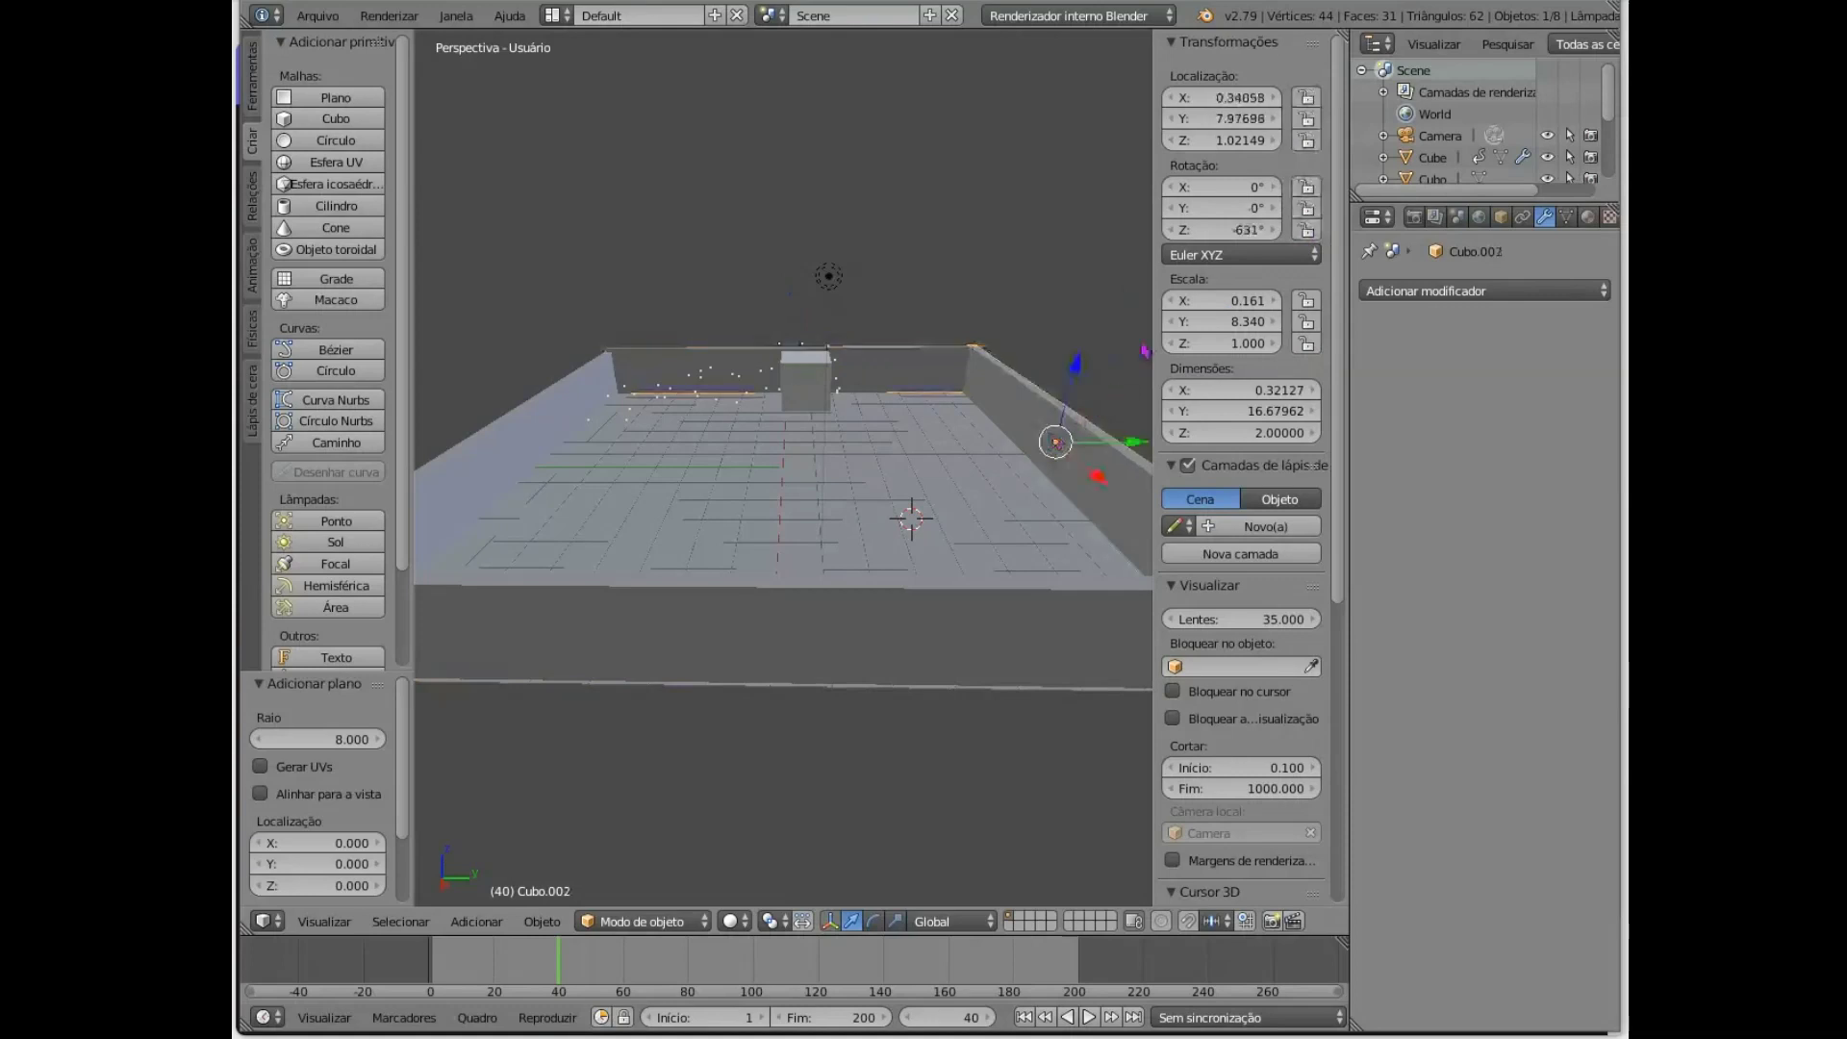
left_click(1308, 99)
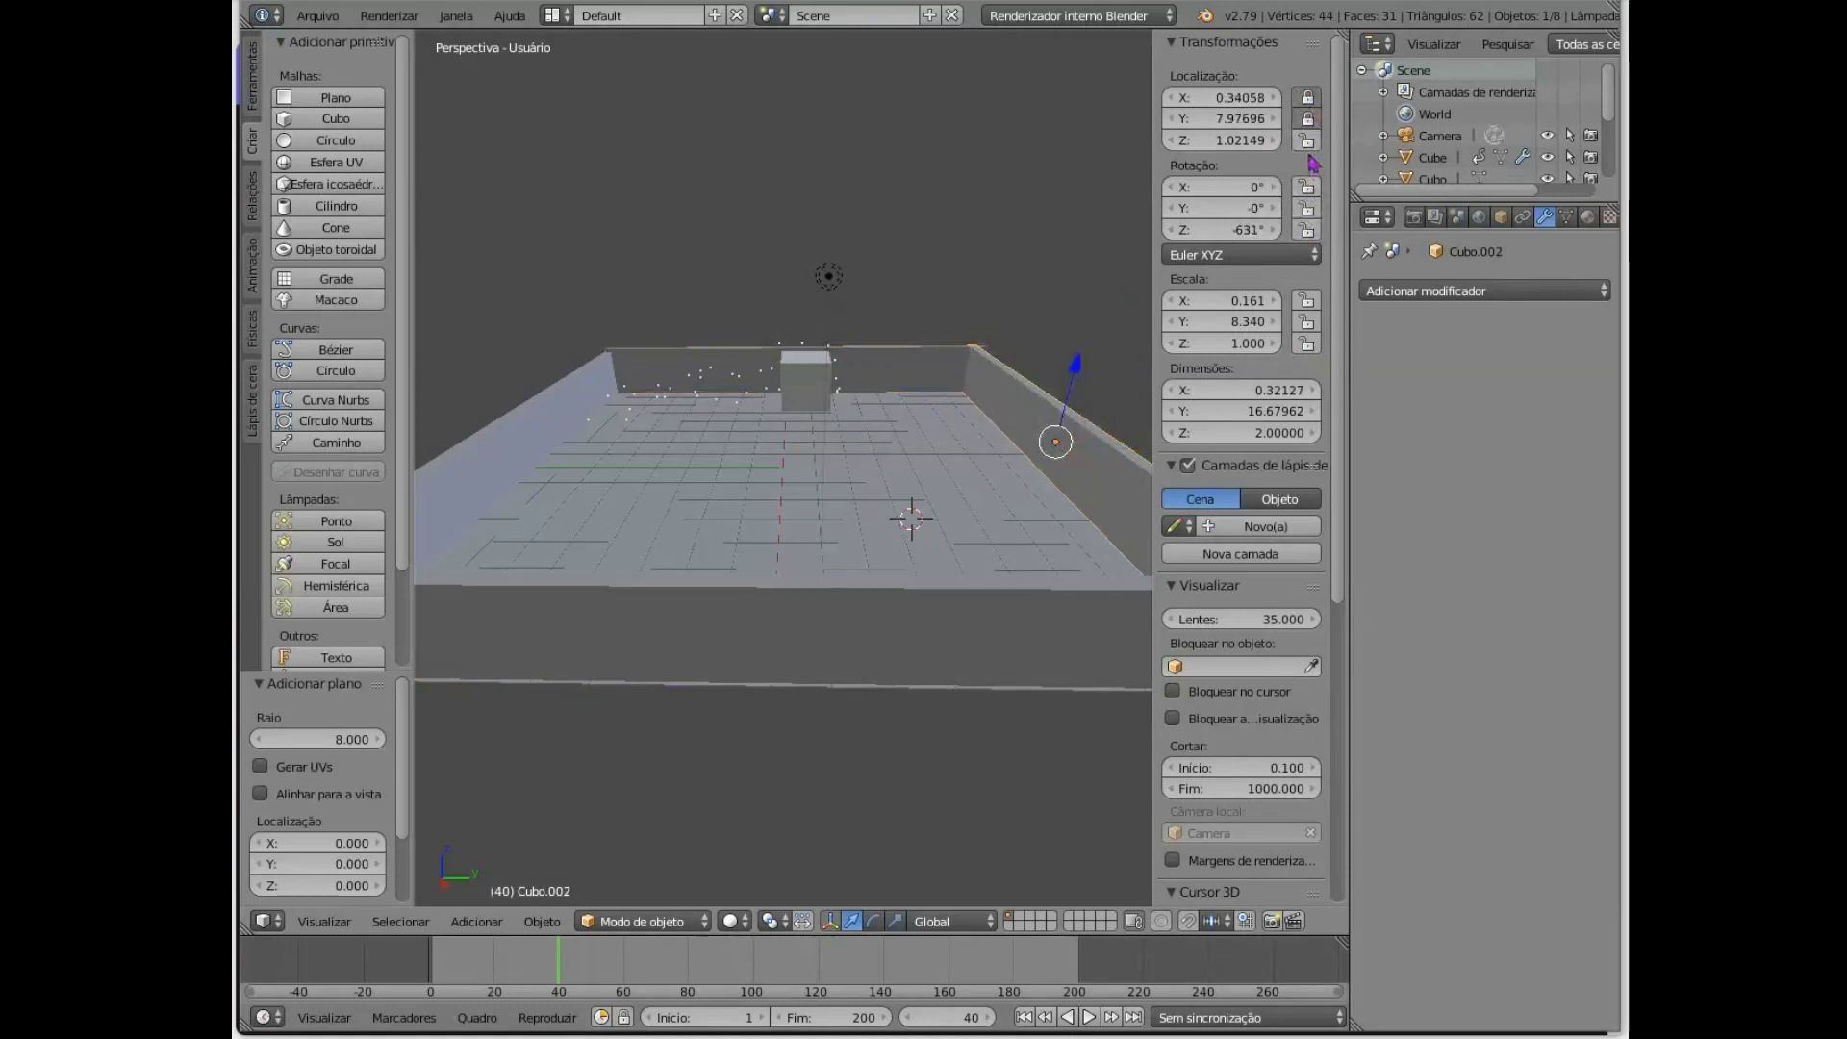
left_click(1308, 141)
left_click(1308, 187)
left_click(1308, 209)
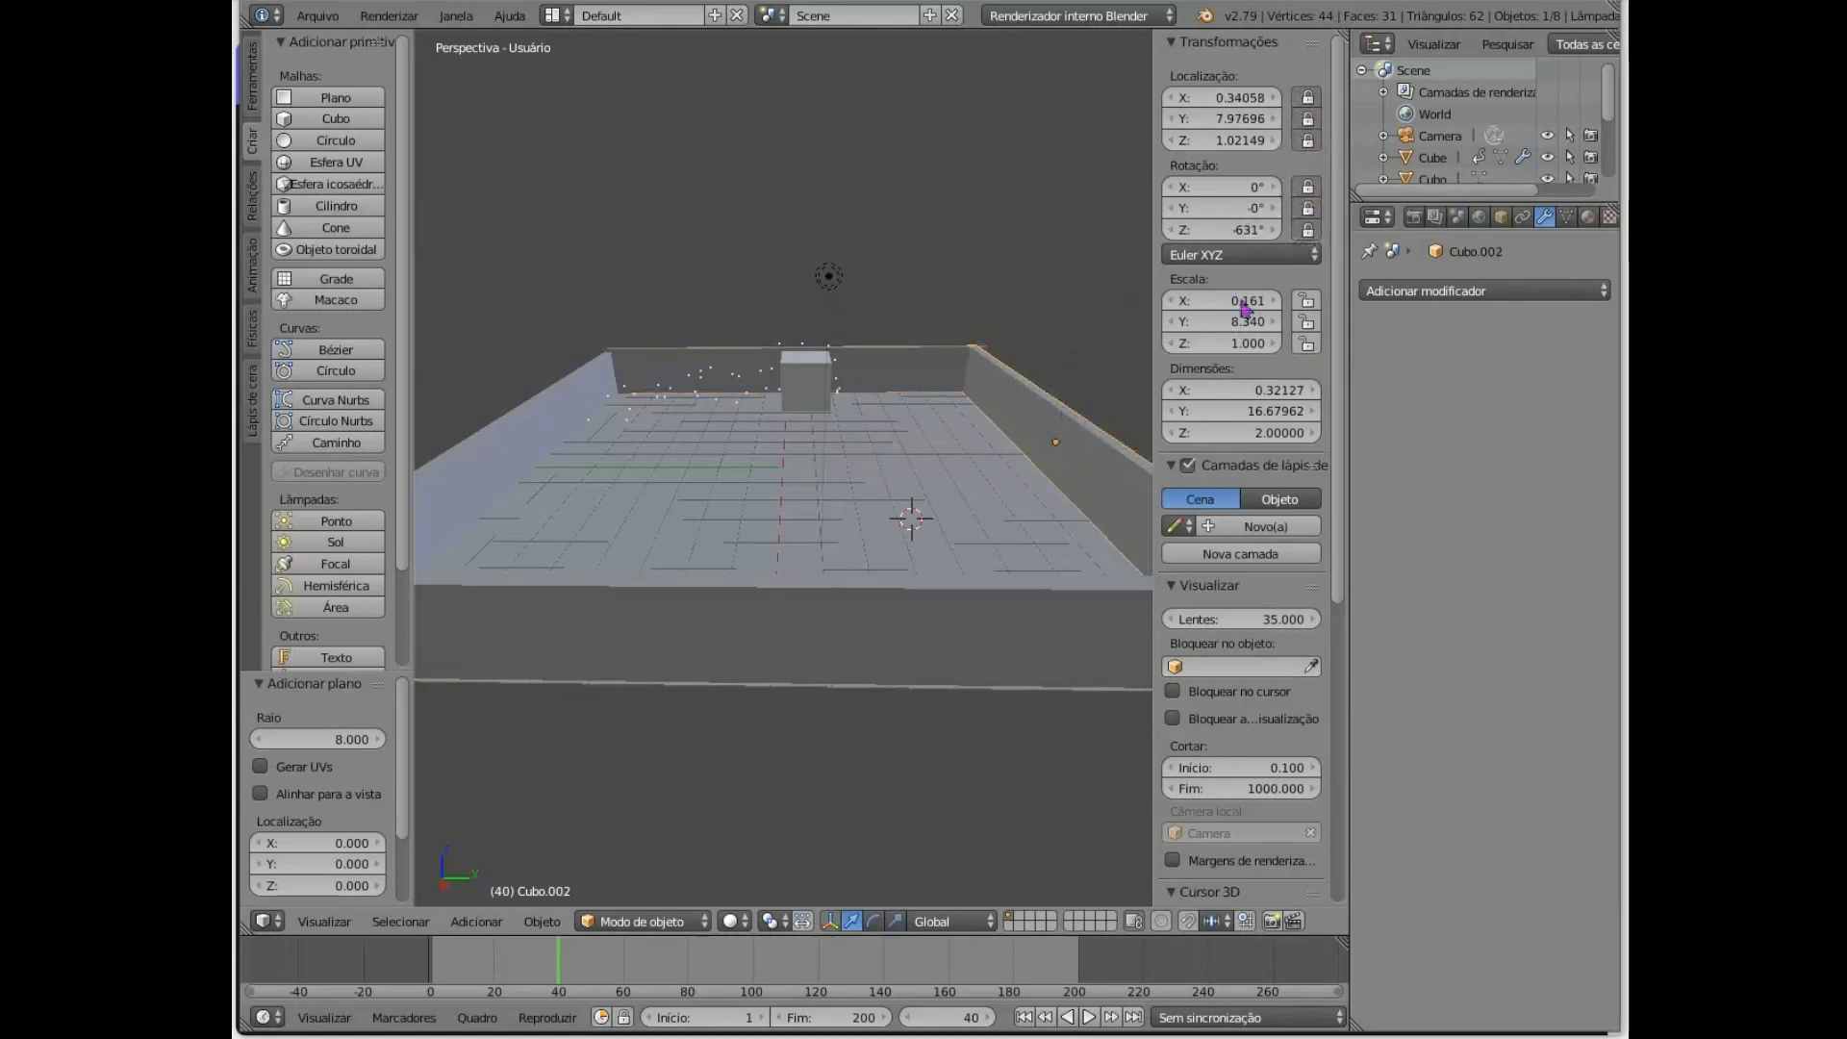
- Lock the Cubo wall's X, Y, Z location, Y and Z rotation, and all scale axes
right_click(1020, 612)
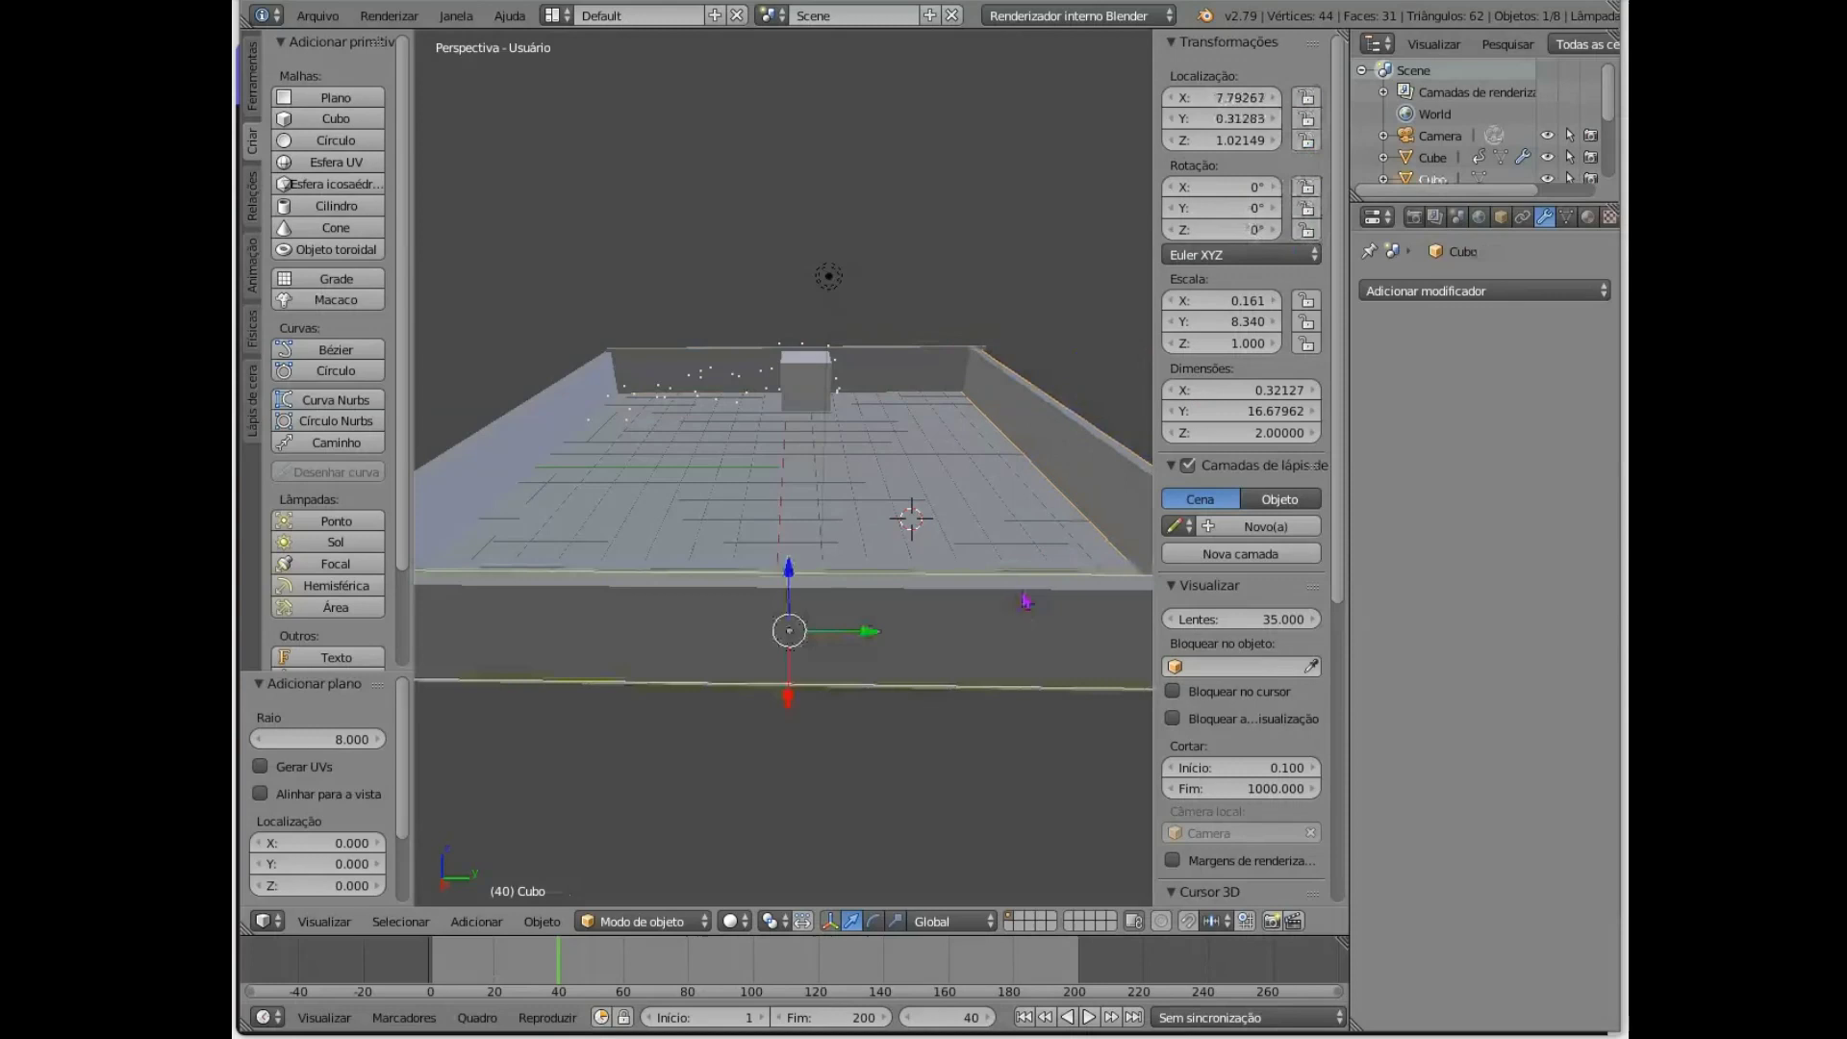
left_click(1308, 98)
left_click(1308, 120)
left_click(1308, 140)
left_click(1308, 209)
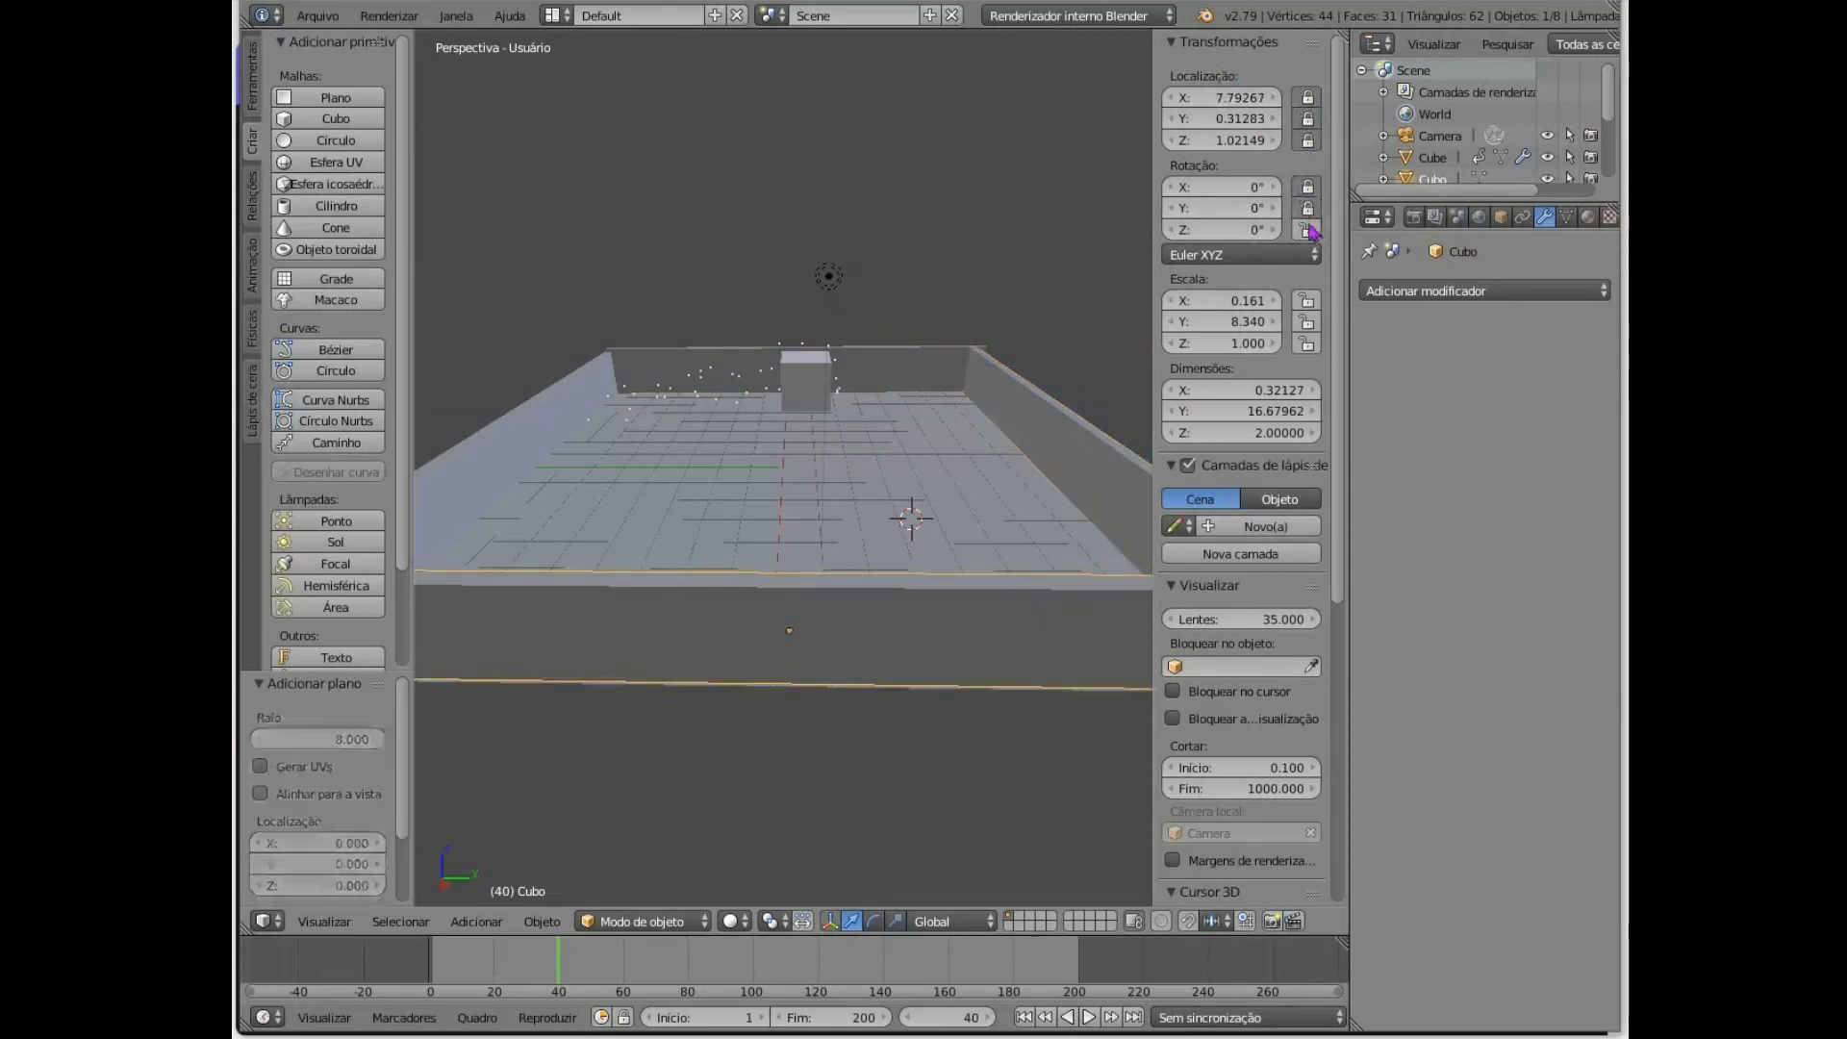
left_click(1308, 230)
left_click(1308, 300)
left_click(1308, 321)
left_click(1308, 343)
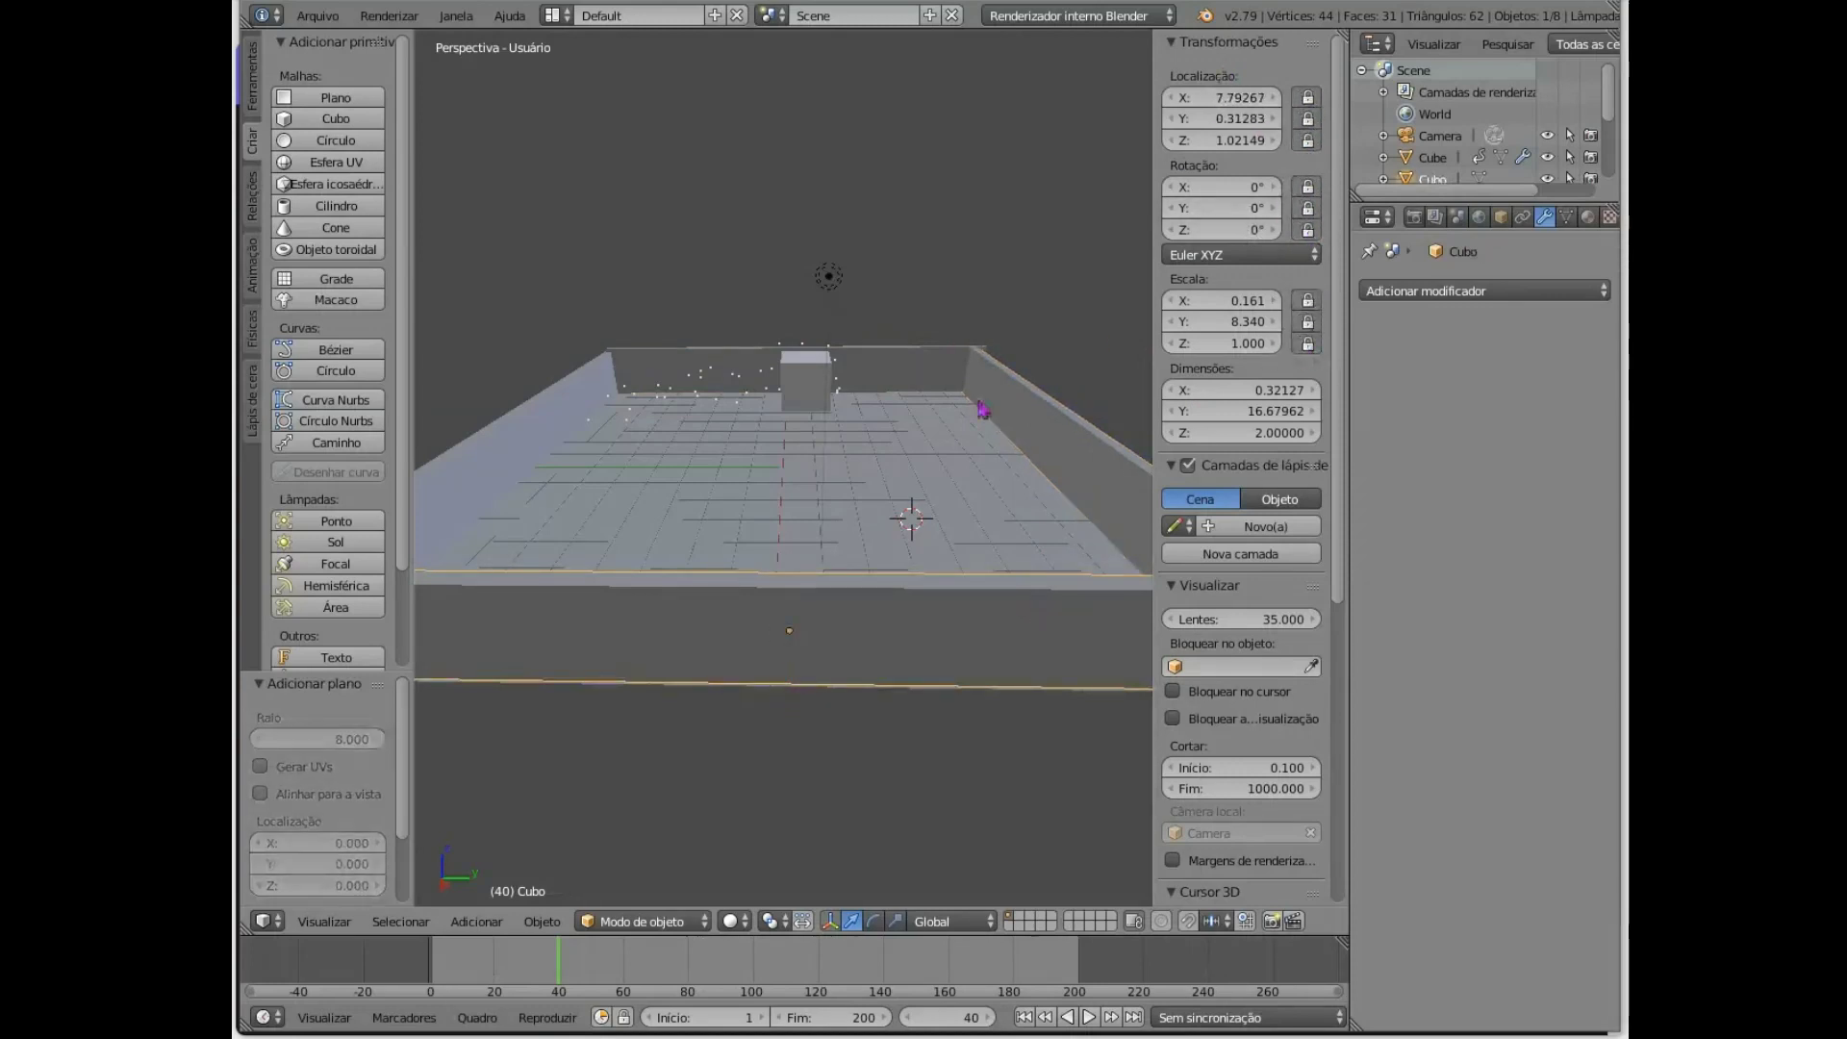
- Lock the left wall Cubo.003's Y and Z location and Y rotation, then reselect the floor
right_click(560, 423)
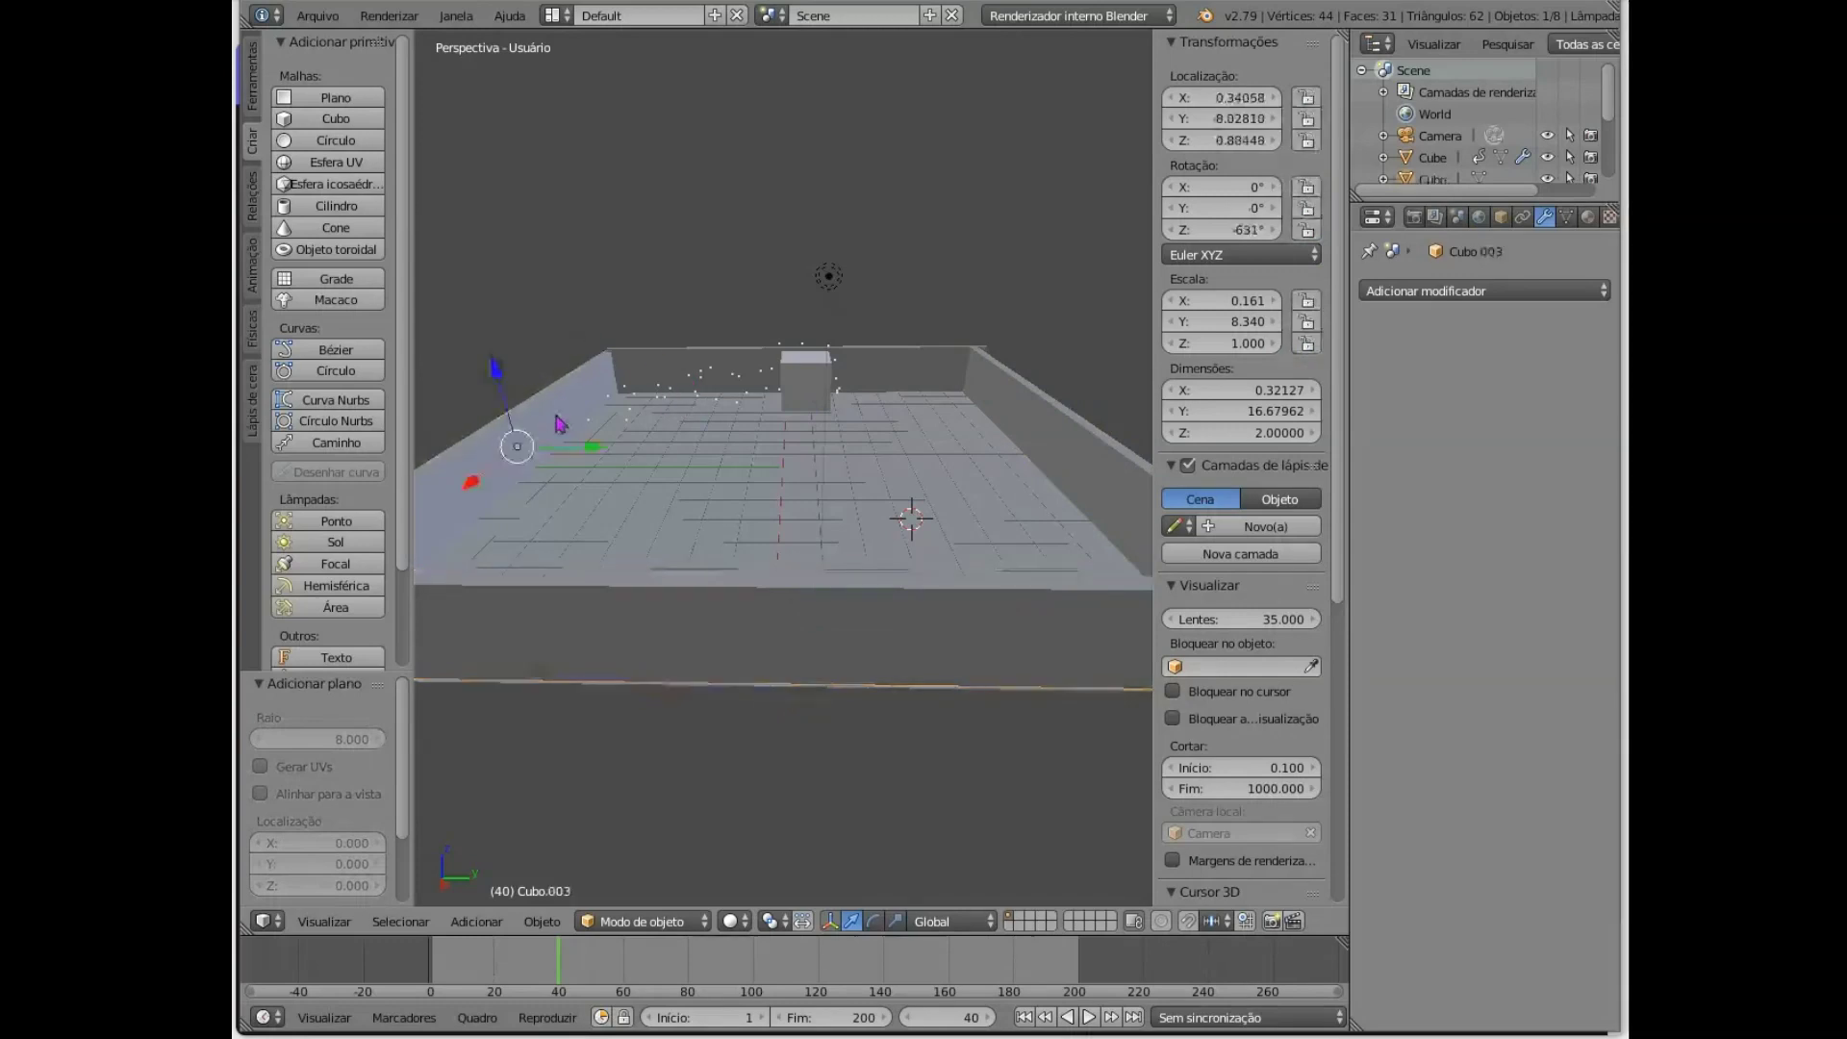
left_click(1308, 118)
left_click(1308, 140)
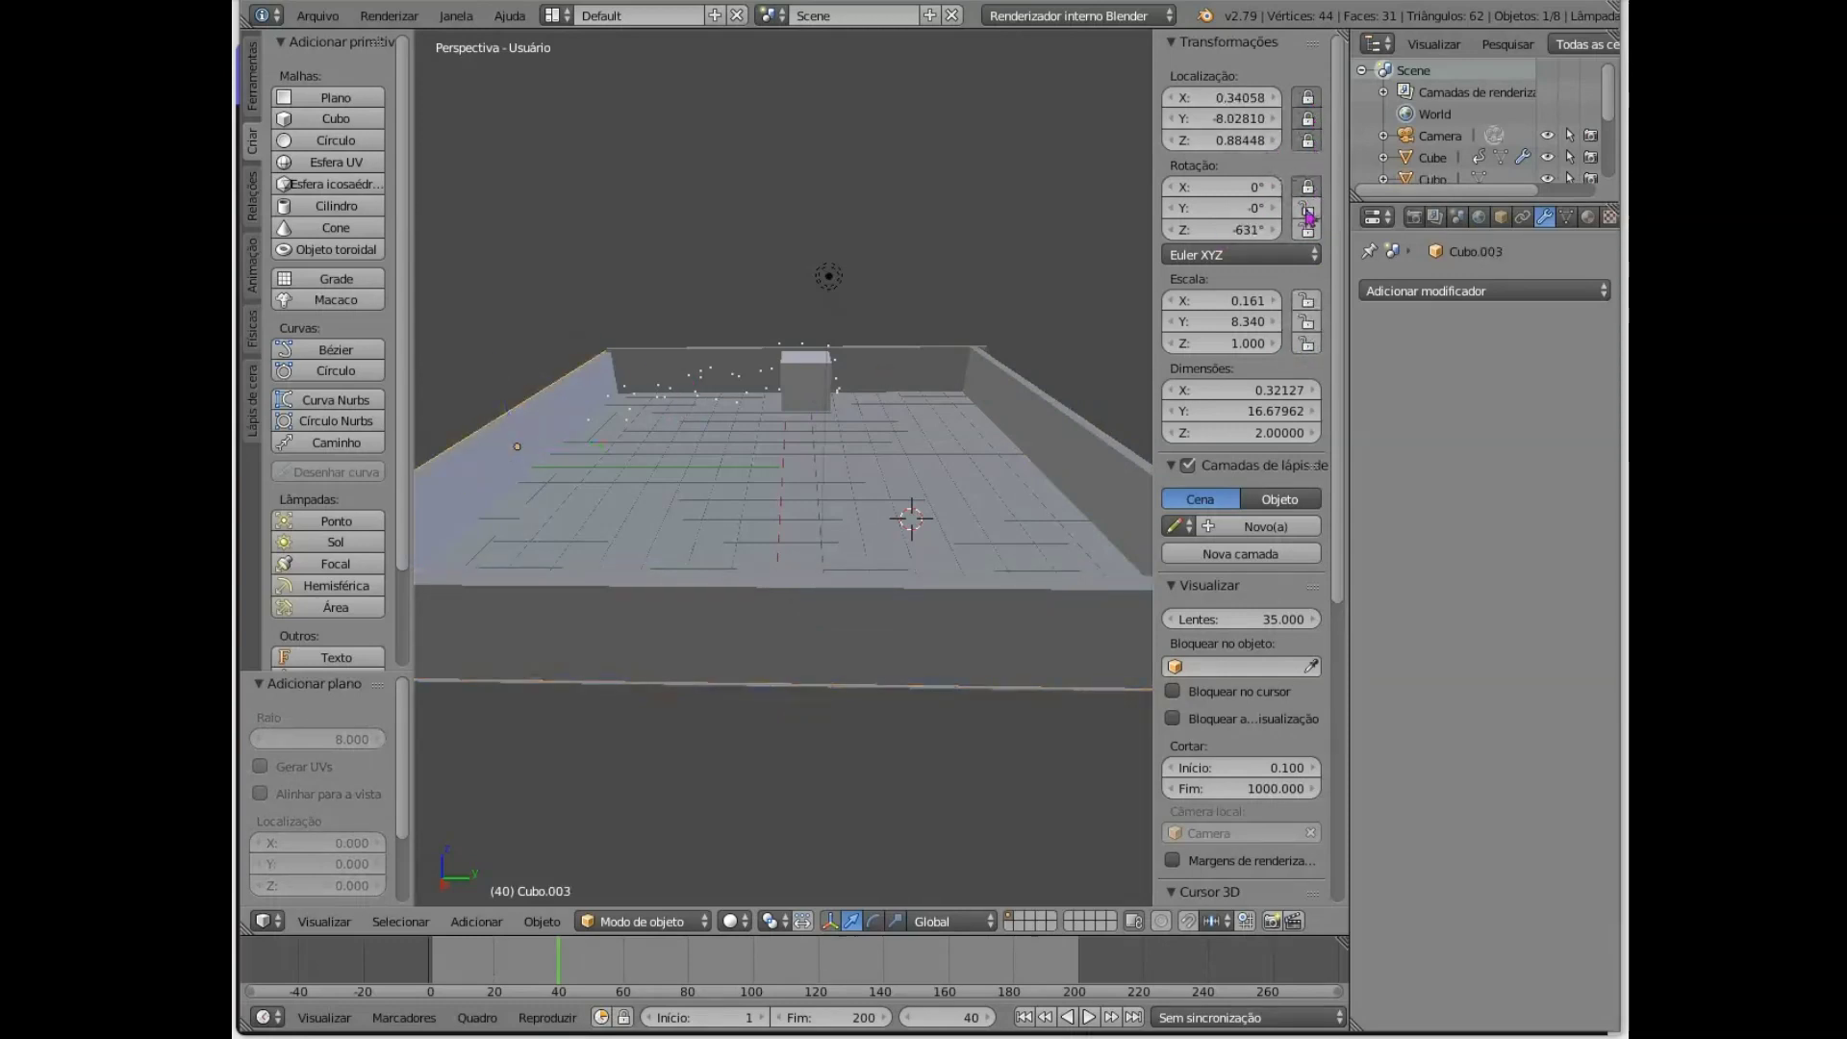
left_click(1308, 210)
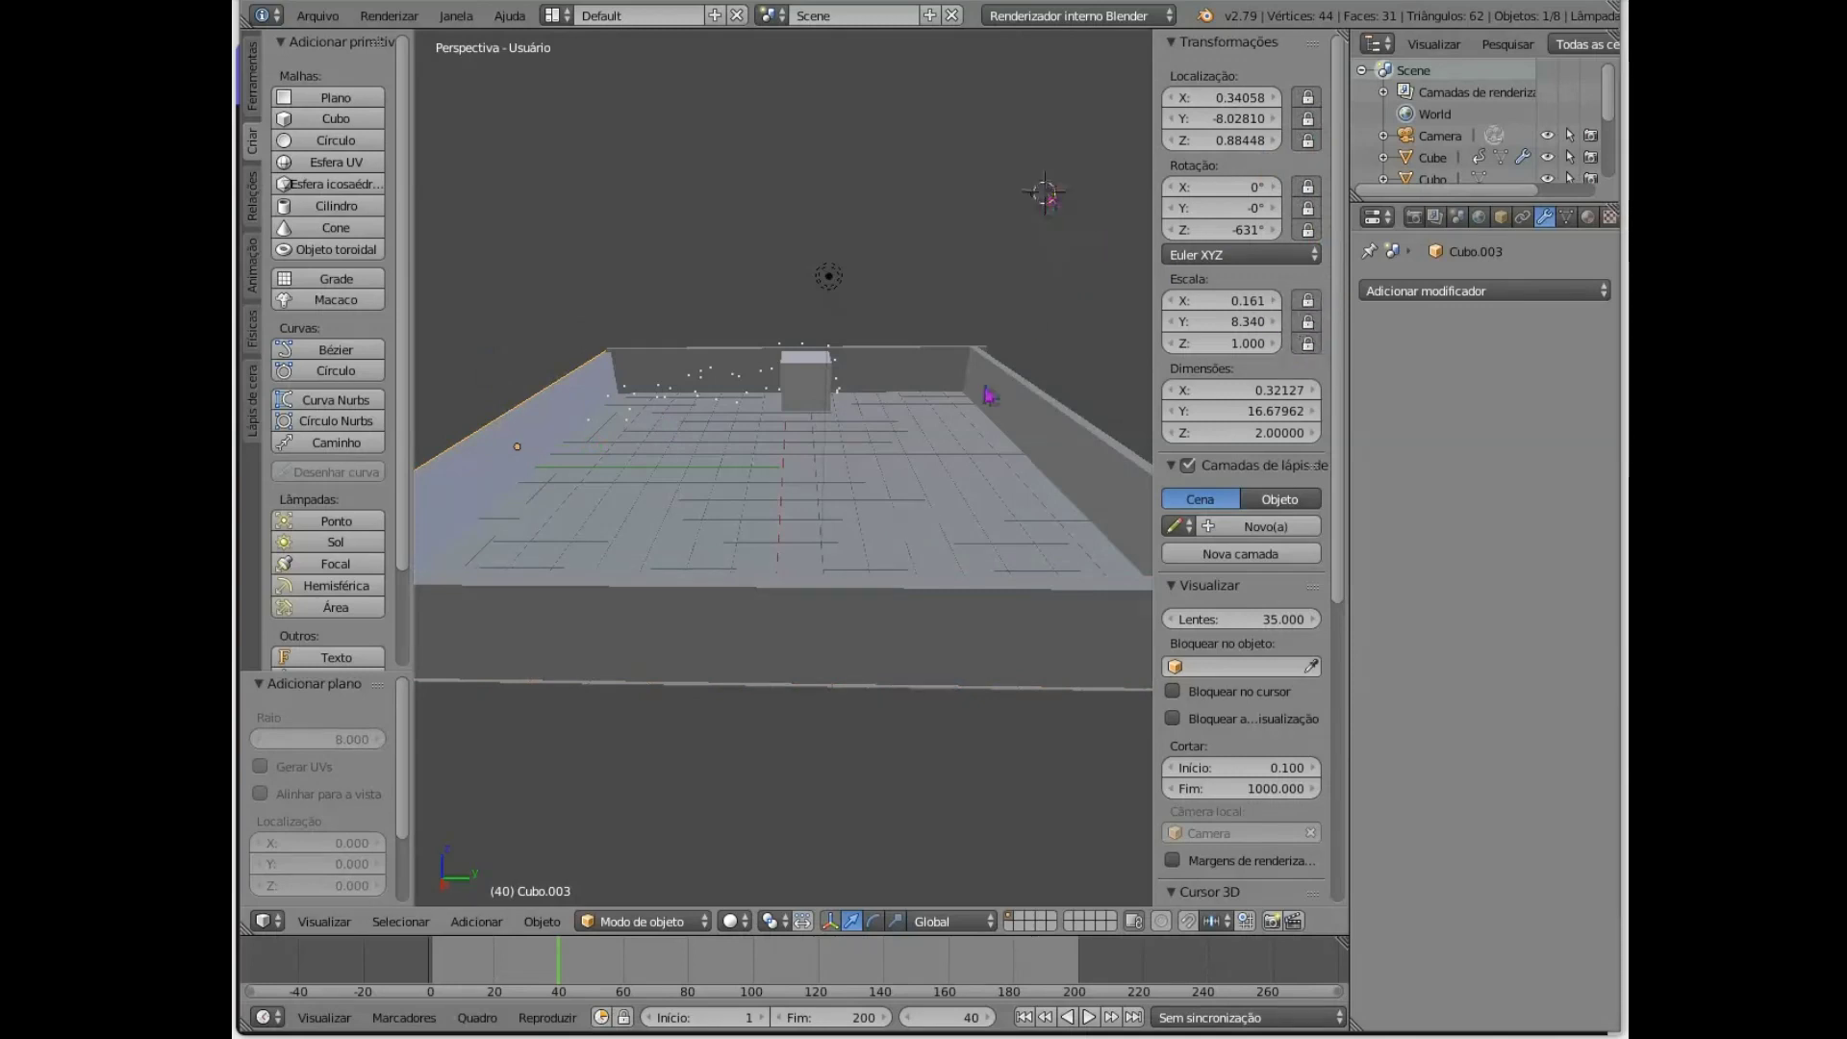
right_click(942, 472)
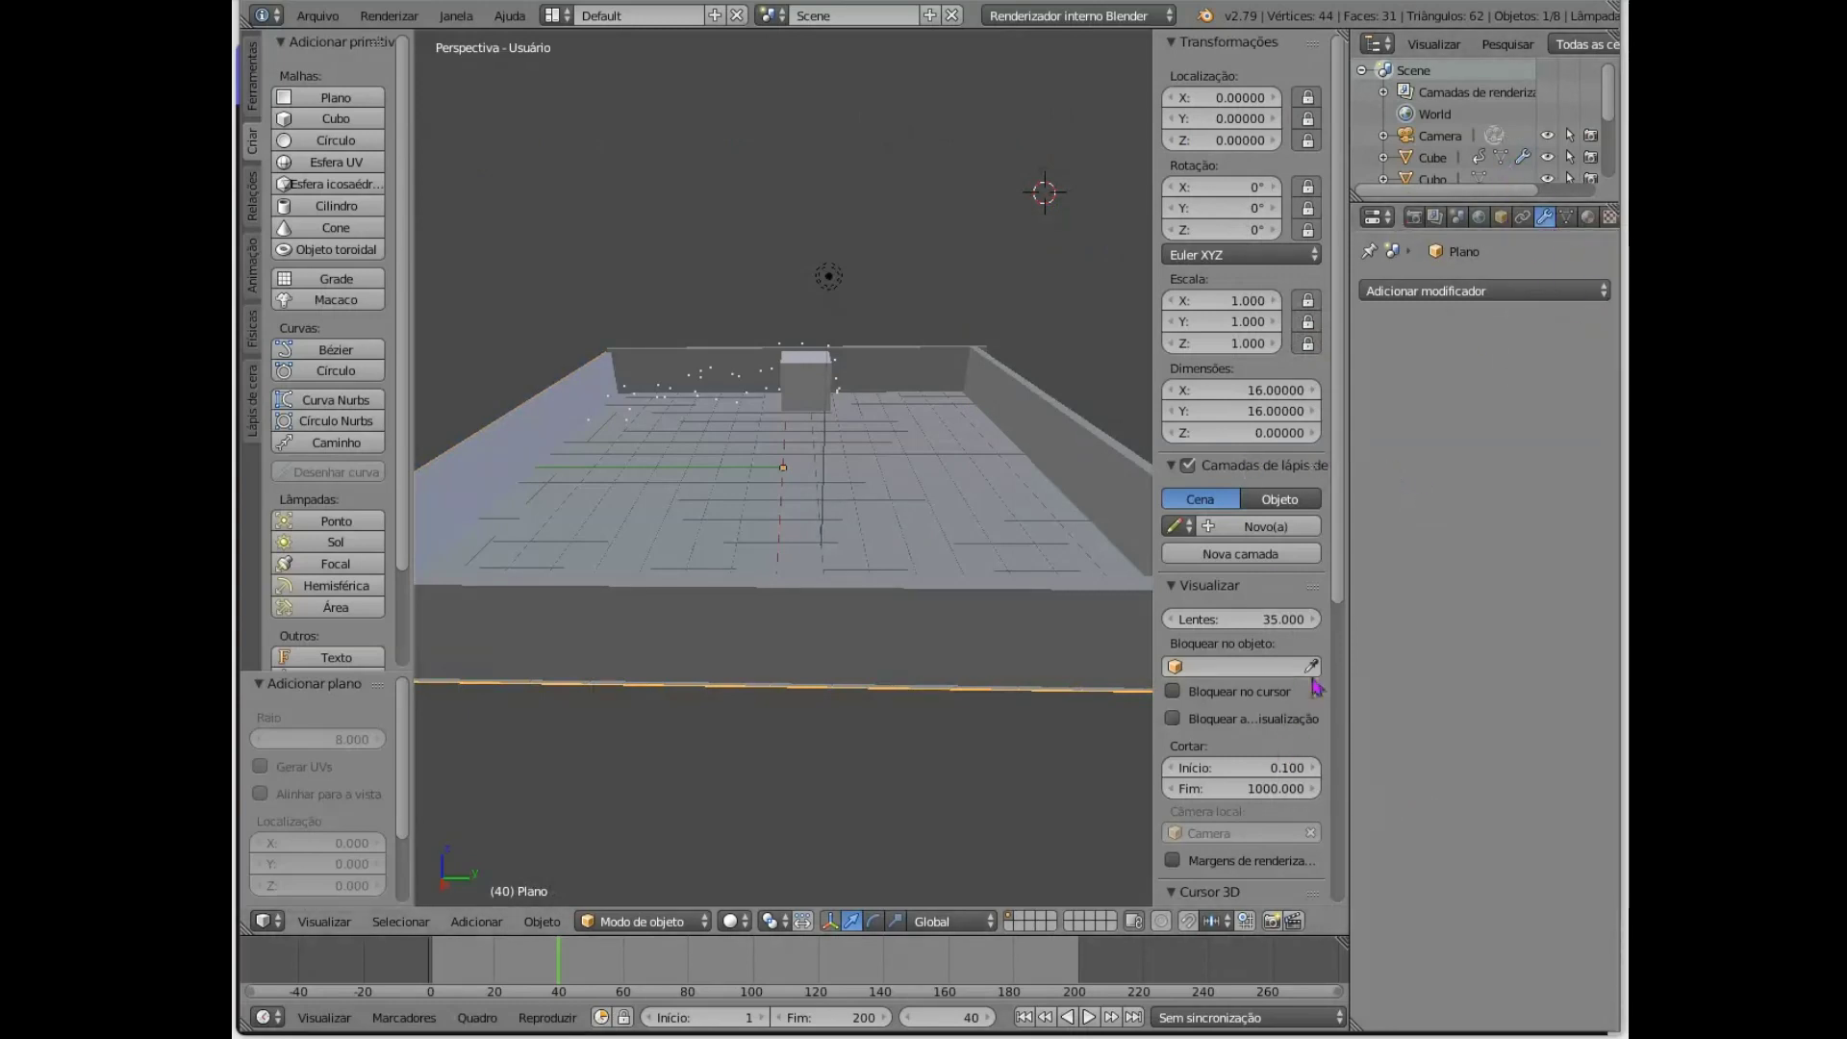
- Give the floor plane Plano Collision (Colisões) physics and play the animation to test it
key("n")
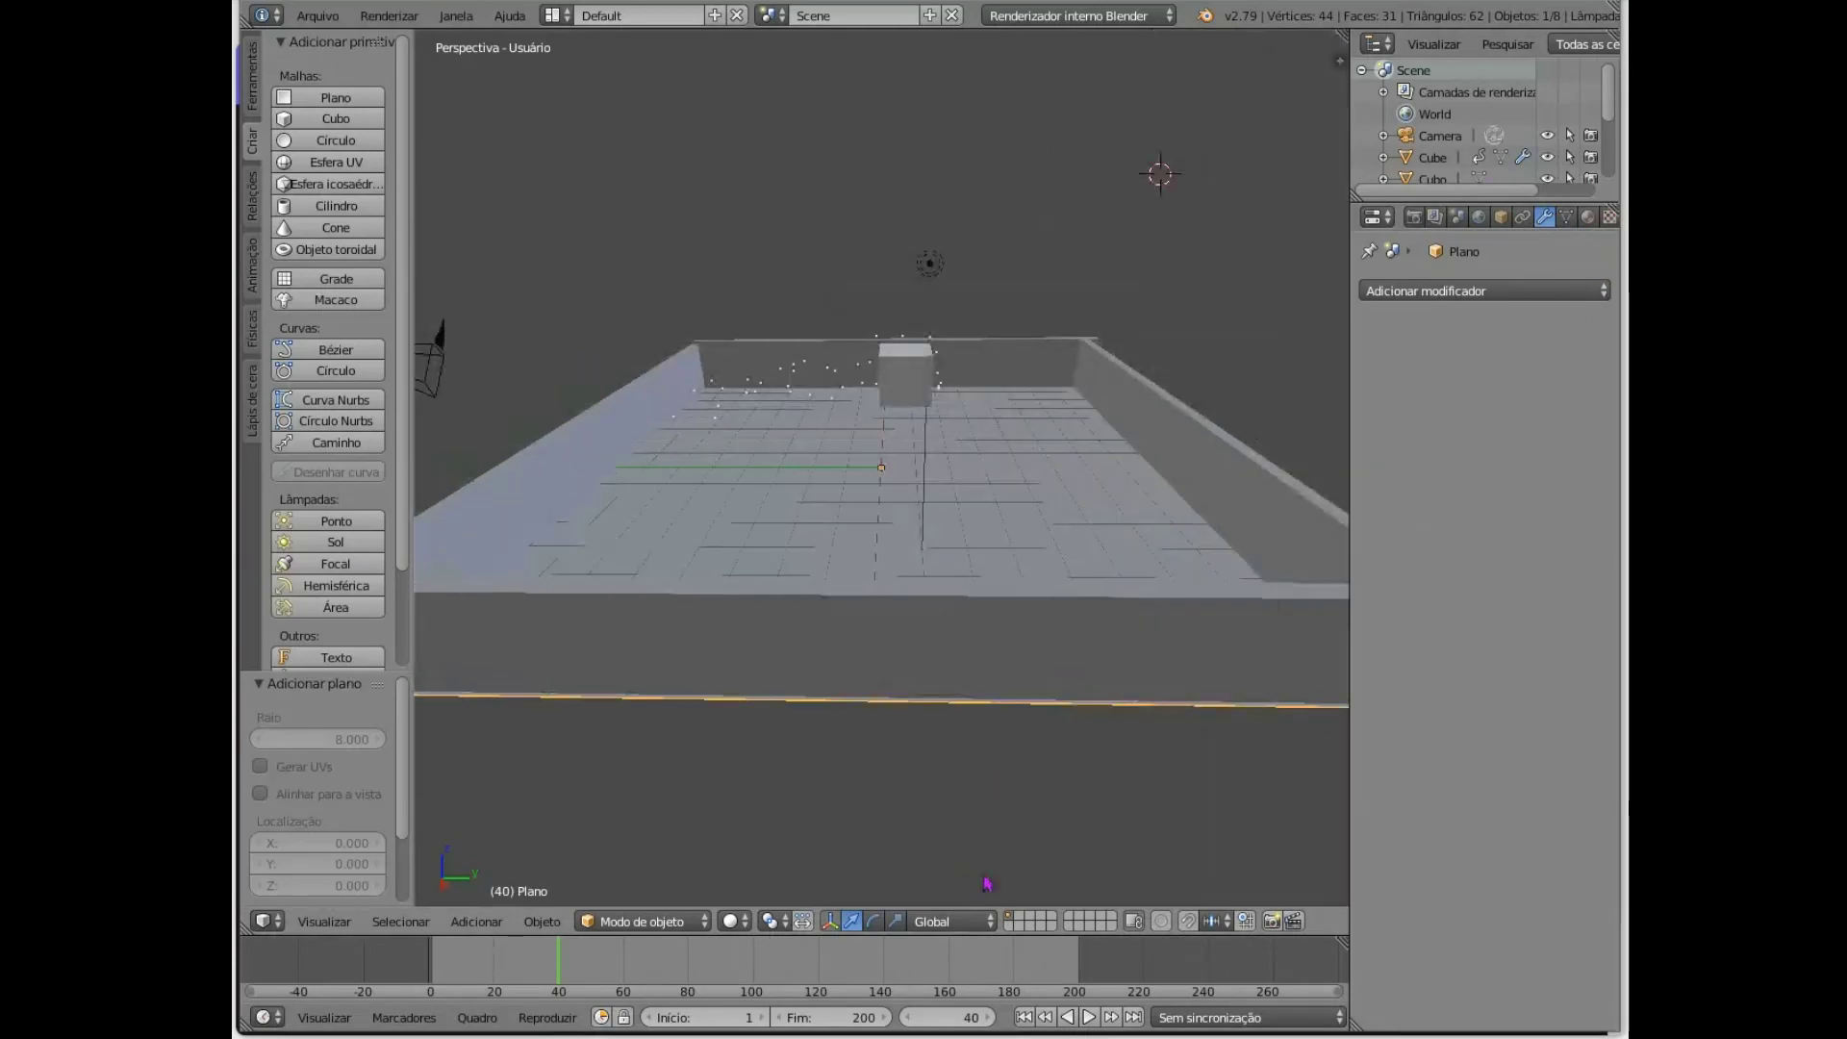
left_click_drag(1349, 440, 1192, 510)
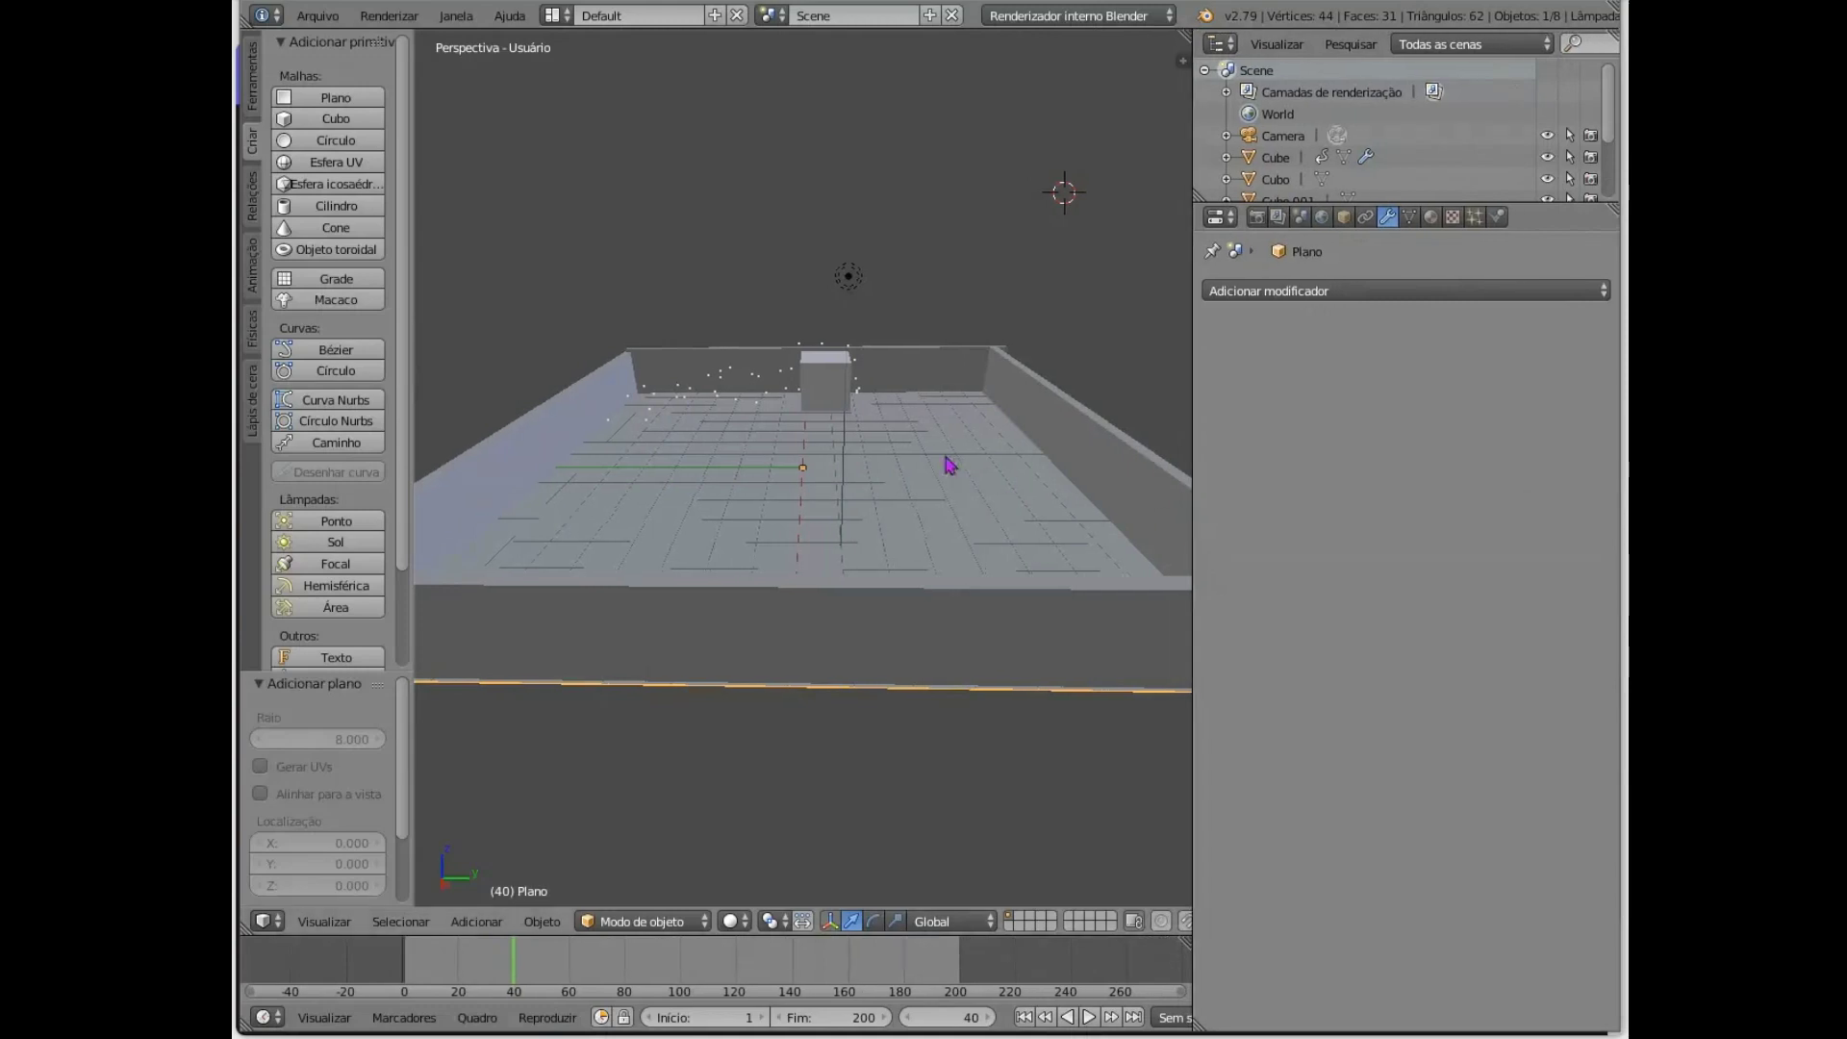
left_click(1497, 218)
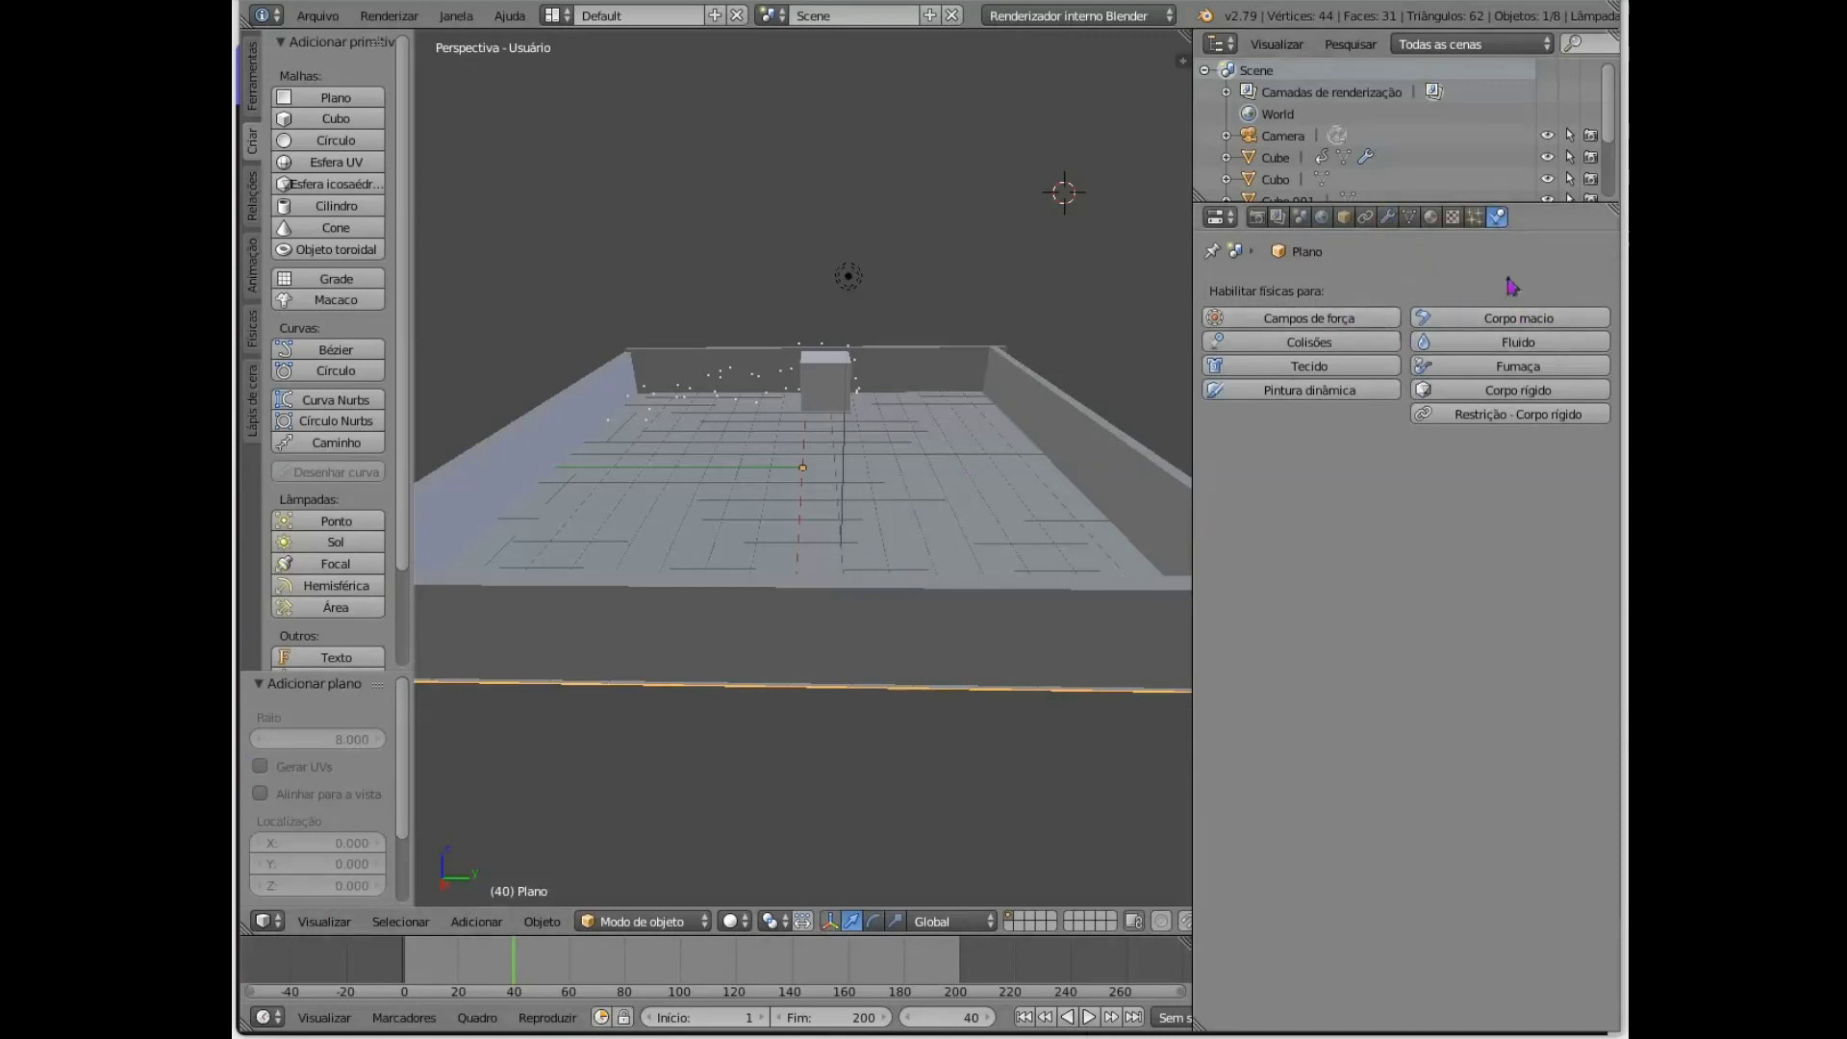
left_click(1347, 341)
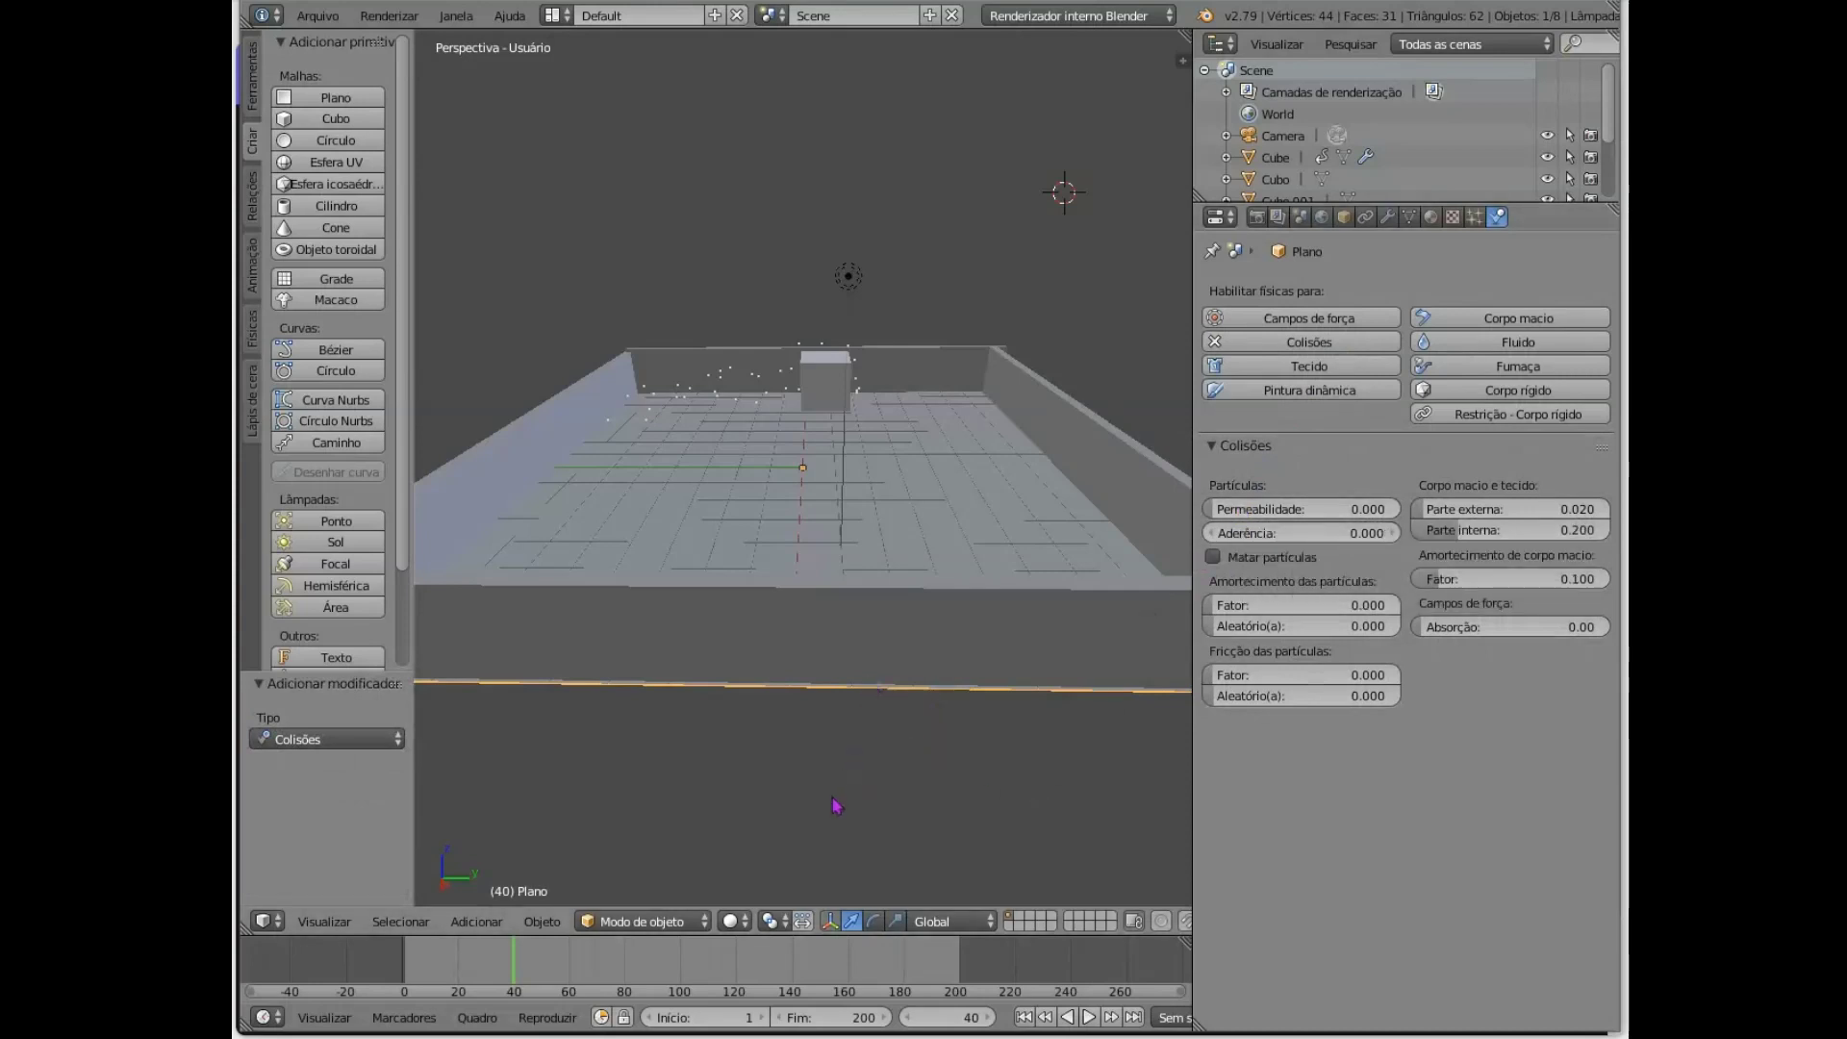
left_click(1087, 1017)
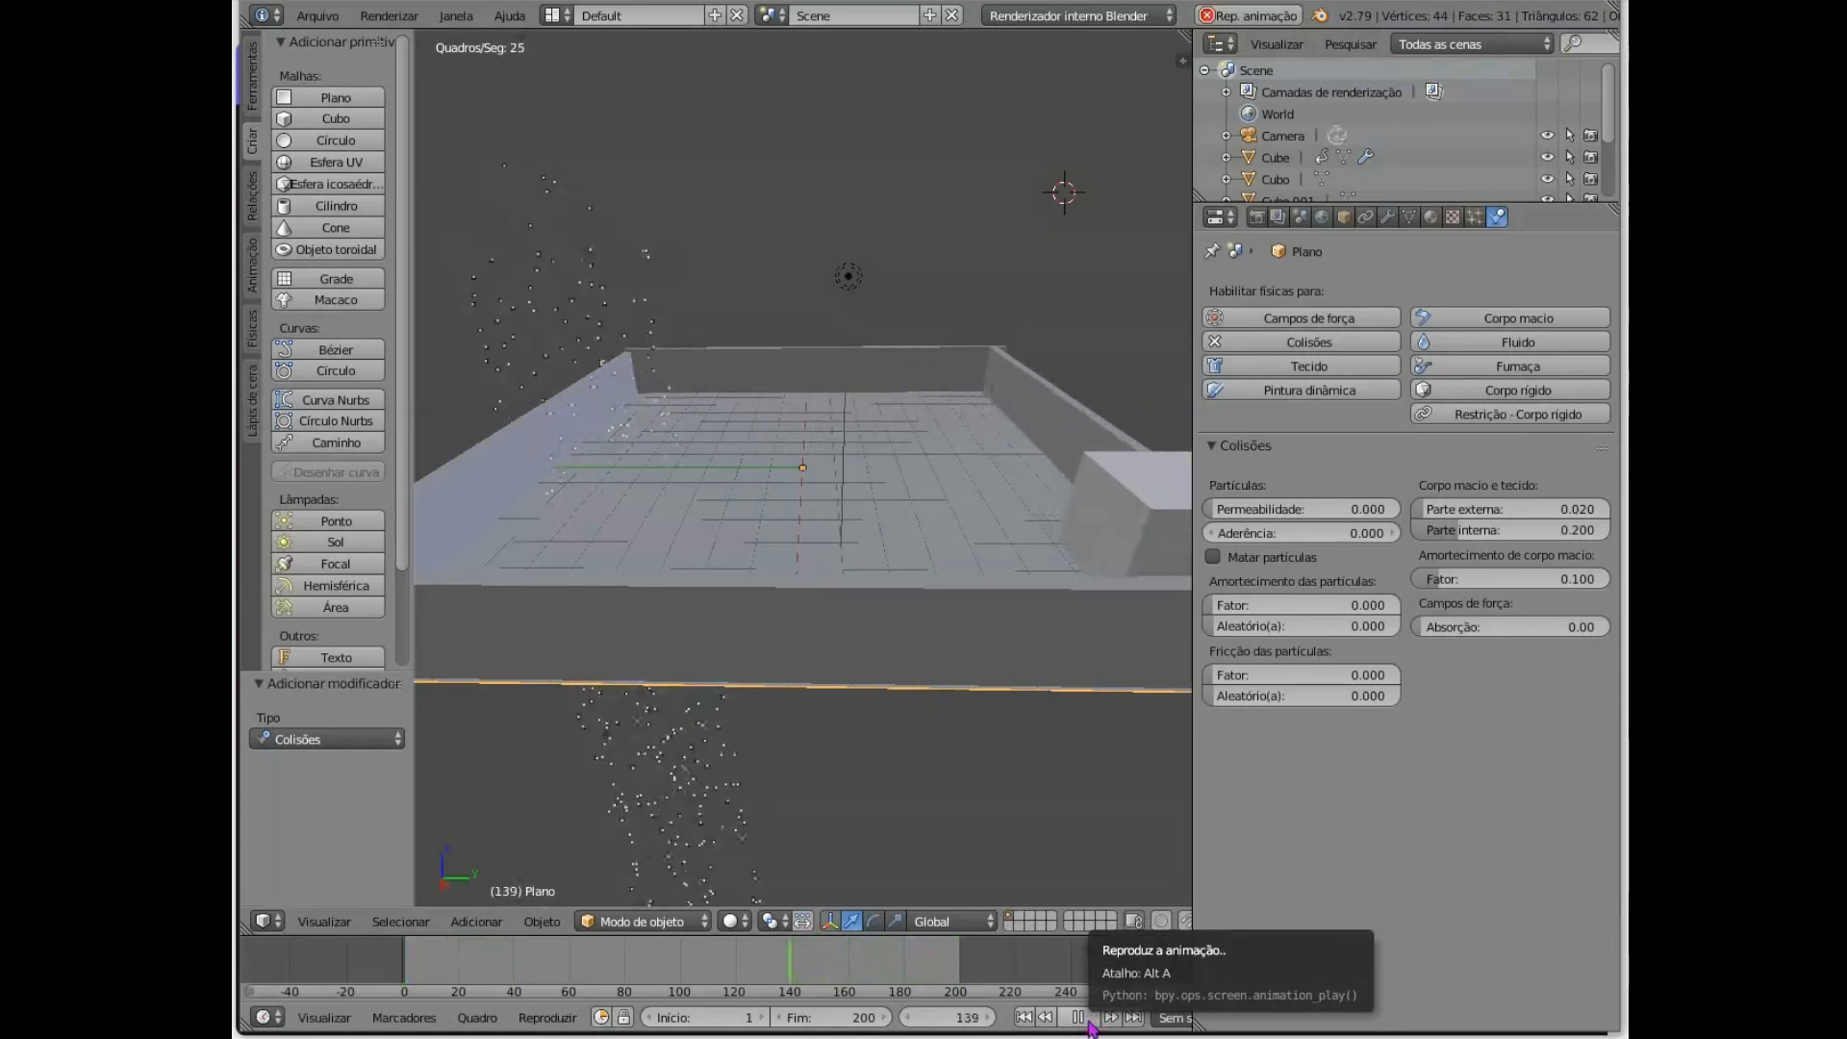
- Orbit to a high view over the enclosure and select the emitter Cube to show its soft body settings
middle_click_drag(712, 336, 660, 379)
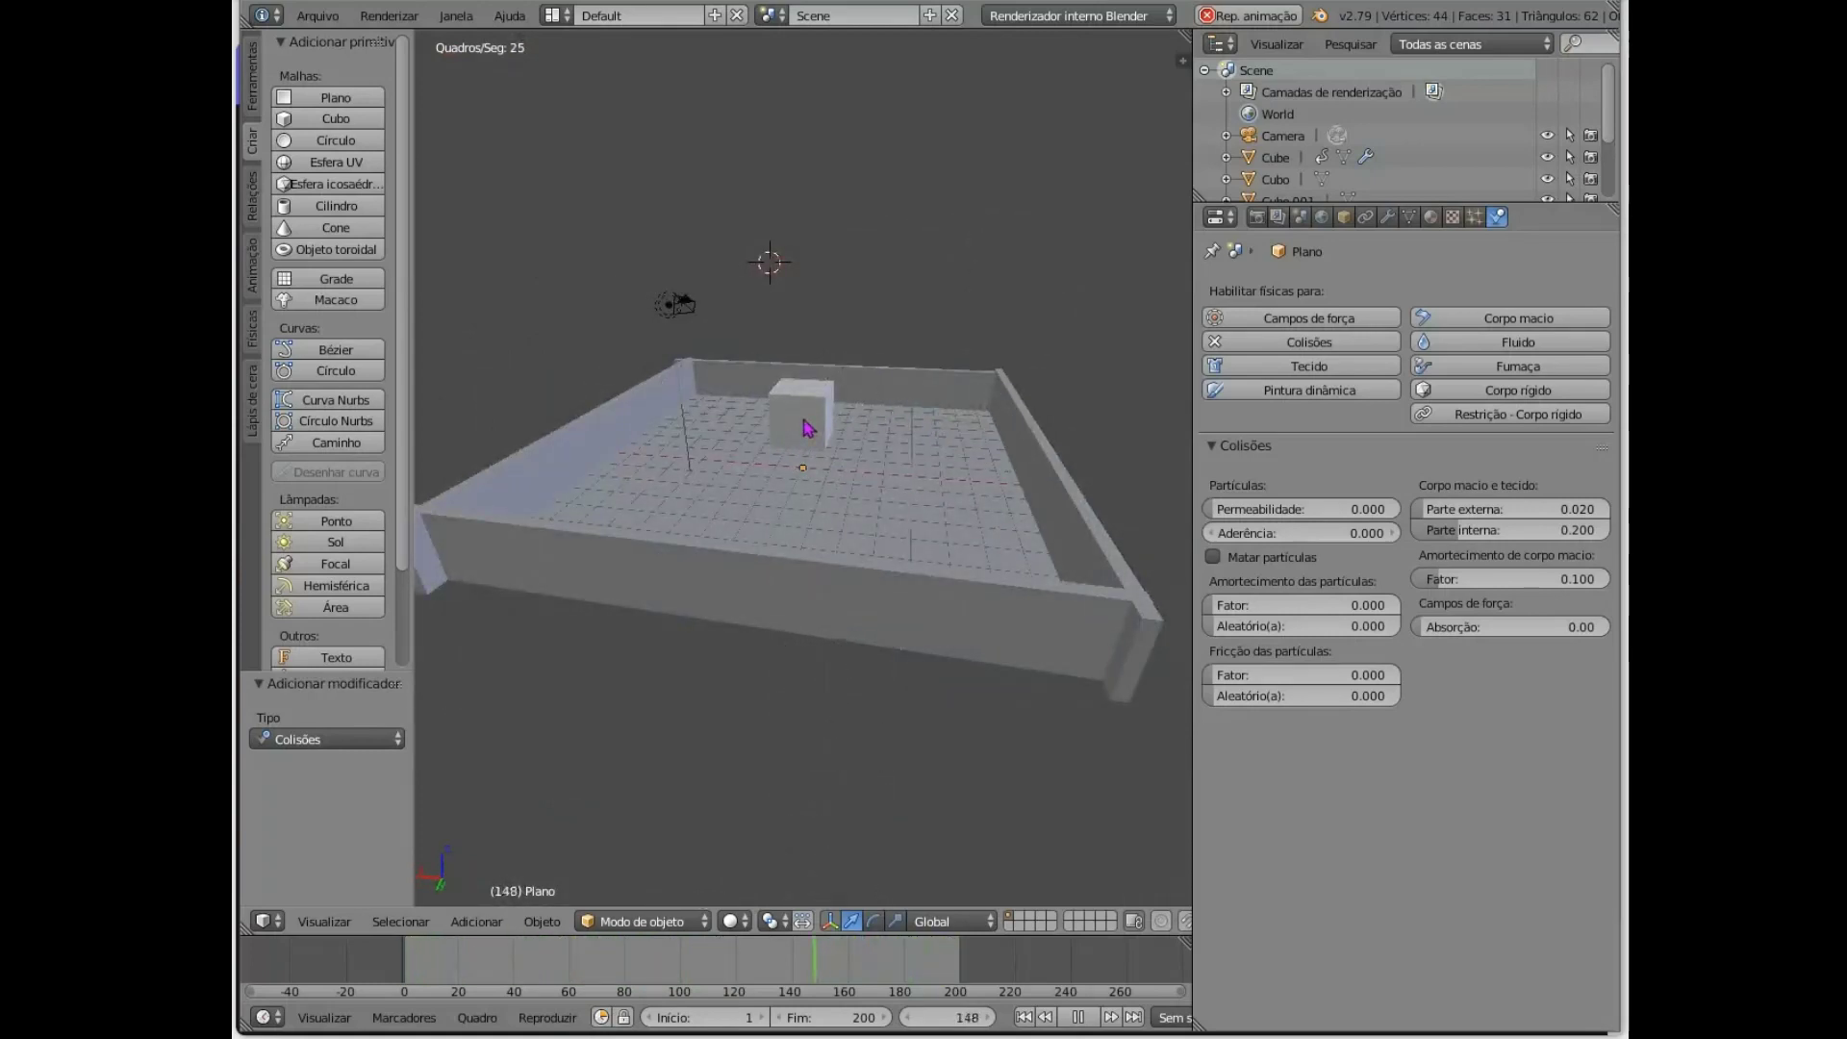
right_click(806, 428)
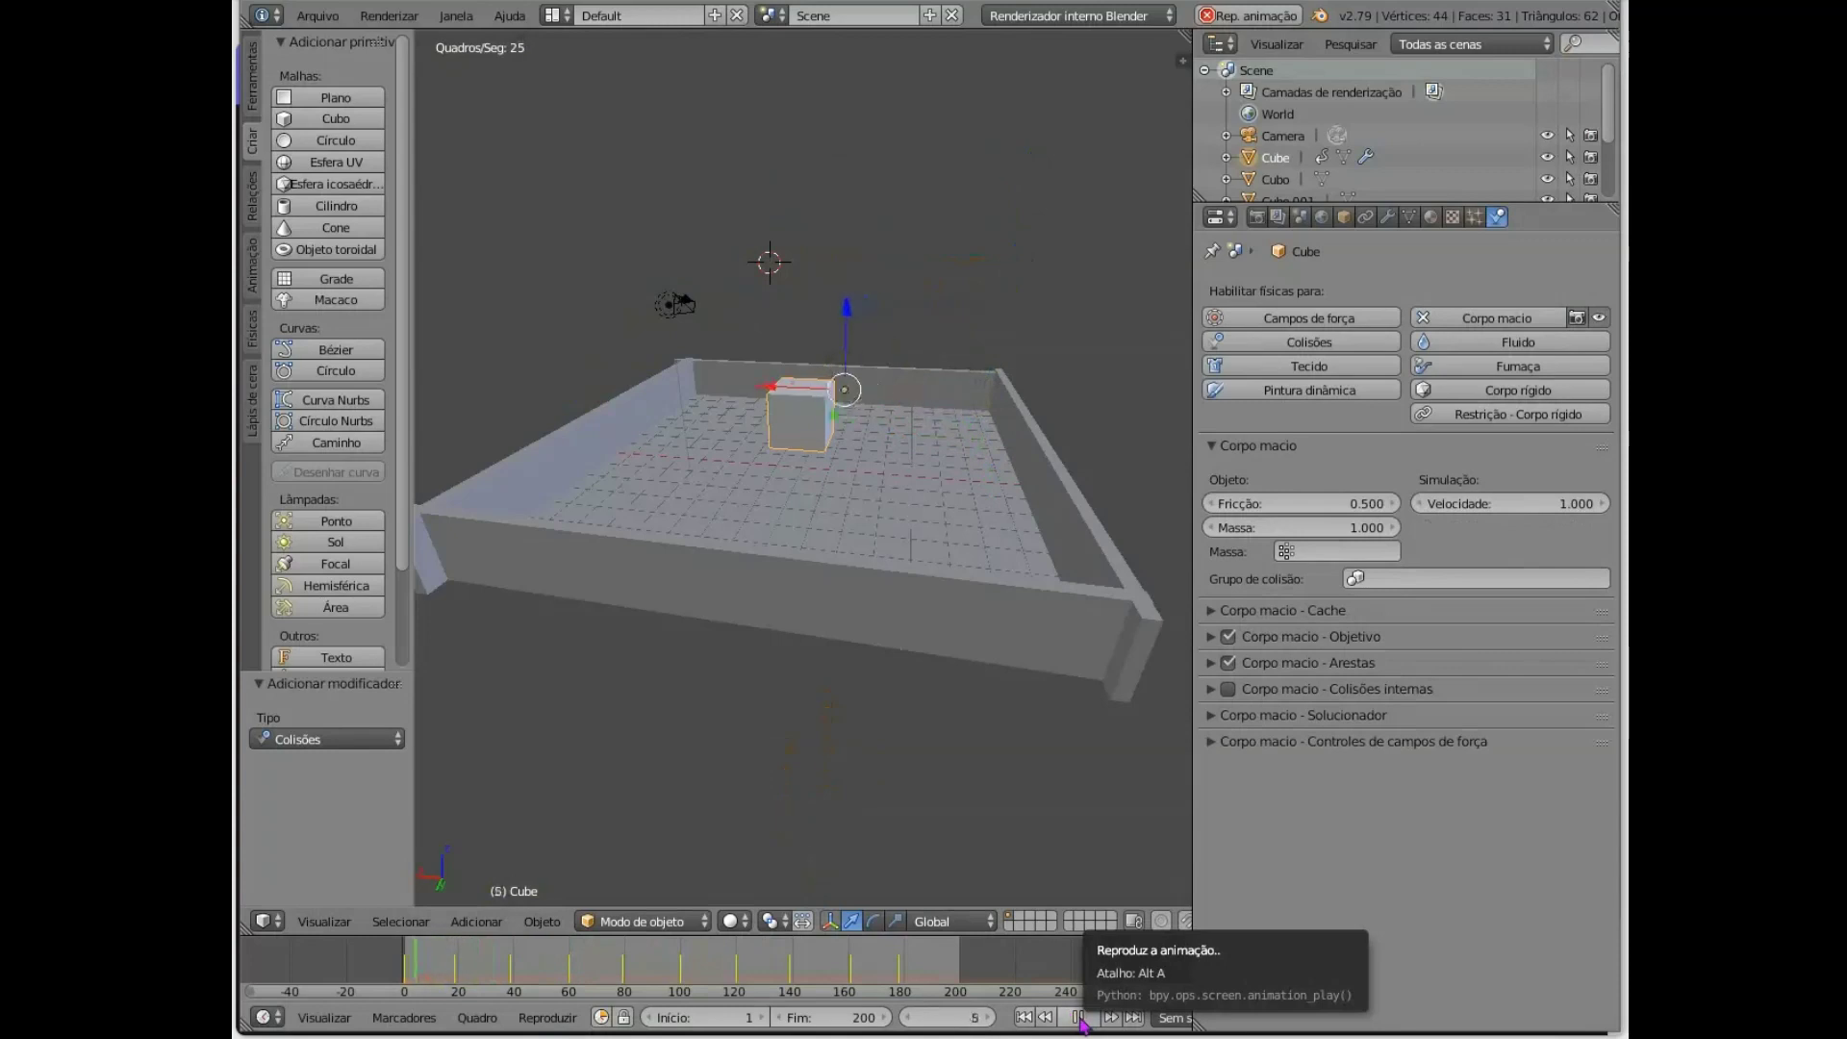
- Replay the animation and orbit around the enclosure to follow the particle-emitting cube
left_click(1078, 1017)
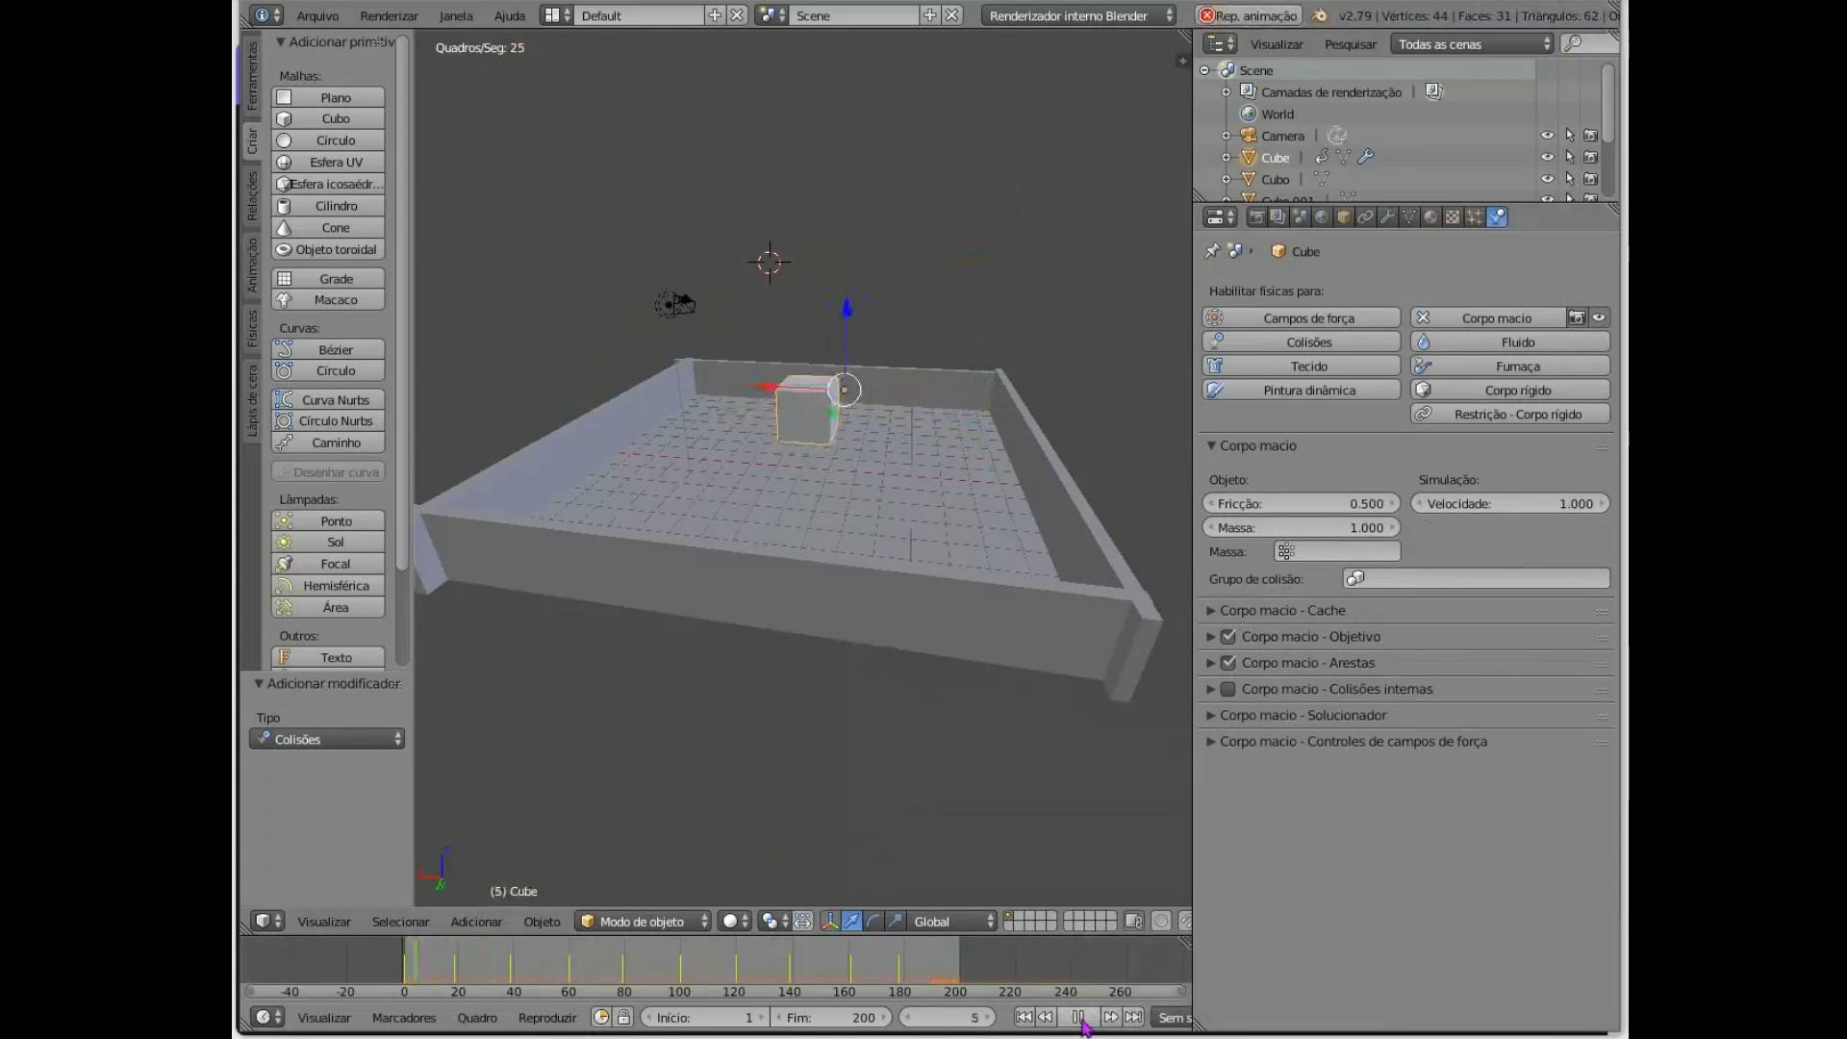
scroll(883, 376, "up", 4)
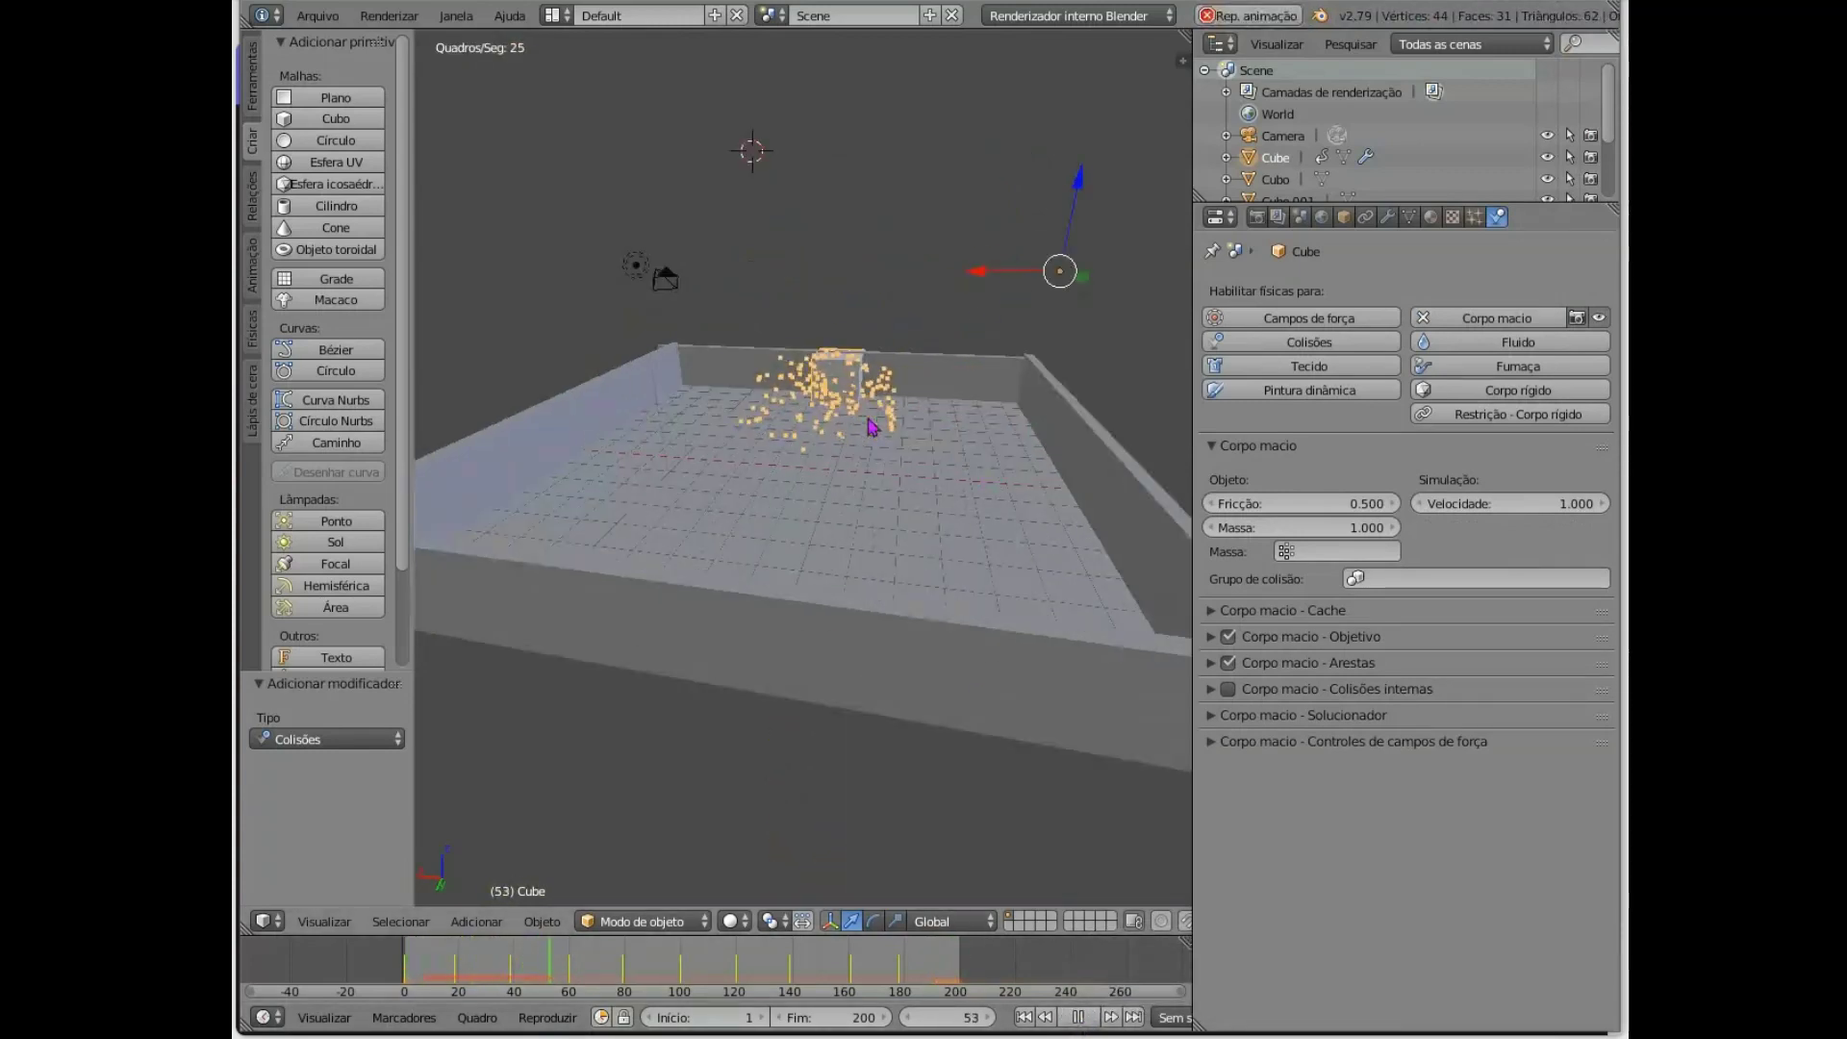
scroll(924, 295, "down", 2)
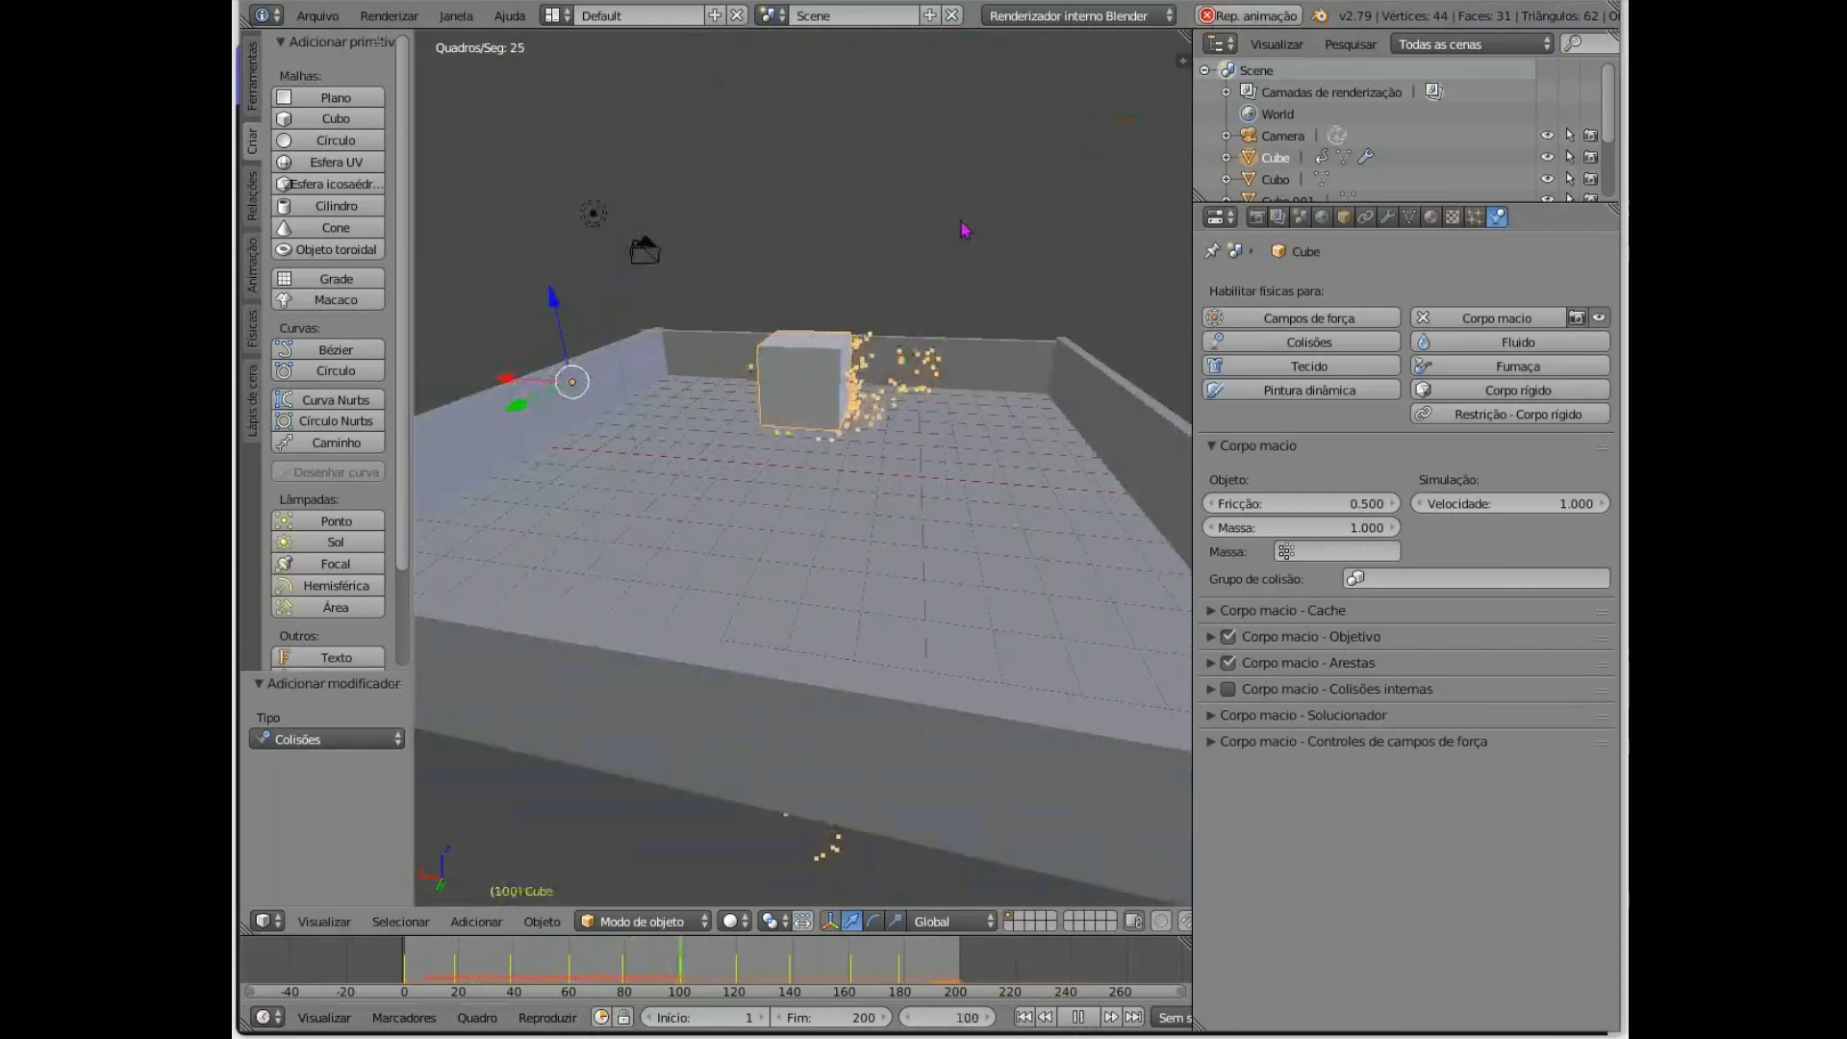
middle_click_drag(964, 229, 821, 627)
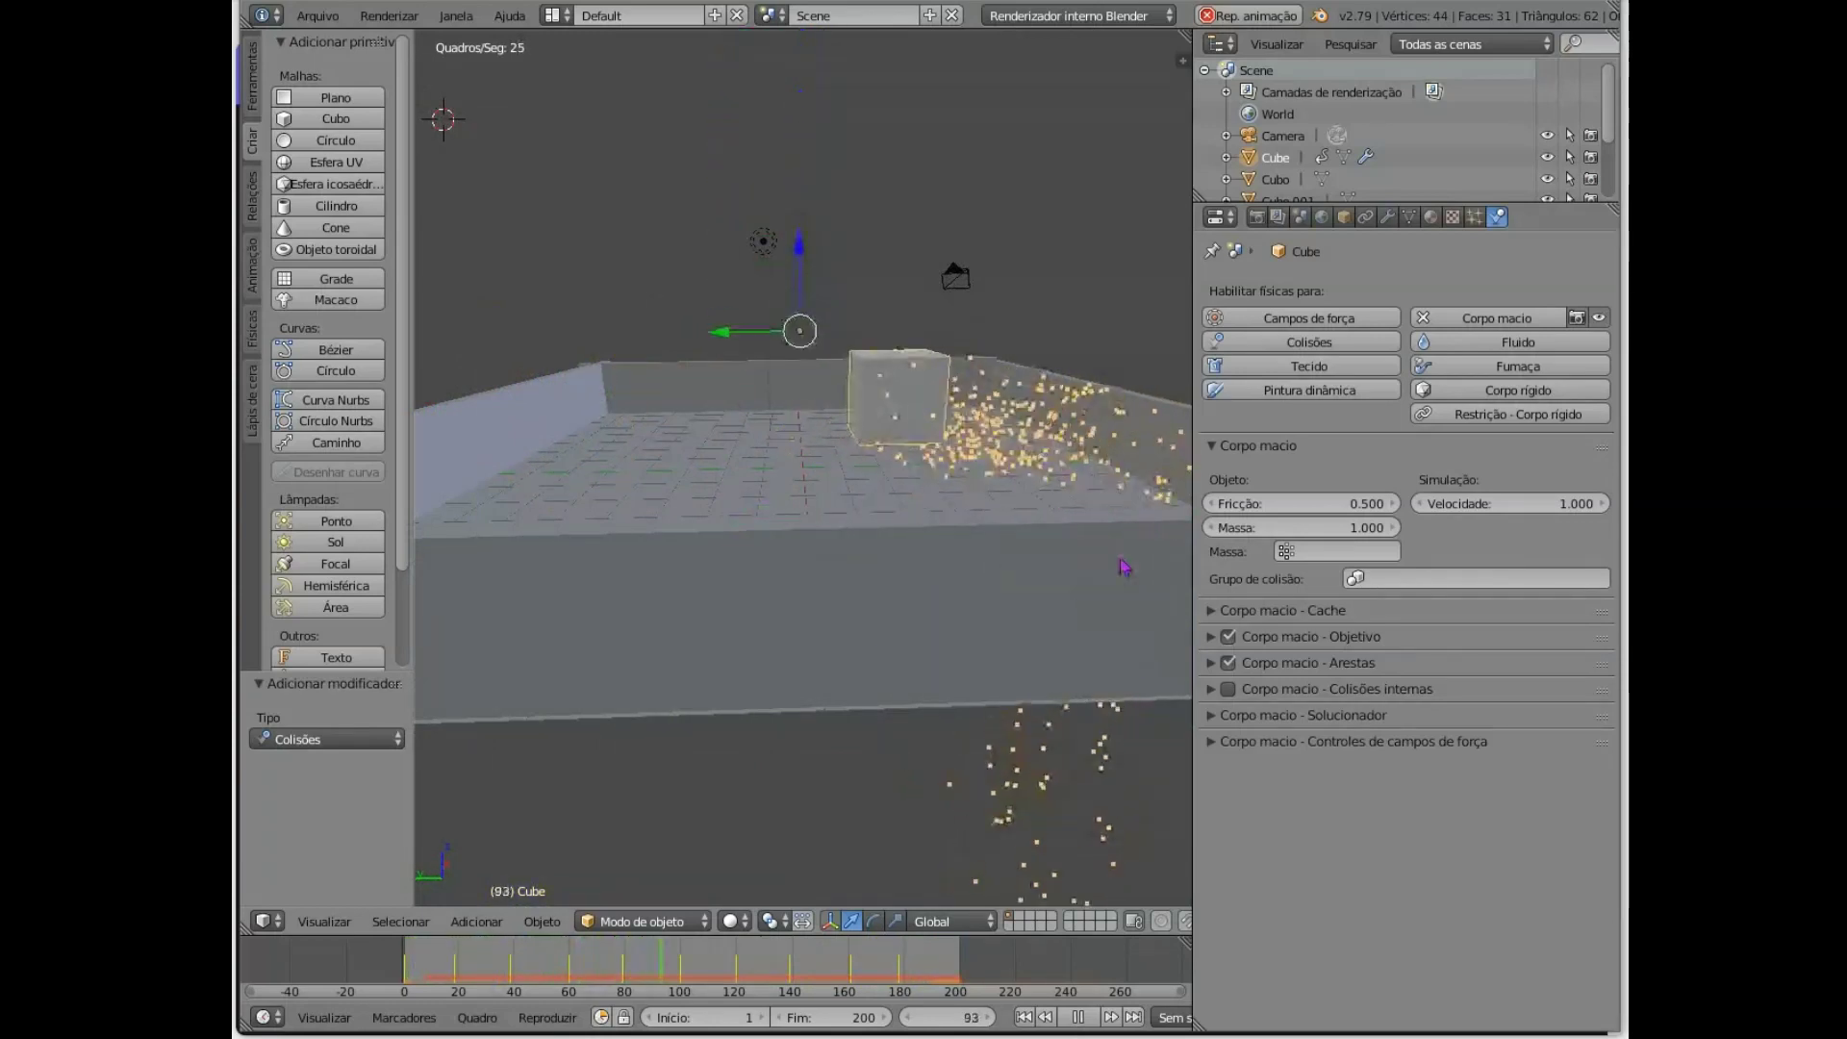
middle_click_drag(845, 746, 940, 814)
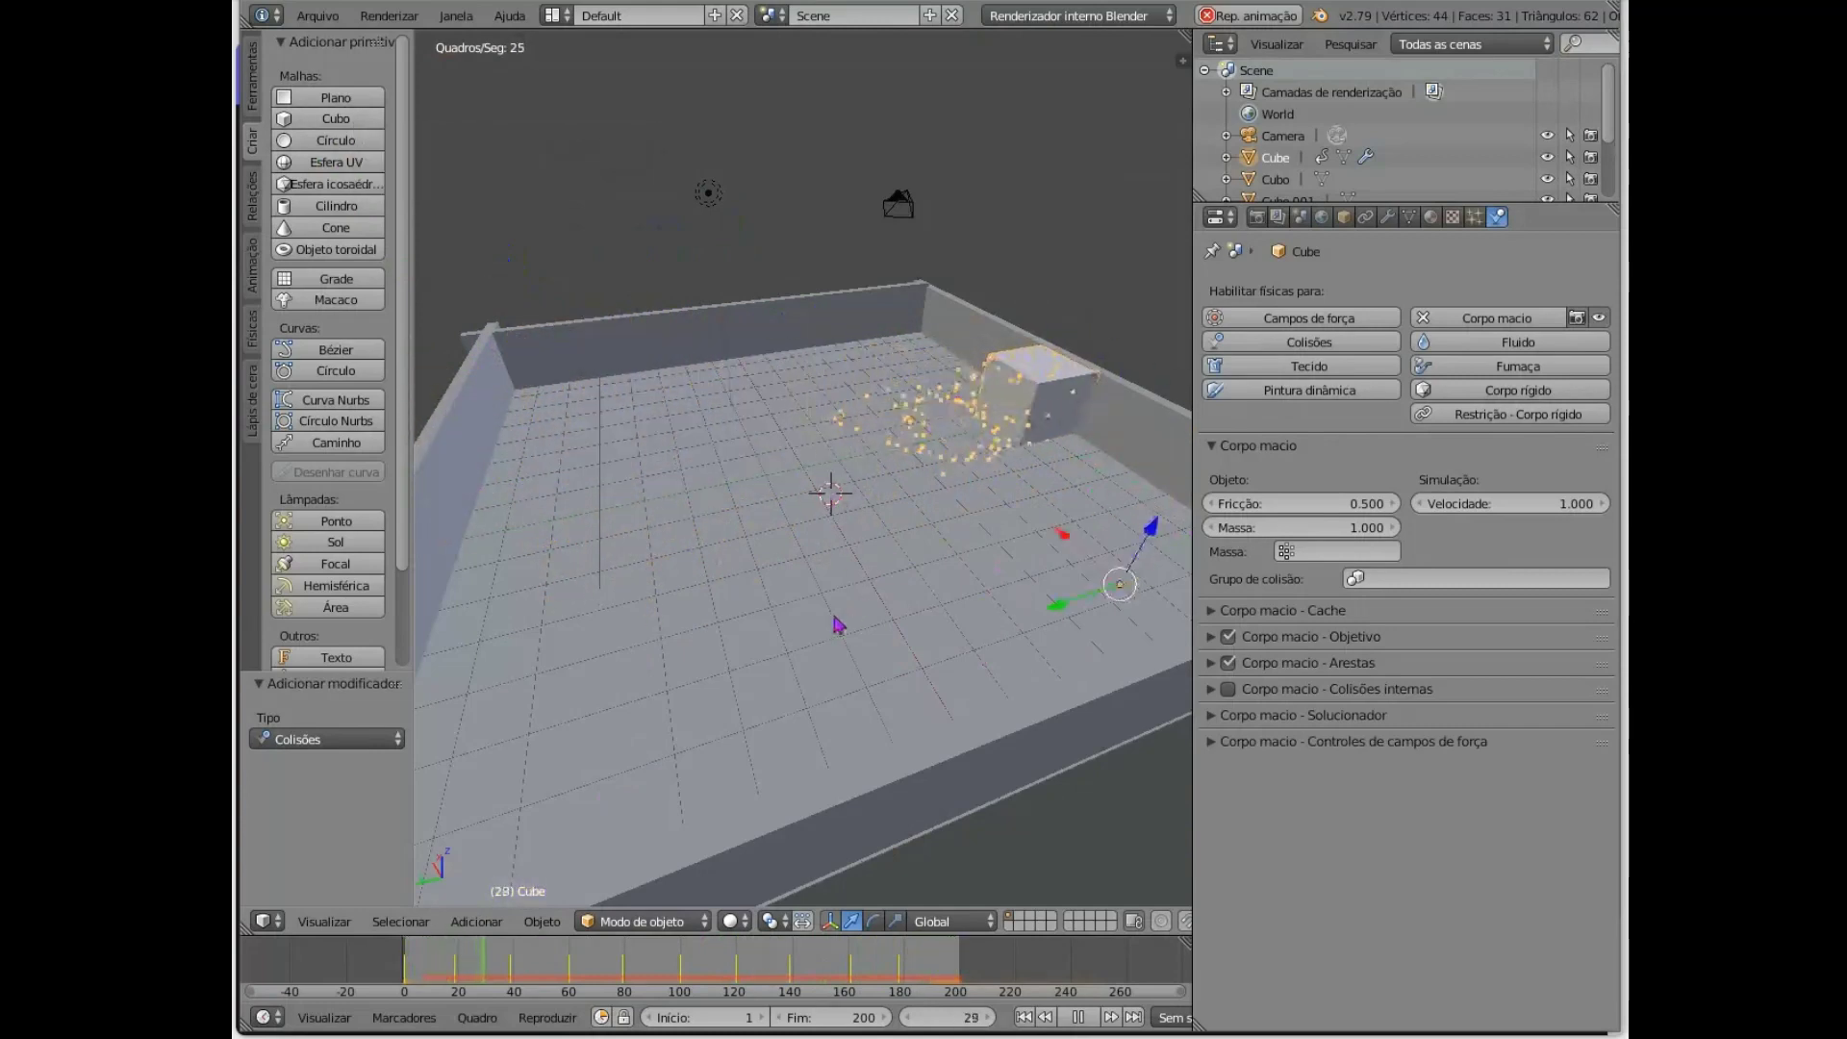
- Add cube Cubo.004, scale it to 0.688, and raise it about 3.779 units above the floor
left_click(344, 125)
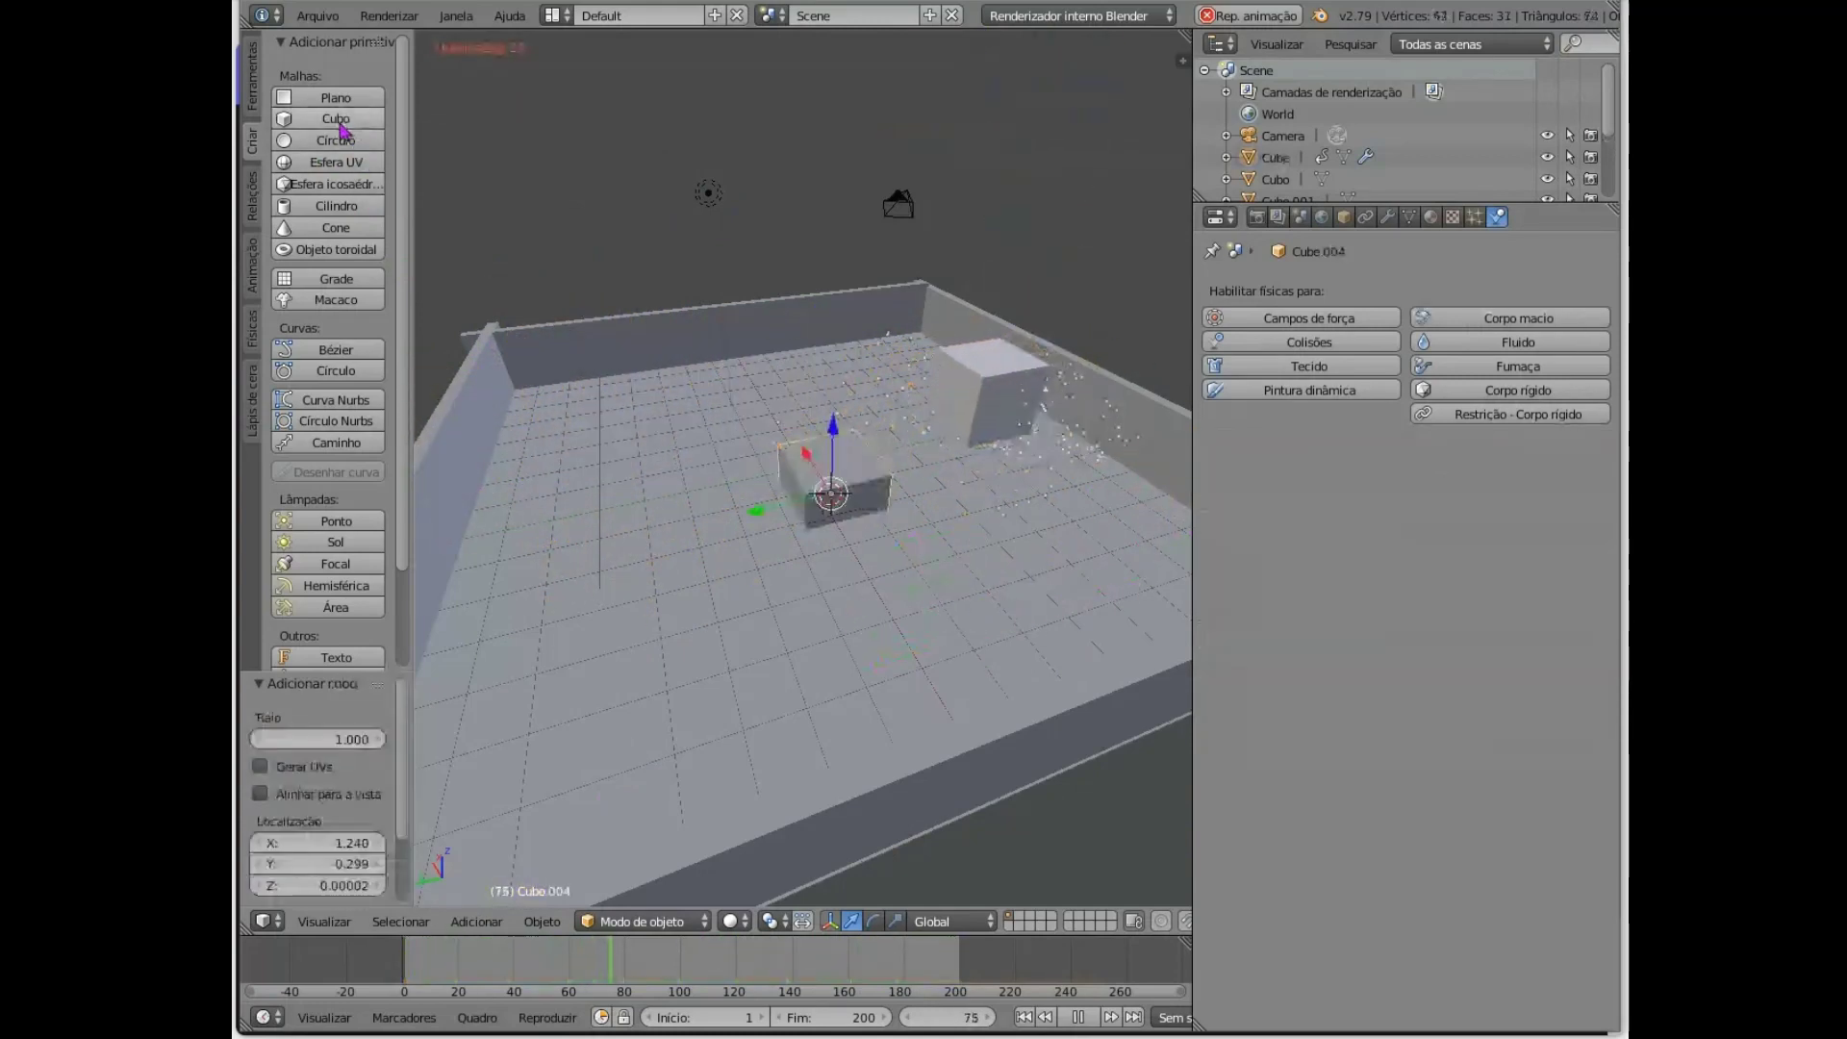
left_click_drag(817, 428, 840, 375)
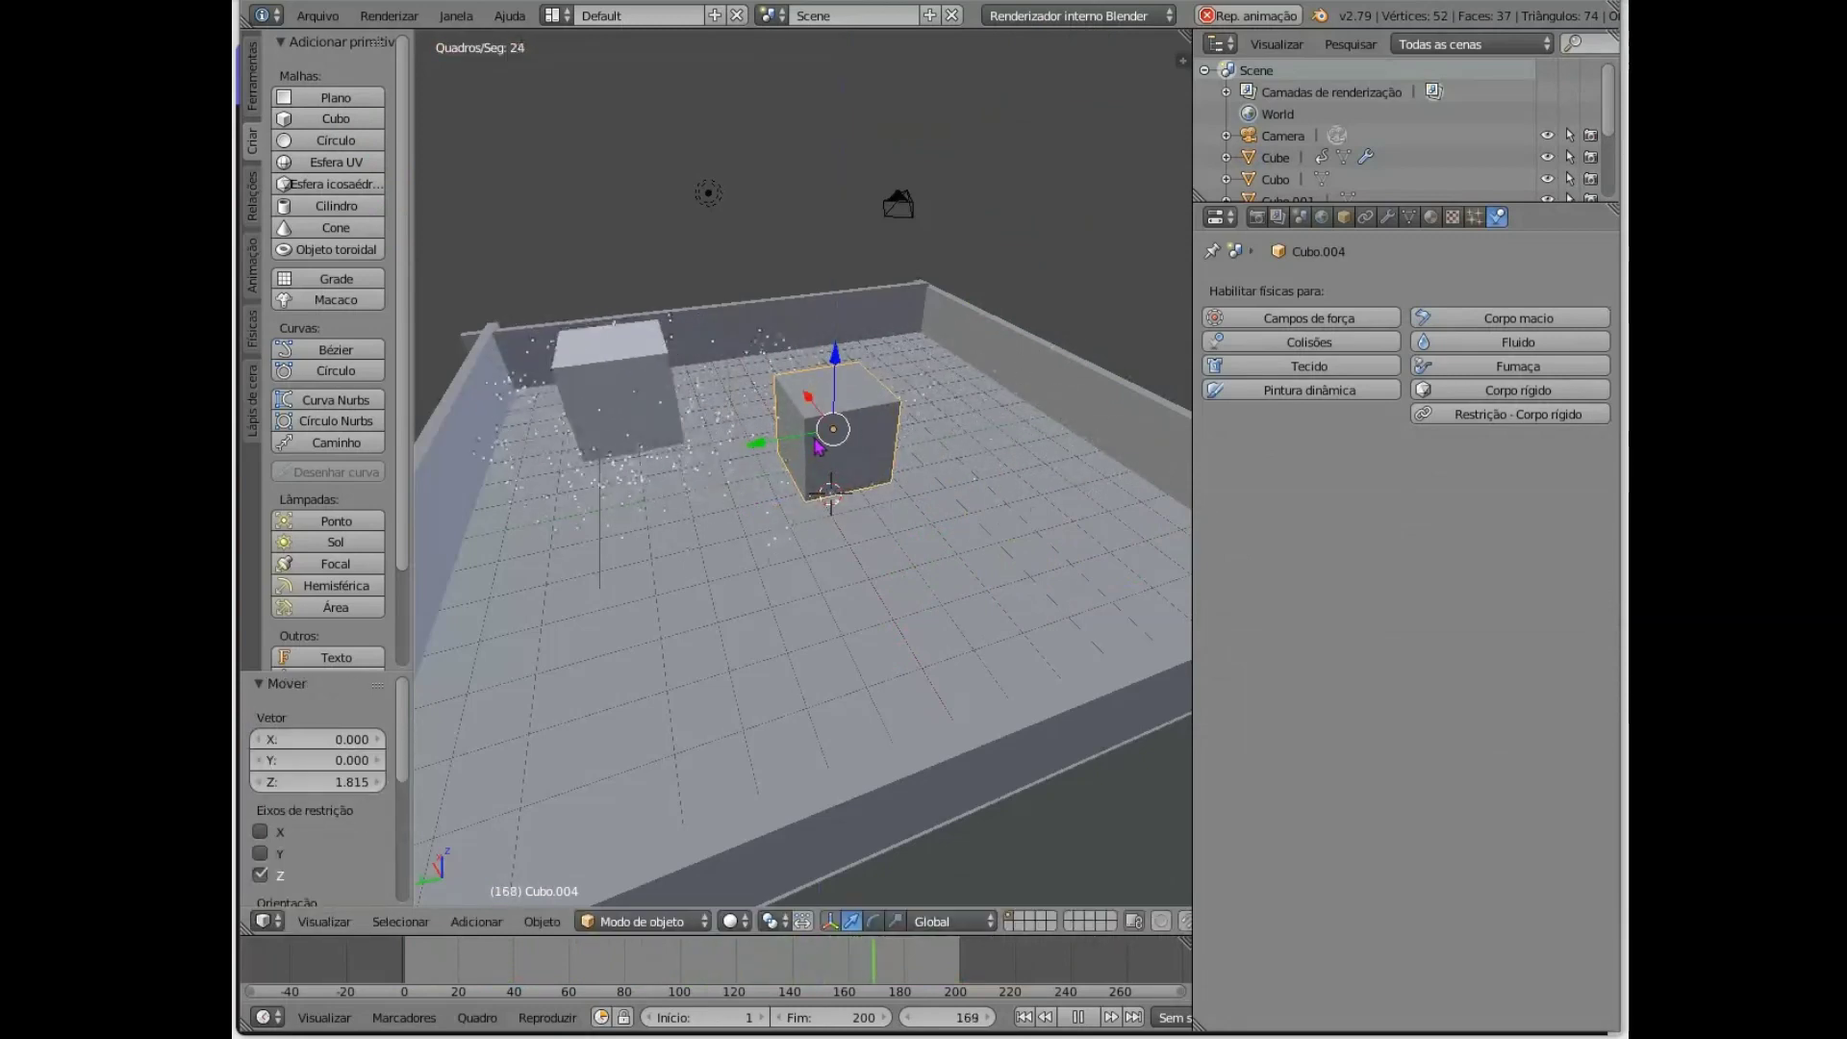
key("s")
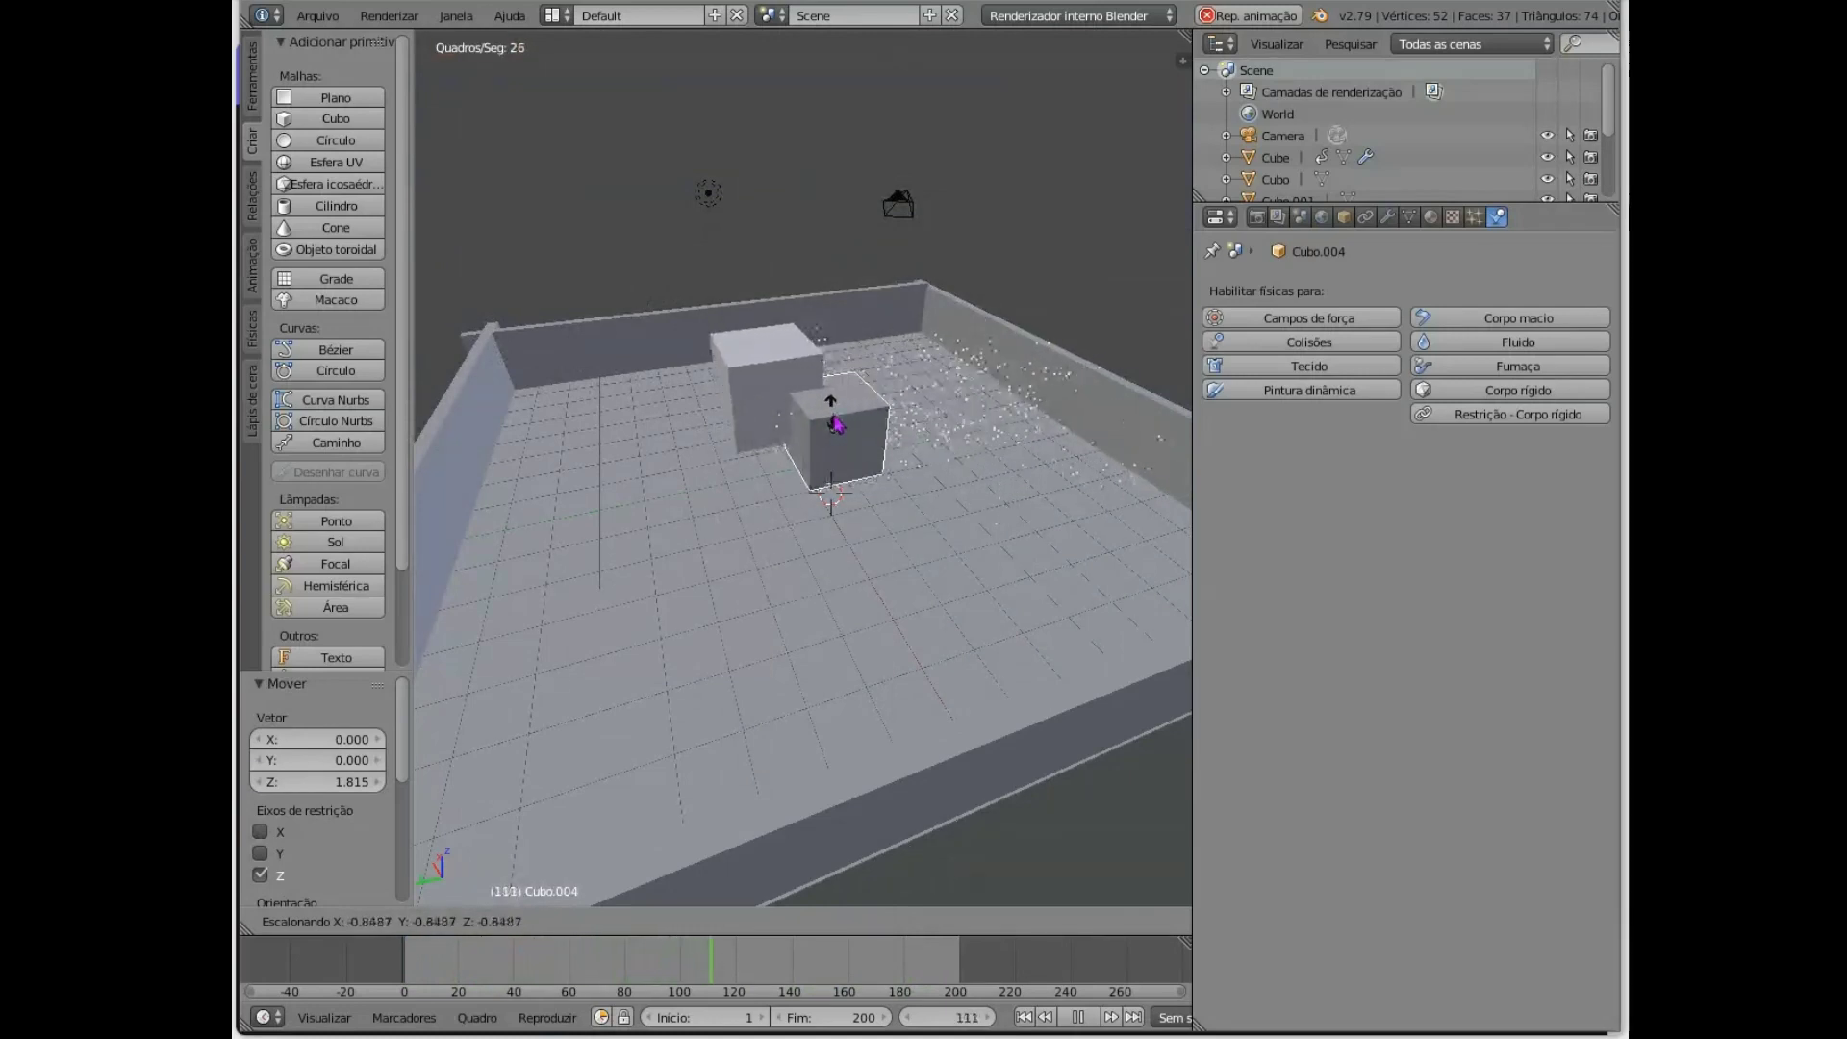
left_click(839, 424)
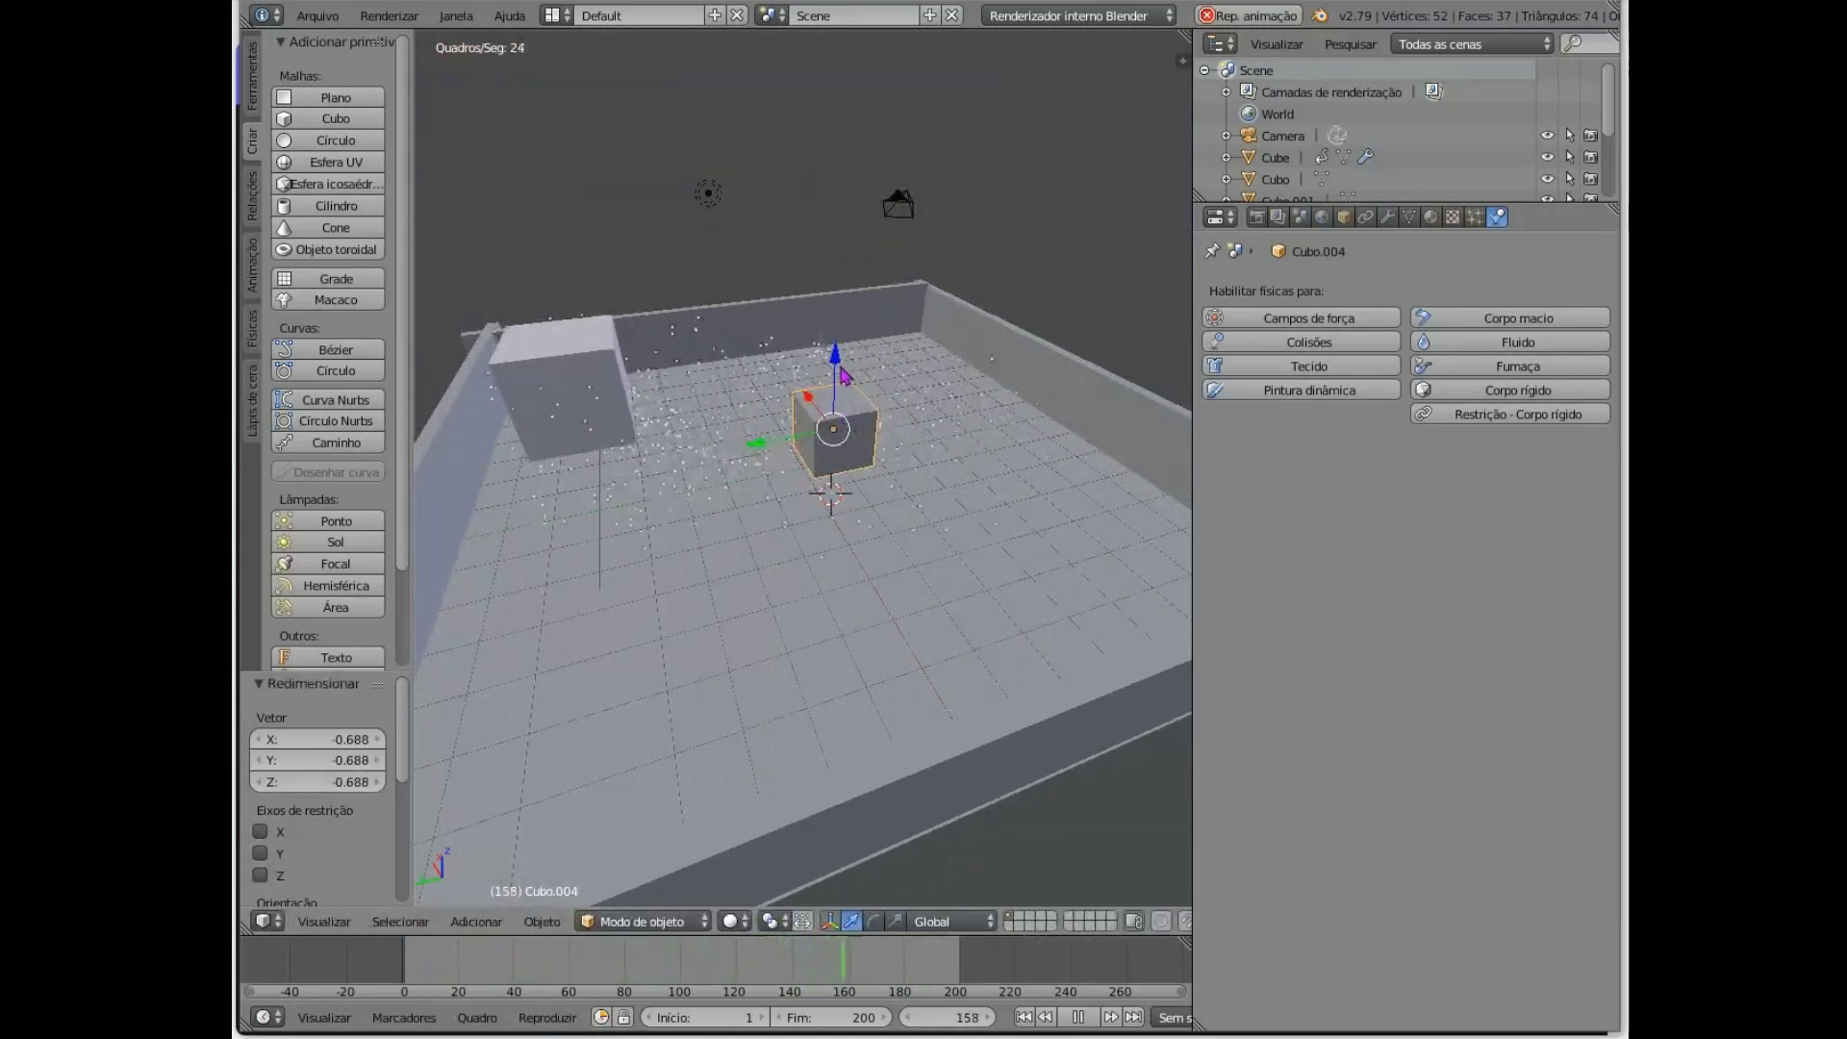
left_click_drag(834, 351, 825, 176)
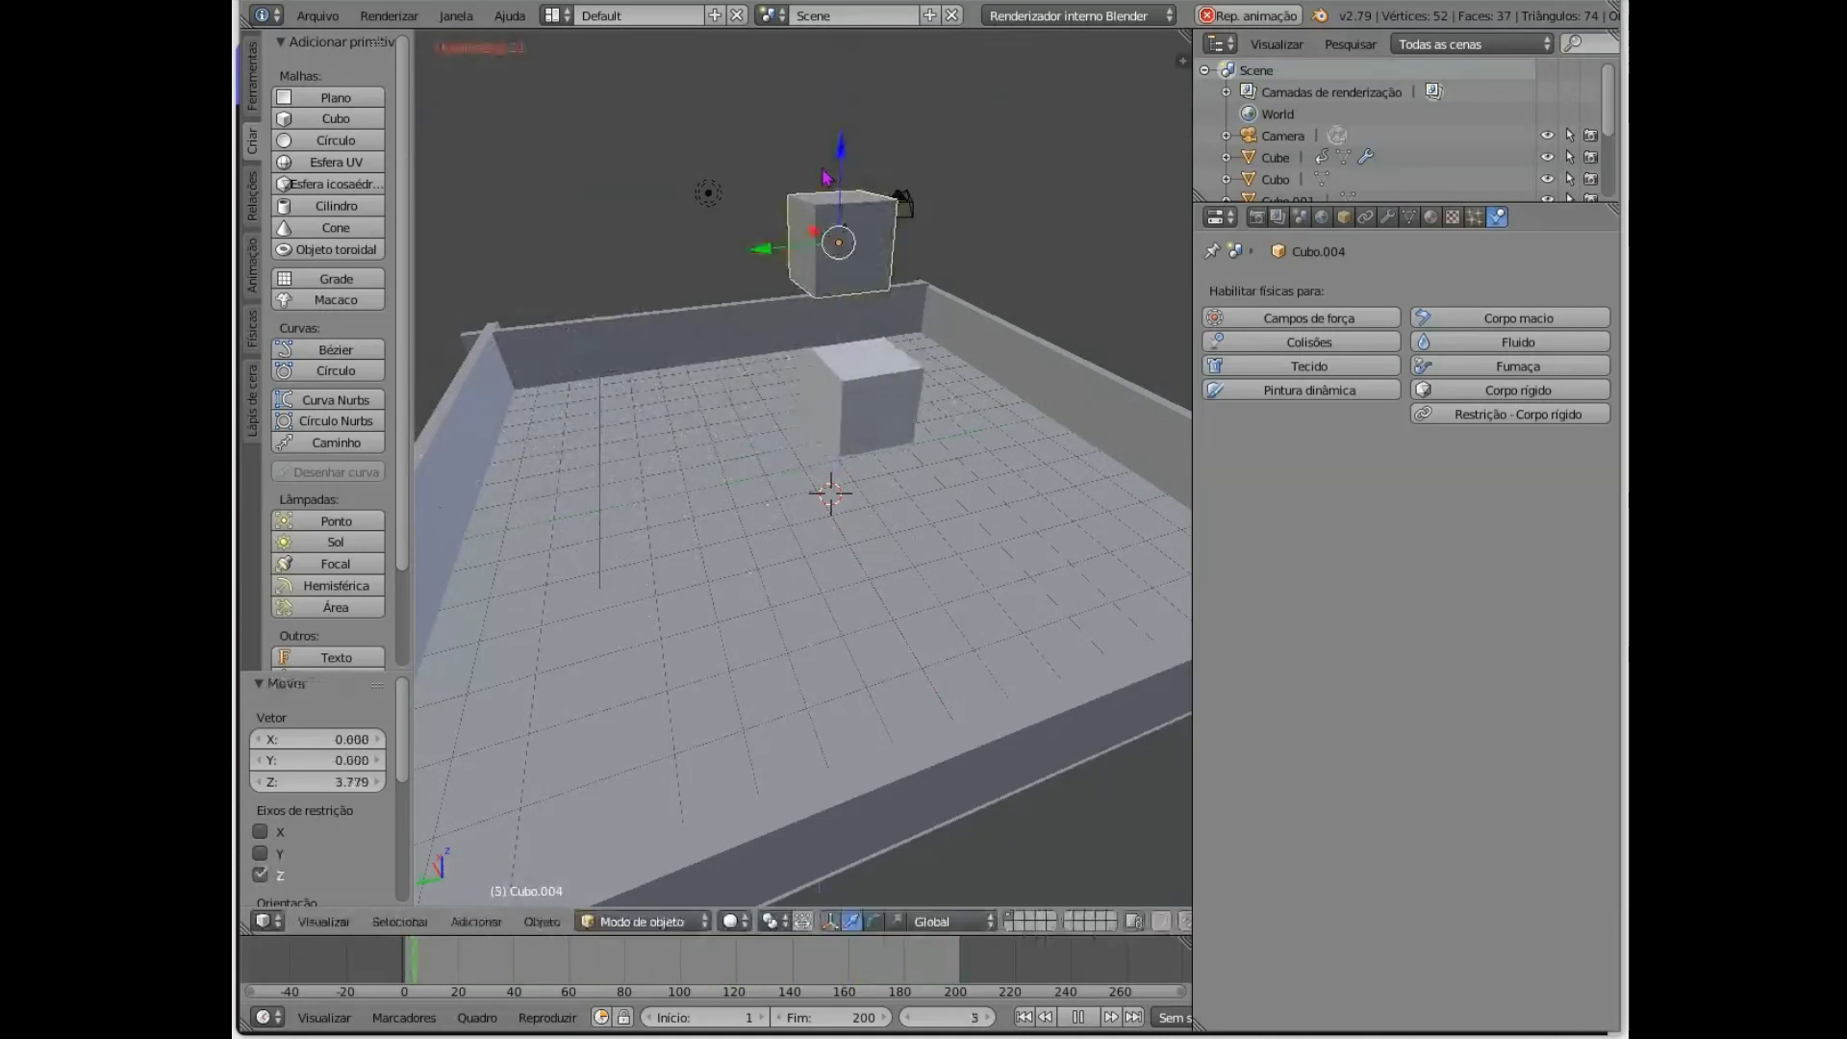
- Stop playback and rewind the timeline to frame 2
left_click(1079, 1019)
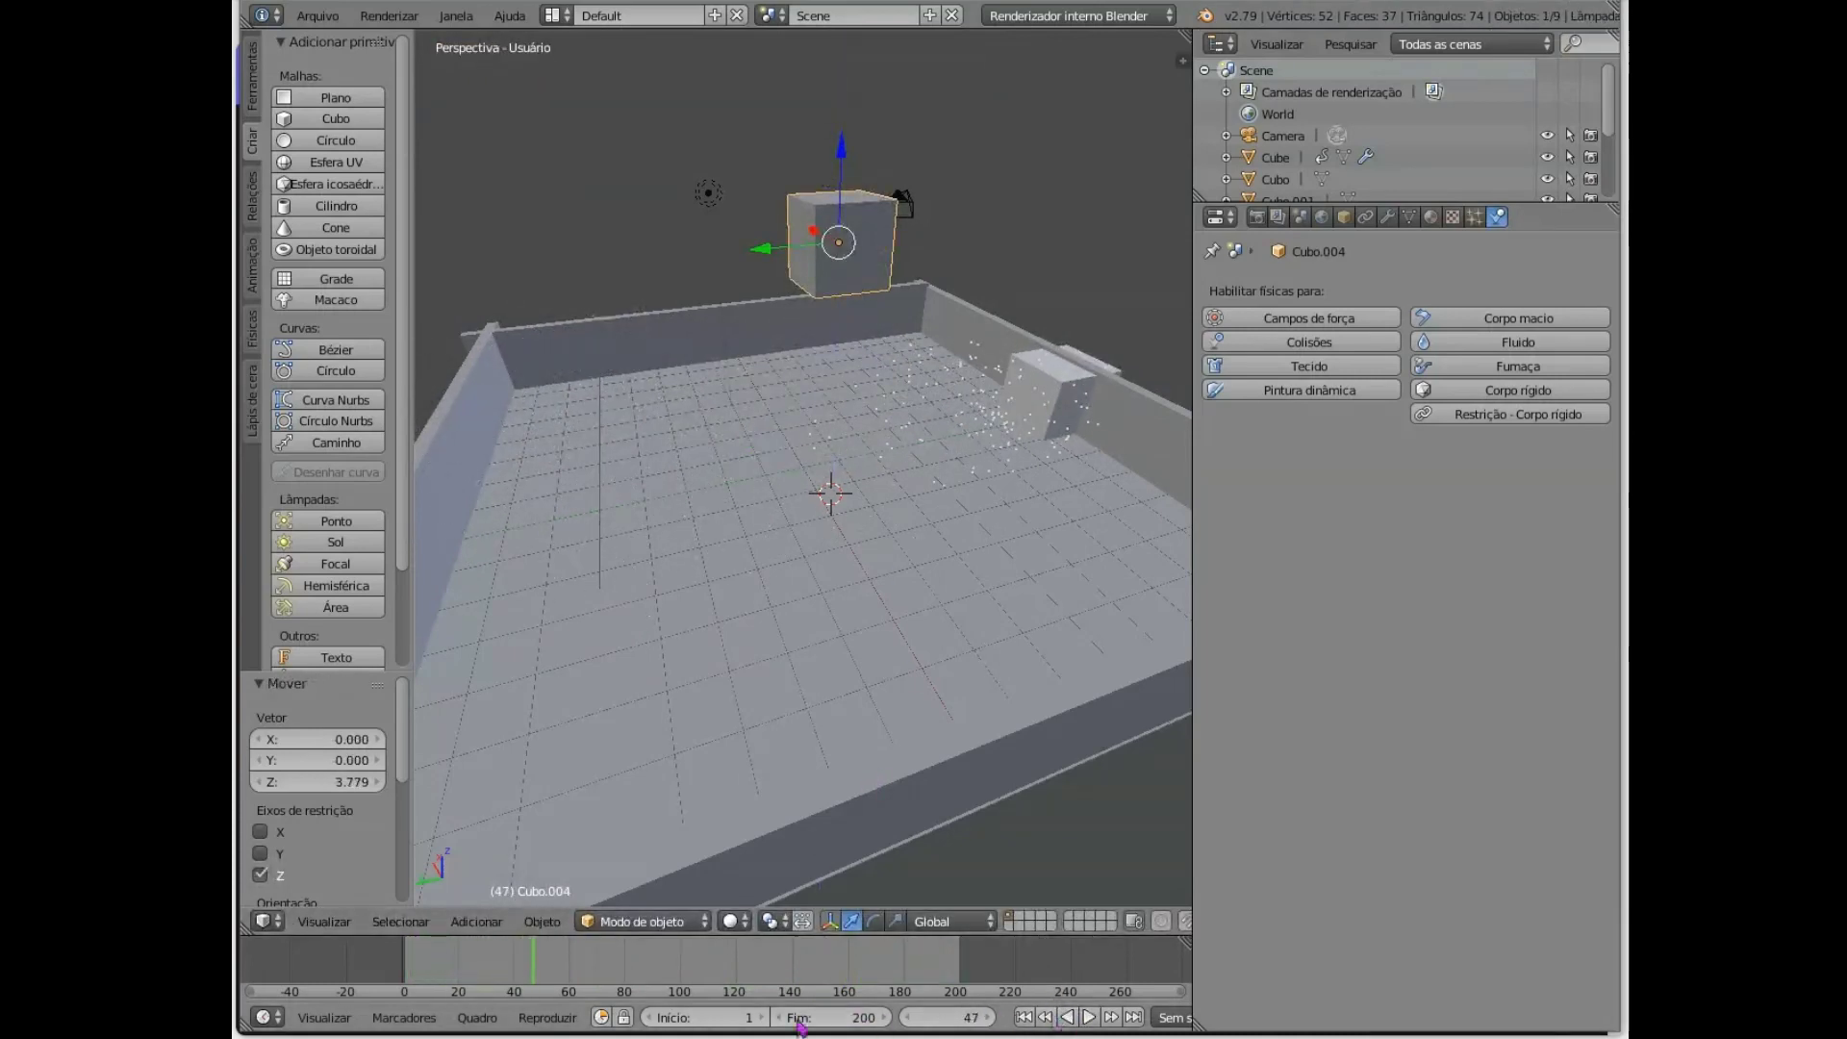
left_click(421, 983)
key("alt+a")
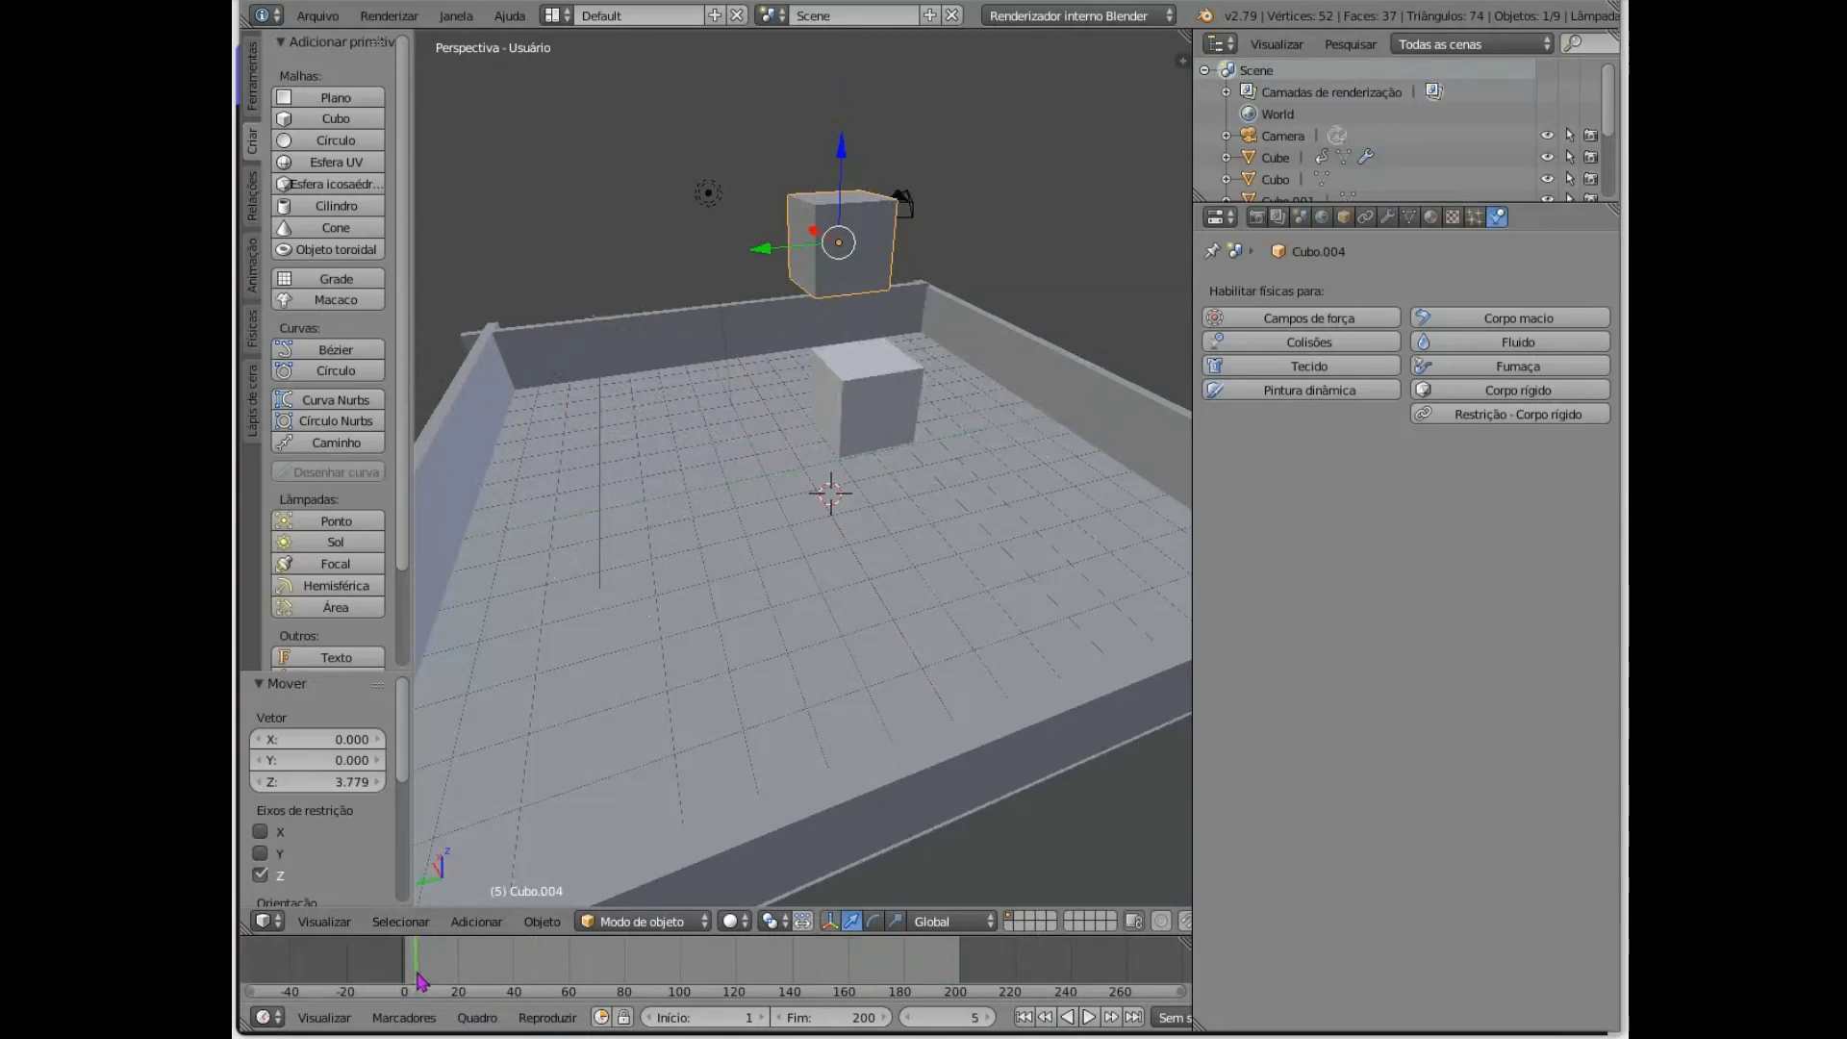
left_click_drag(420, 983, 410, 983)
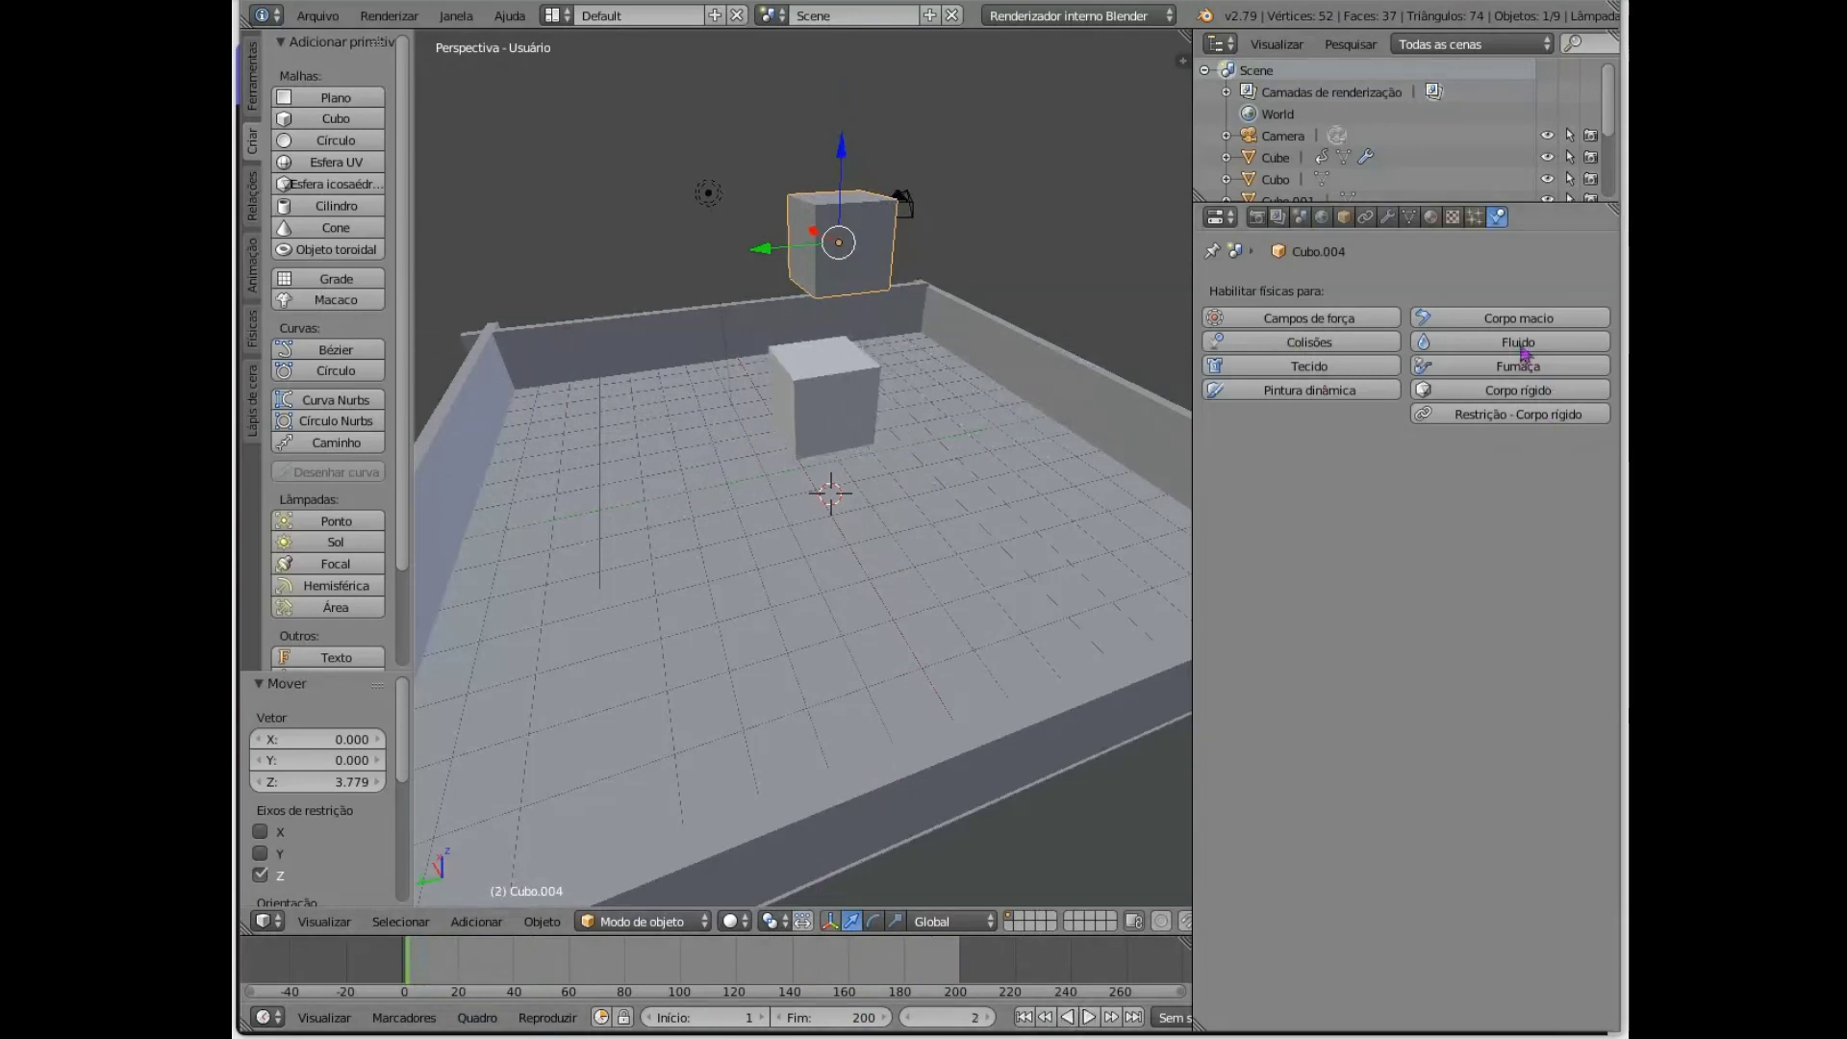
middle_click_drag(1106, 244, 720, 253)
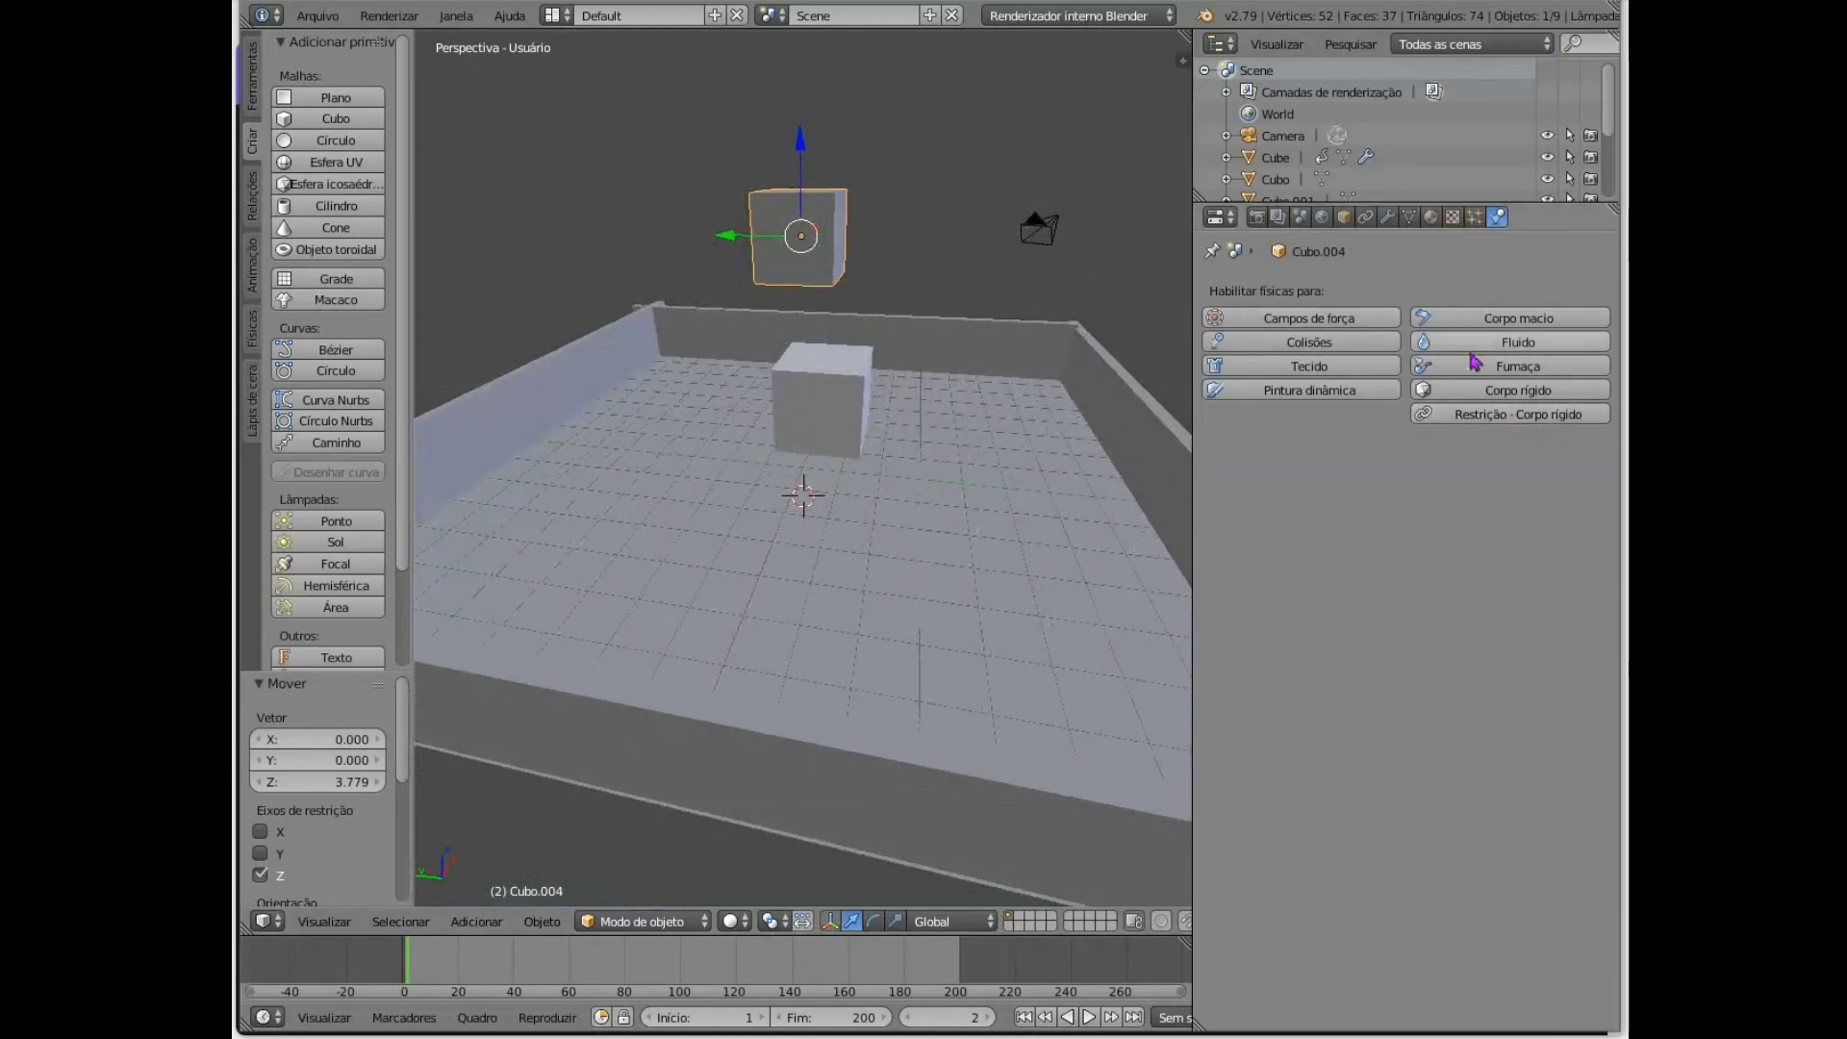
- Give Cubo.004 Rigid Body and Collision physics, then play the animation to watch it fall
left_click(1513, 395)
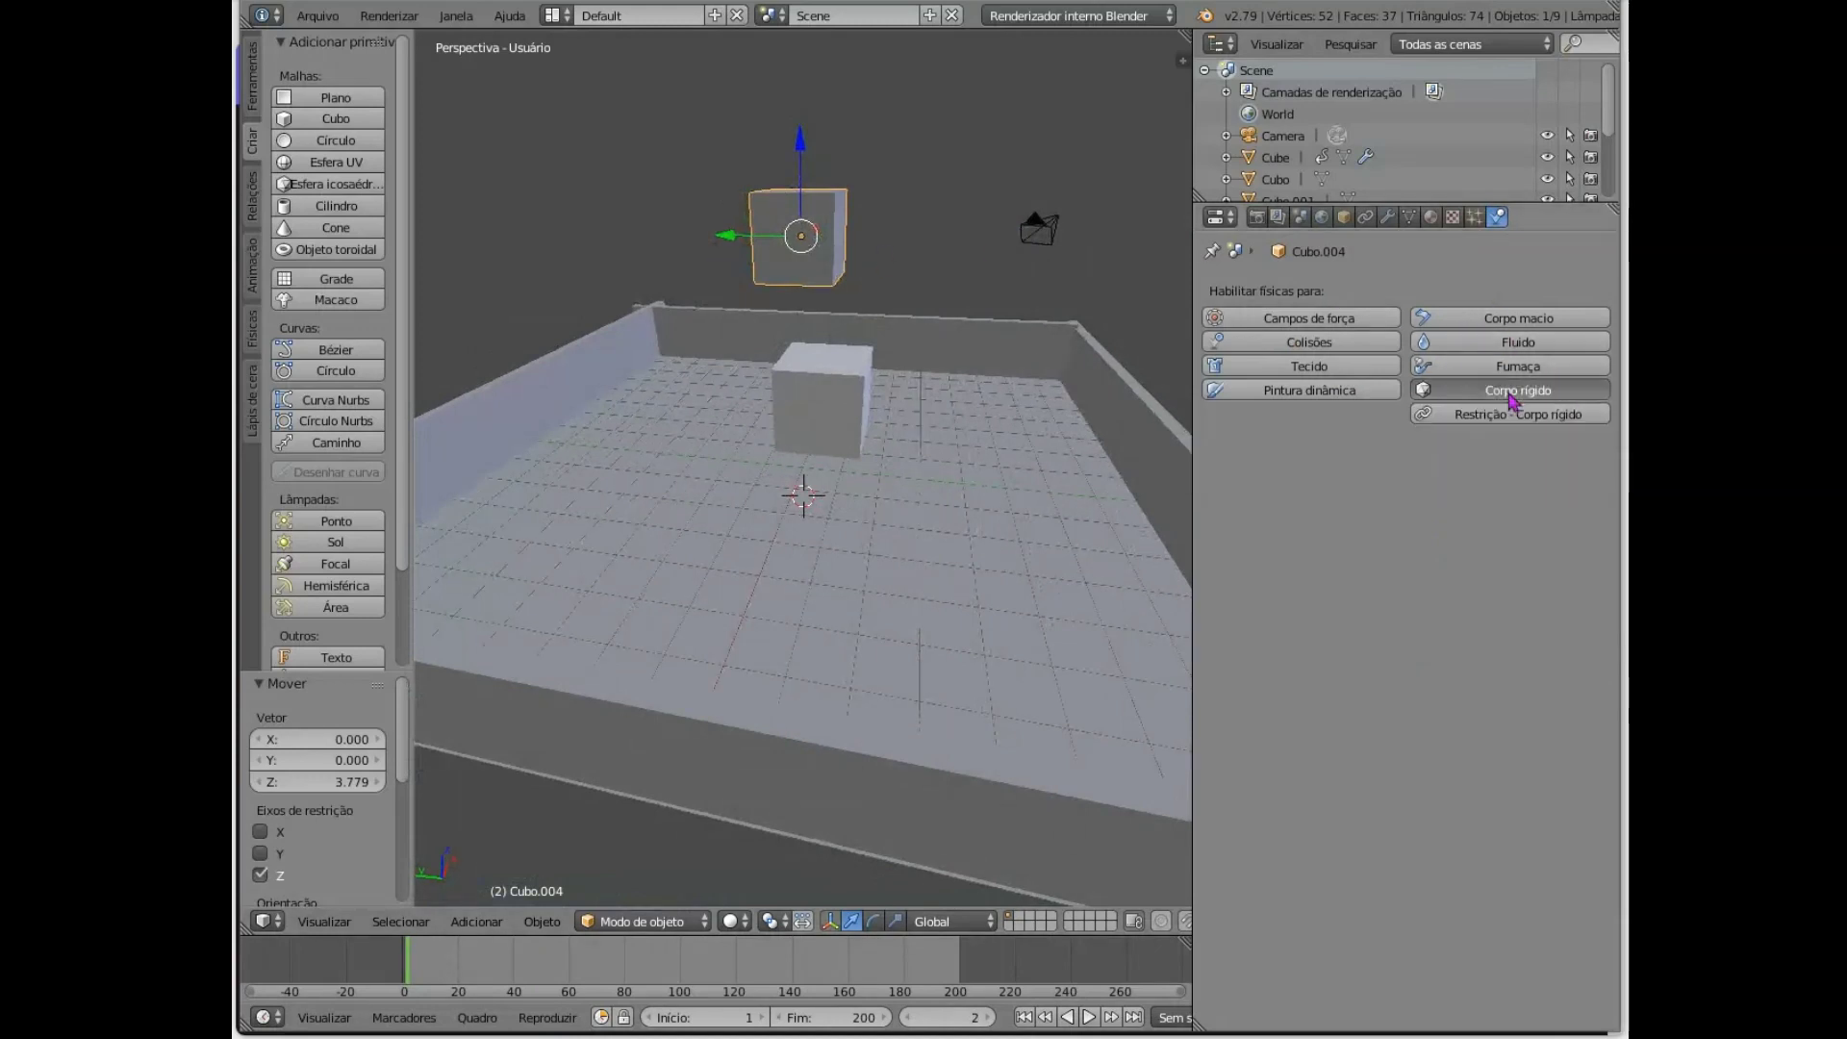
left_click(1363, 344)
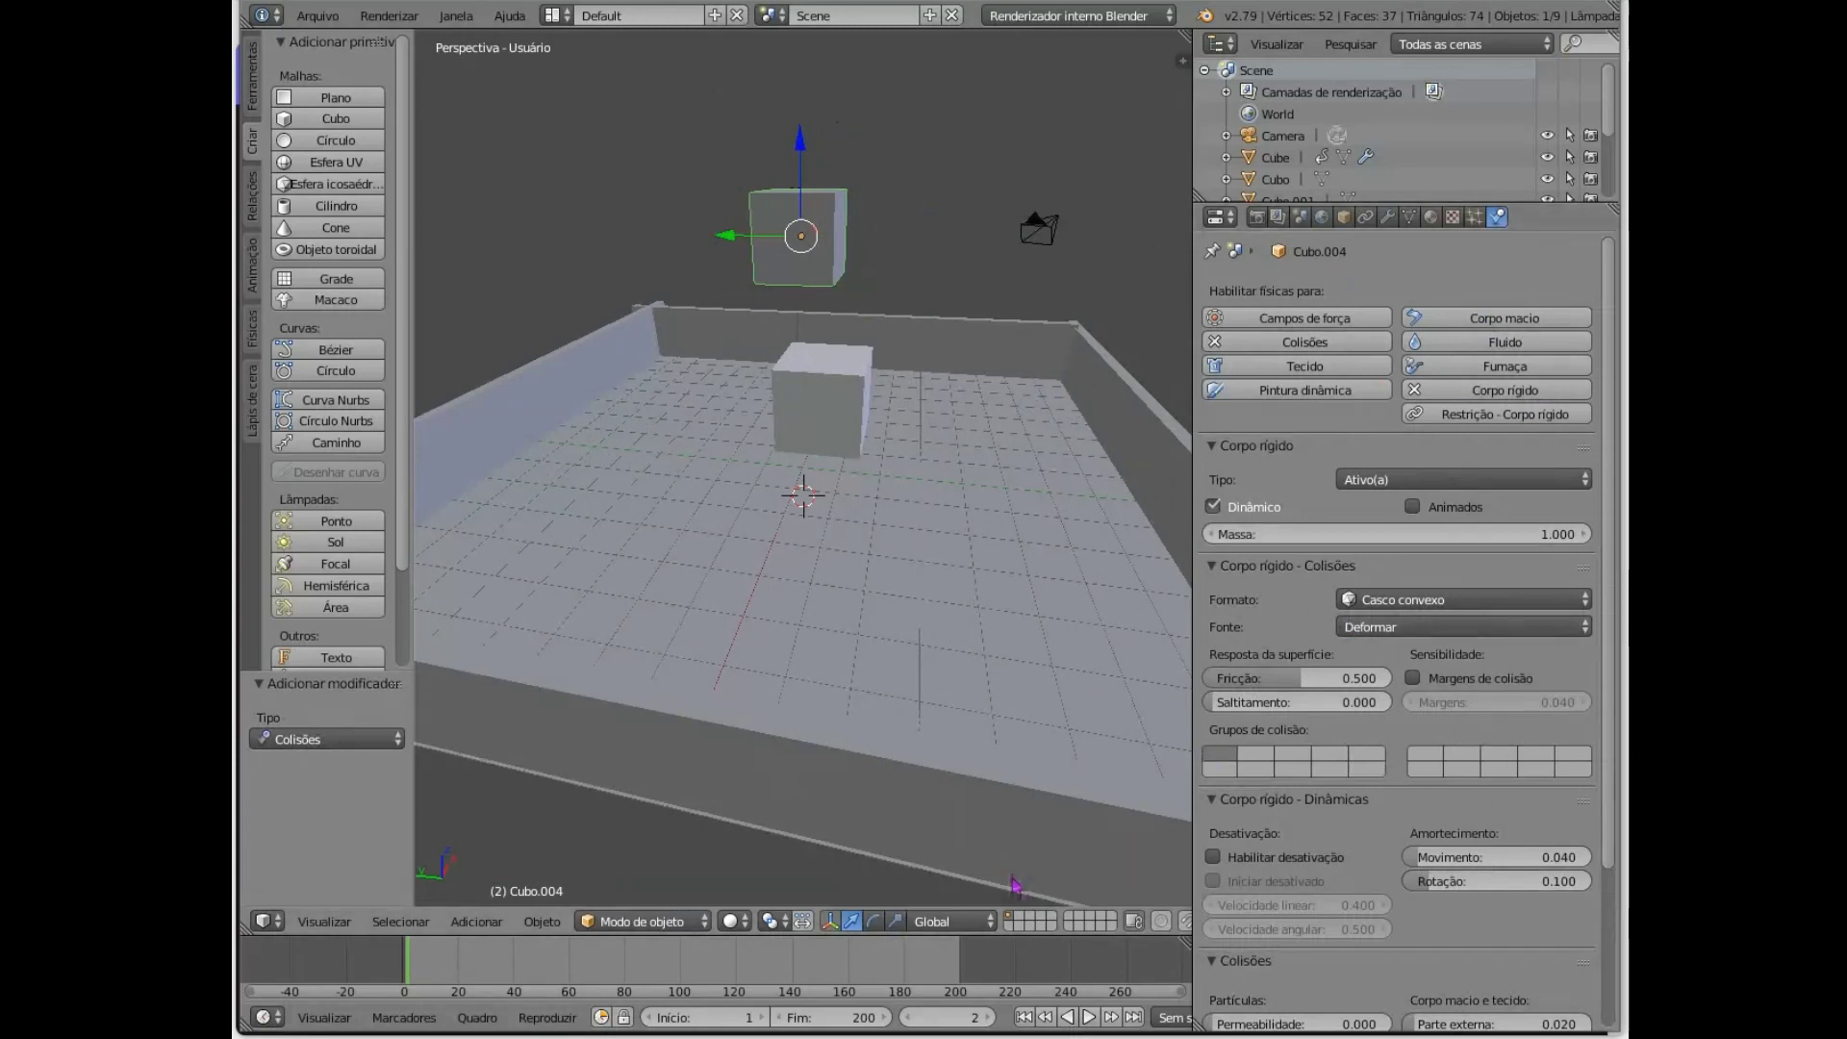
left_click(1093, 1021)
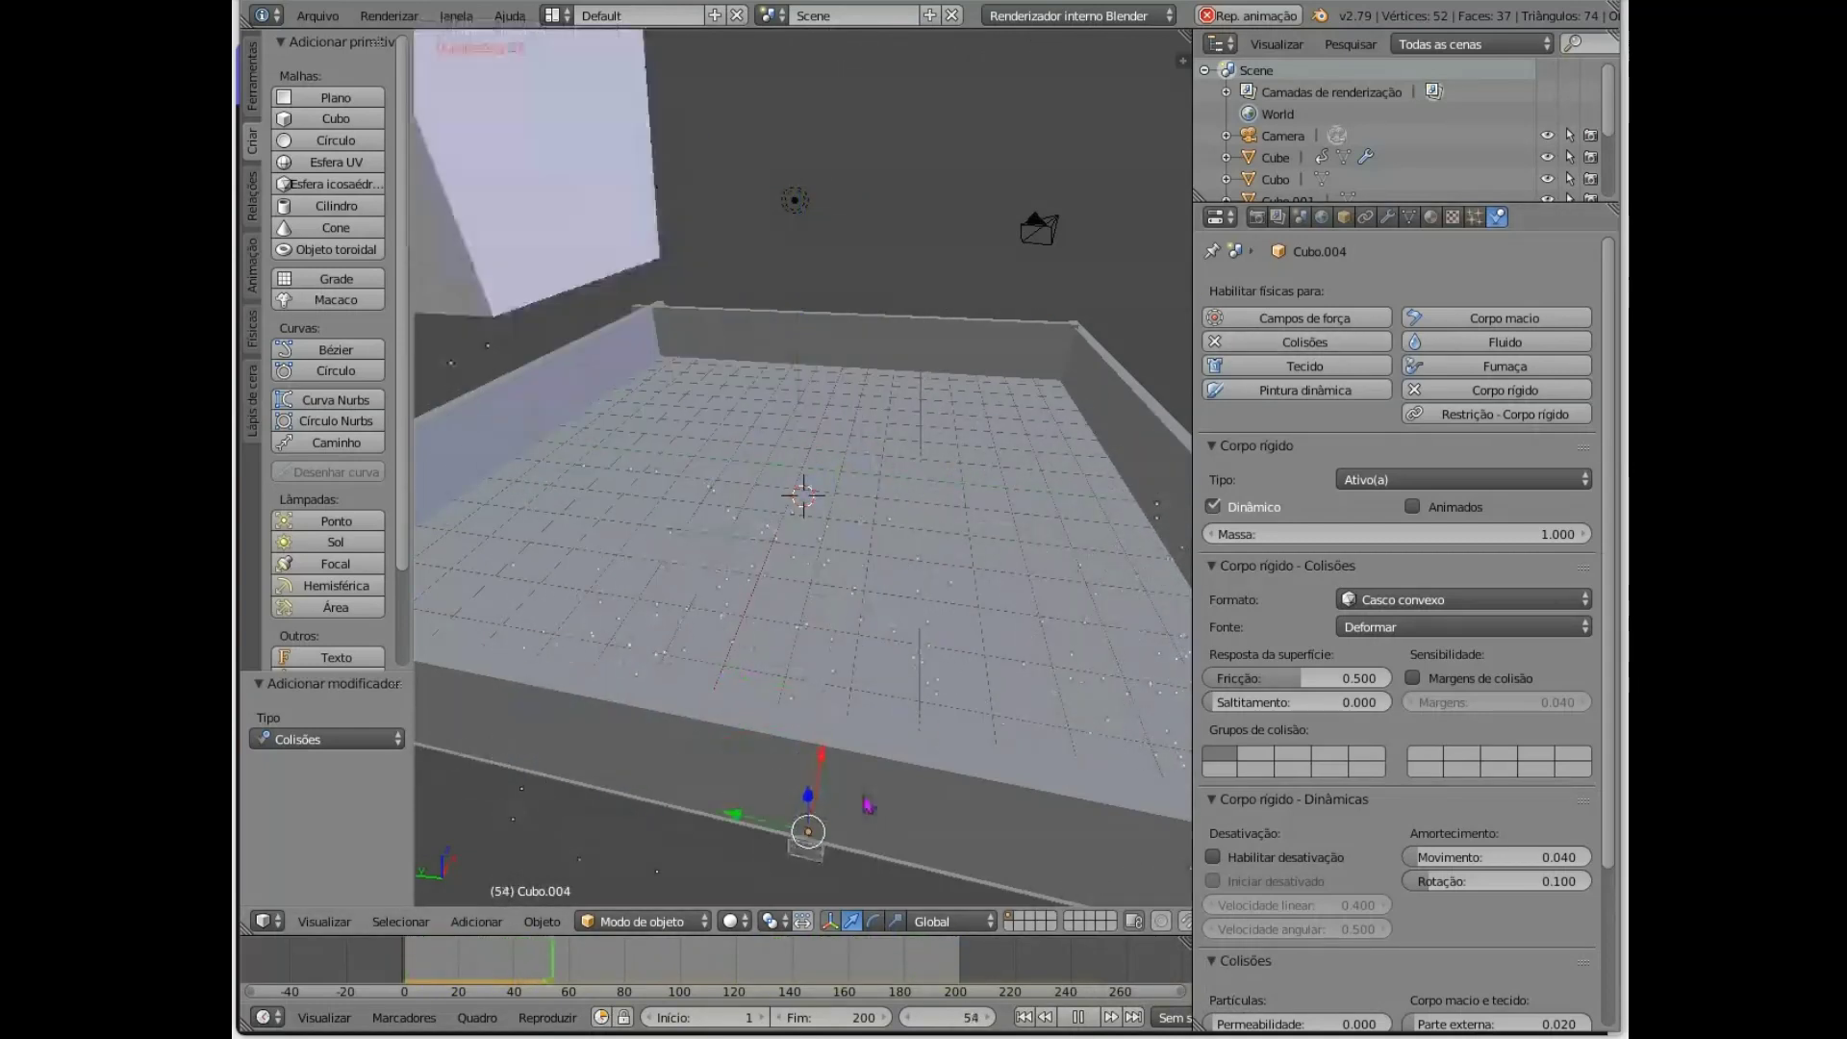
scroll(894, 662, "down", 4)
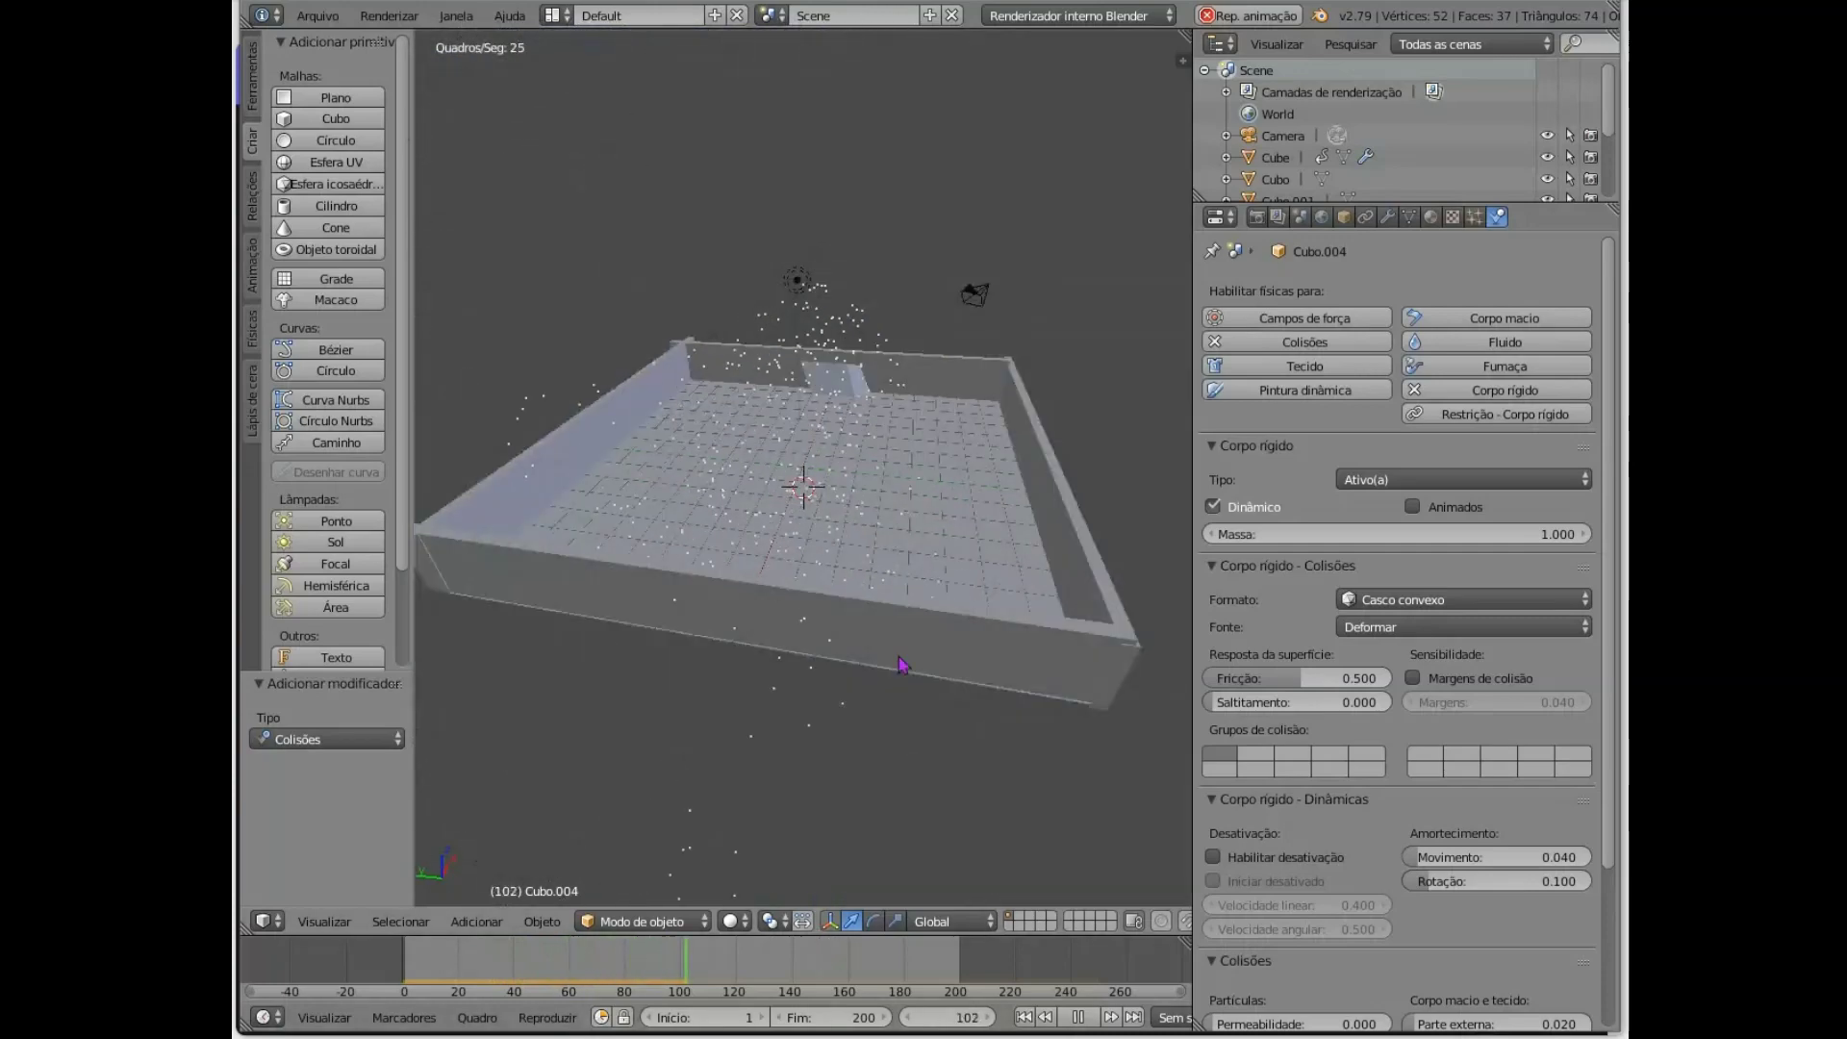
middle_click_drag(844, 770, 914, 779)
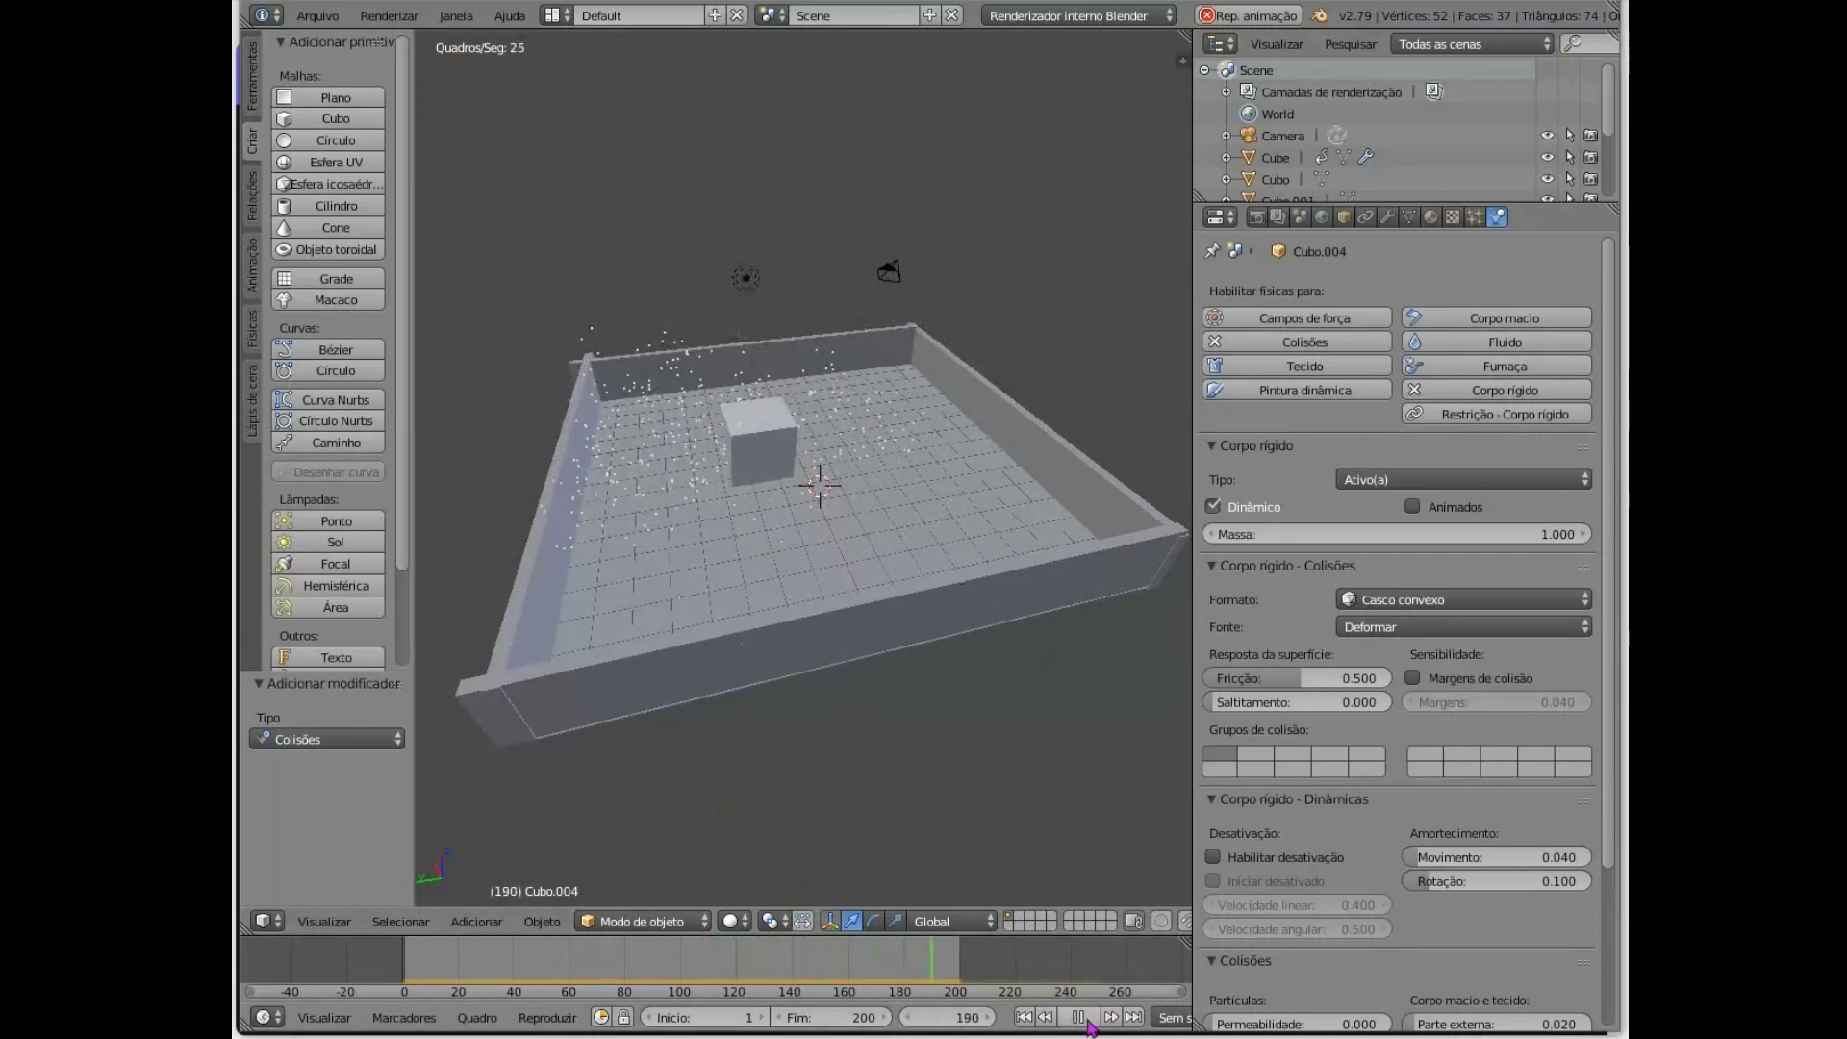
left_click(1082, 1019)
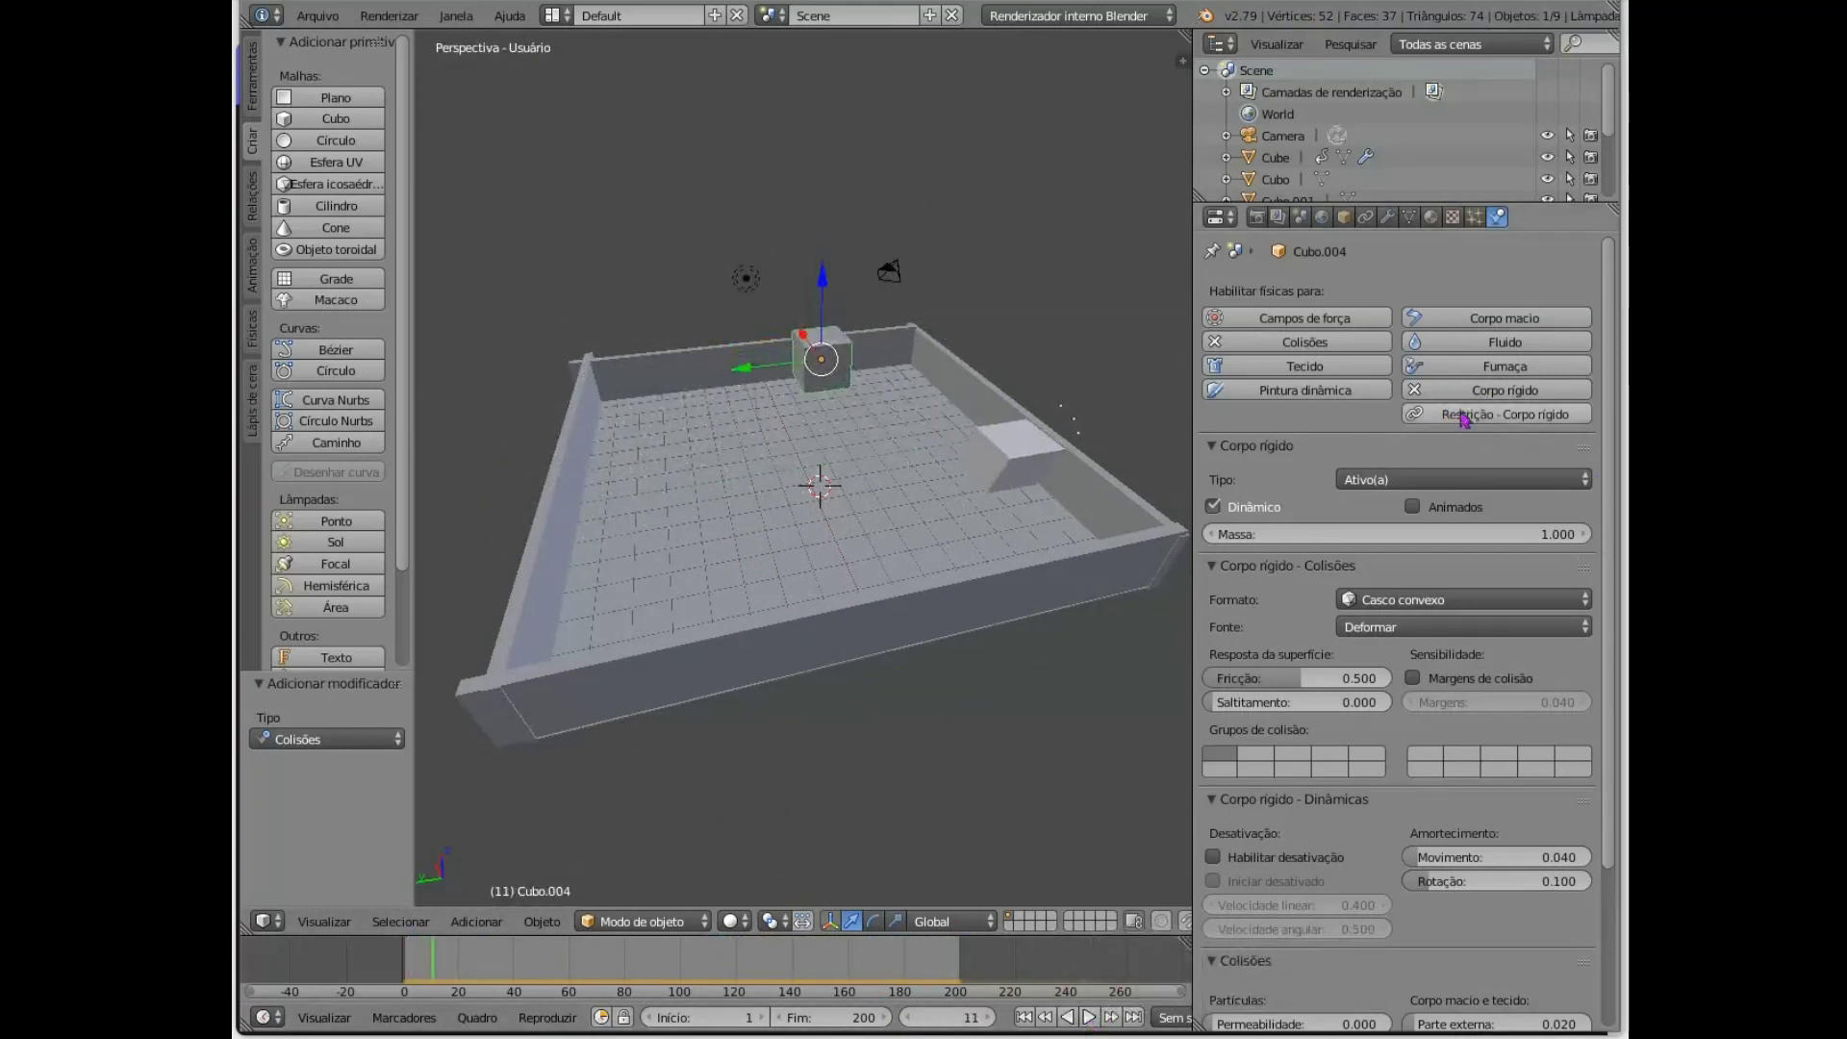
- Give the floor Plano Rigid Body physics and play the simulation, stopping at frame 158
right_click(891, 515)
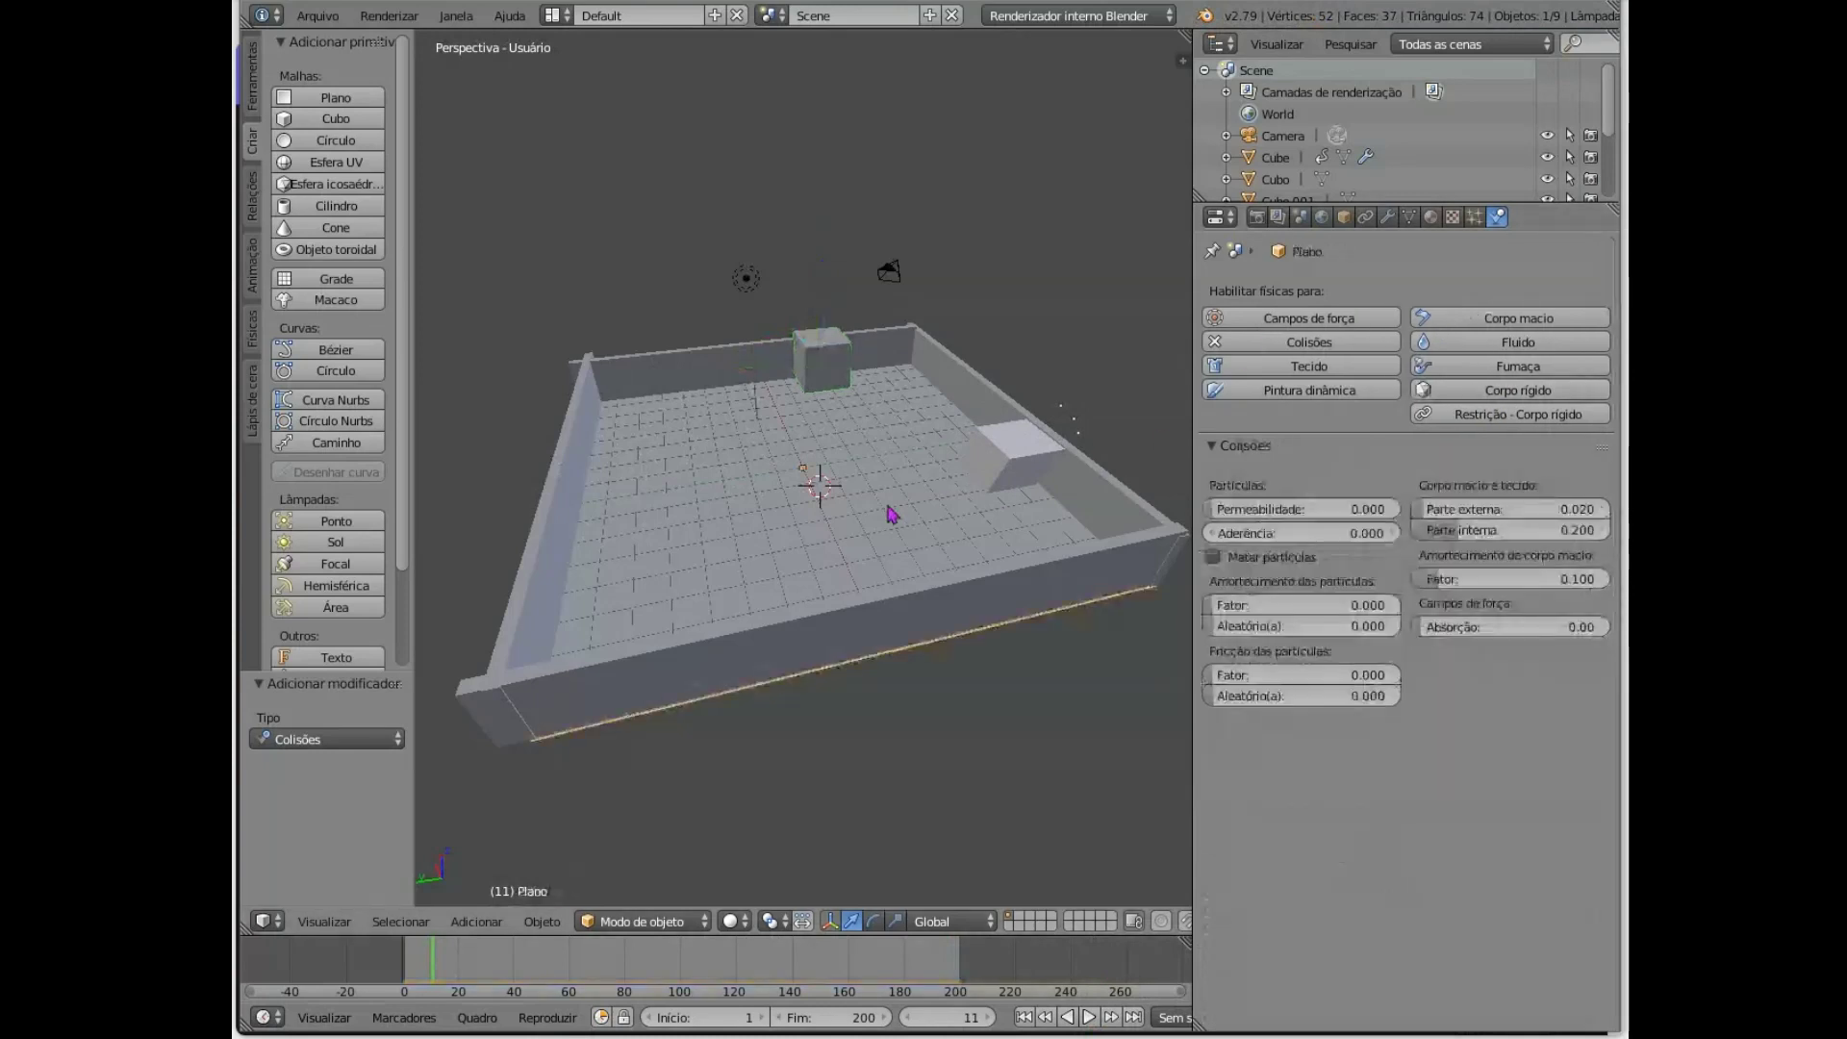
left_click(1502, 394)
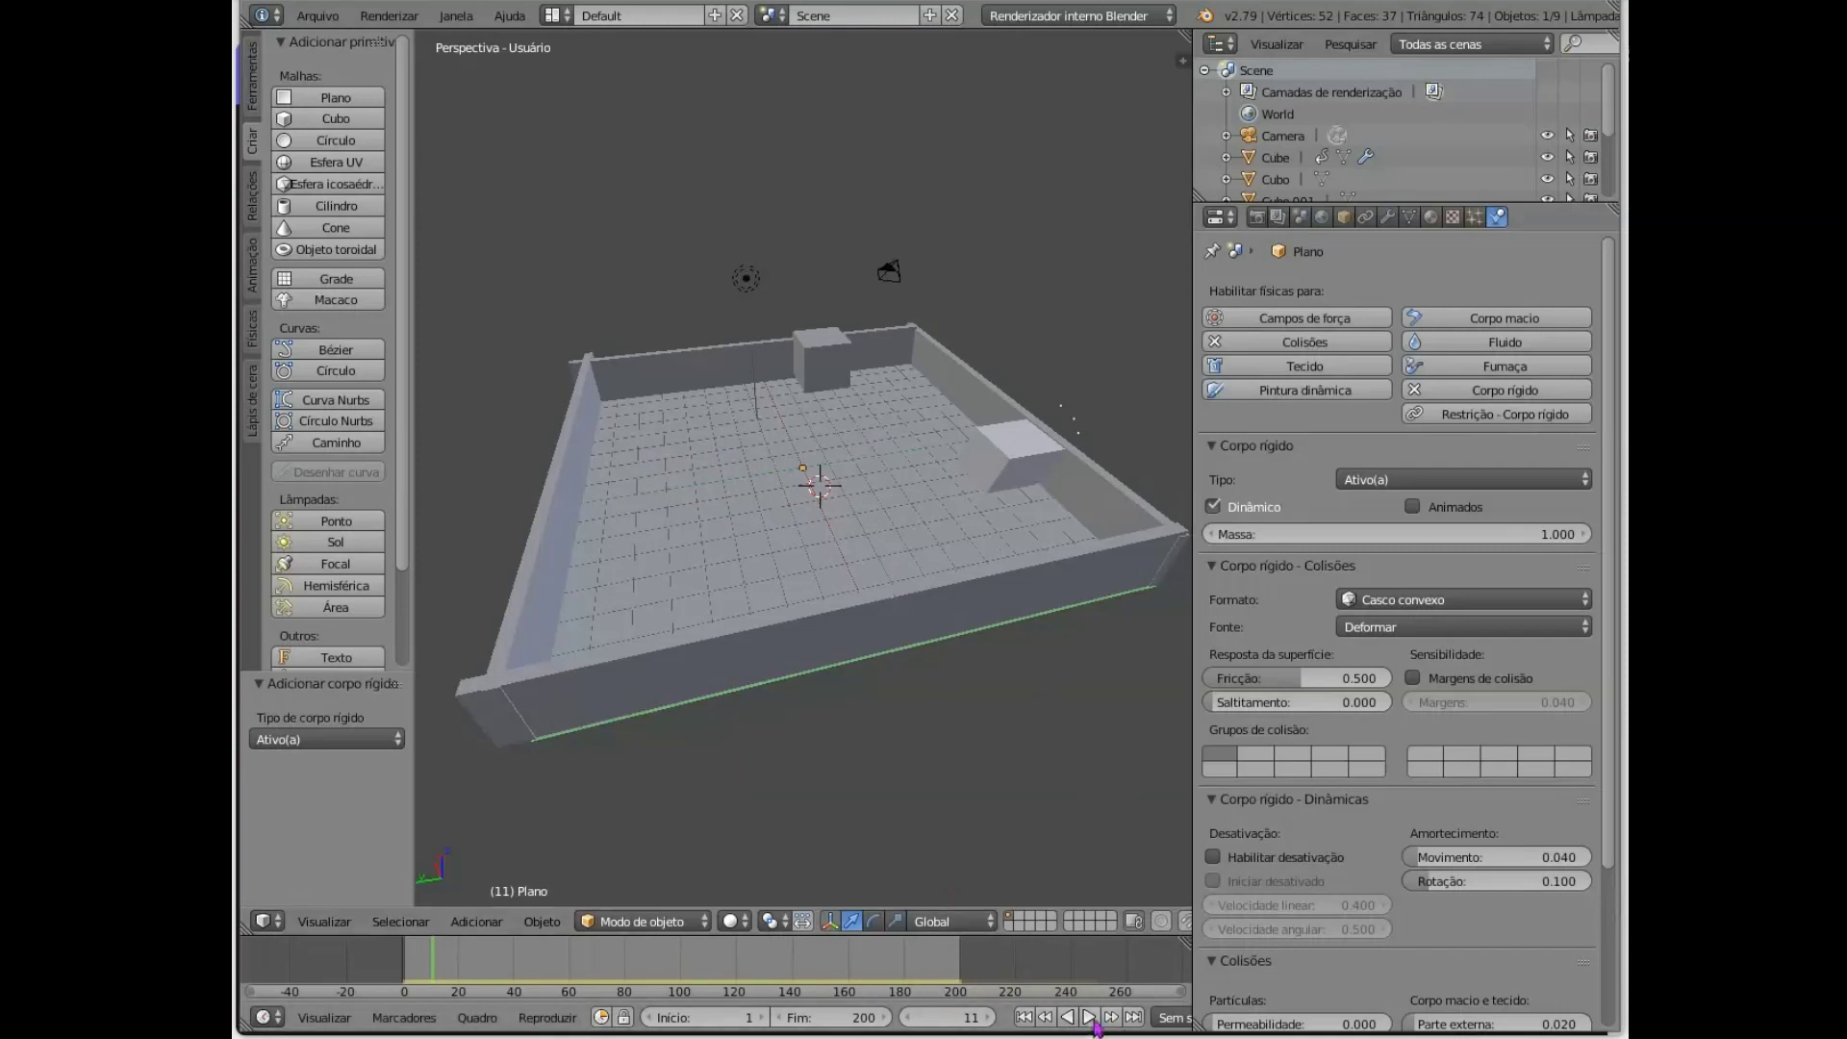
left_click(1089, 1019)
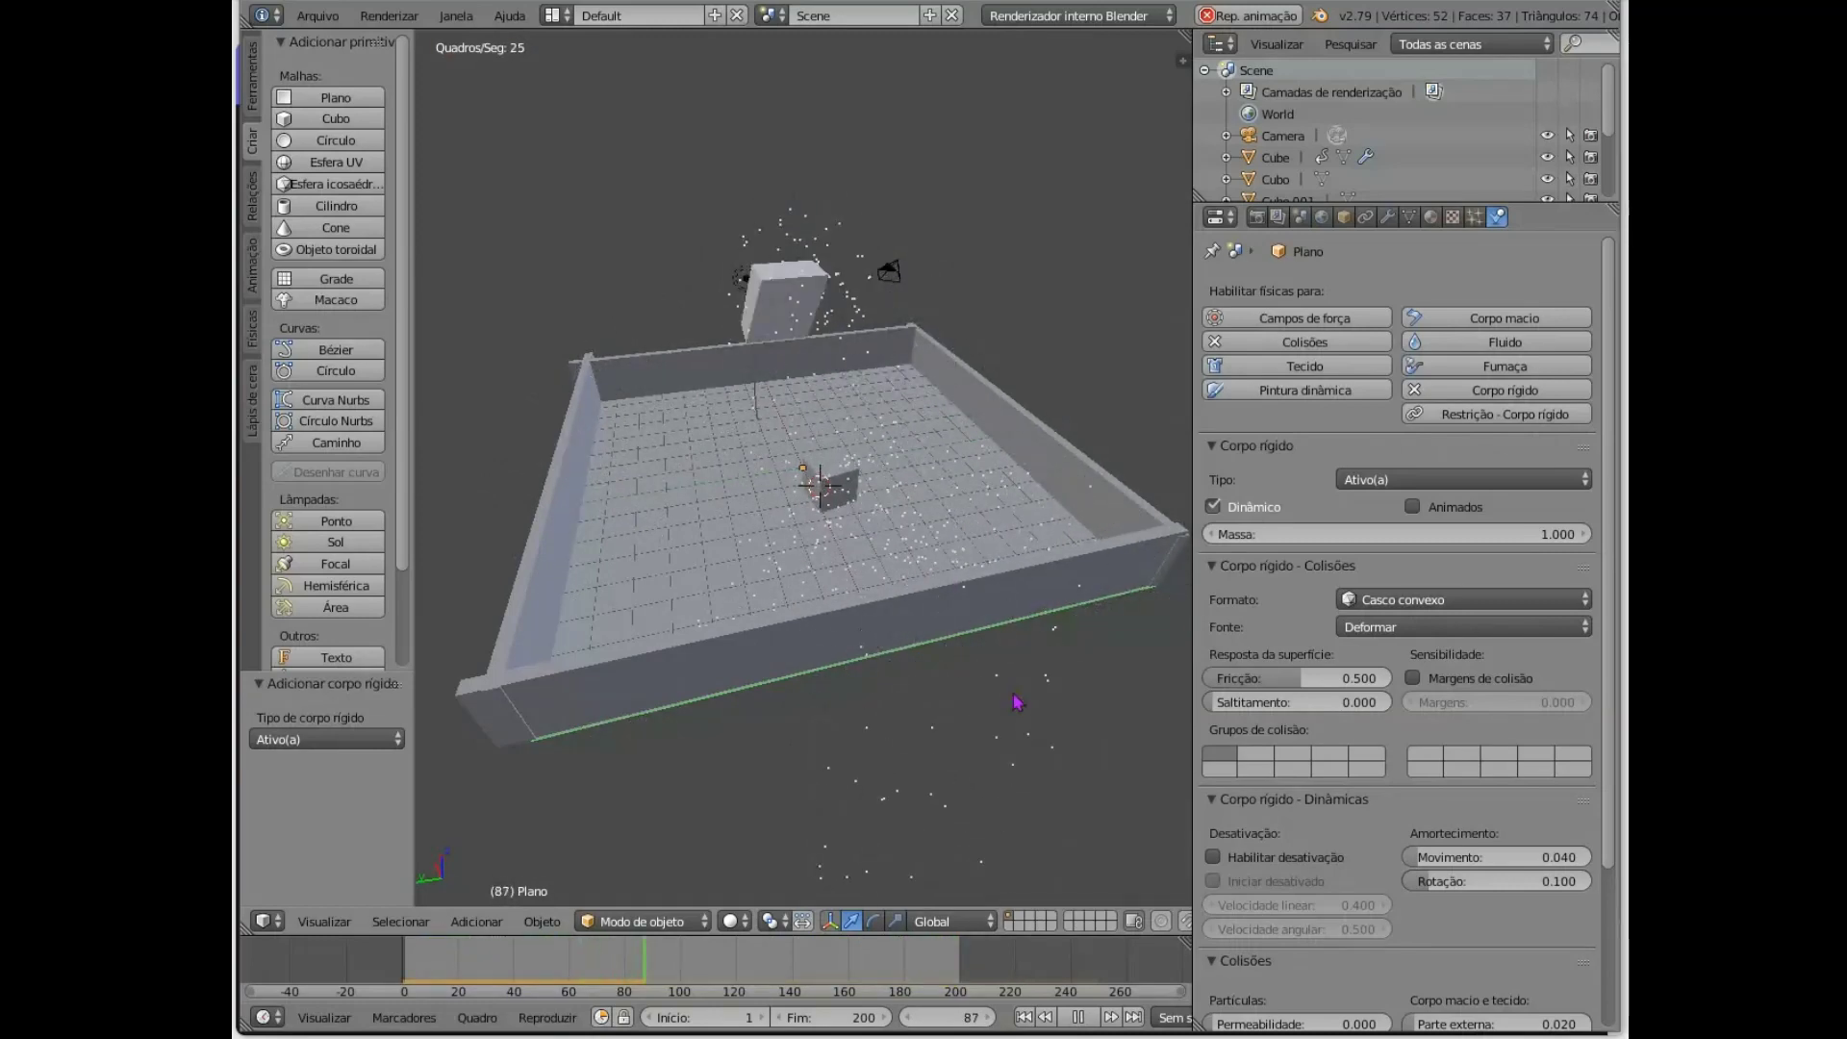
middle_click_drag(1005, 723, 937, 692)
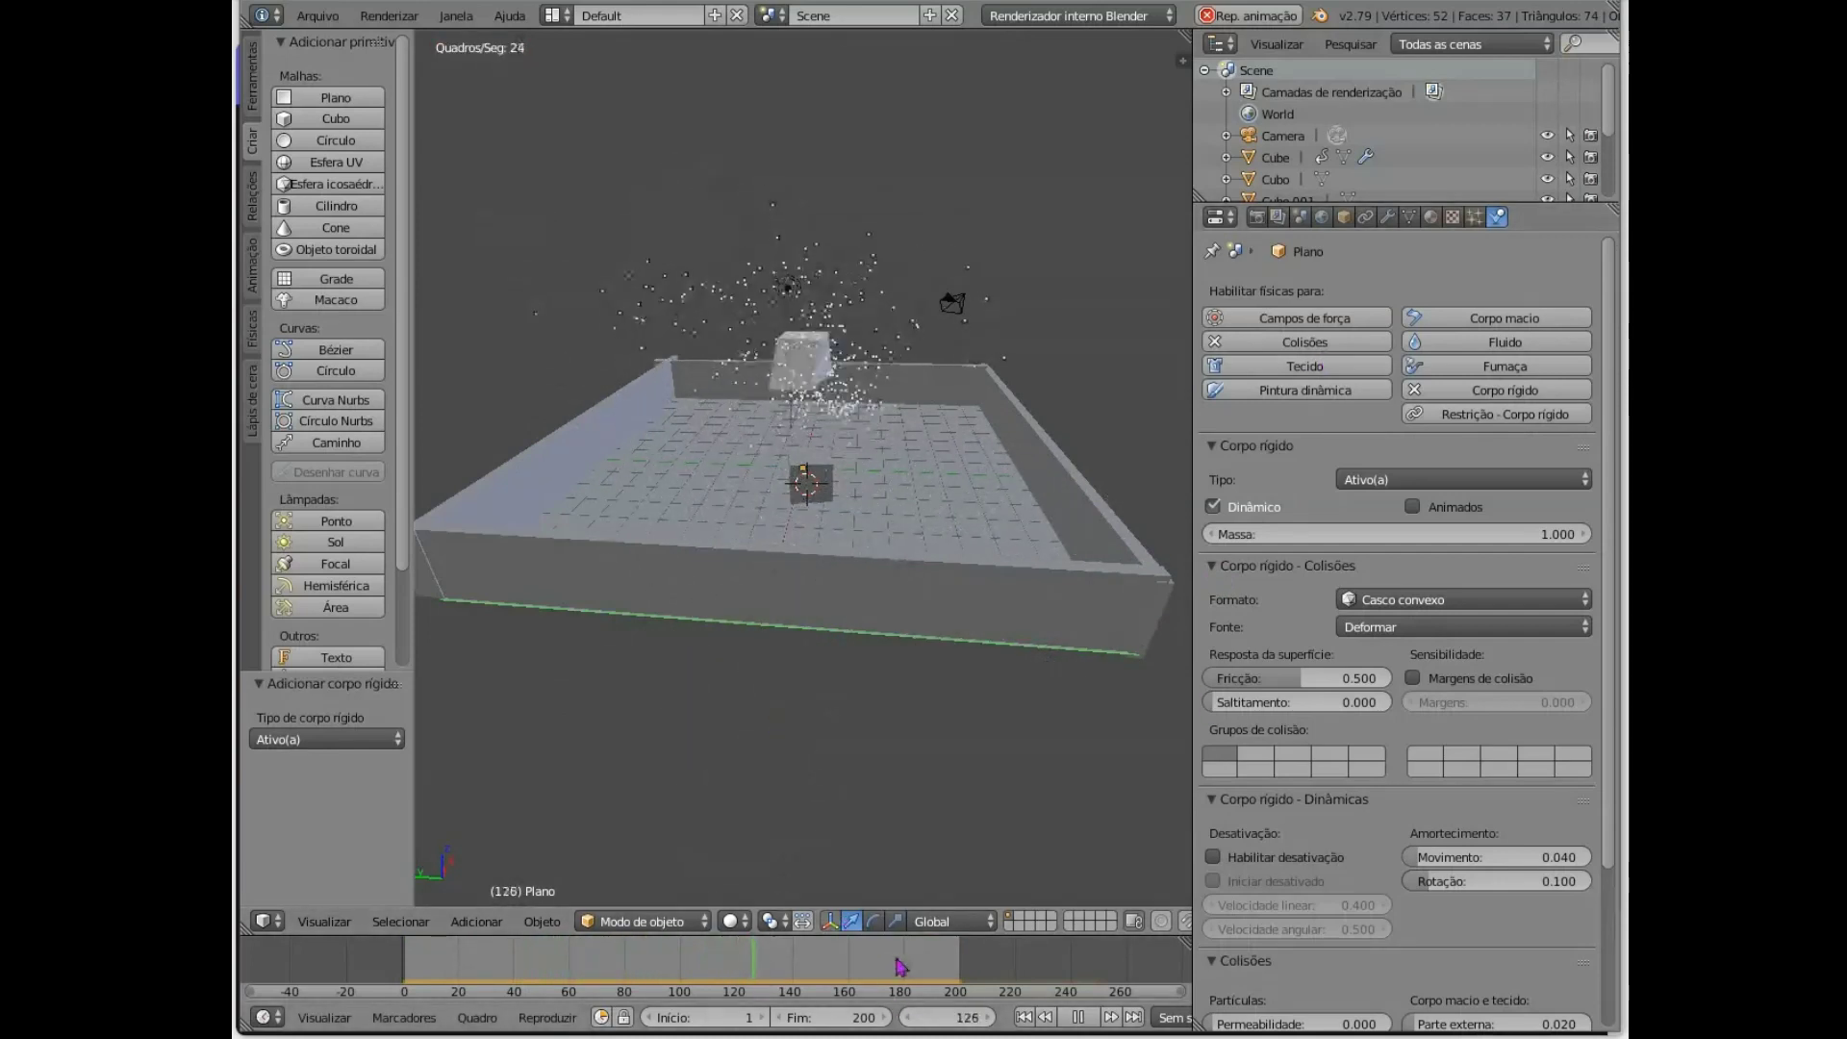
key("alt+a")
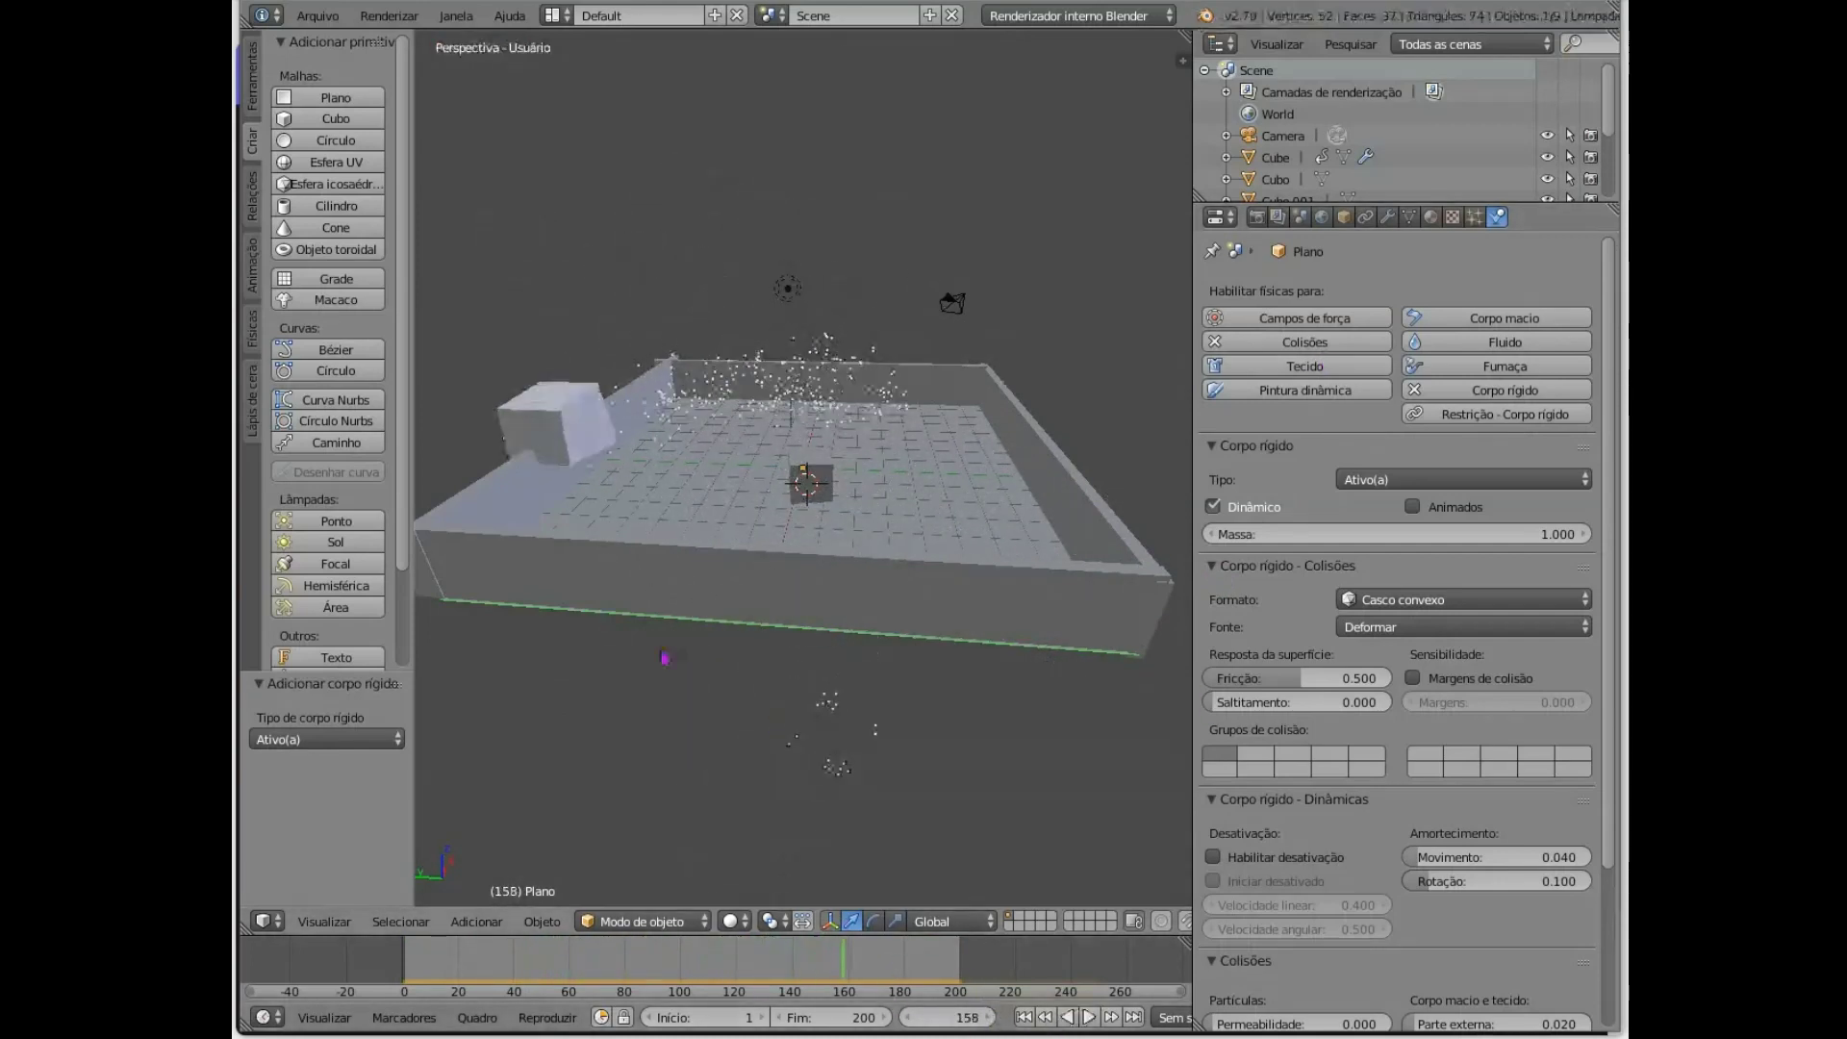
- Replace the emitter Cube's soft body with an Animated rigid body plus Collision, and play it
right_click(587, 430)
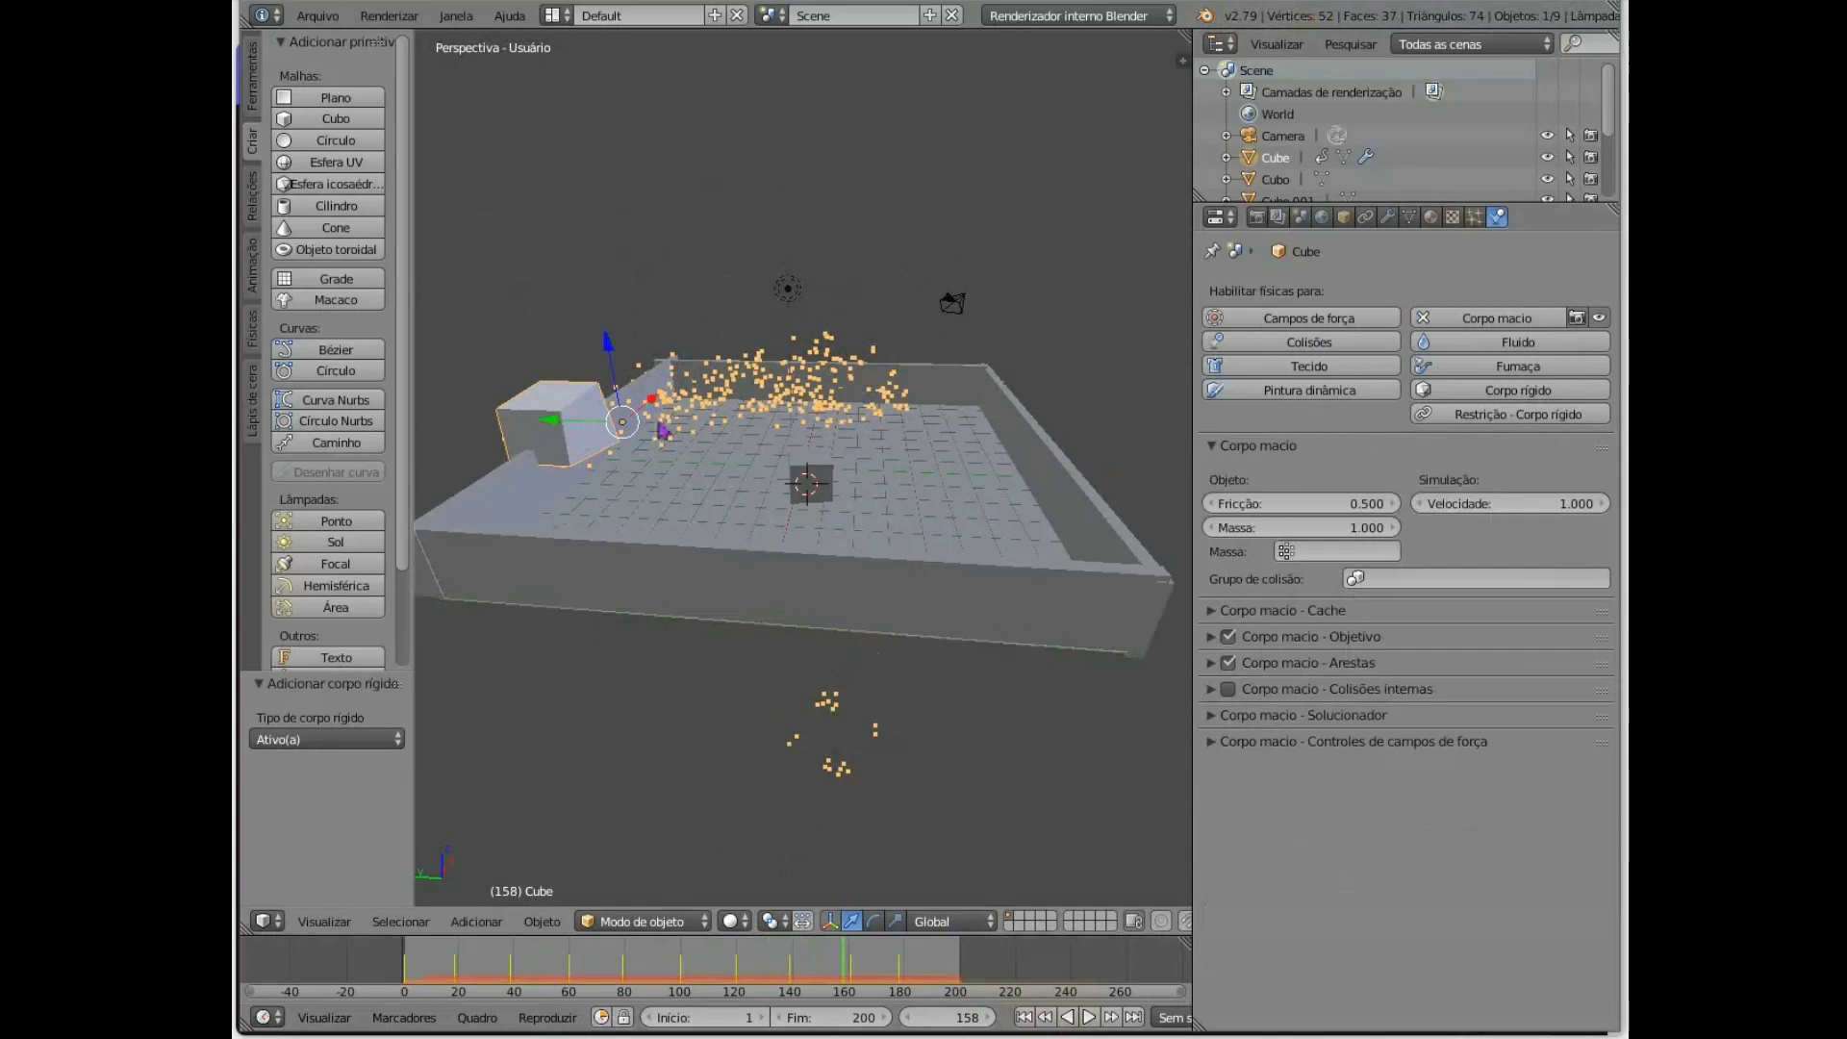
left_click(1478, 322)
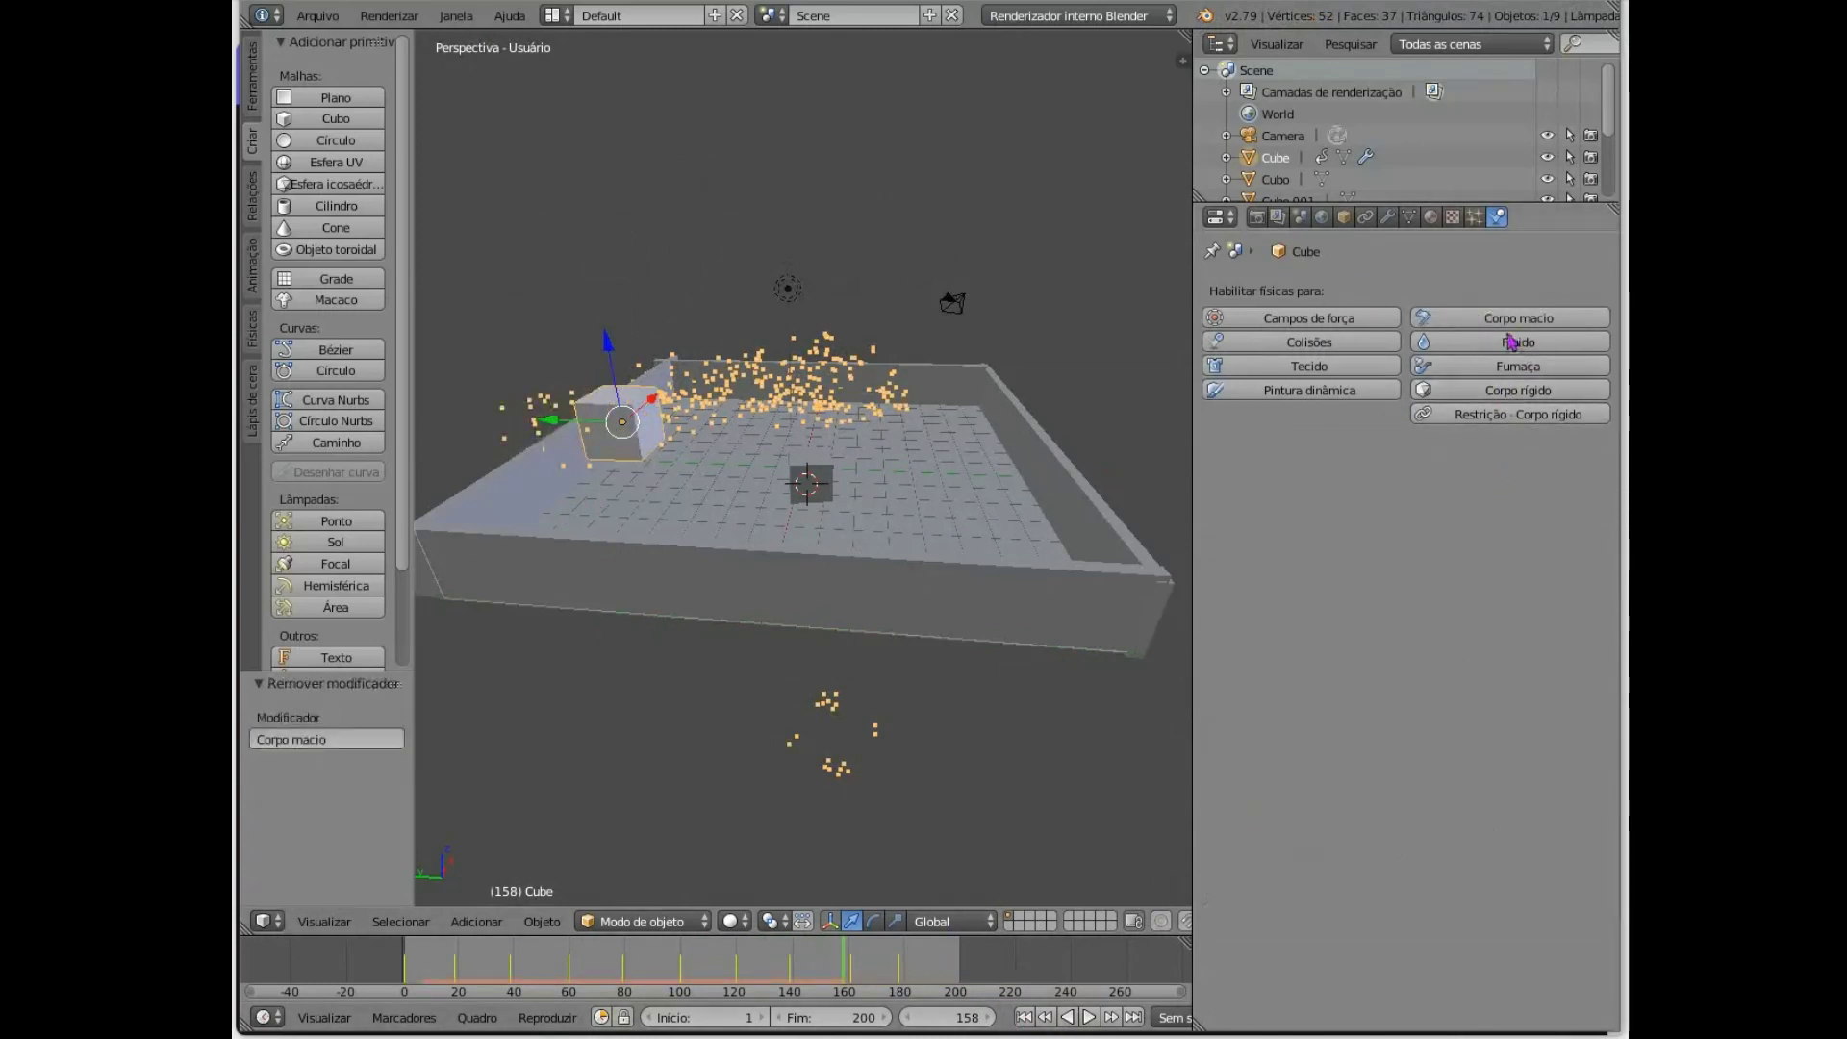
left_click(1489, 391)
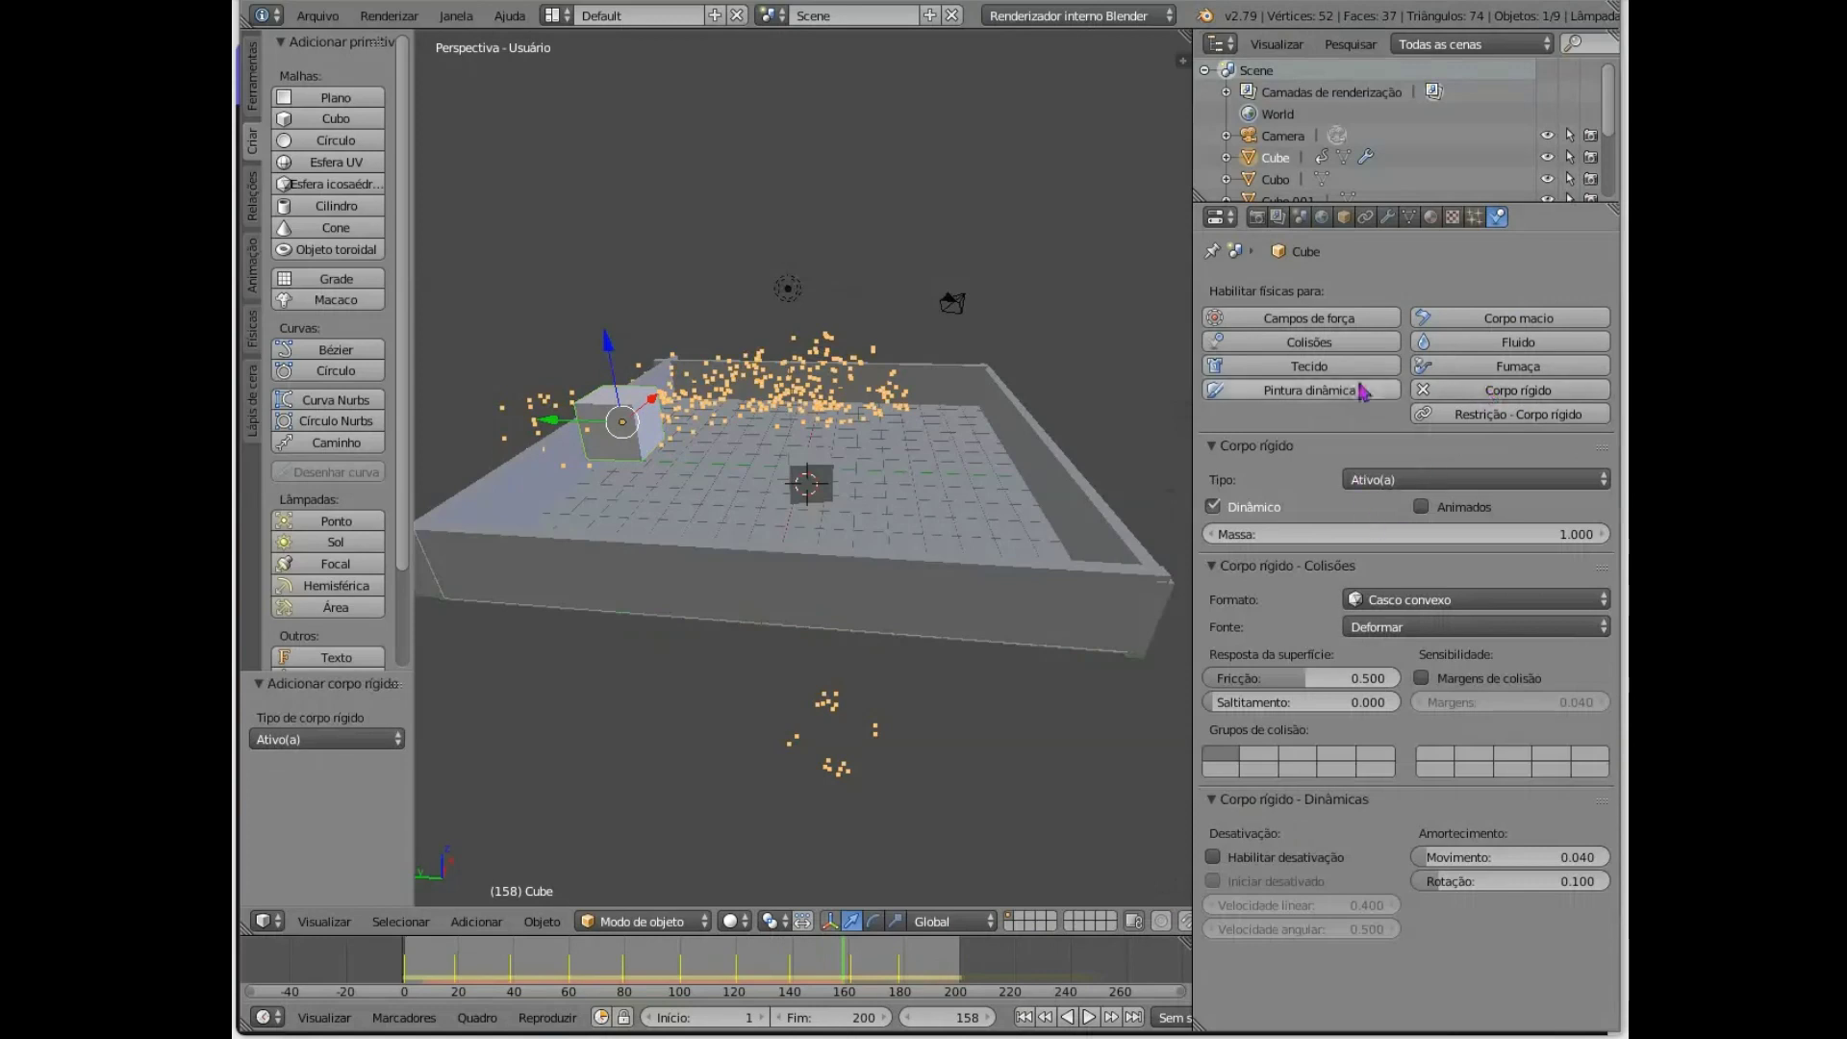
left_click(1314, 344)
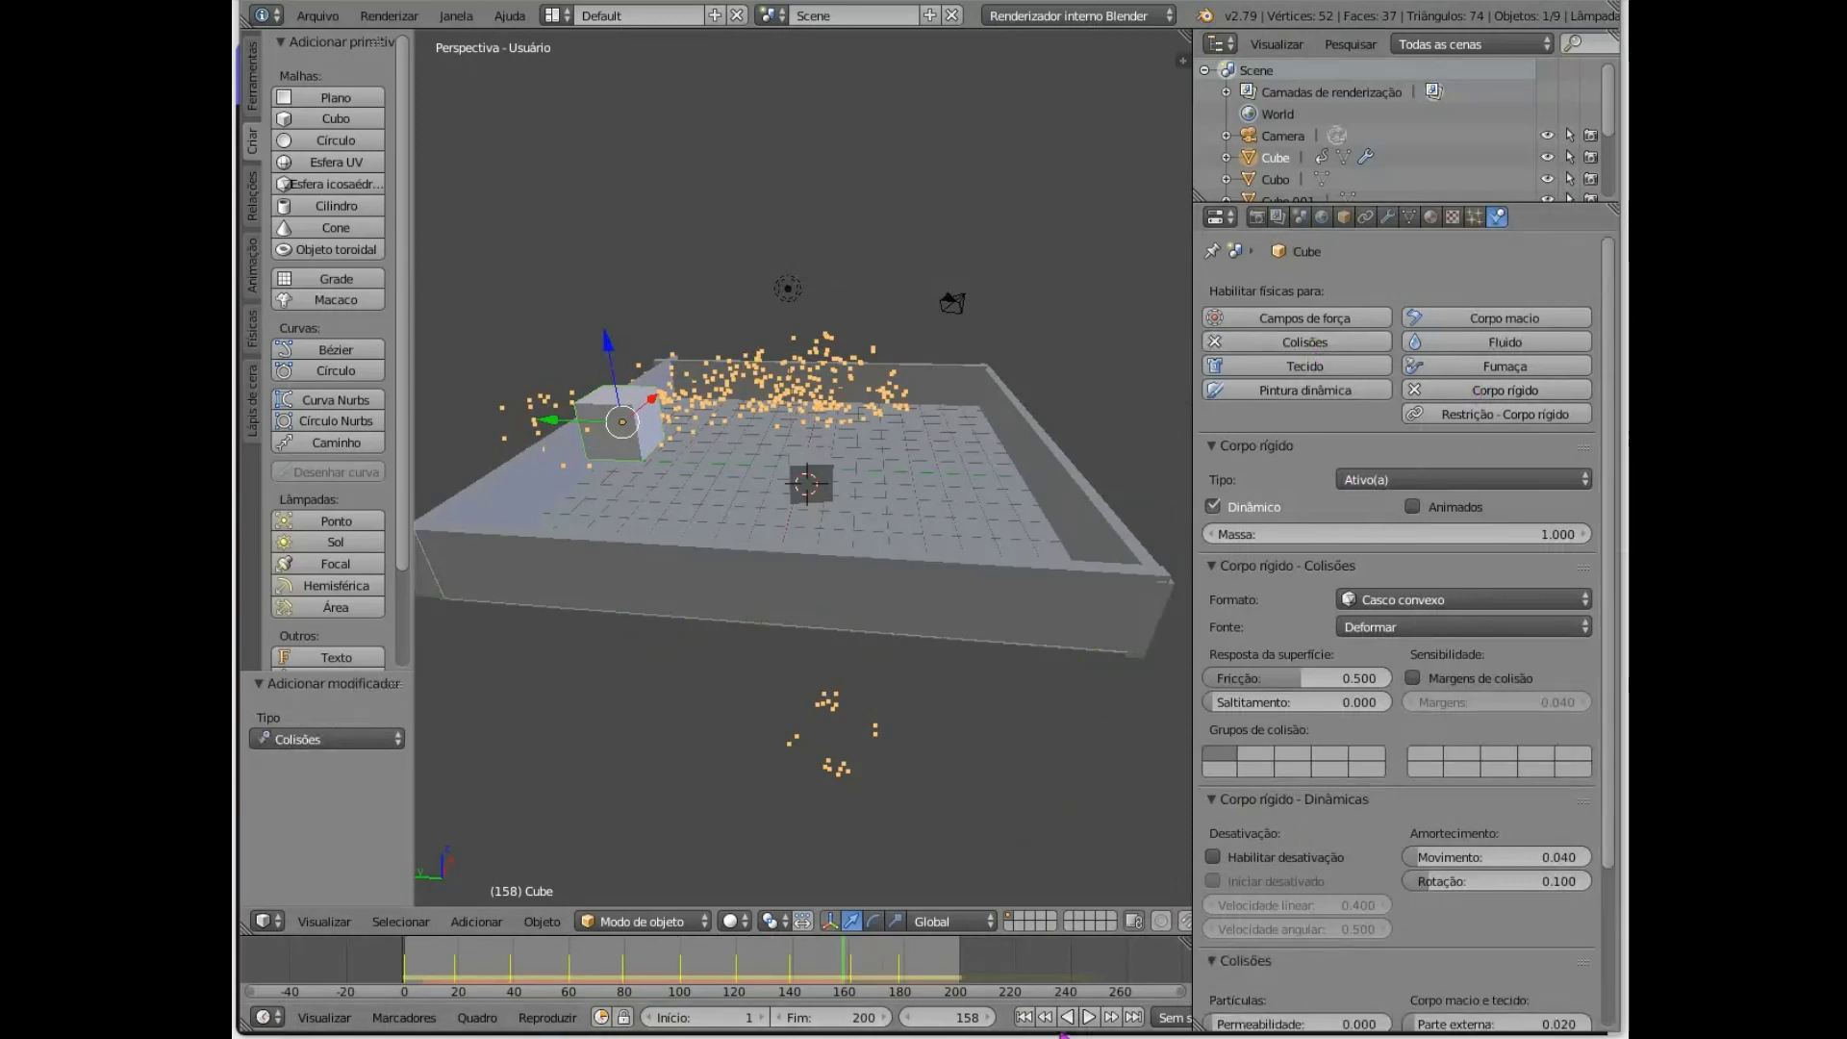
left_click(1086, 1017)
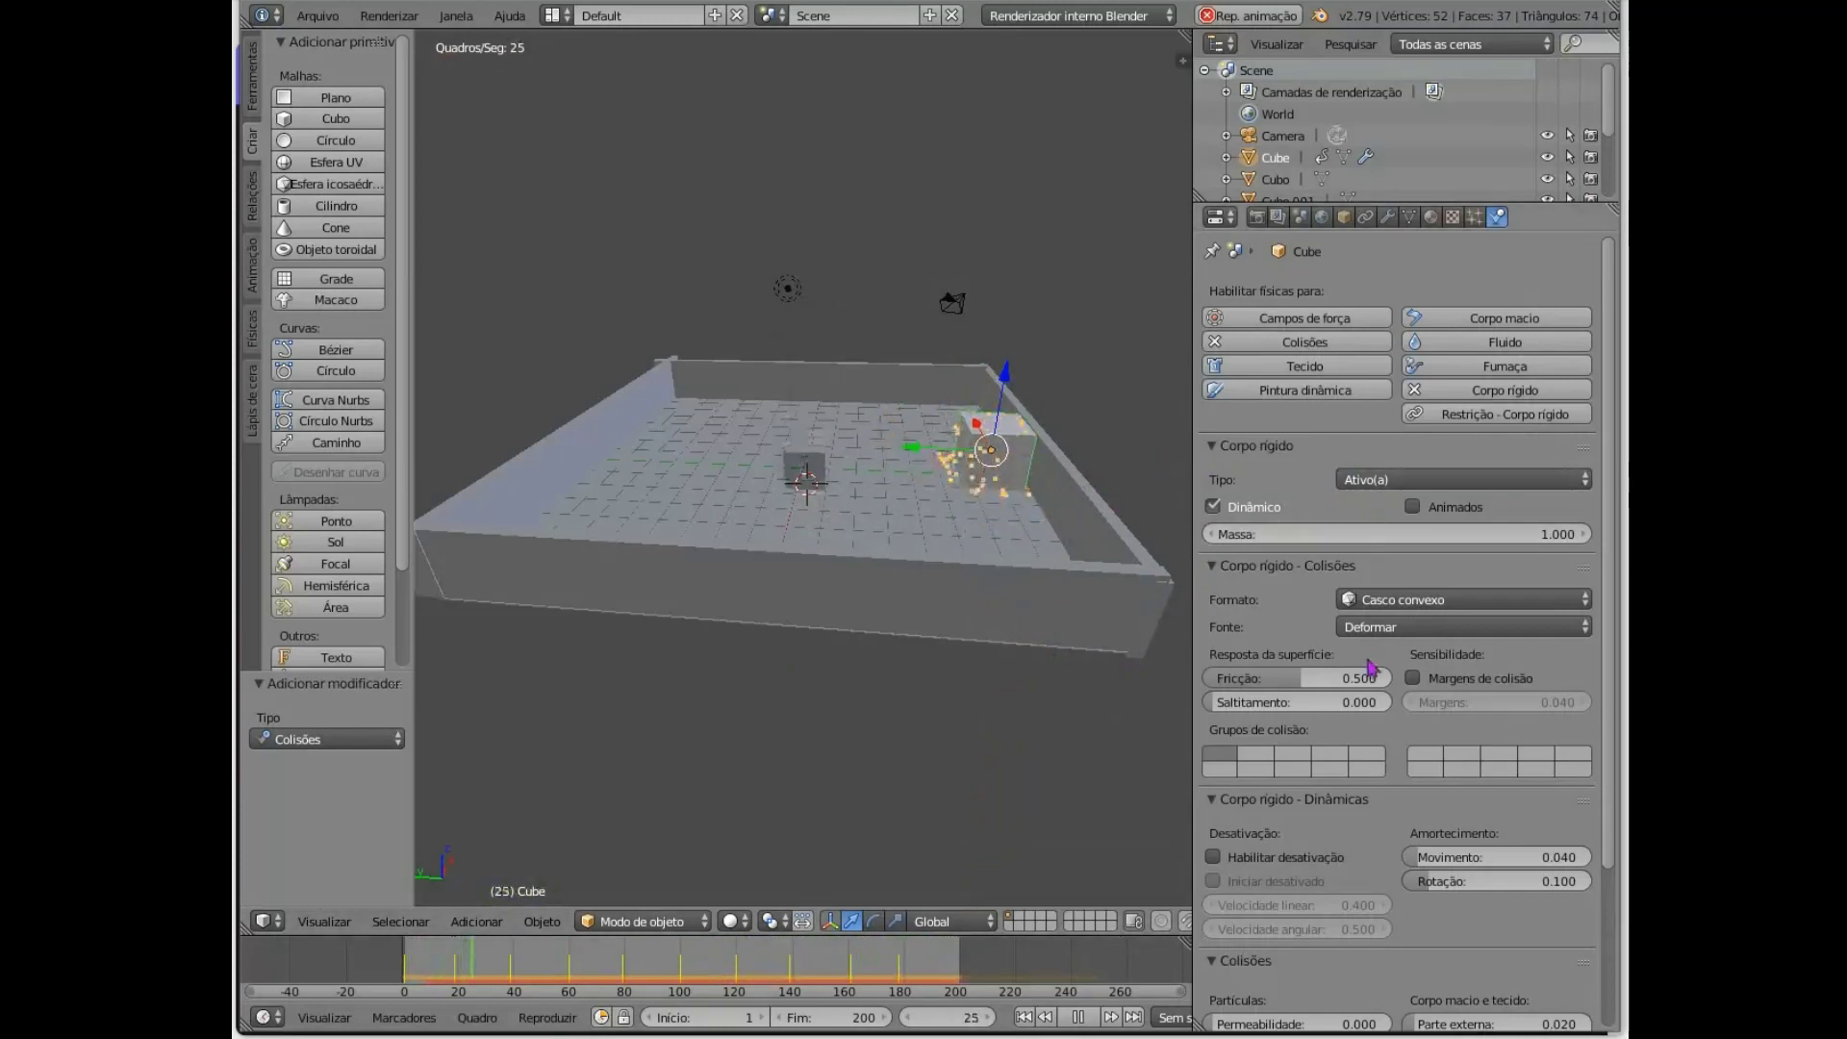
left_click(1443, 520)
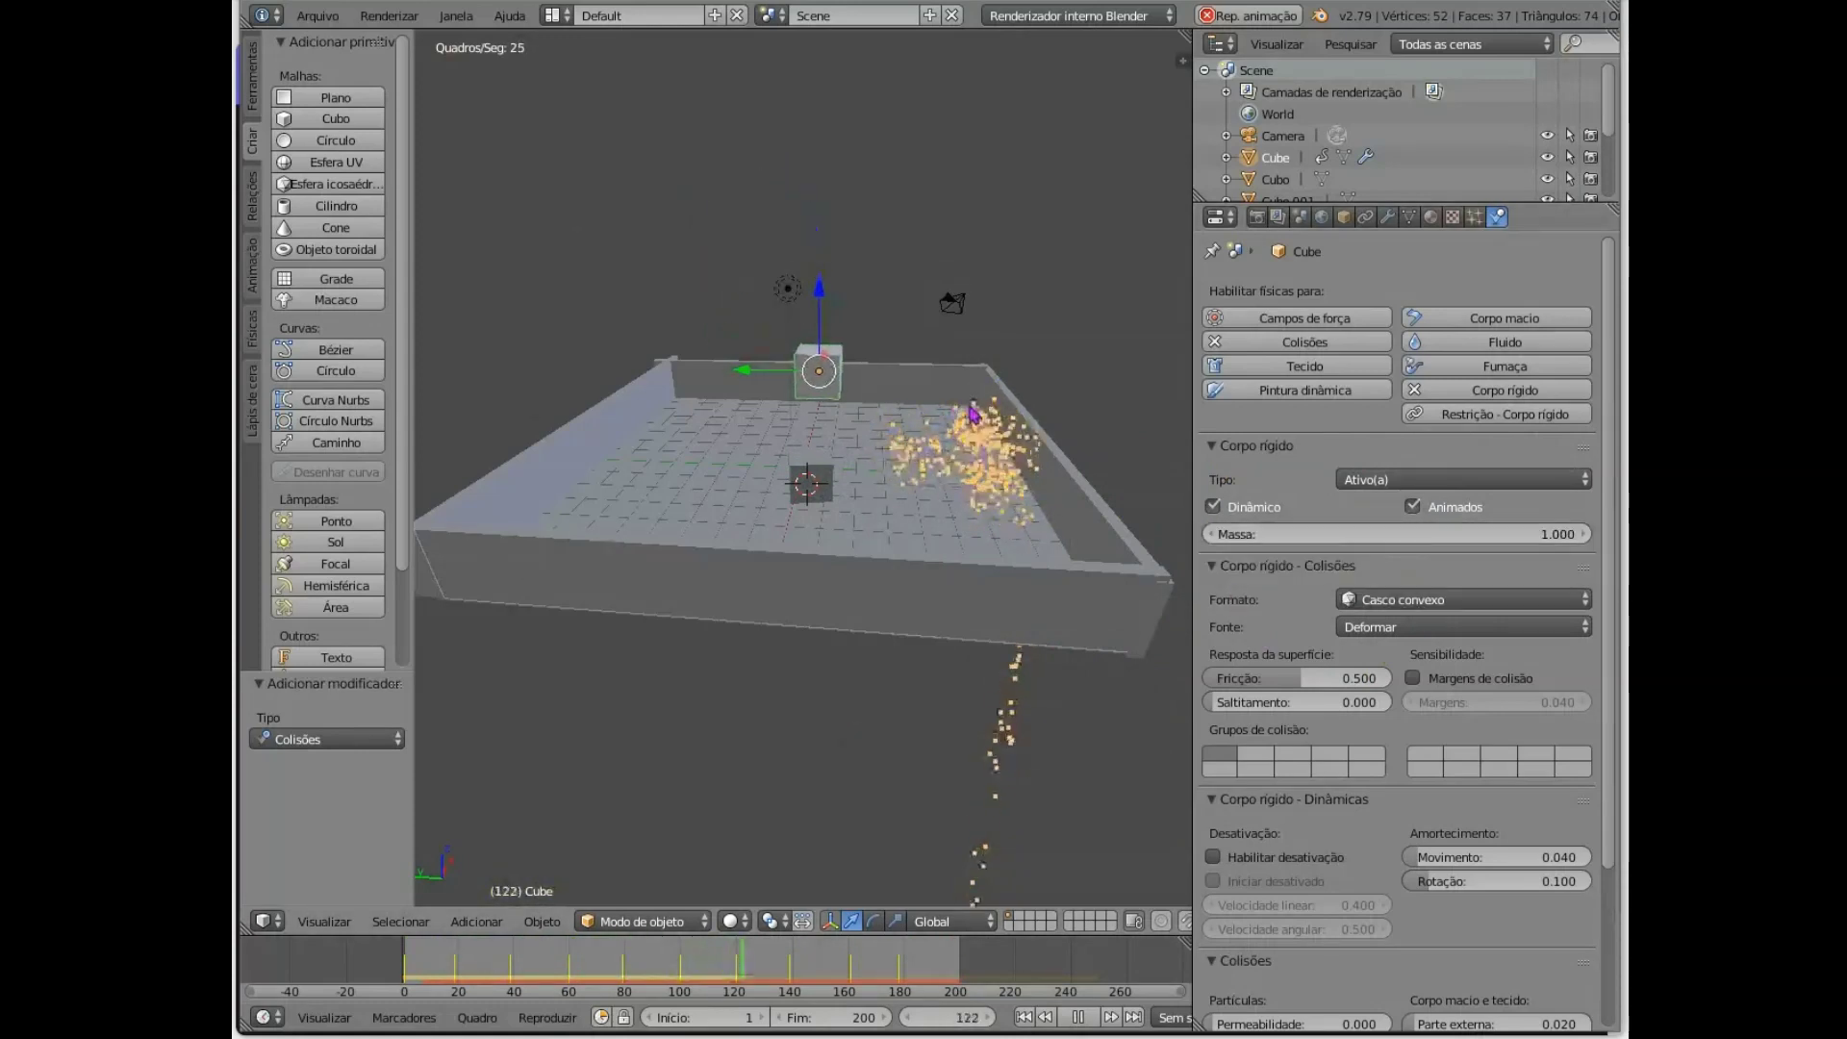
middle_click_drag(971, 413, 731, 270)
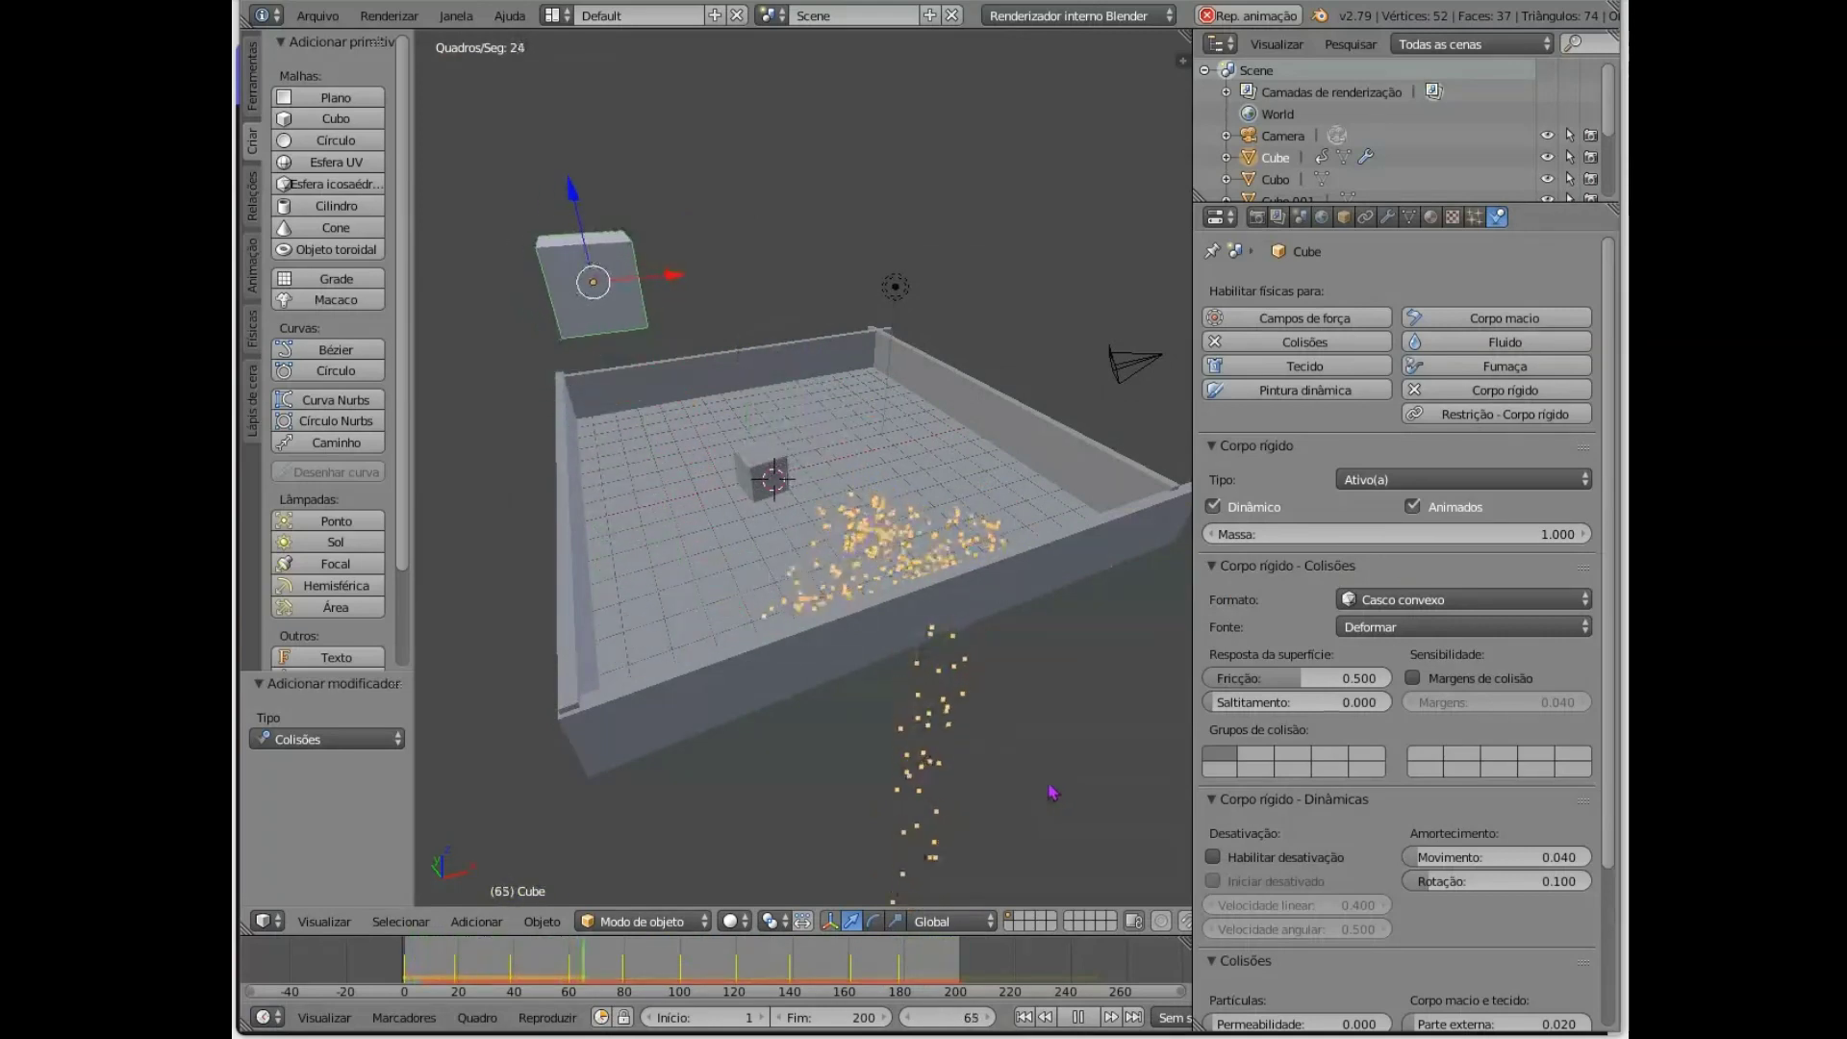
- At frame 5, shift Cubo.004 −4.975 in X and −1.057 in Z into the back-left corner, then replay
left_click(1086, 1020)
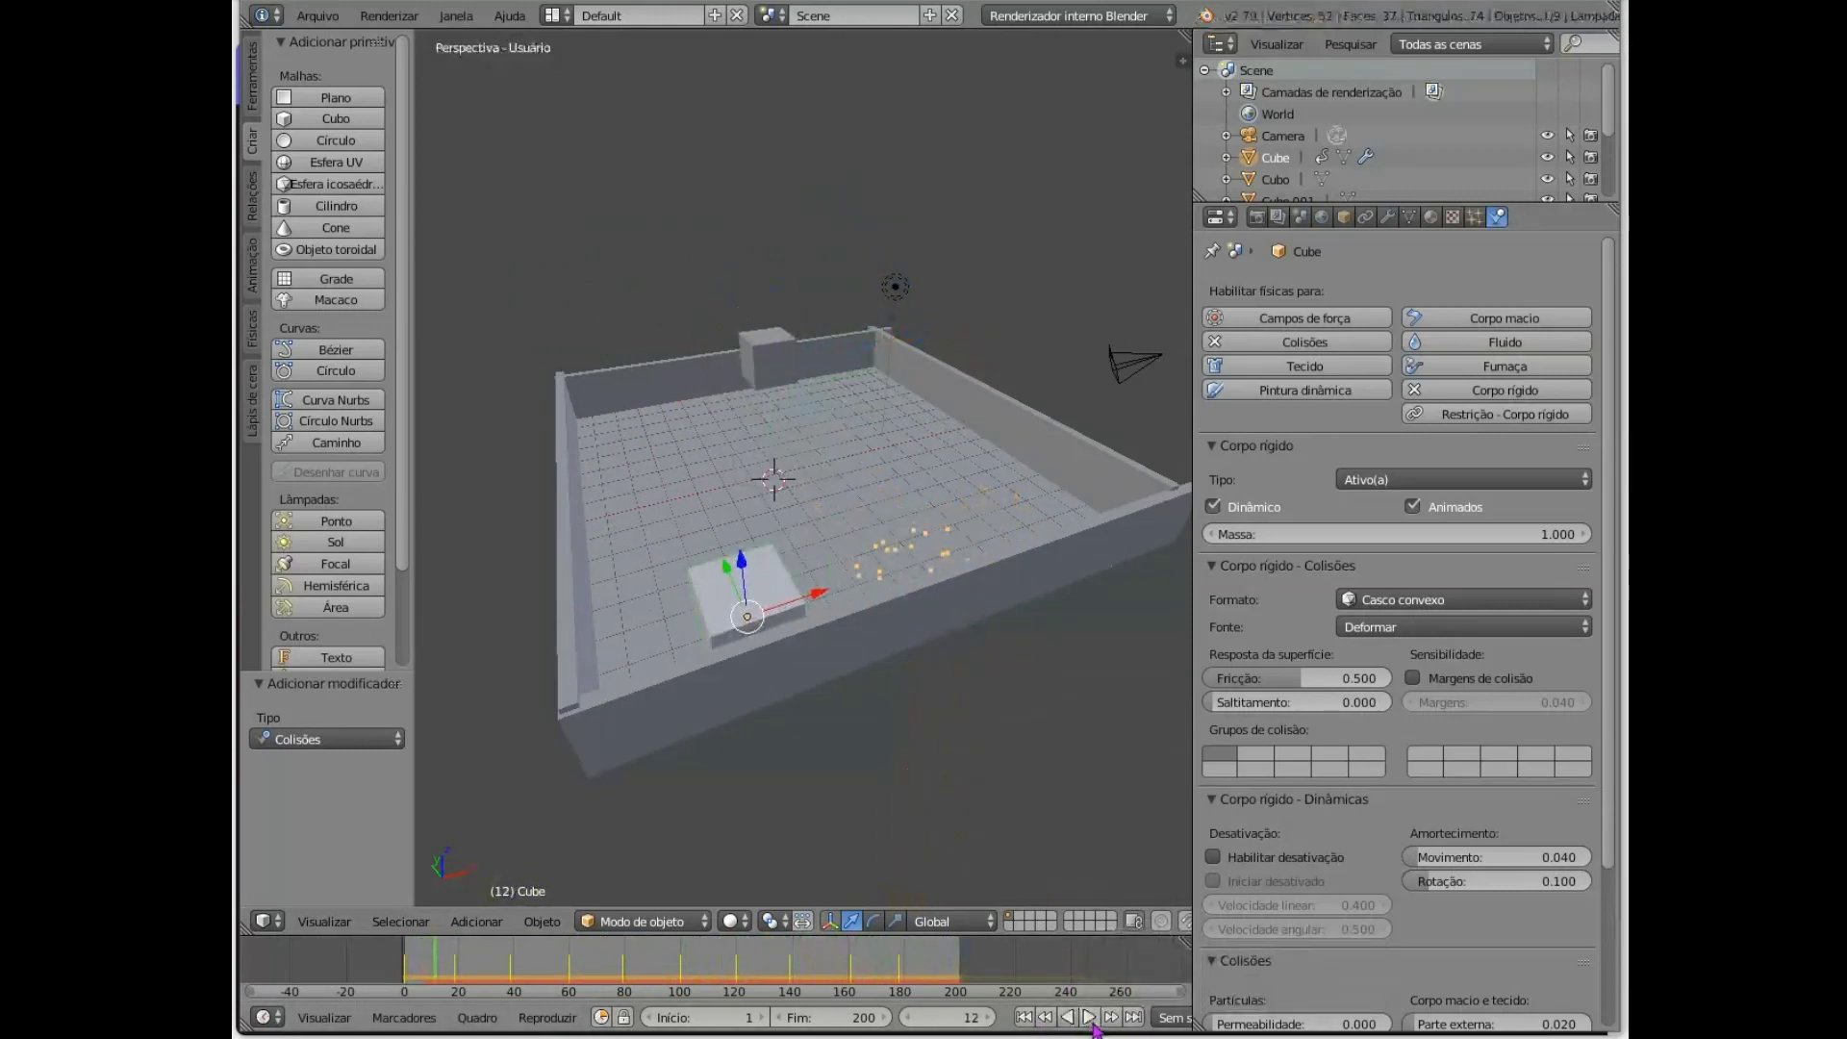
left_click(419, 981)
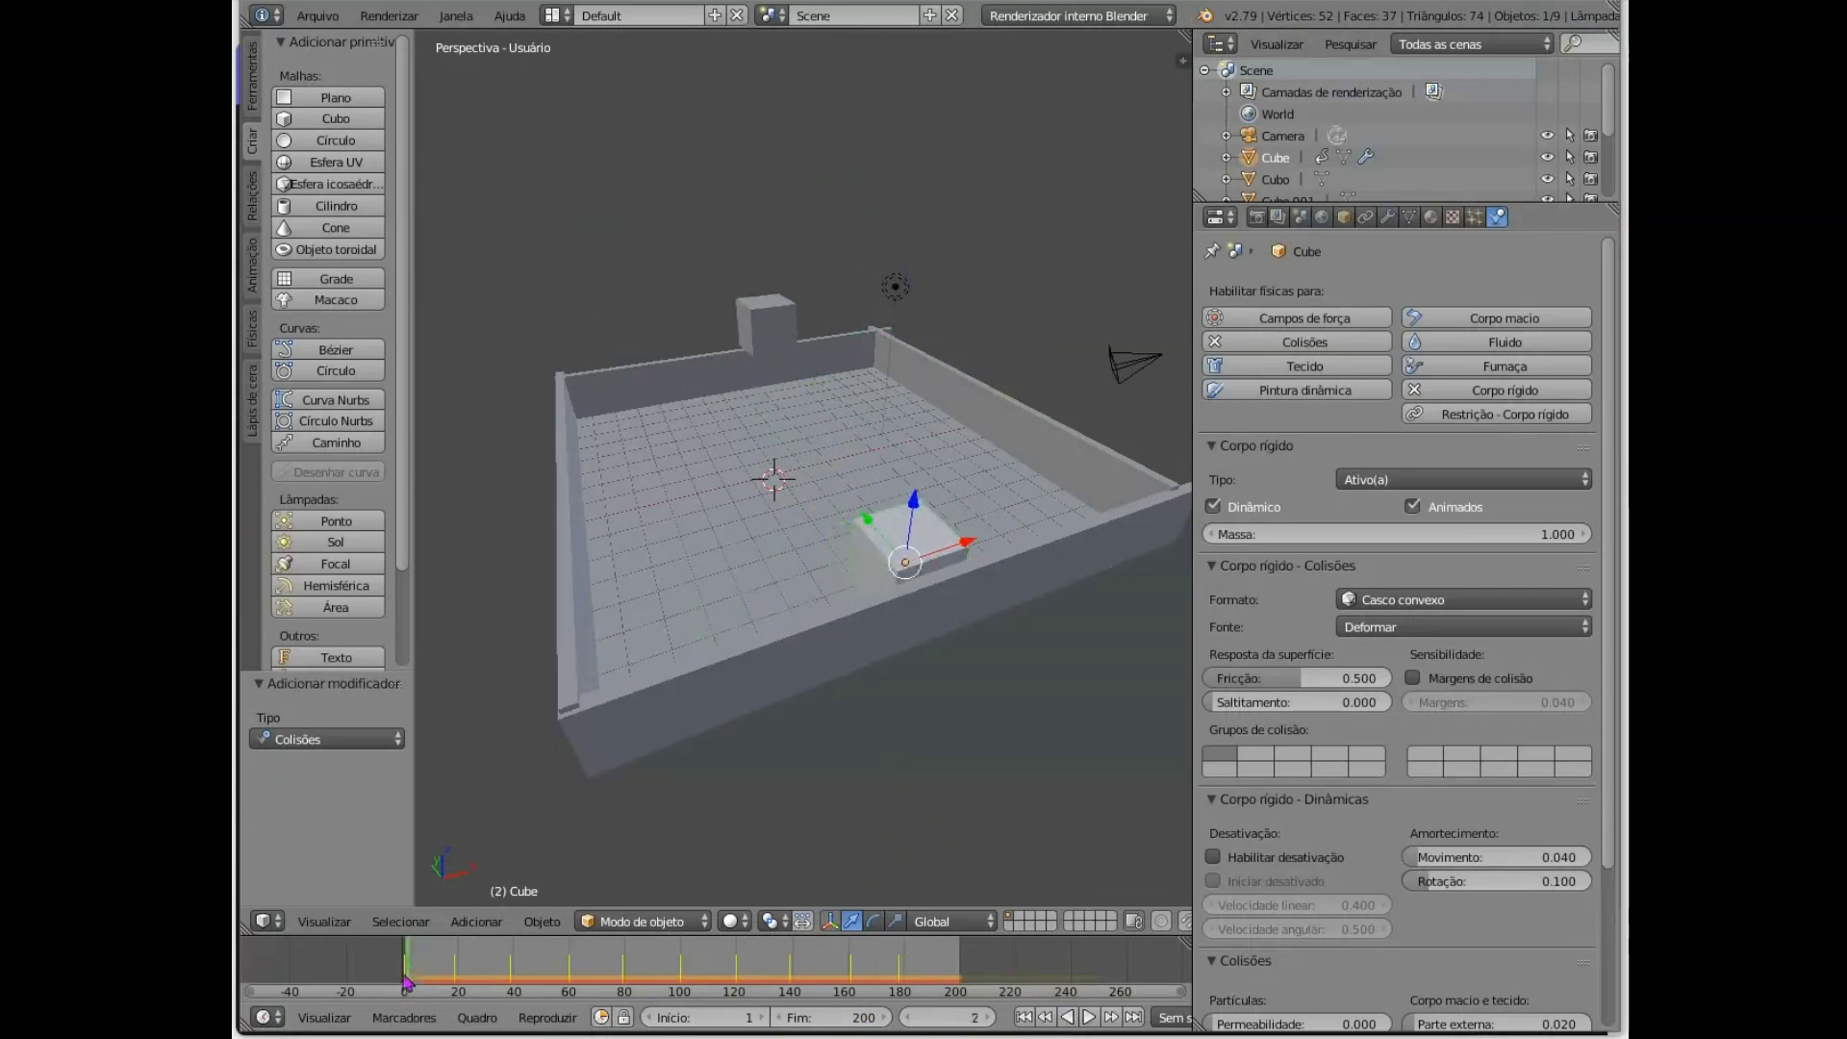
right_click(761, 325)
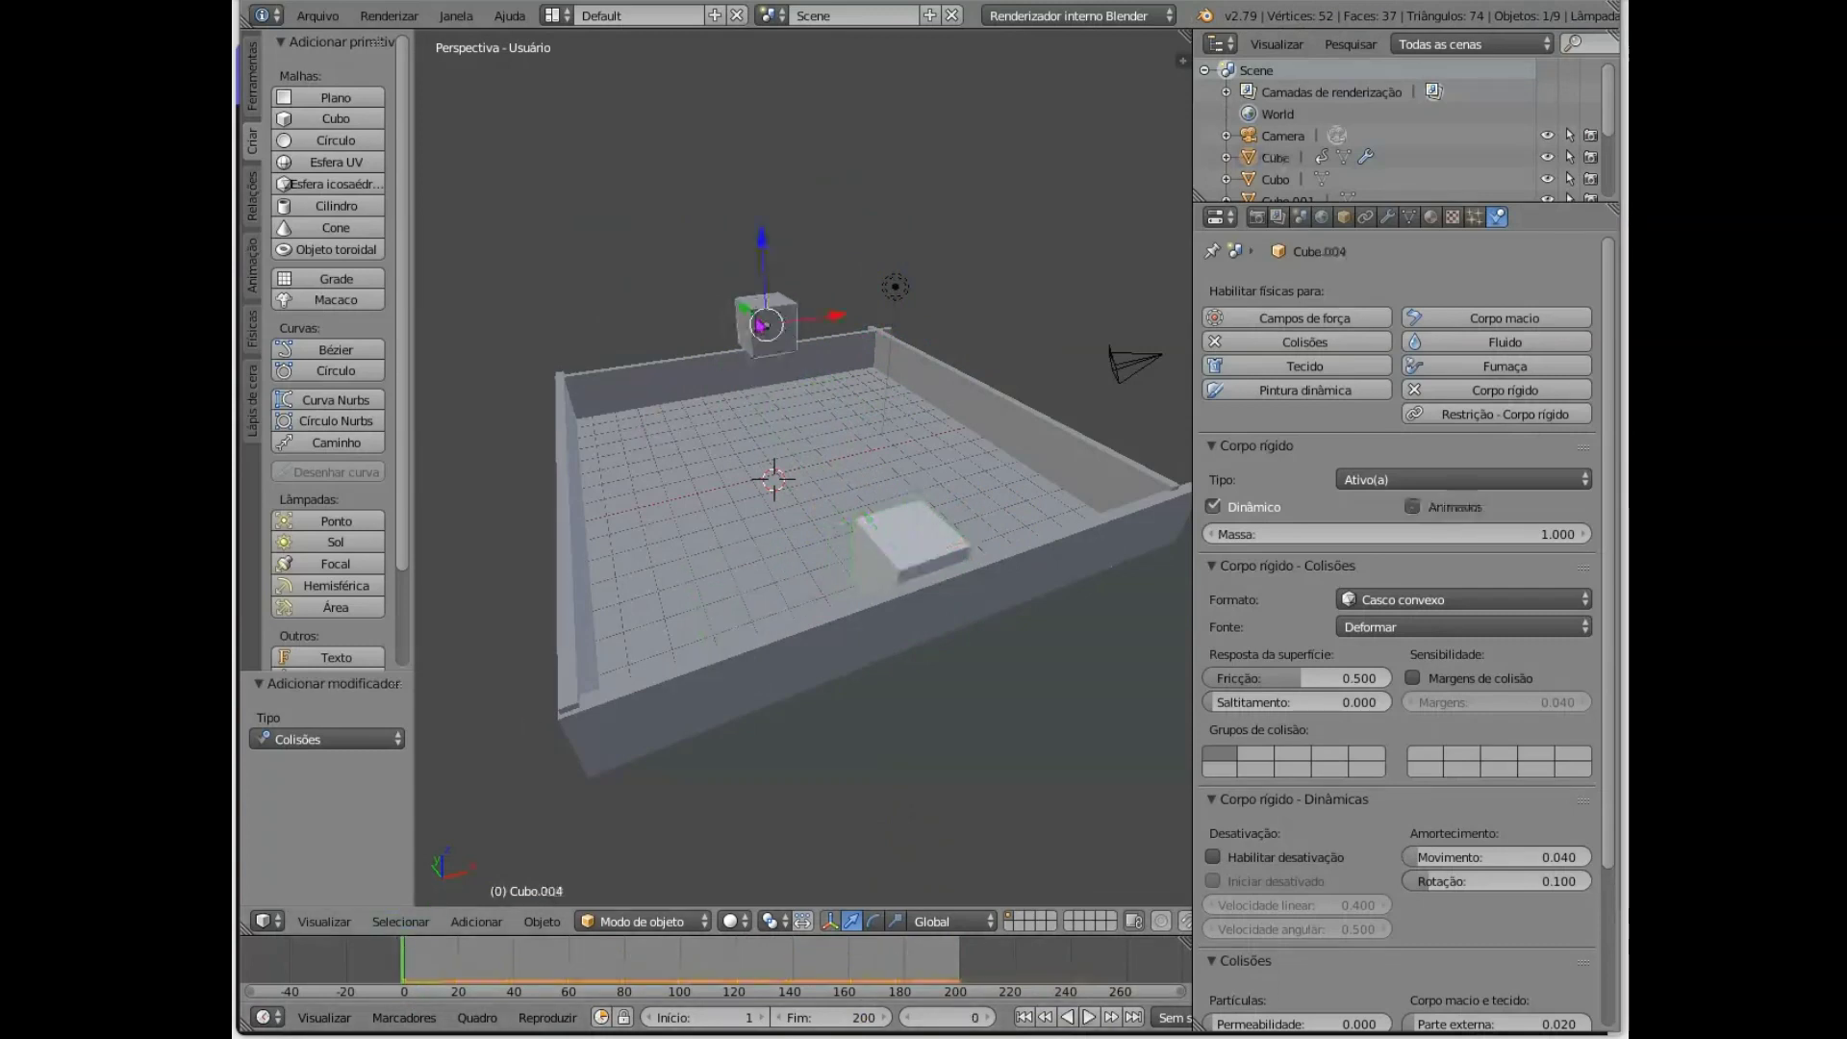
left_click_drag(818, 325, 900, 677)
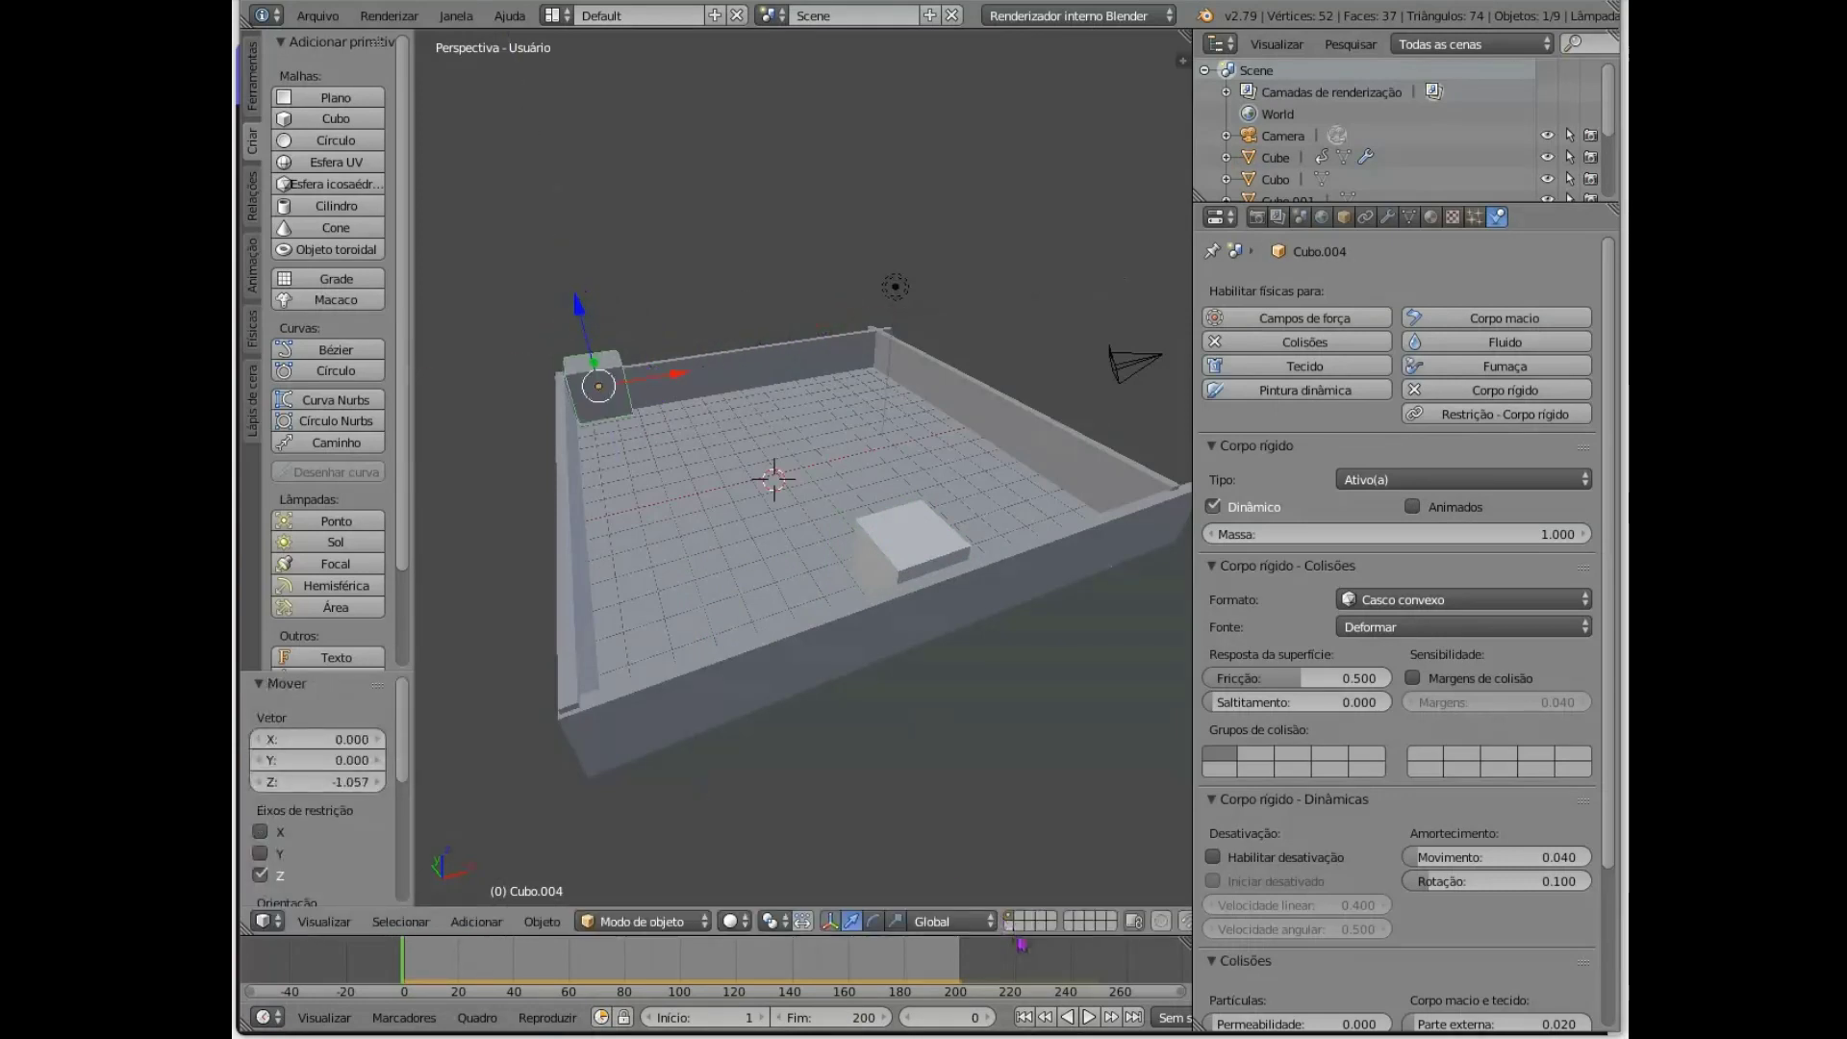
left_click(1087, 1017)
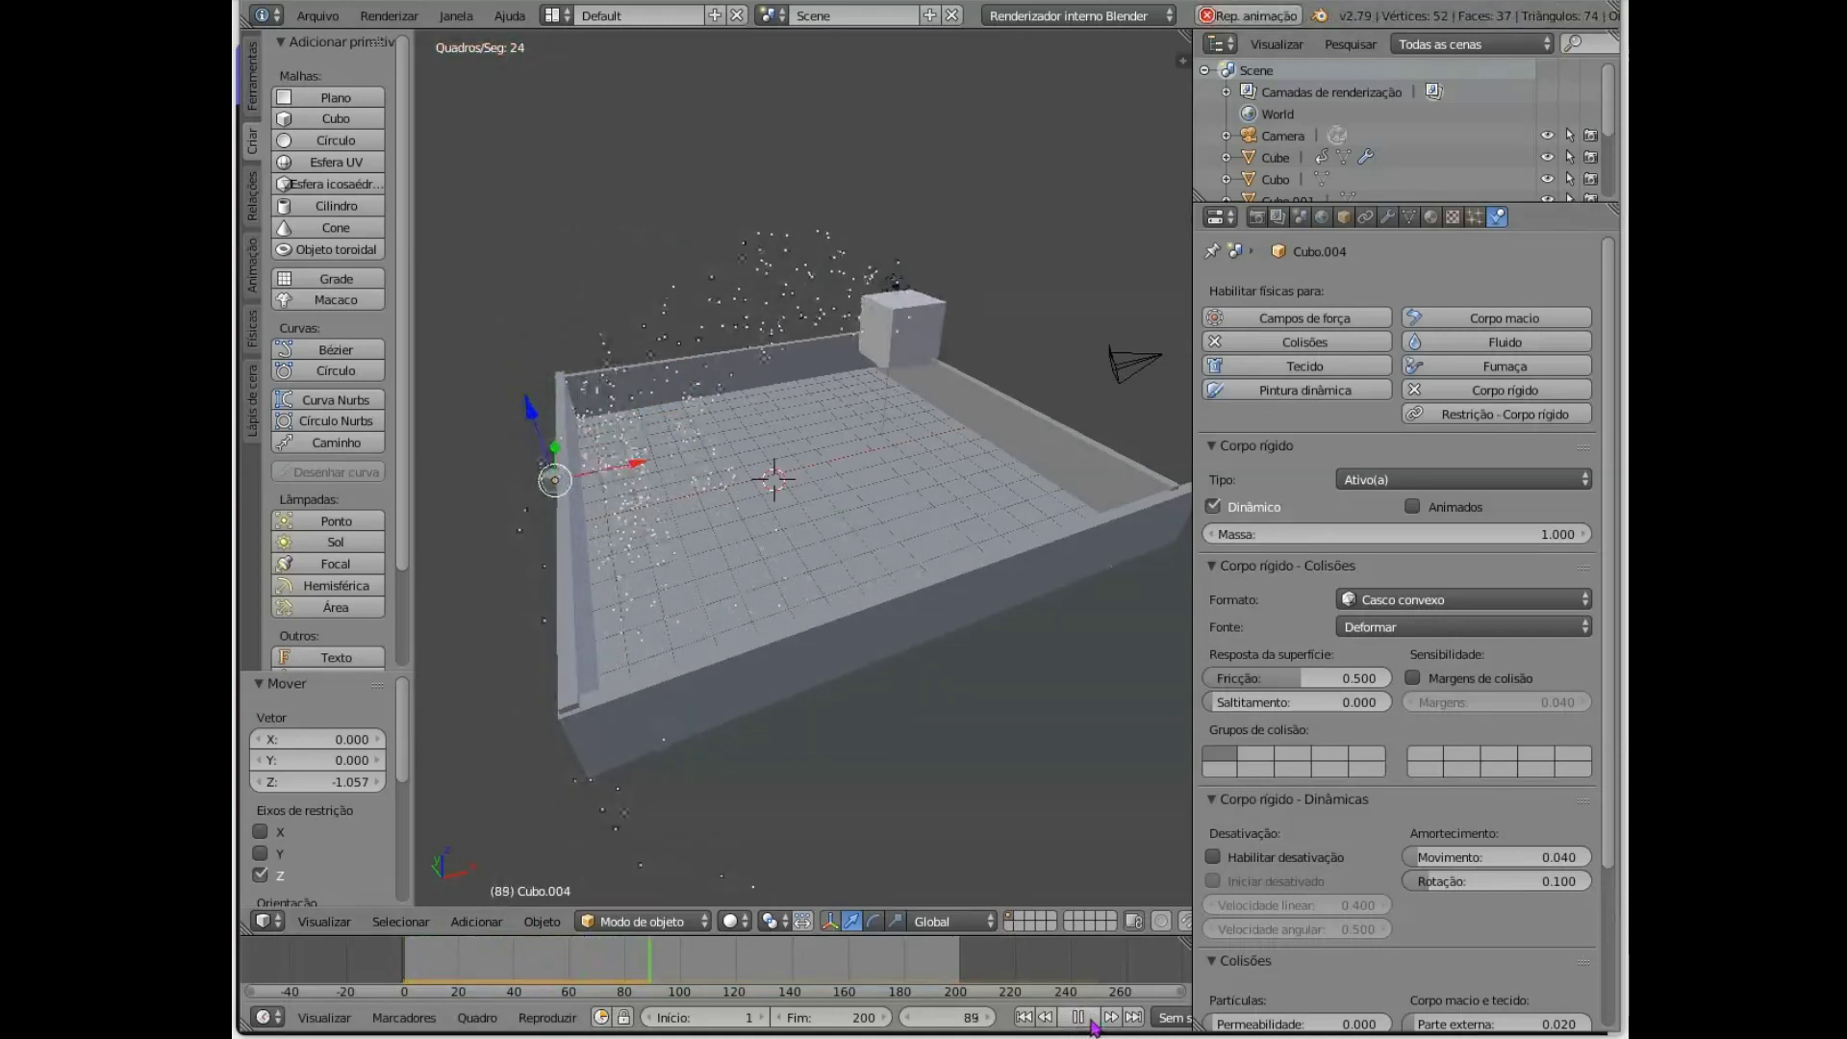
middle_click_drag(969, 308, 886, 317)
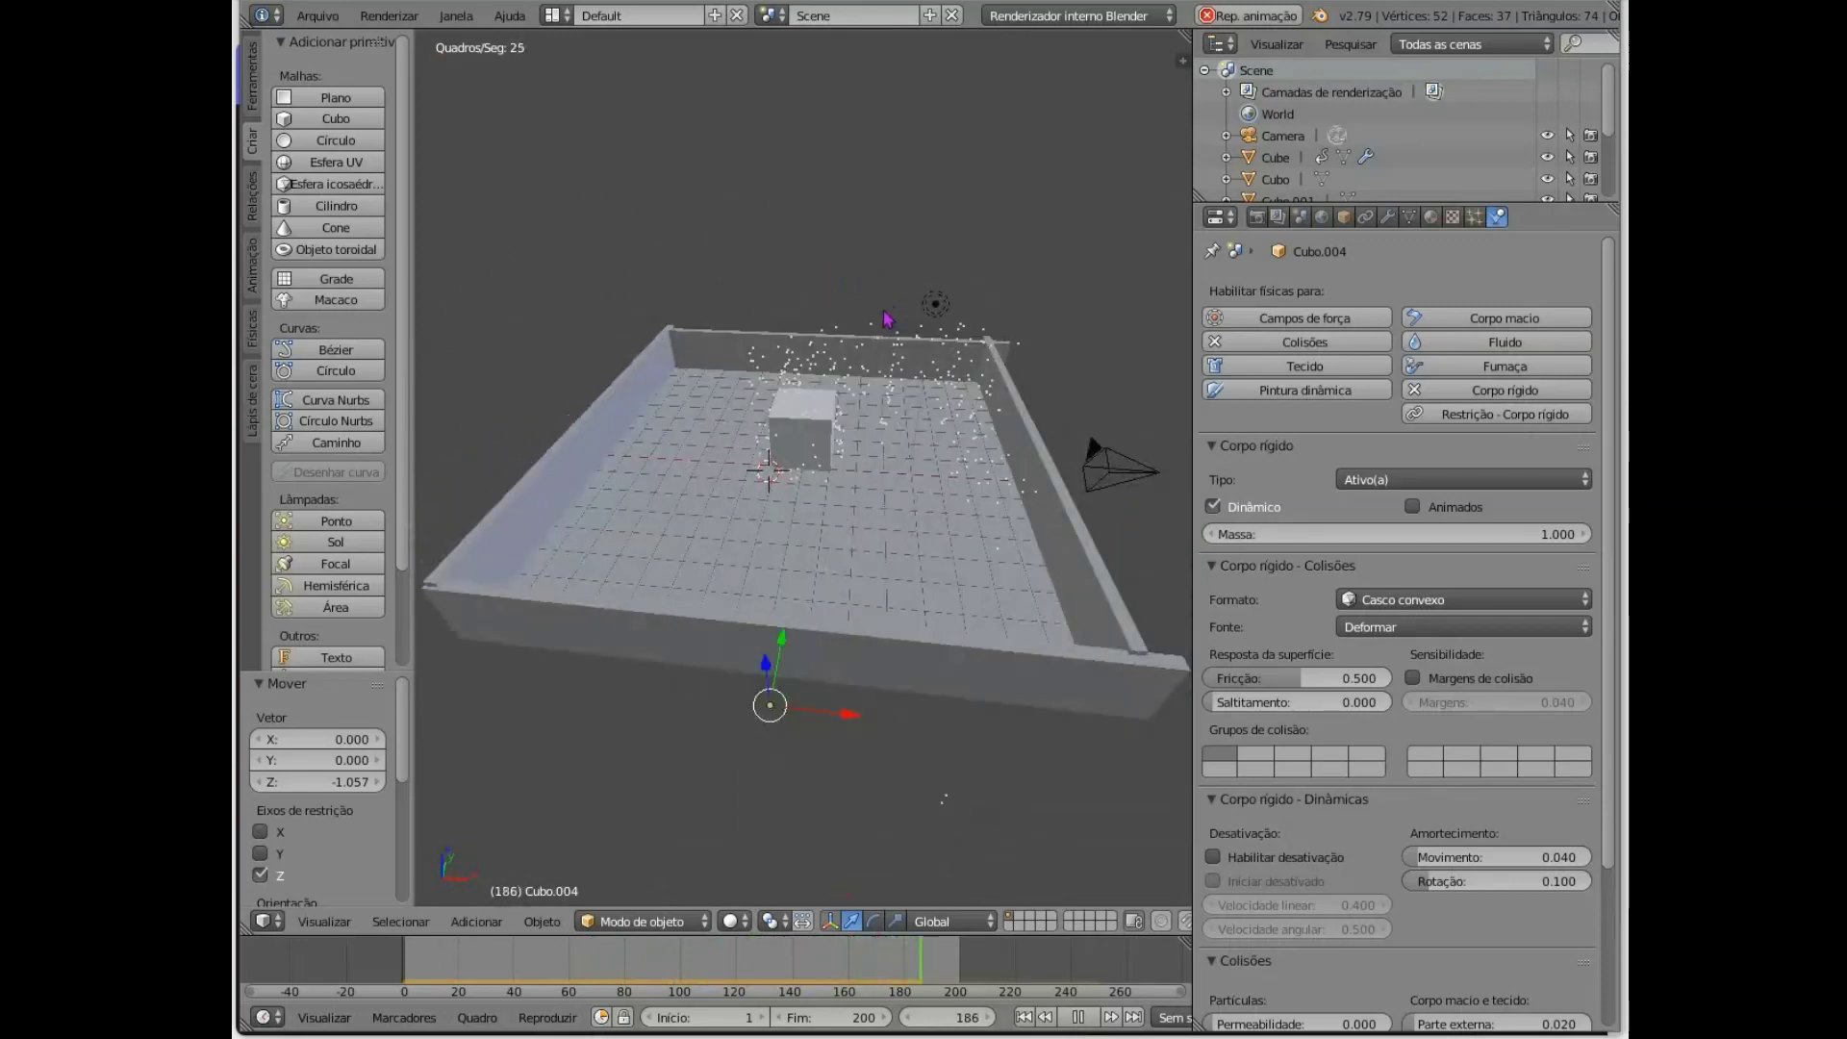